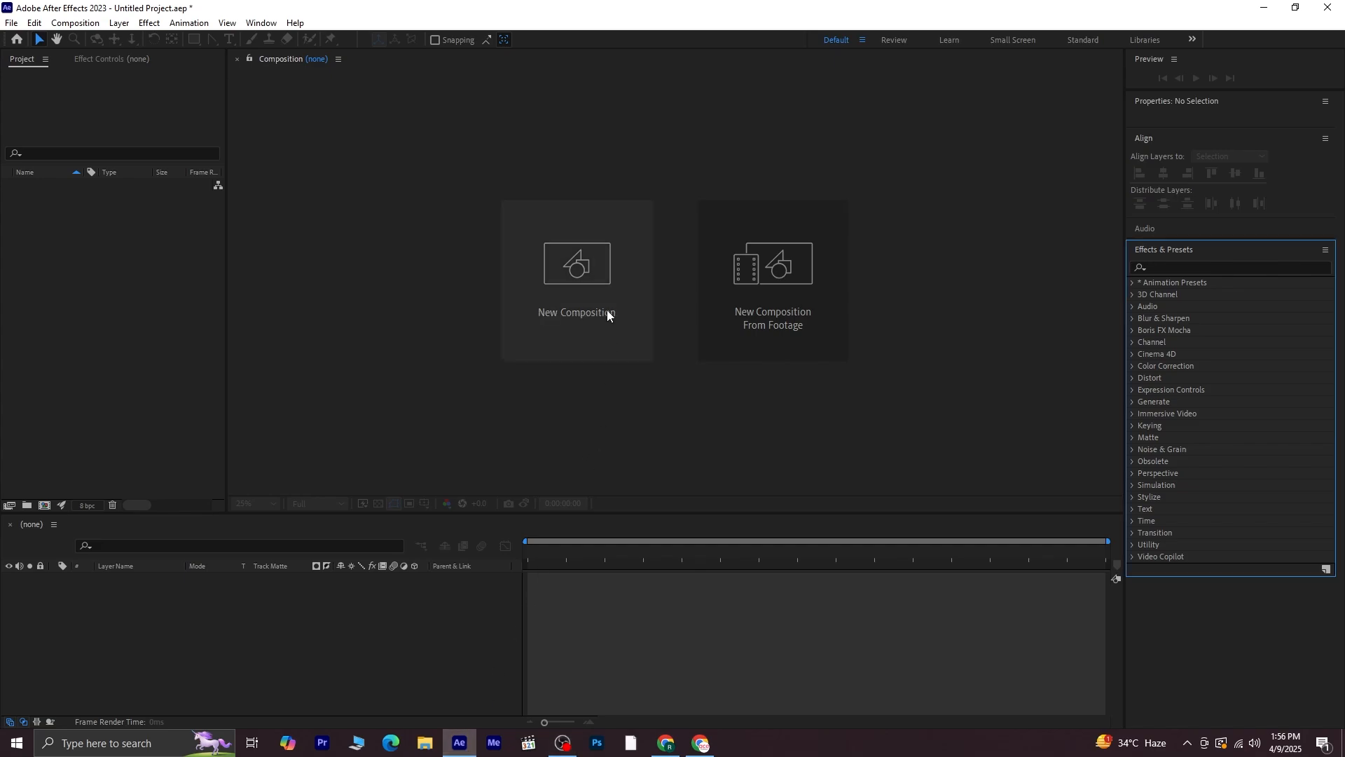
Create a new 1920×1080, 30 fps composition using the Social Media Landscape HD preset
{"action": "left_click", "coordinate": [605, 305]}
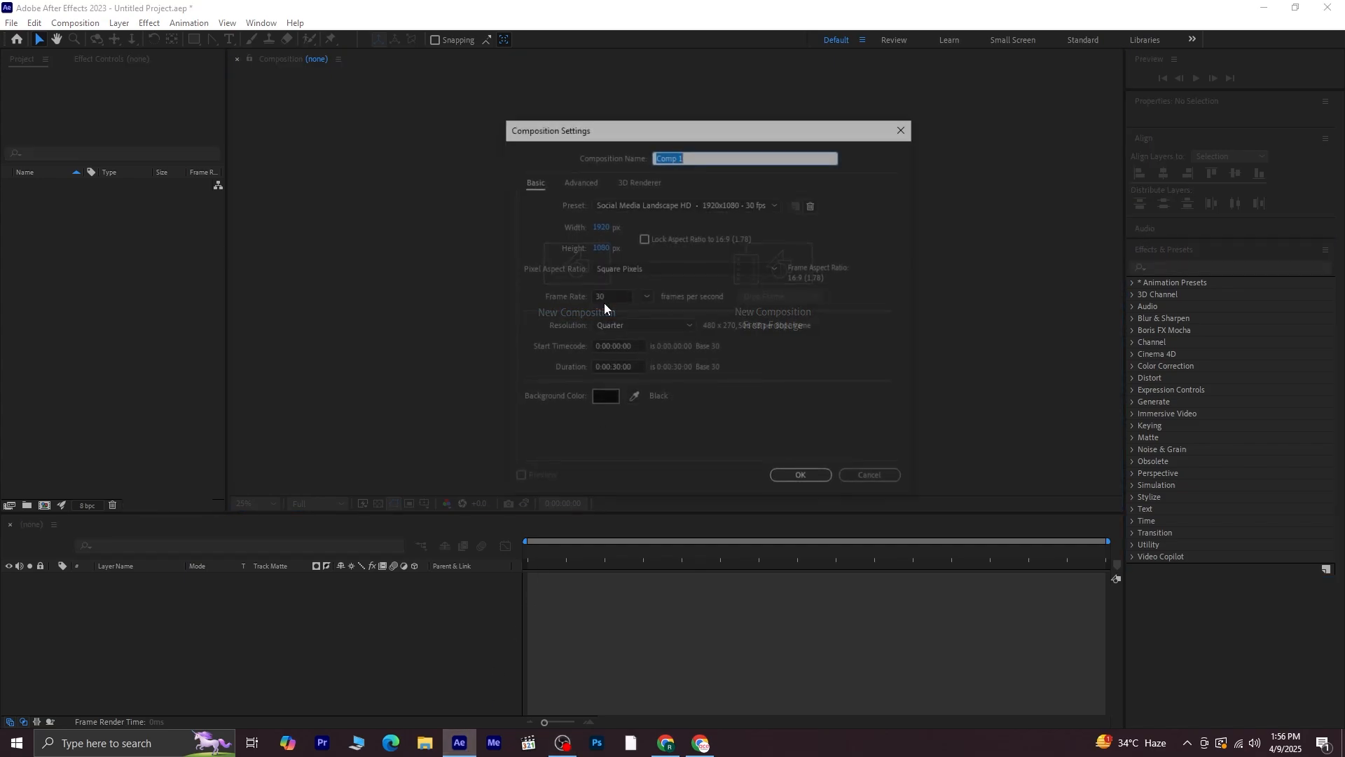
{"action": "left_click", "coordinate": [813, 478]}
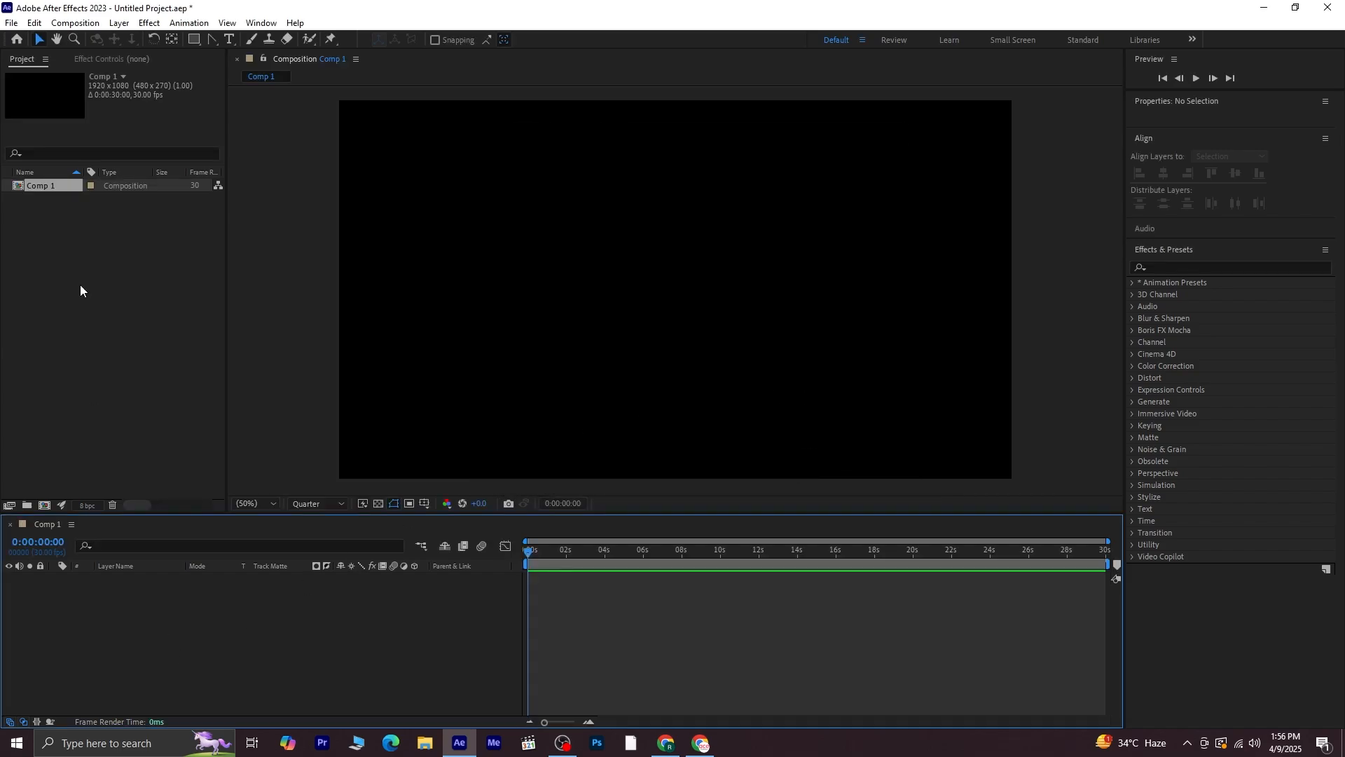
Import the amazing-shot-building-tuileries-garden-paris-france image and add it to the composition as a layer
{"action": "right_click", "coordinate": [104, 260]}
{"action": "mouse_move", "coordinate": [172, 335]}
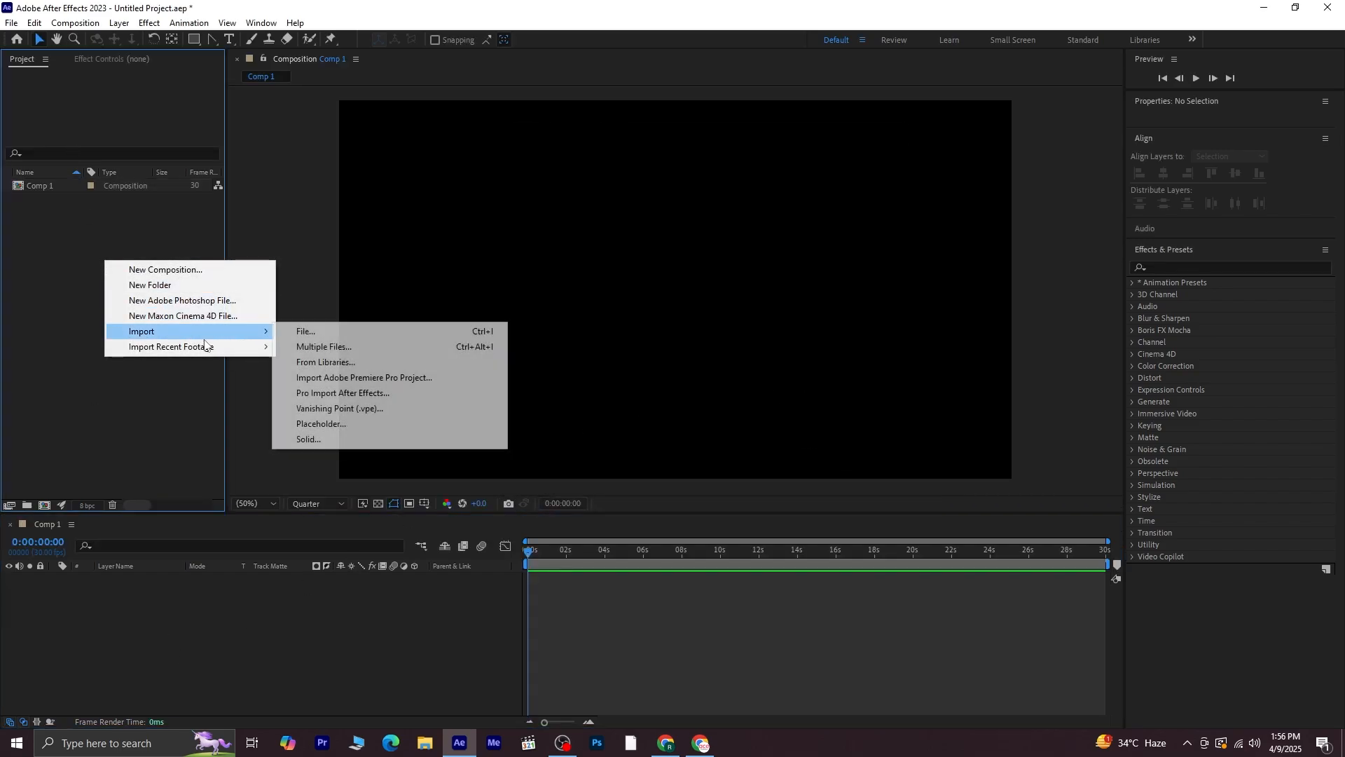
{"action": "left_click", "coordinate": [309, 333]}
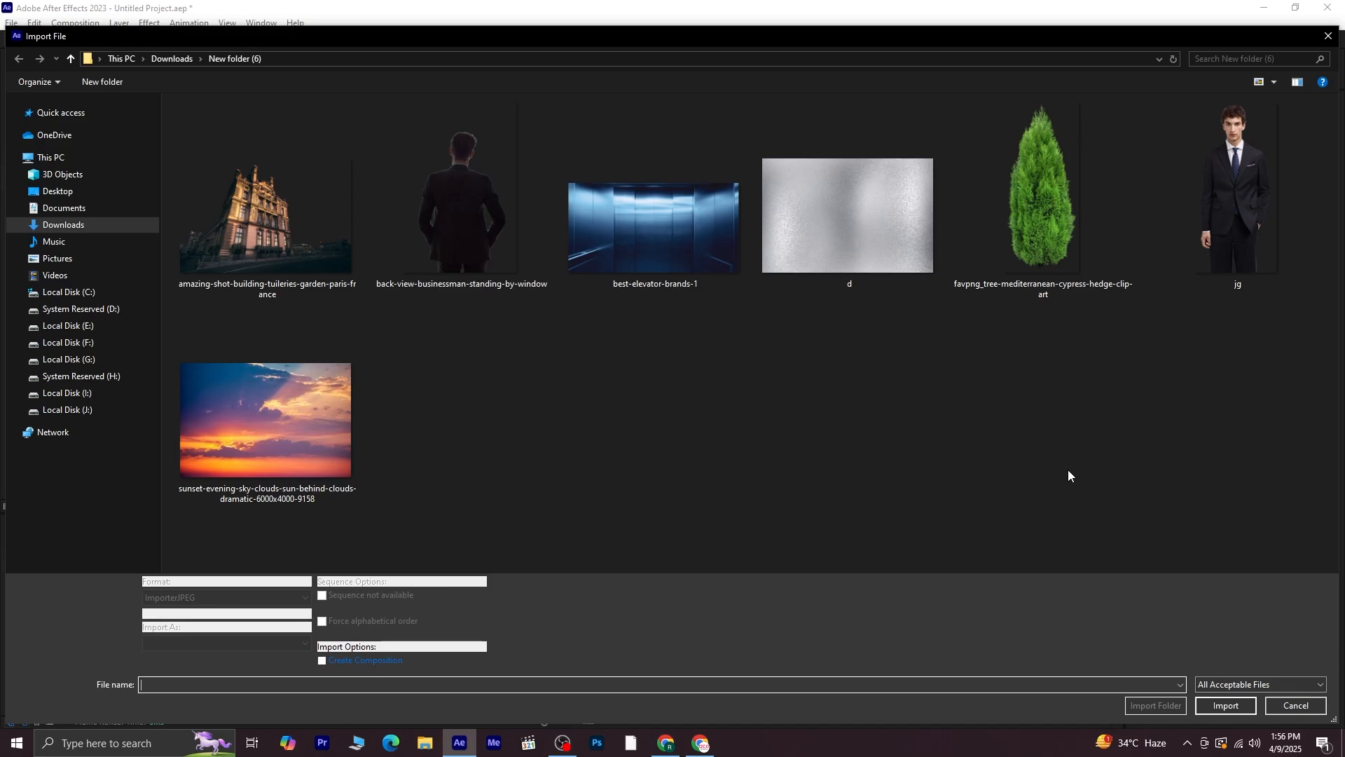
{"action": "left_click", "coordinate": [266, 210]}
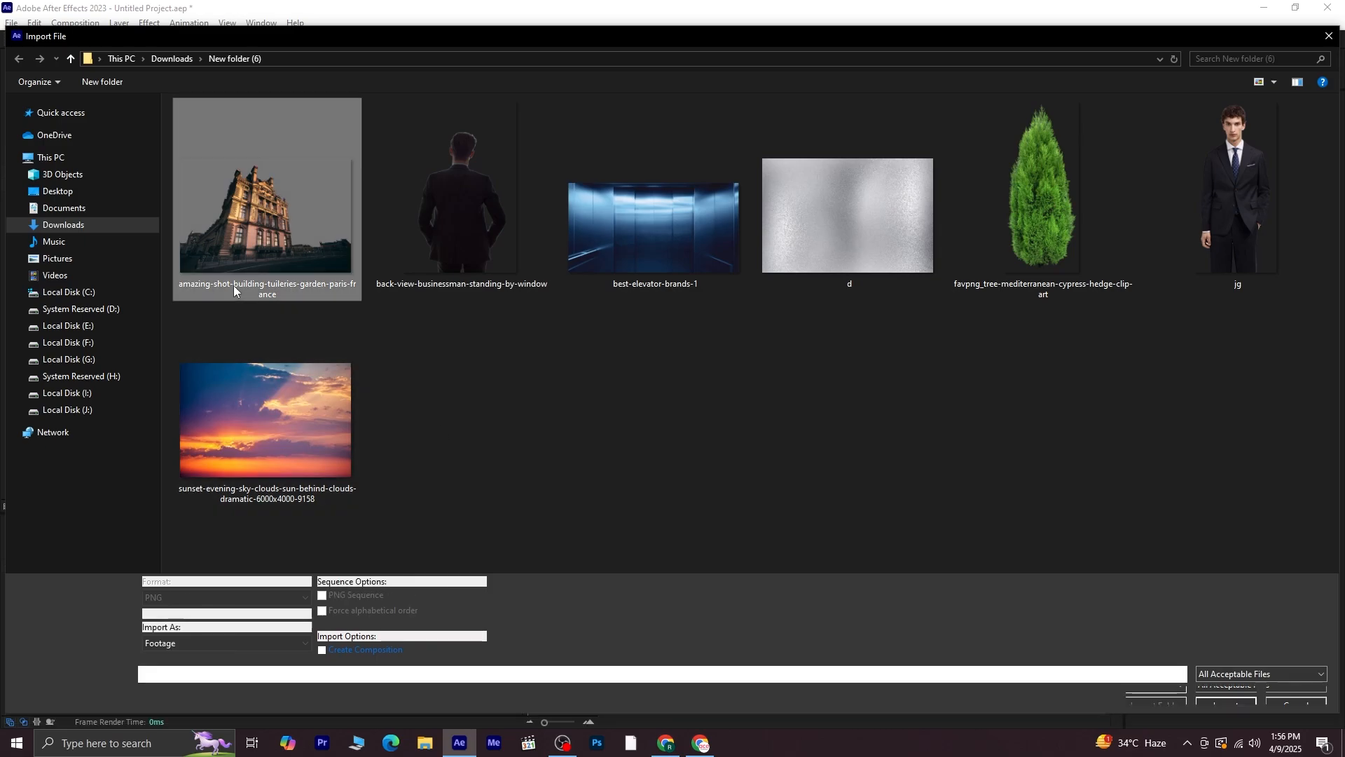
{"action": "left_click", "coordinate": [1197, 694]}
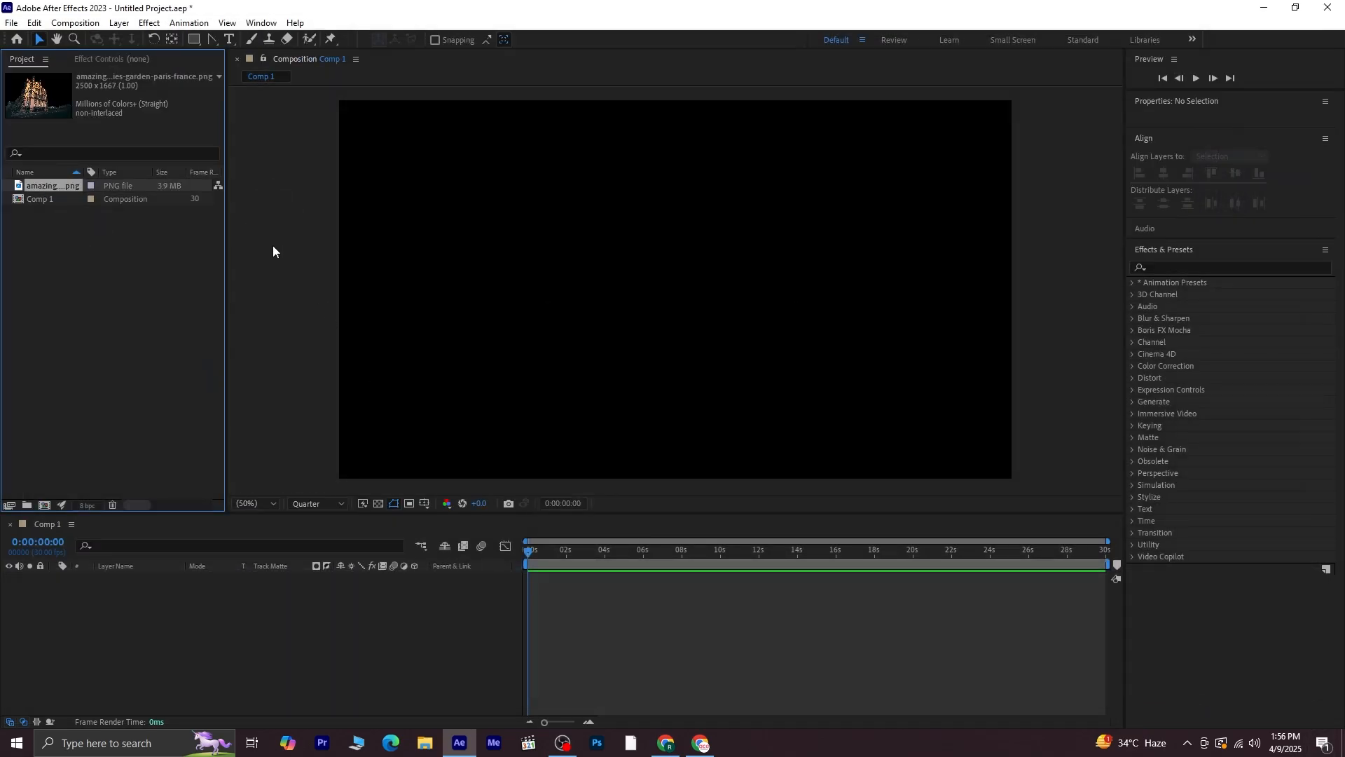
{"action": "left_click_drag", "start_coordinate": [66, 188], "coordinate": [119, 611]}
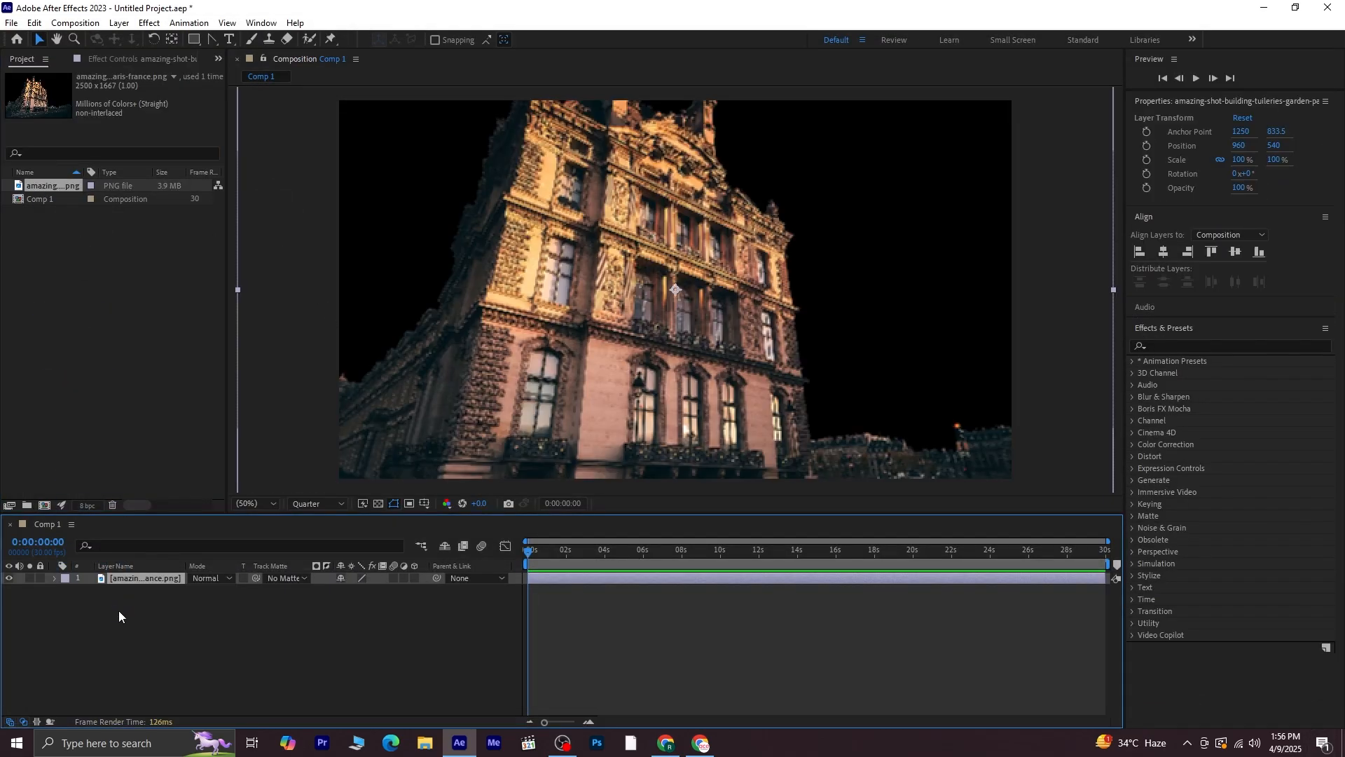
Set the preview resolution to Full and convert the building layer into a 3D layer
{"action": "left_click", "coordinate": [324, 506]}
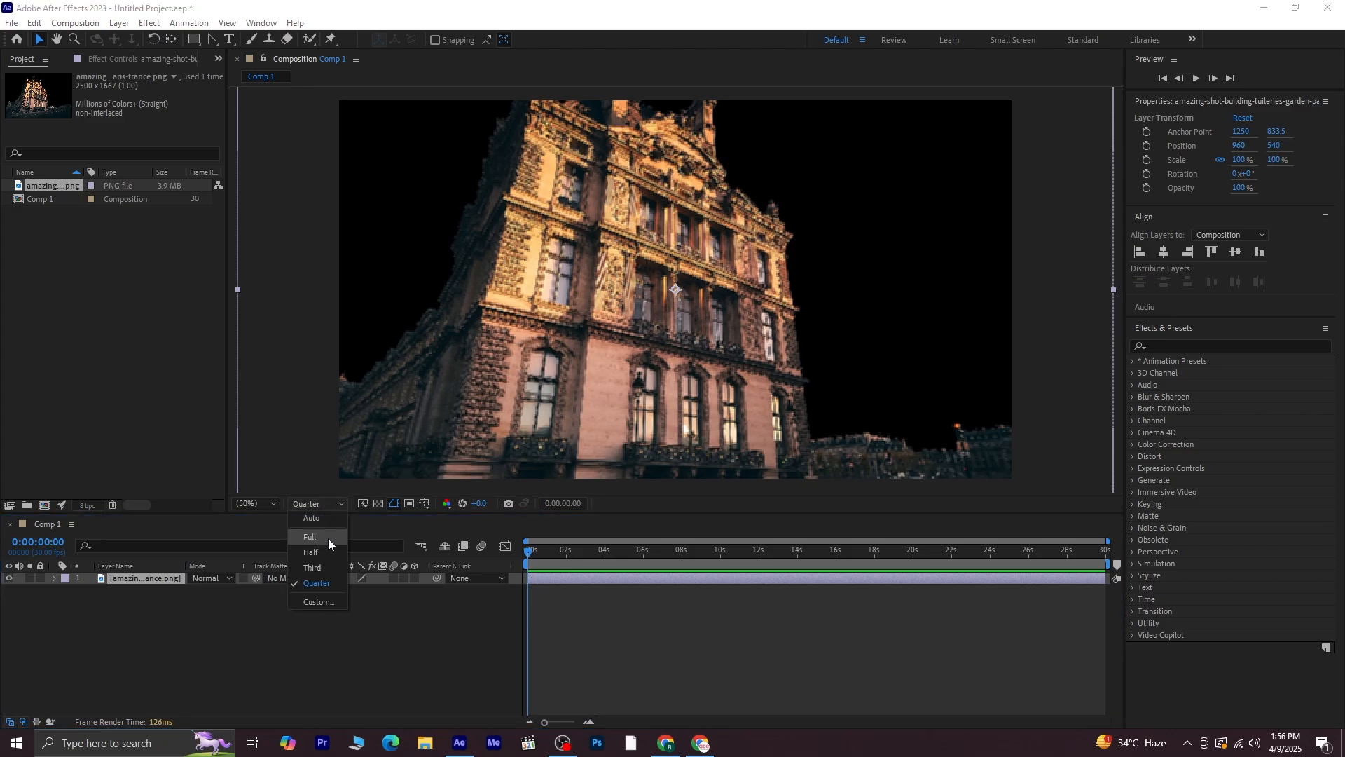
{"action": "left_click", "coordinate": [328, 538]}
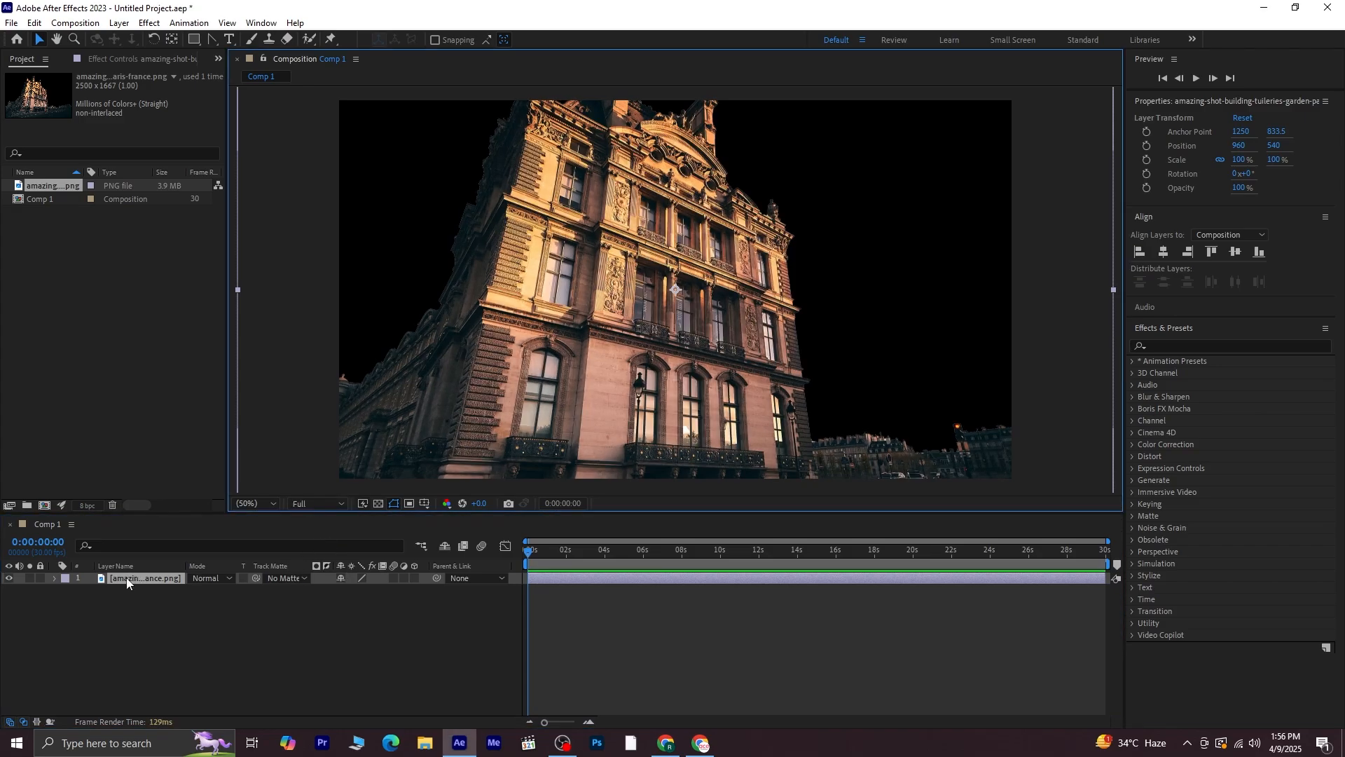
{"action": "key", "text": "s"}
{"action": "left_click", "coordinate": [54, 577]}
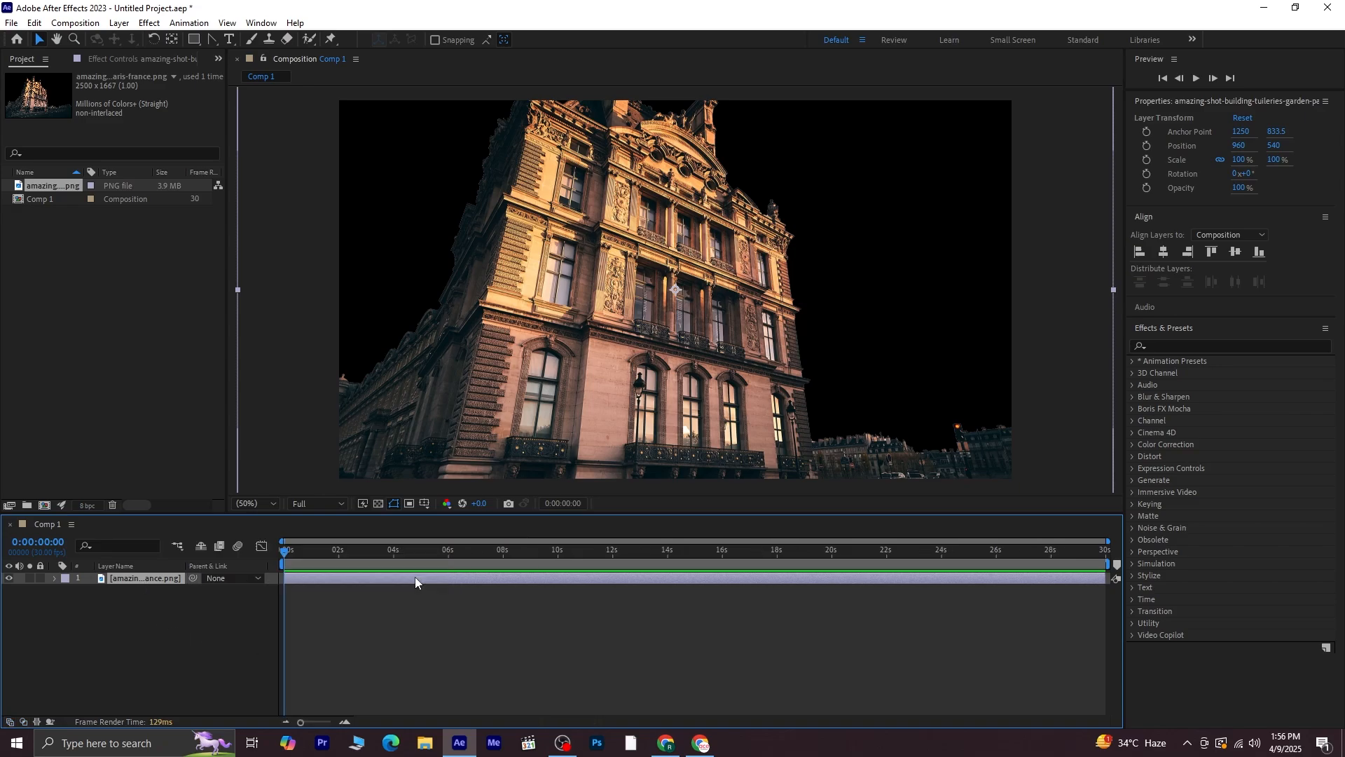
{"action": "left_click", "coordinate": [415, 578]}
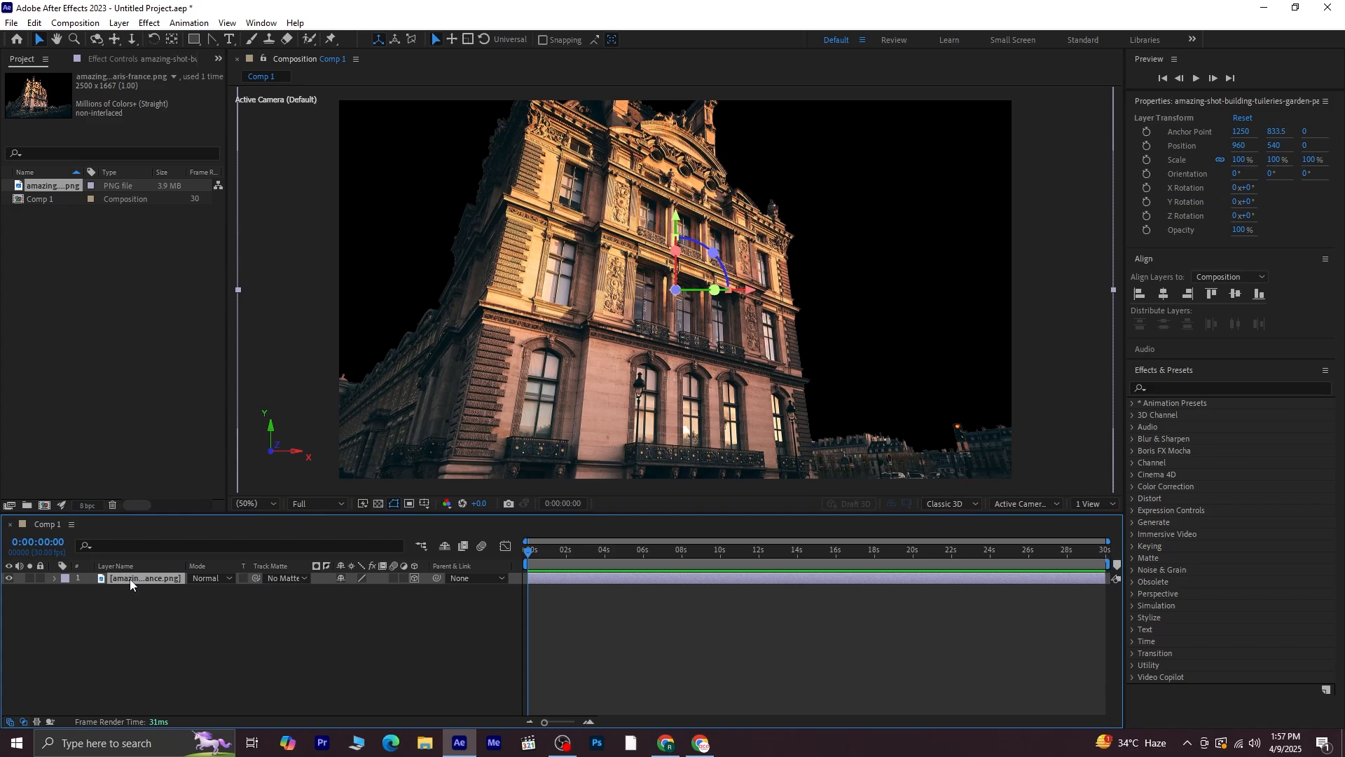
Scale the building layer to 80% and position it at a Y value of 660
{"action": "scroll", "coordinate": [703, 339], "scroll_direction": "down", "scroll_amount": 2}
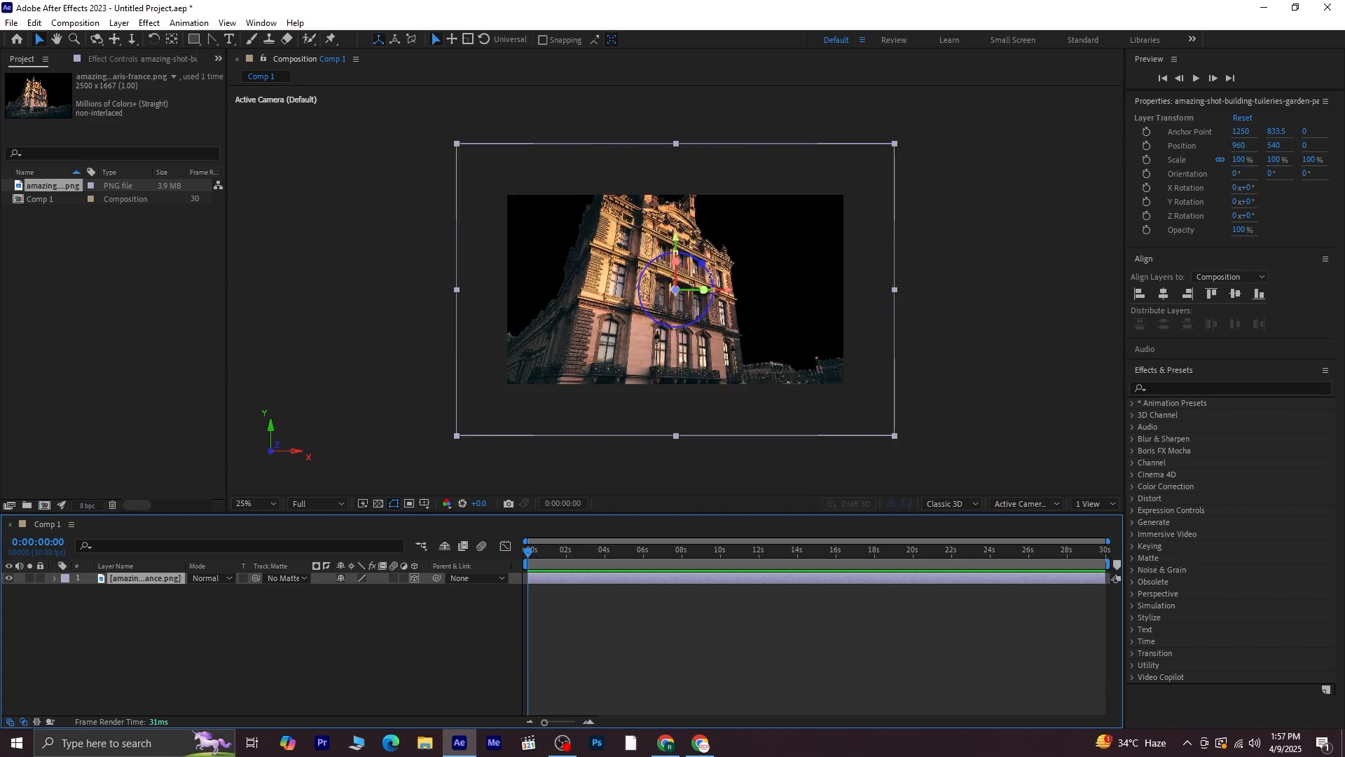
{"action": "left_click_drag", "start_coordinate": [675, 240], "coordinate": [673, 332]}
{"action": "key", "text": "s"}
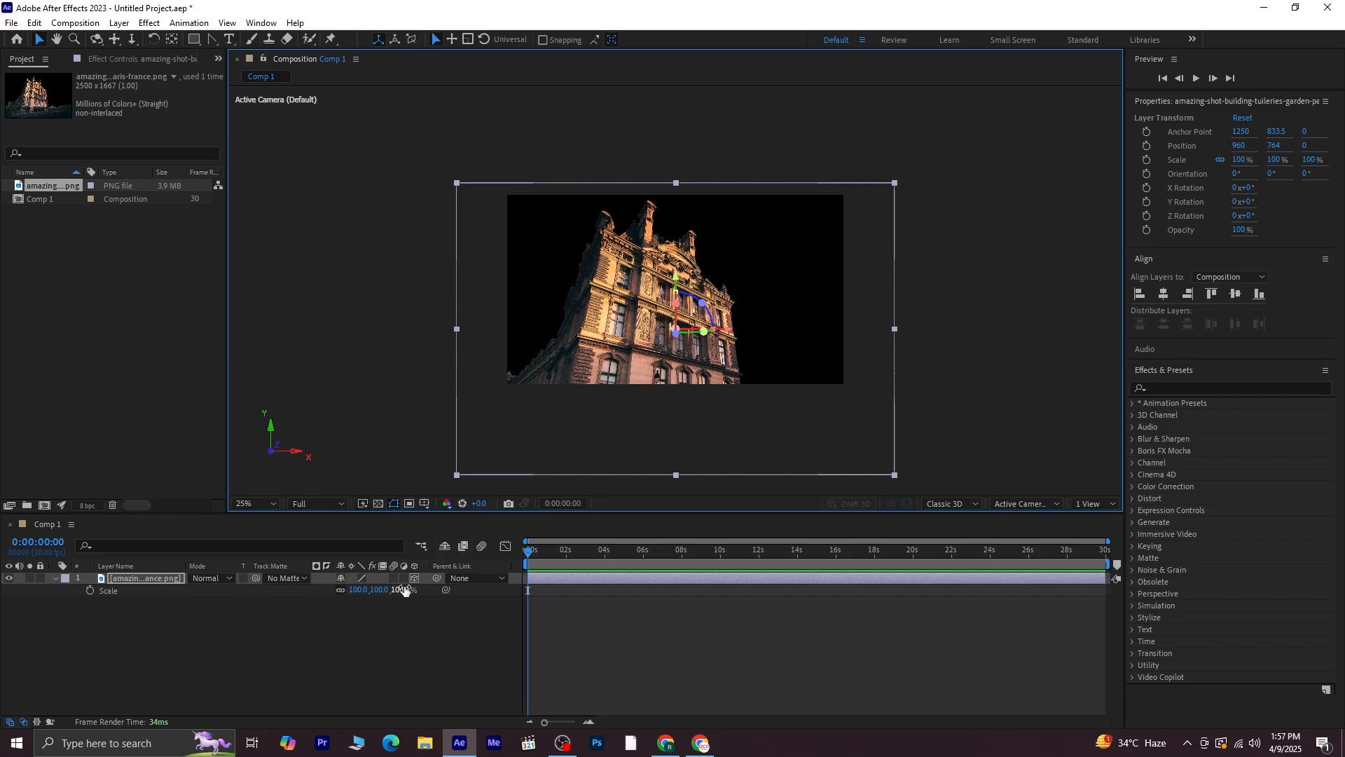
{"action": "left_click_drag", "start_coordinate": [404, 590], "coordinate": [390, 588]}
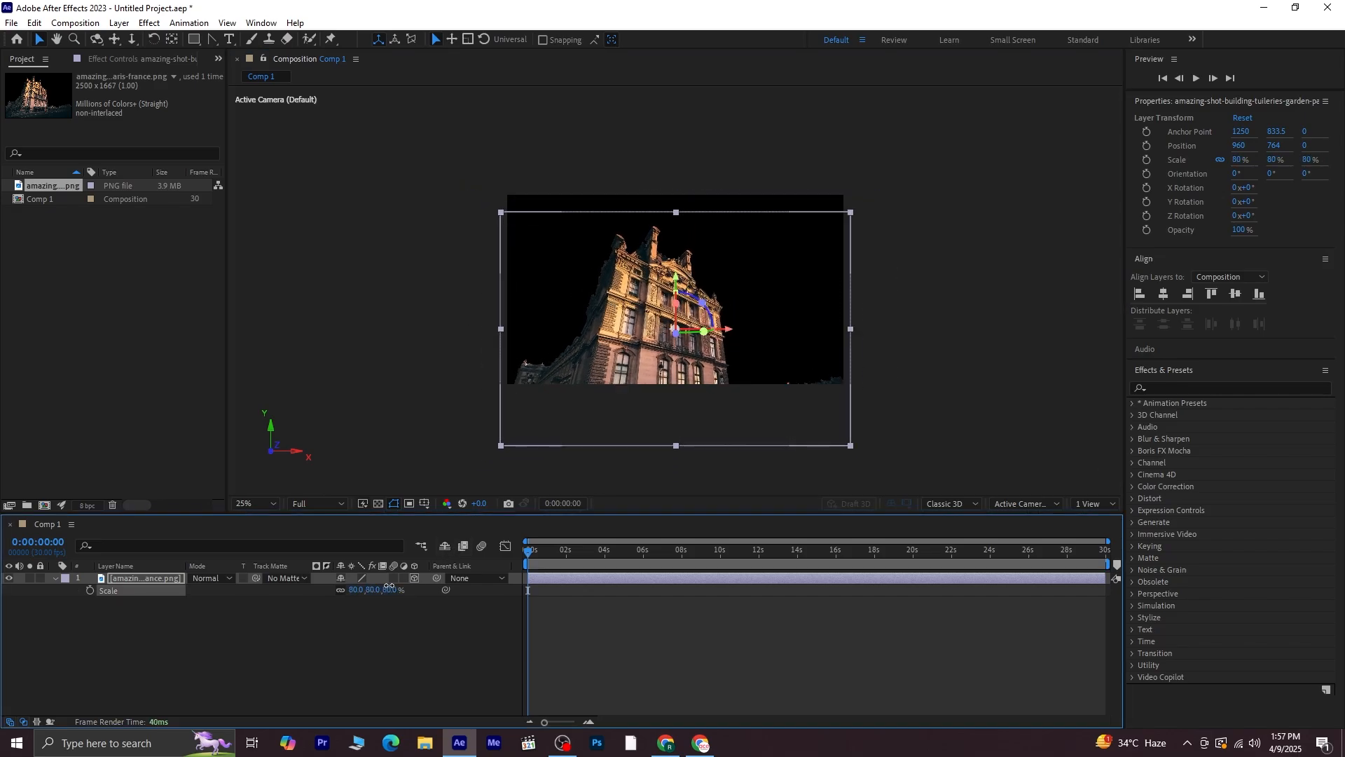
{"action": "left_click_drag", "start_coordinate": [677, 279], "coordinate": [680, 256]}
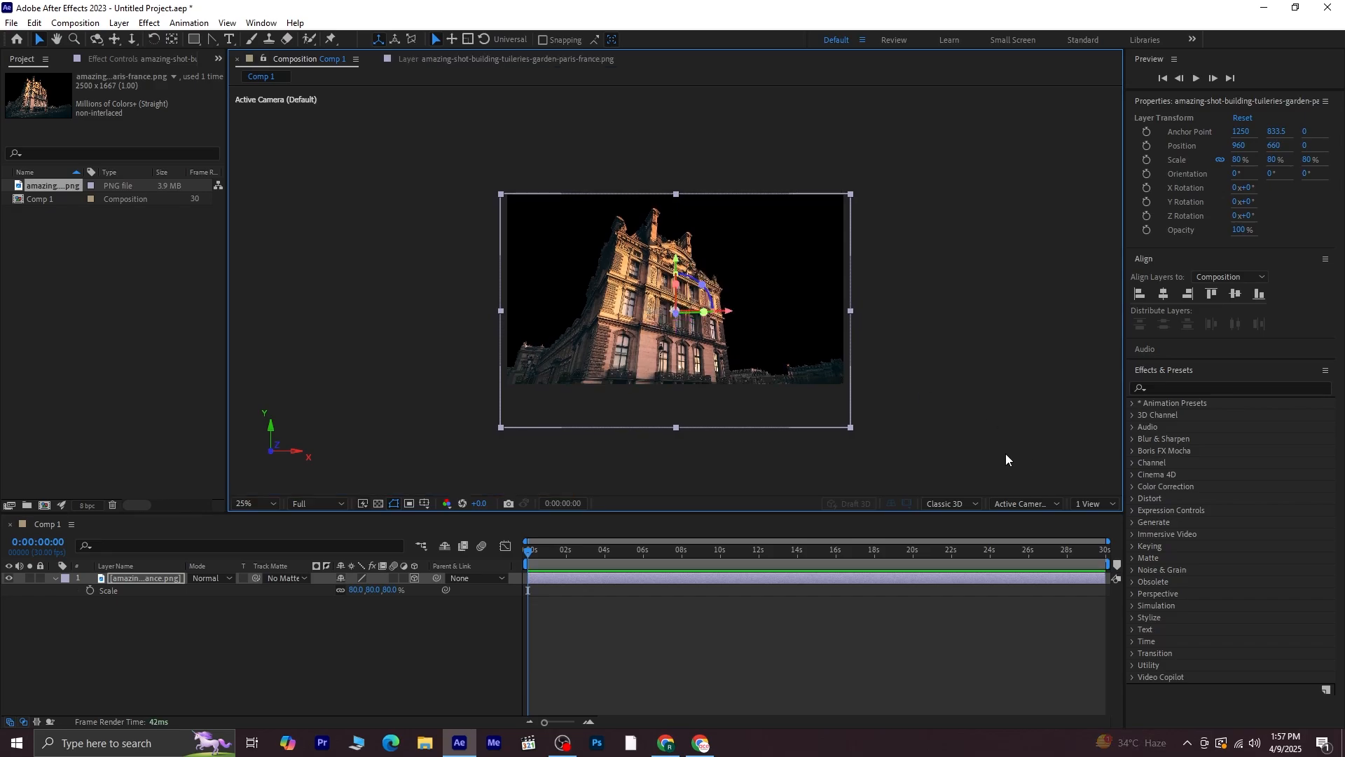
Switch the composition viewer to a two-view layout with the Left view beside the active camera
{"action": "left_click", "coordinate": [1093, 504]}
{"action": "left_click", "coordinate": [1100, 533]}
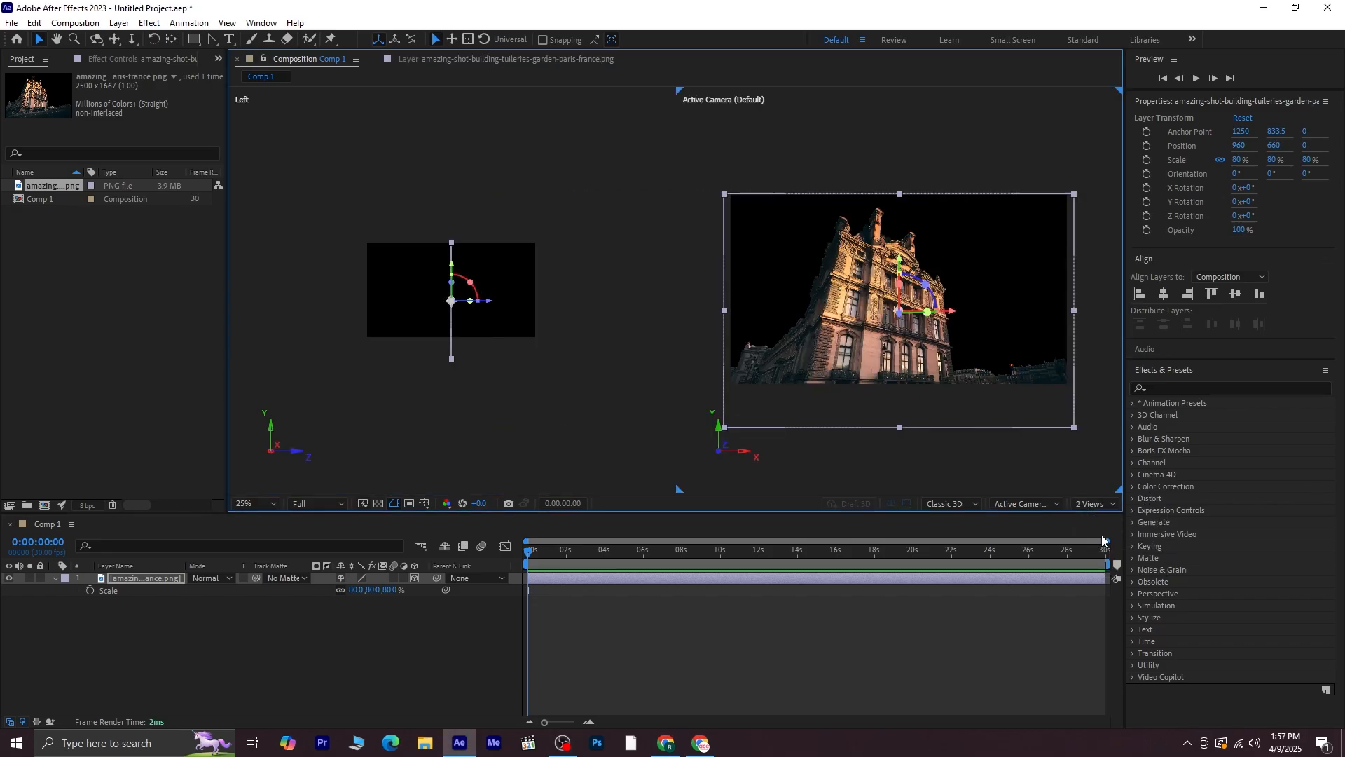
{"action": "left_click", "coordinate": [351, 362]}
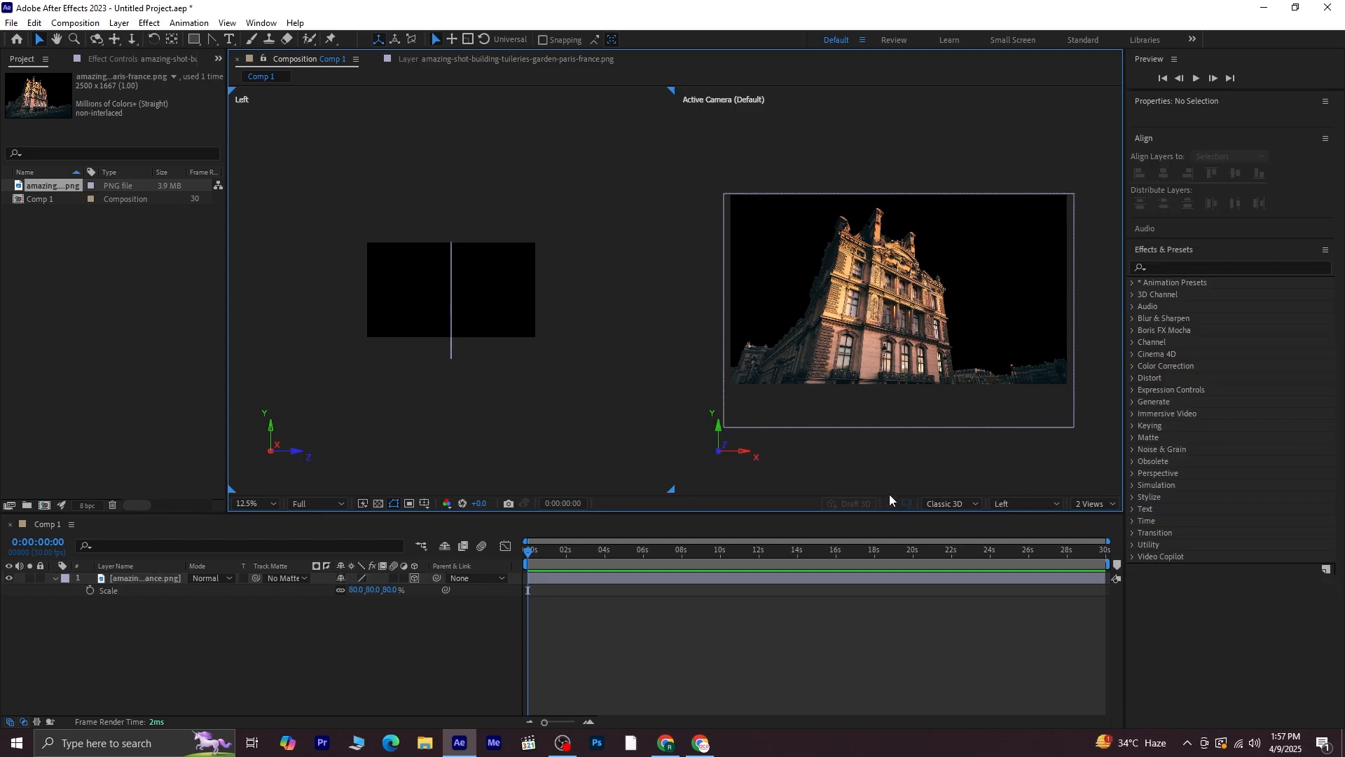
{"action": "left_click", "coordinate": [1047, 505]}
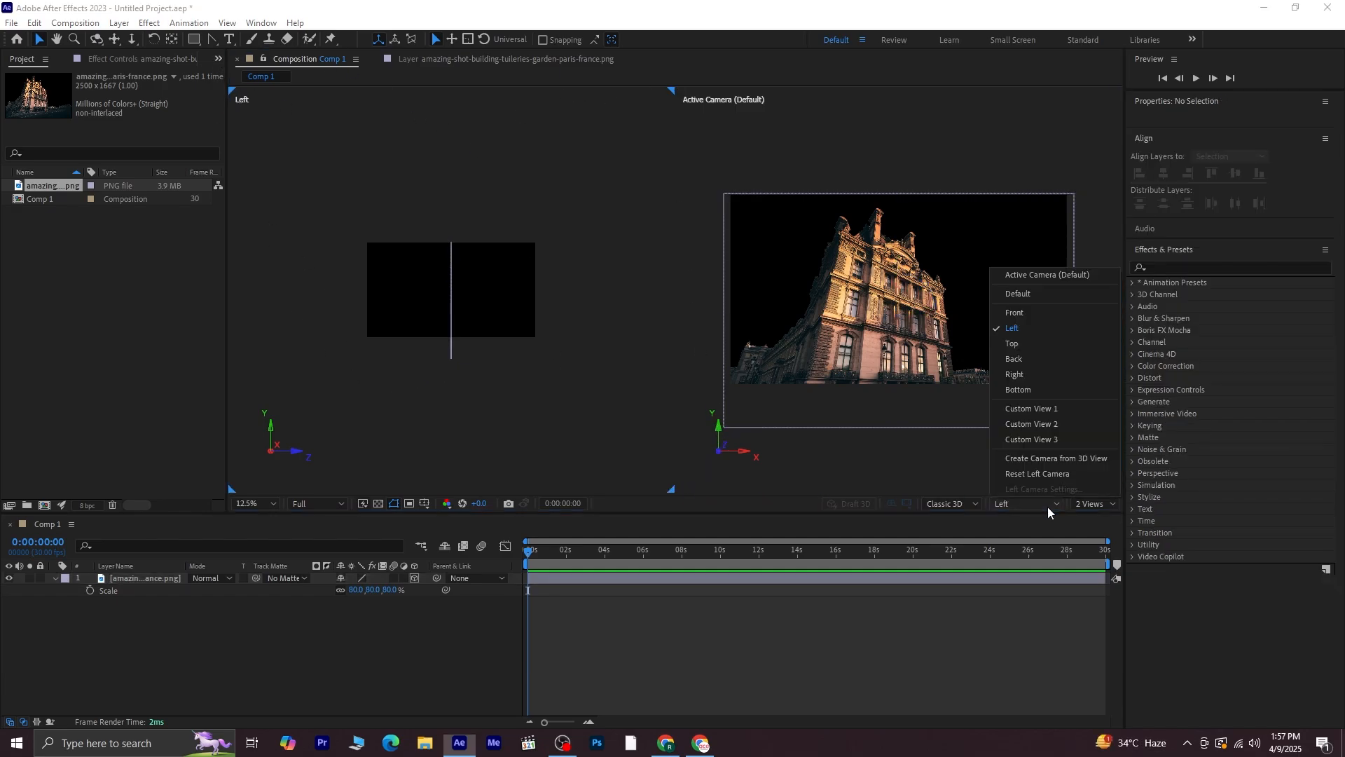
{"action": "left_click", "coordinate": [1013, 331]}
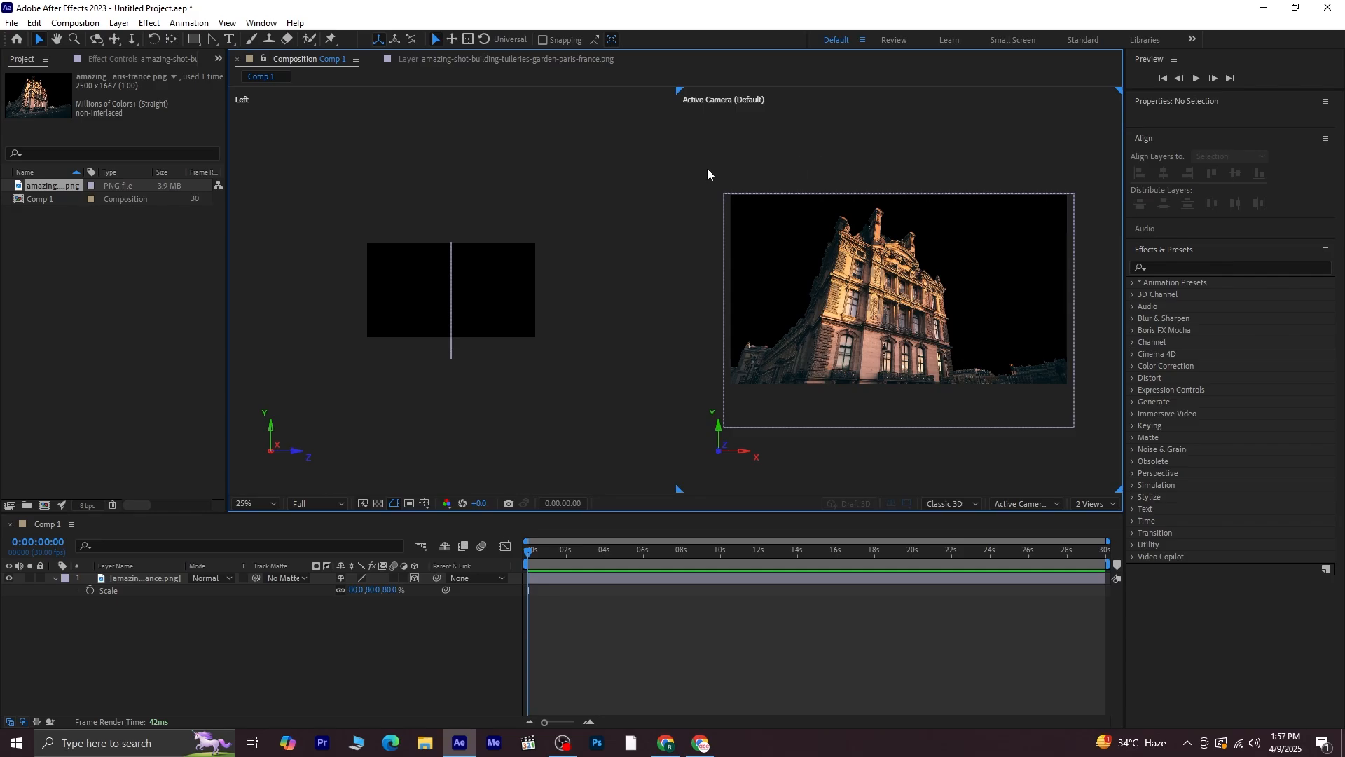
Set the magnification of both views to Fit
{"action": "left_click", "coordinate": [360, 178]}
{"action": "left_click", "coordinate": [264, 506]}
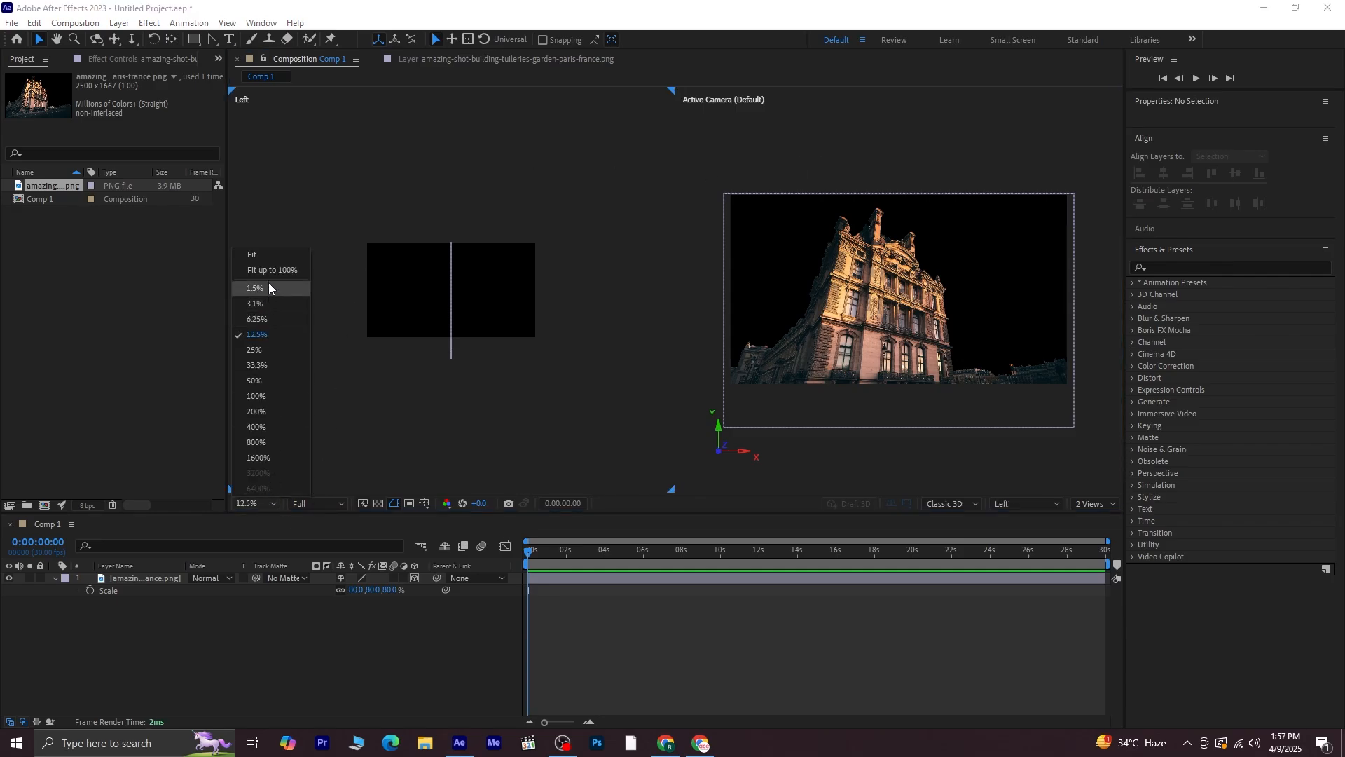
{"action": "left_click", "coordinate": [267, 255]}
{"action": "left_click", "coordinate": [882, 490]}
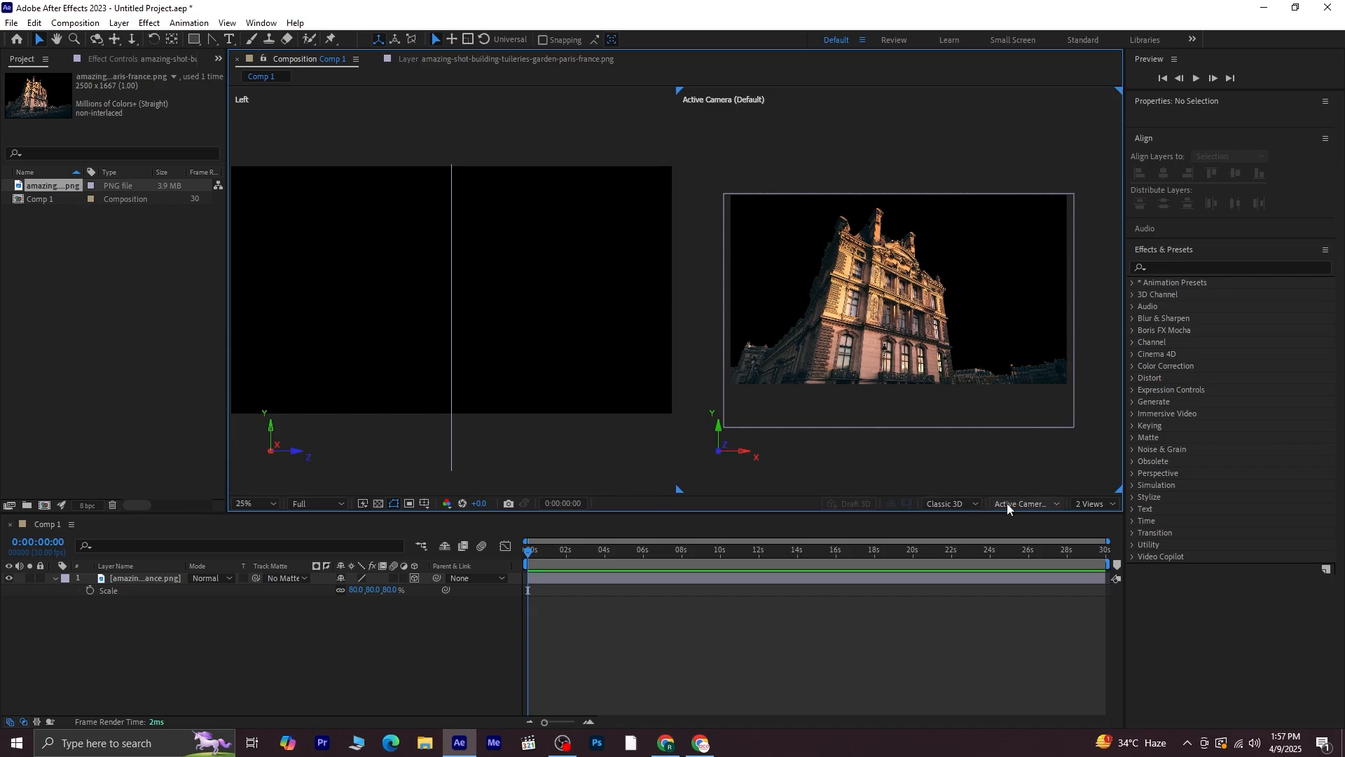
{"action": "left_click", "coordinate": [255, 504]}
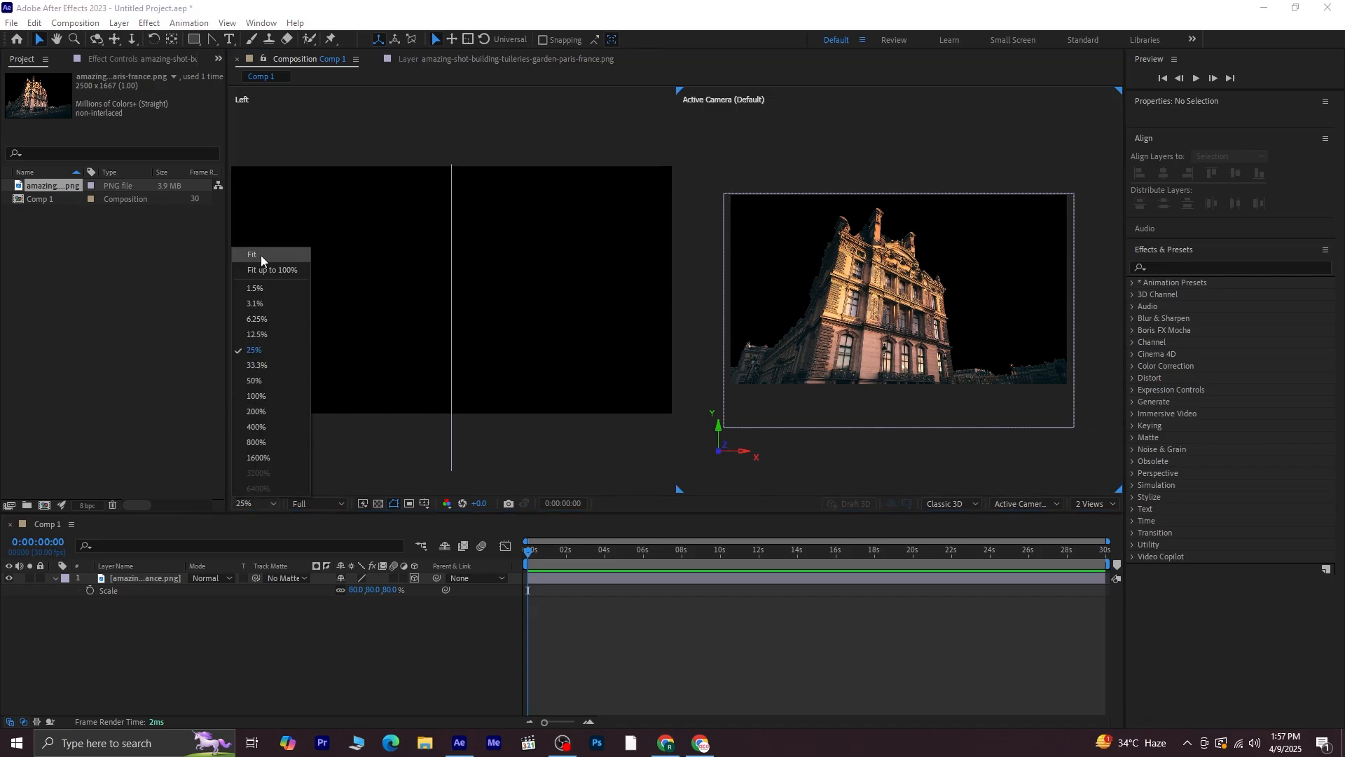
{"action": "left_click", "coordinate": [260, 255]}
{"action": "left_click", "coordinate": [389, 424]}
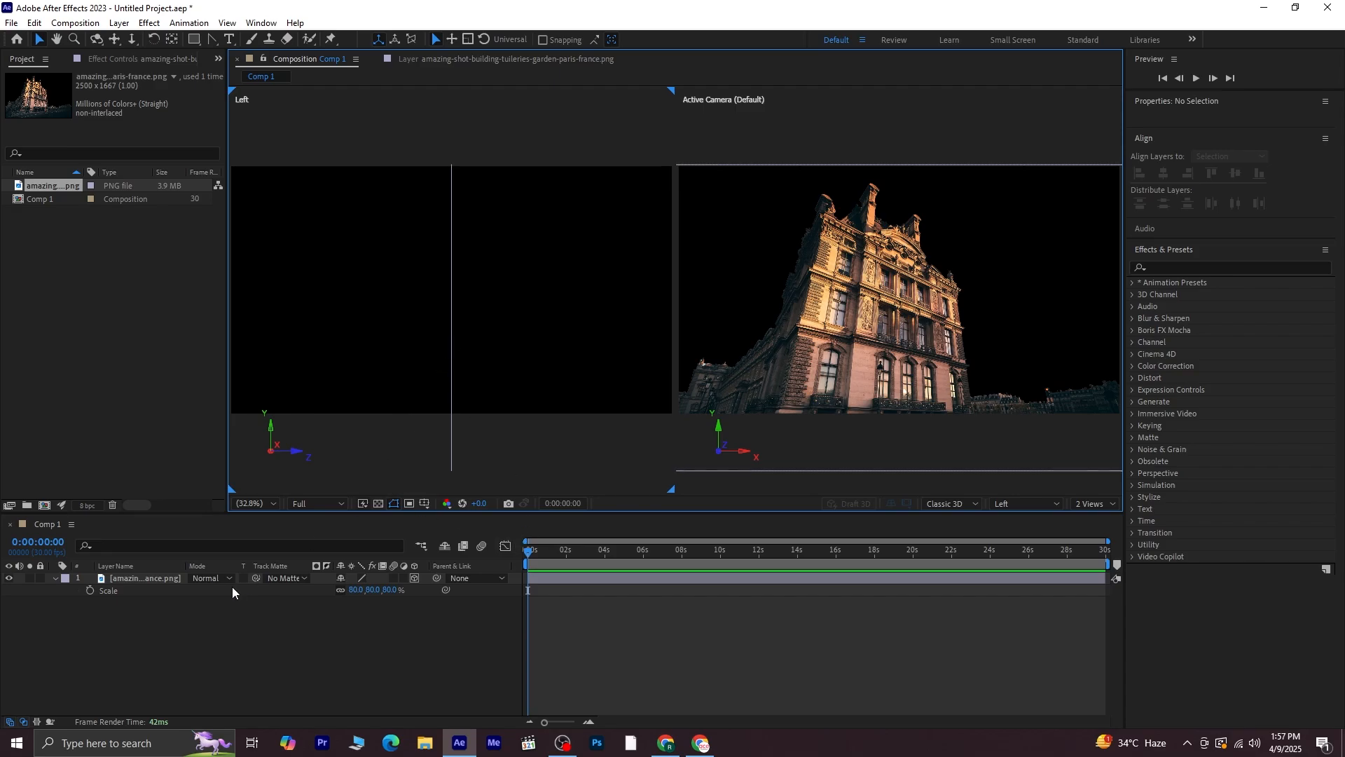
Push the building layer back along the Z axis to a depth of about 1522 in the Left view
{"action": "left_click", "coordinate": [170, 580]}
{"action": "key", "text": "comma"}
{"action": "key", "text": "comma"}
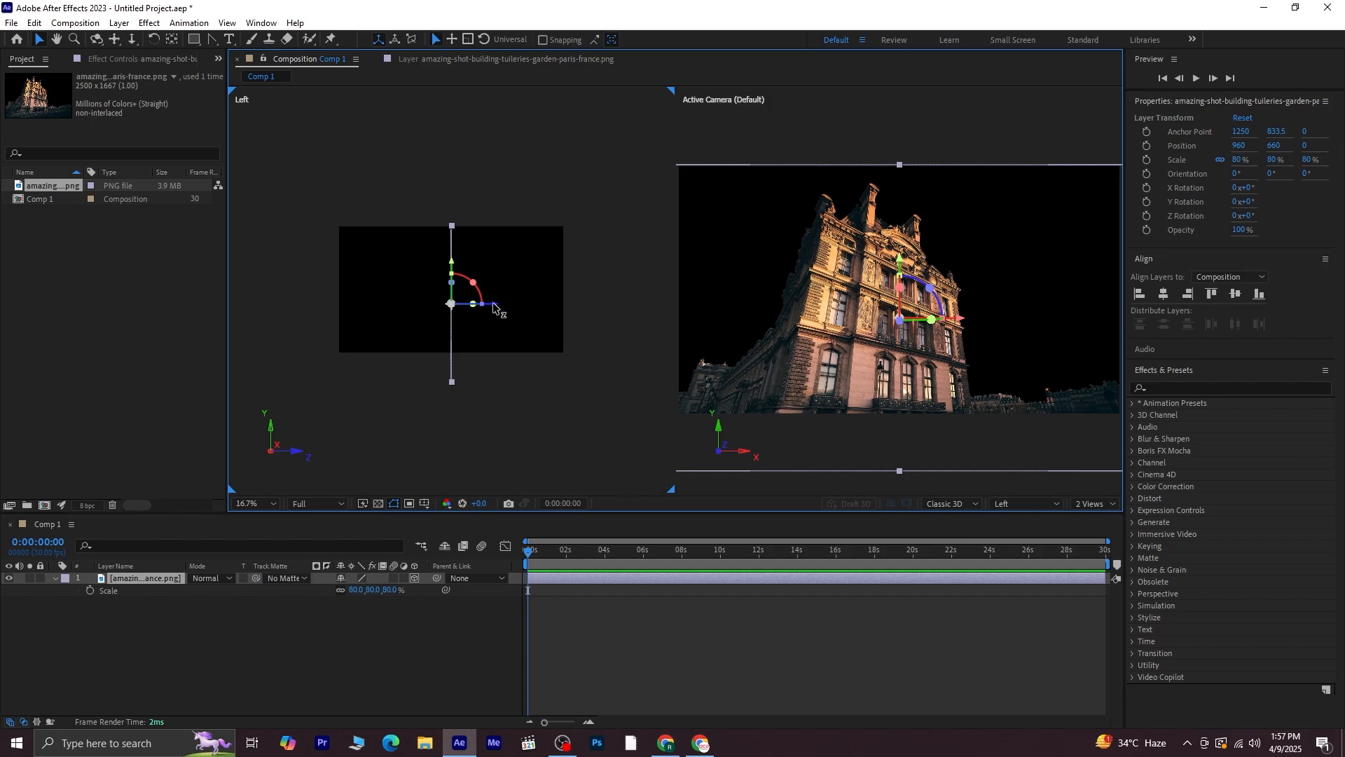
{"action": "left_click_drag", "start_coordinate": [488, 306], "coordinate": [314, 306]}
Scale the building layer up to 122% so it fills the frame again
{"action": "left_click_drag", "start_coordinate": [391, 591], "coordinate": [413, 581]}
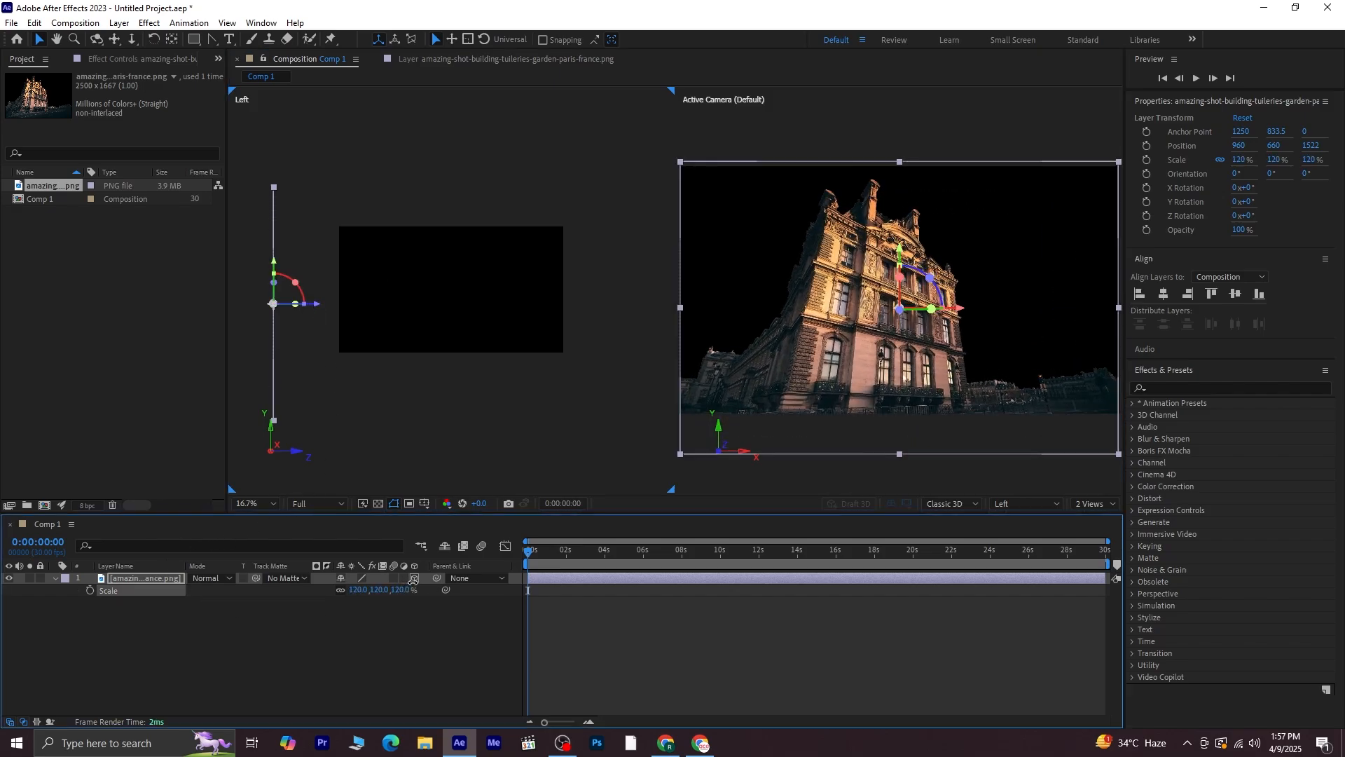
{"action": "left_click", "coordinate": [443, 631]}
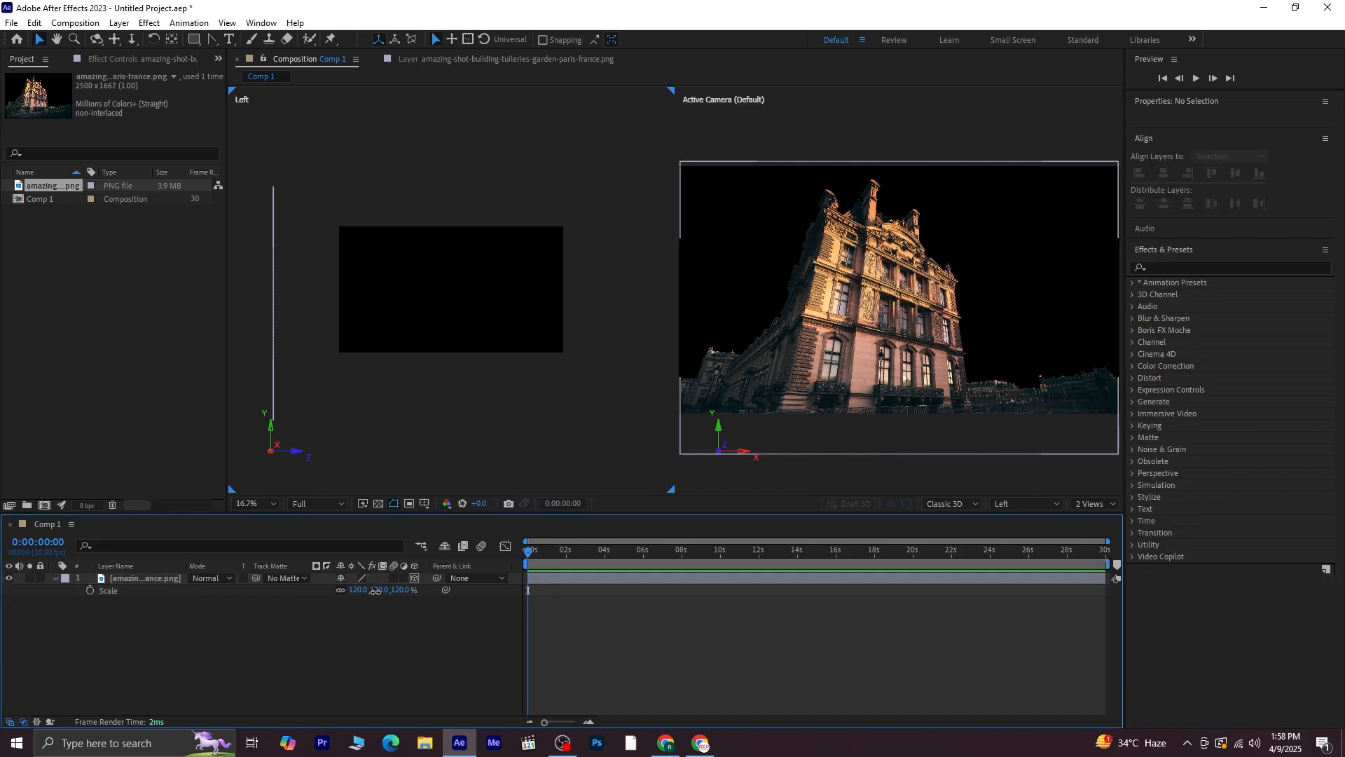
{"action": "left_click_drag", "start_coordinate": [377, 590], "coordinate": [376, 590]}
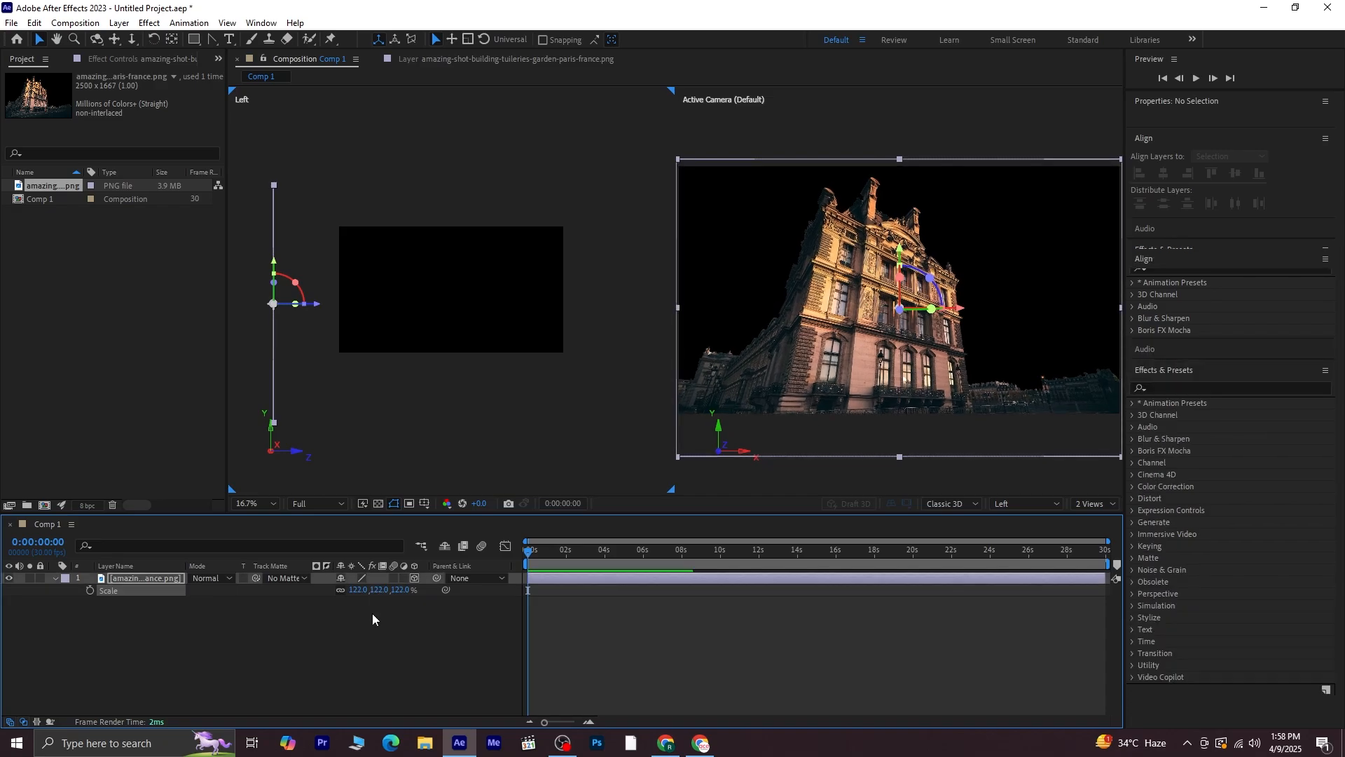
{"action": "left_click", "coordinate": [371, 619]}
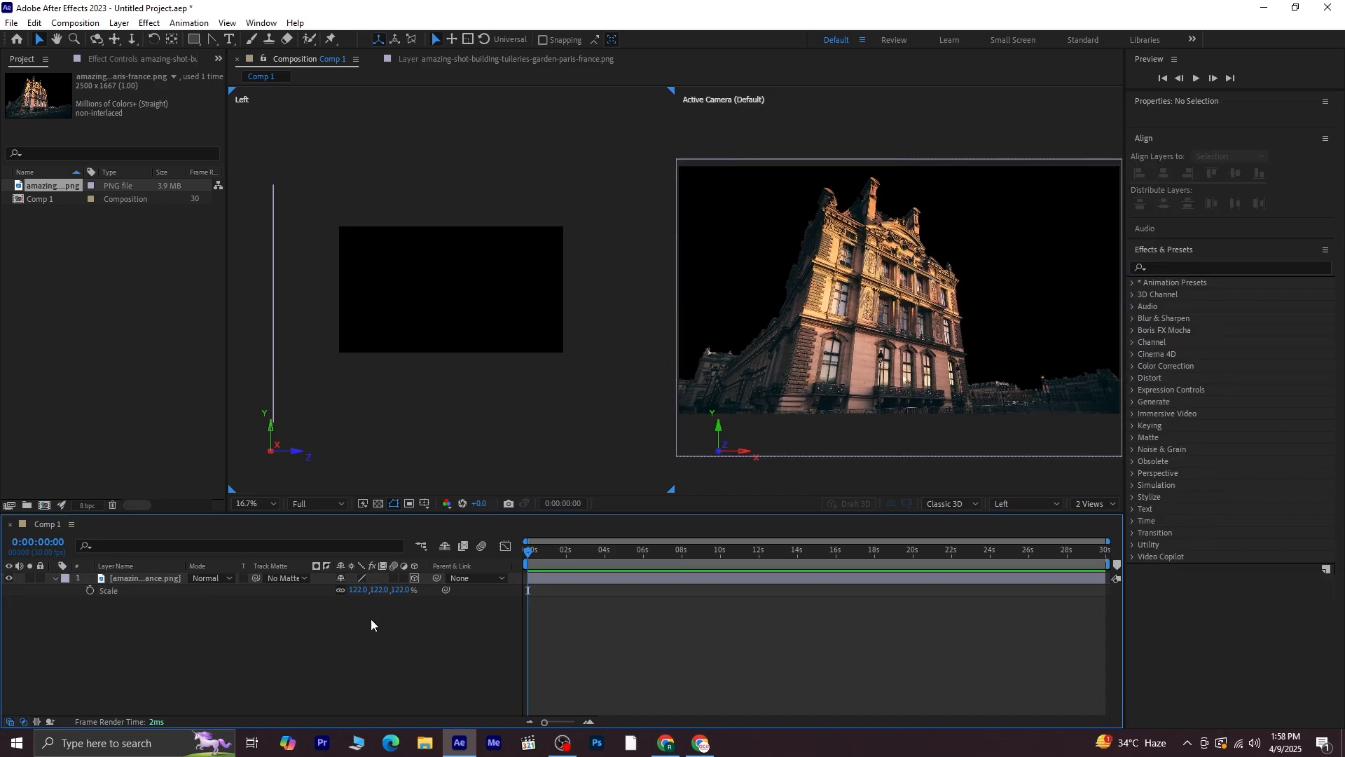
Import the back-view-businessman-standing-by-window image and add it to the composition above the building
{"action": "left_click", "coordinate": [54, 578]}
{"action": "left_click", "coordinate": [112, 326]}
{"action": "right_click", "coordinate": [73, 263]}
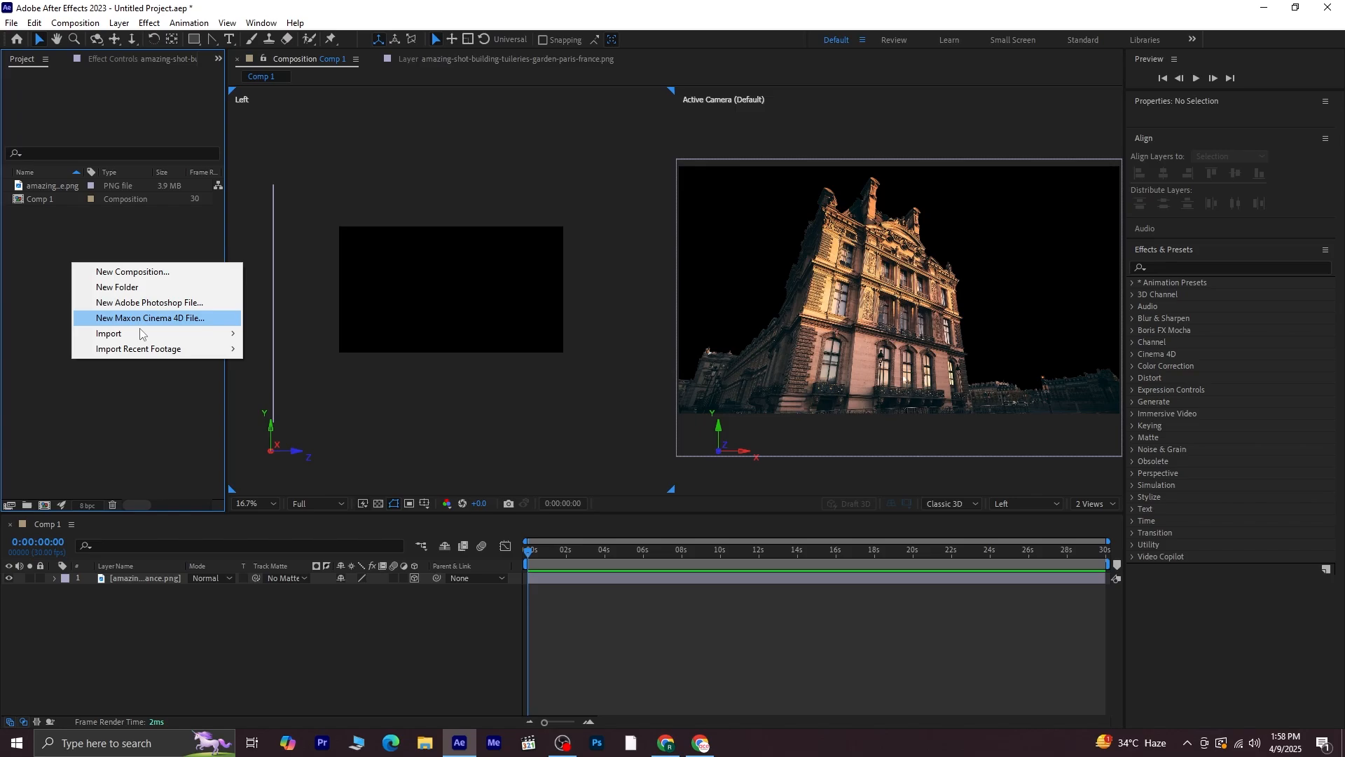
{"action": "mouse_move", "coordinate": [140, 334]}
{"action": "left_click", "coordinate": [257, 335]}
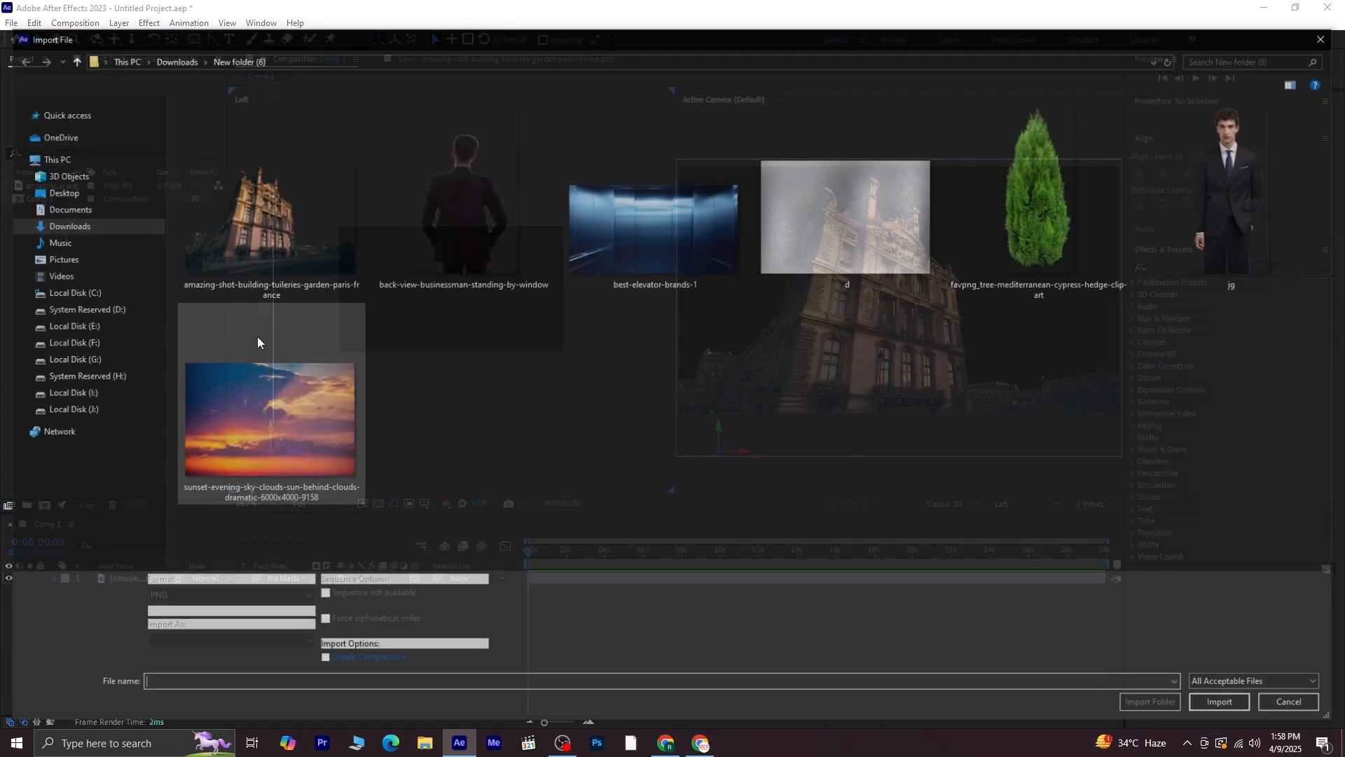
{"action": "left_click", "coordinate": [419, 226]}
{"action": "left_click", "coordinate": [1223, 697]}
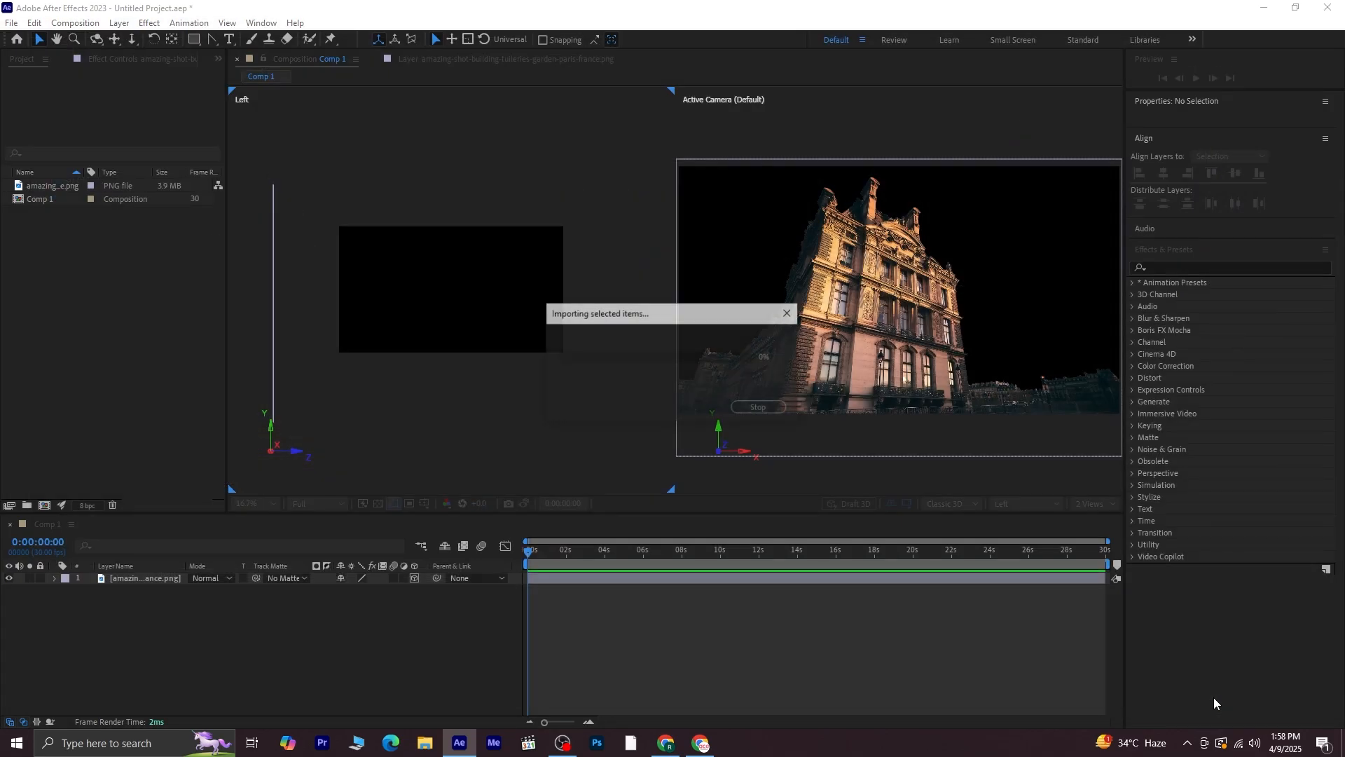
{"action": "left_click_drag", "start_coordinate": [82, 204], "coordinate": [154, 573]}
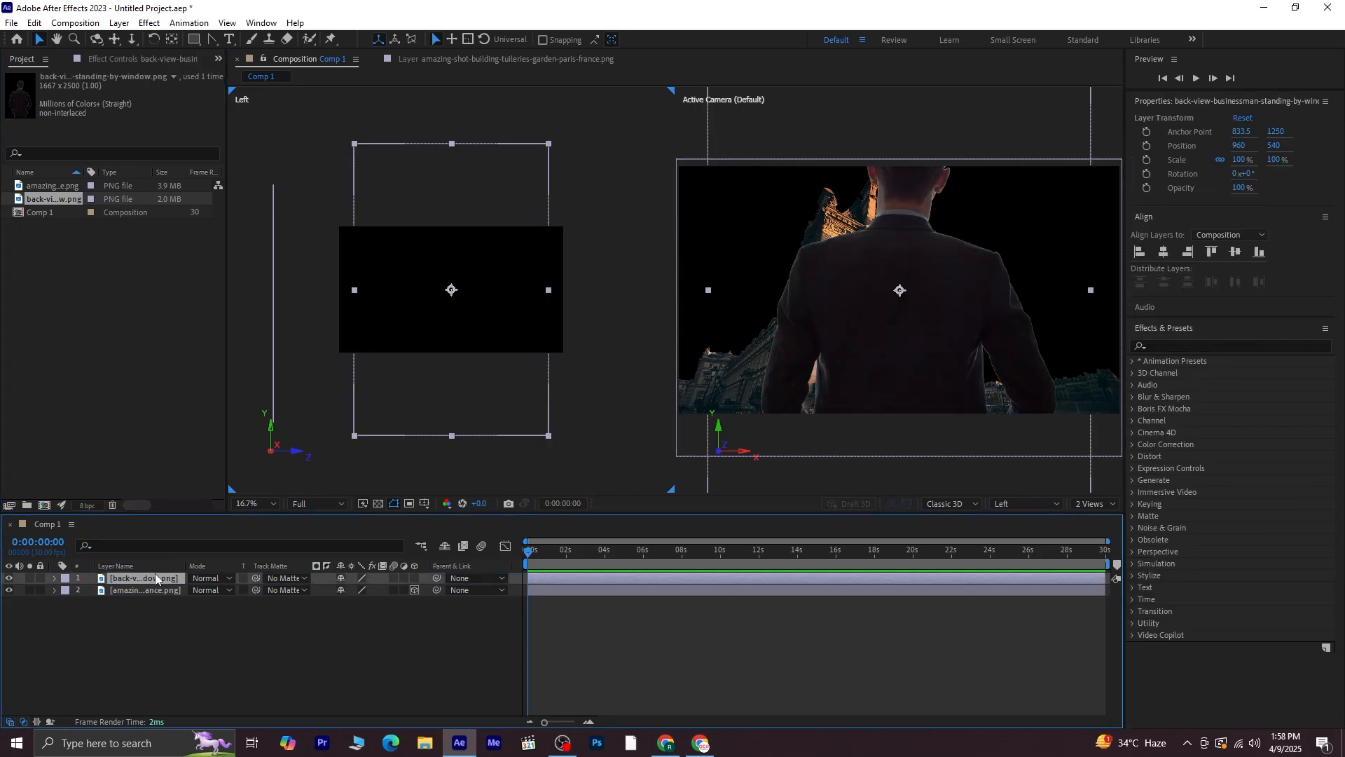
Convert the businessman layer into a 3D layer and scale it to 51%
{"action": "left_click", "coordinate": [415, 579]}
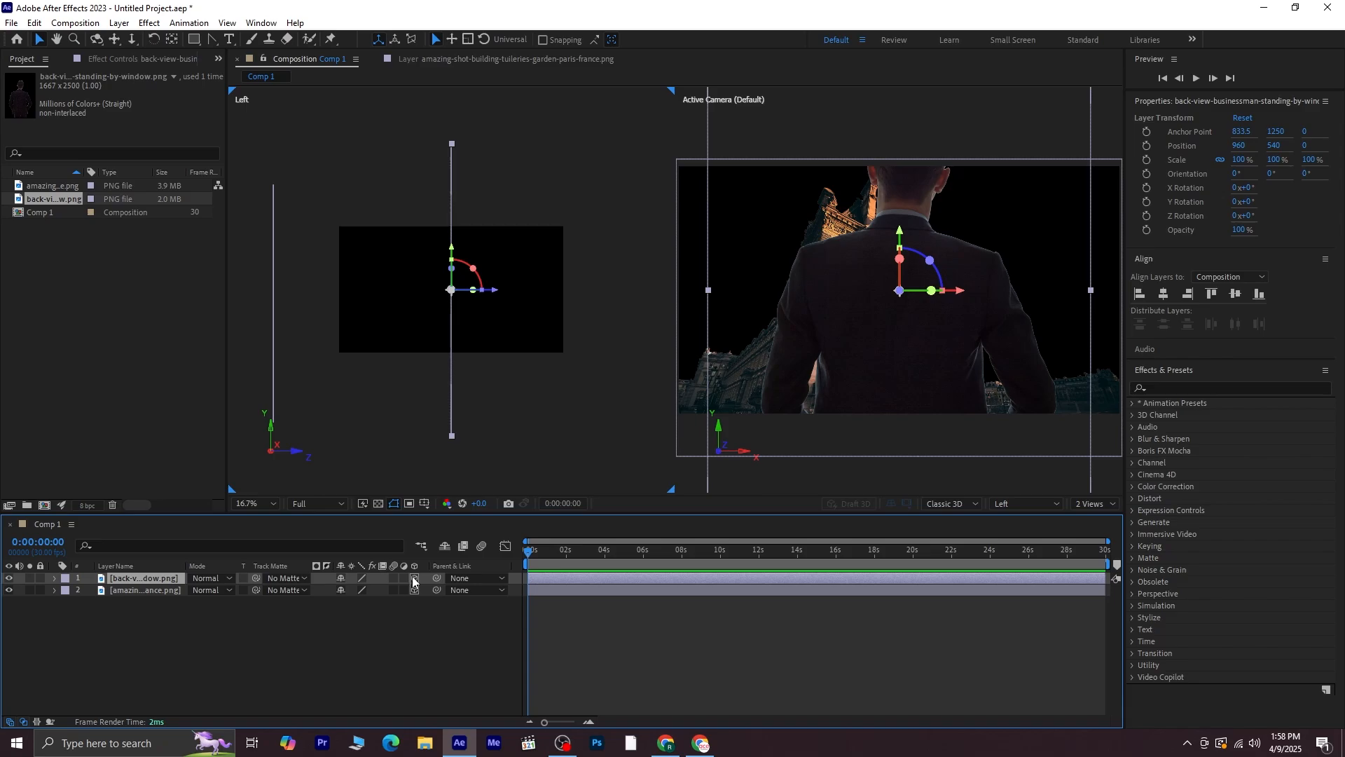
{"action": "key", "text": "s"}
{"action": "mouse_move", "coordinate": [373, 590]}
{"action": "left_mouse_down"}
{"action": "mouse_move", "coordinate": [361, 592]}
{"action": "mouse_move", "coordinate": [373, 595]}
{"action": "left_mouse_up"}
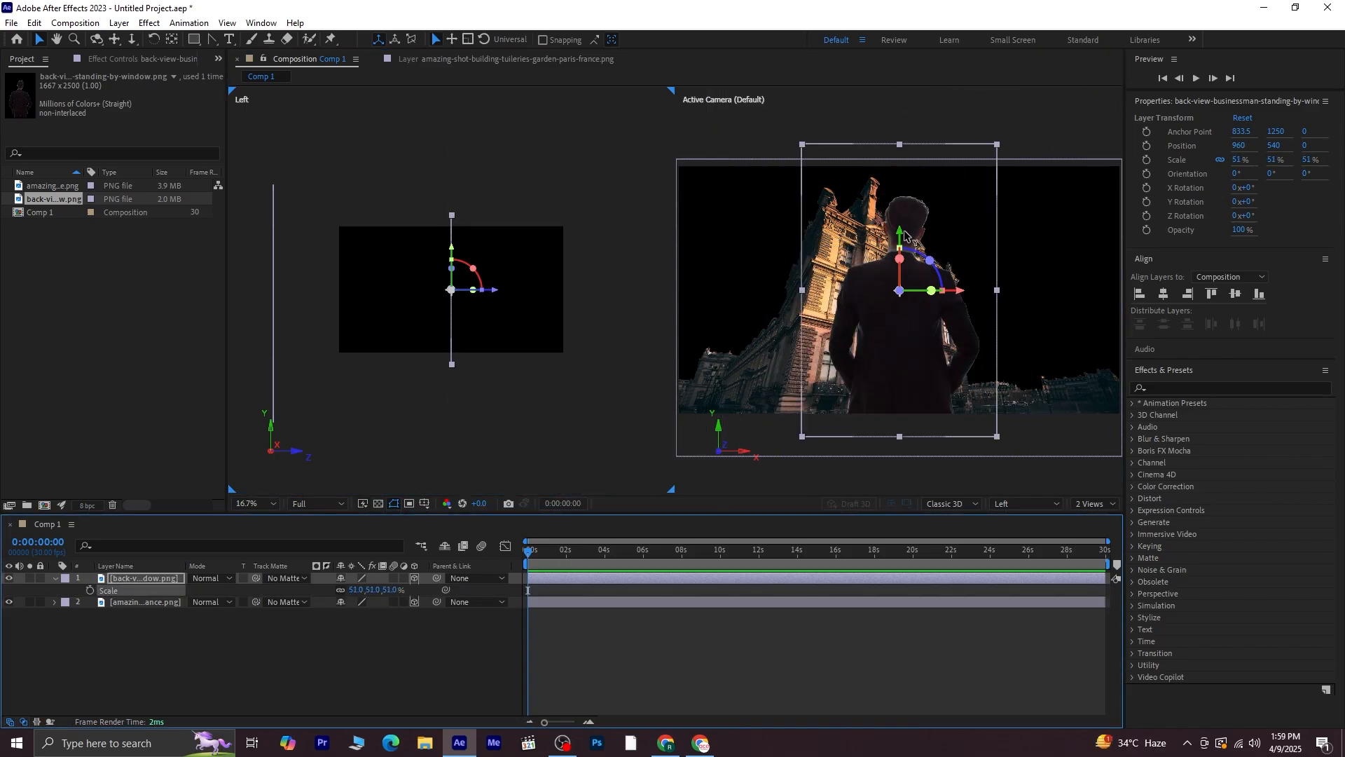
Lower the businessman layer so he stands at the bottom of the frame in front of the building
{"action": "left_click_drag", "start_coordinate": [900, 244], "coordinate": [903, 297]}
{"action": "left_click", "coordinate": [419, 642]}
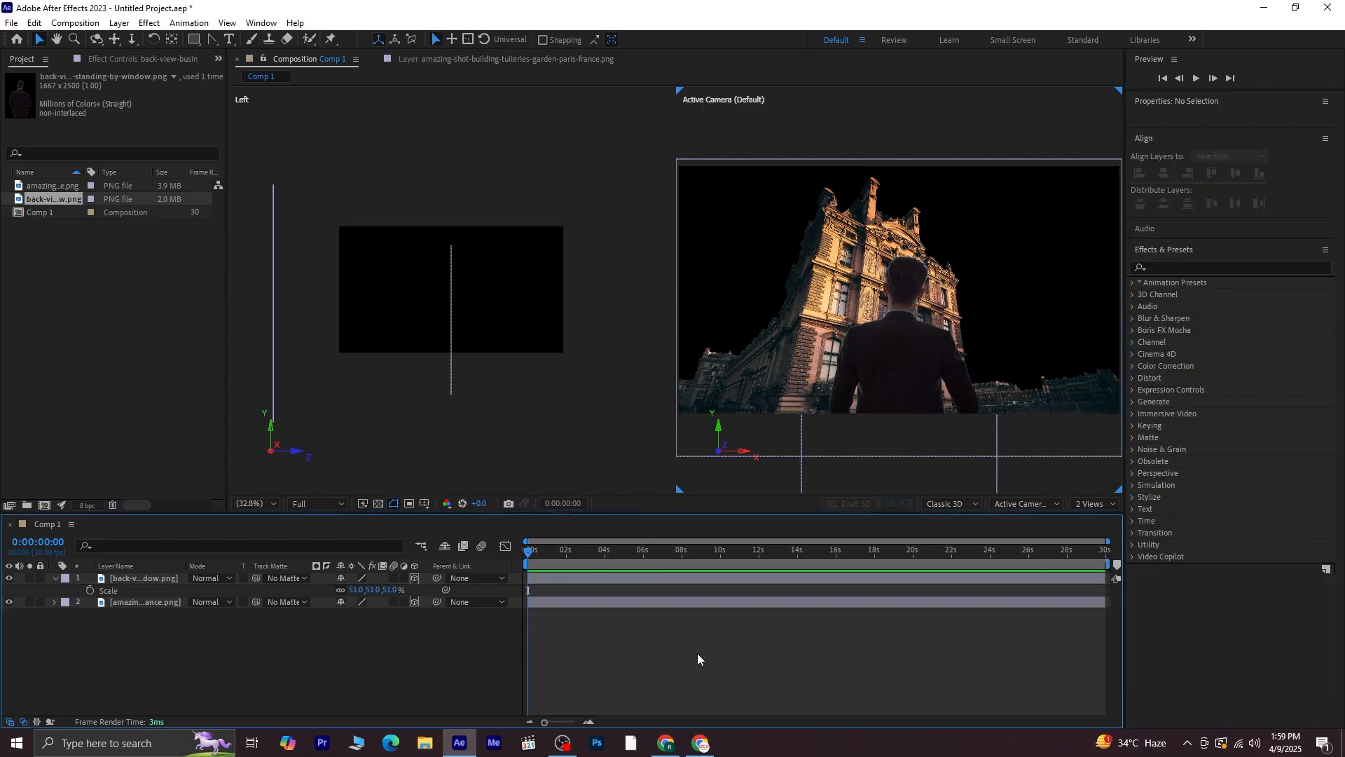
Add a new two-node camera with the 35mm preset to the composition
{"action": "left_click", "coordinate": [161, 577]}
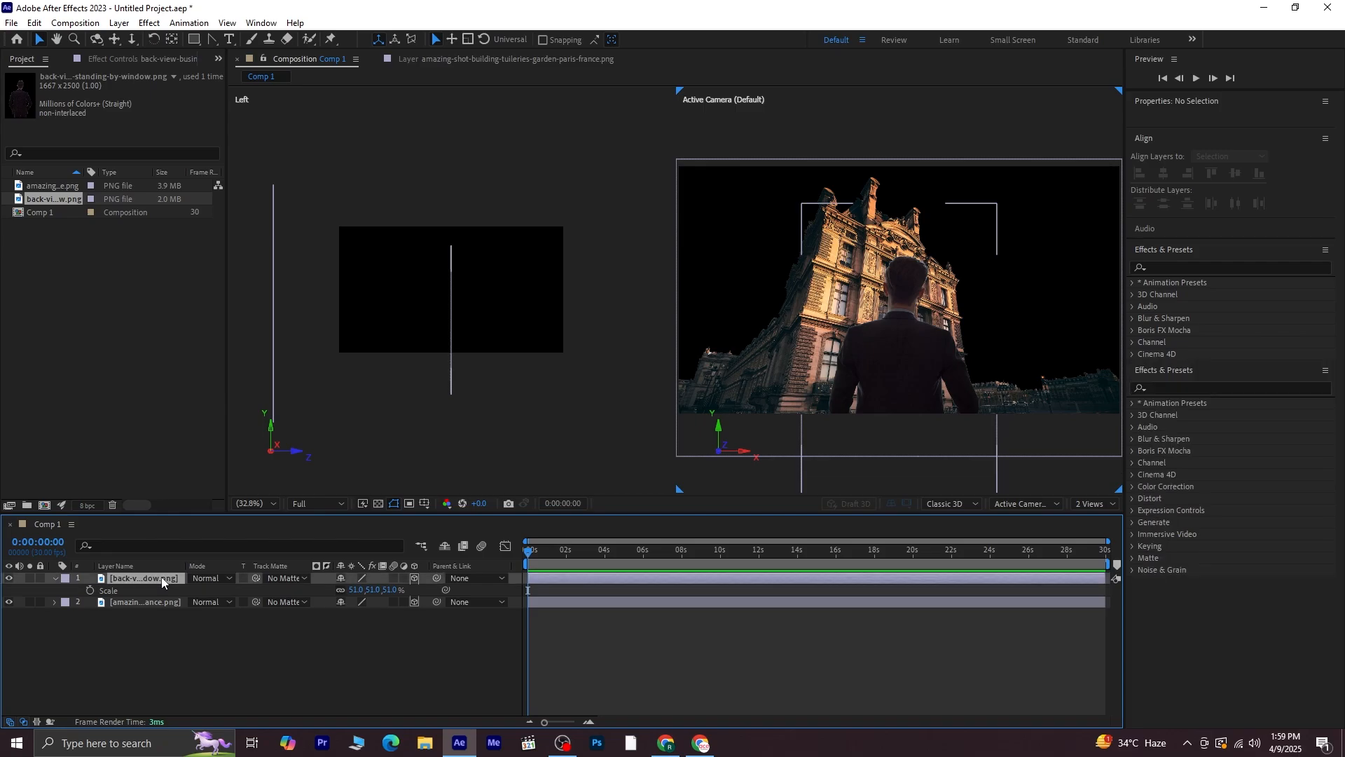
{"action": "left_click", "coordinate": [57, 578]}
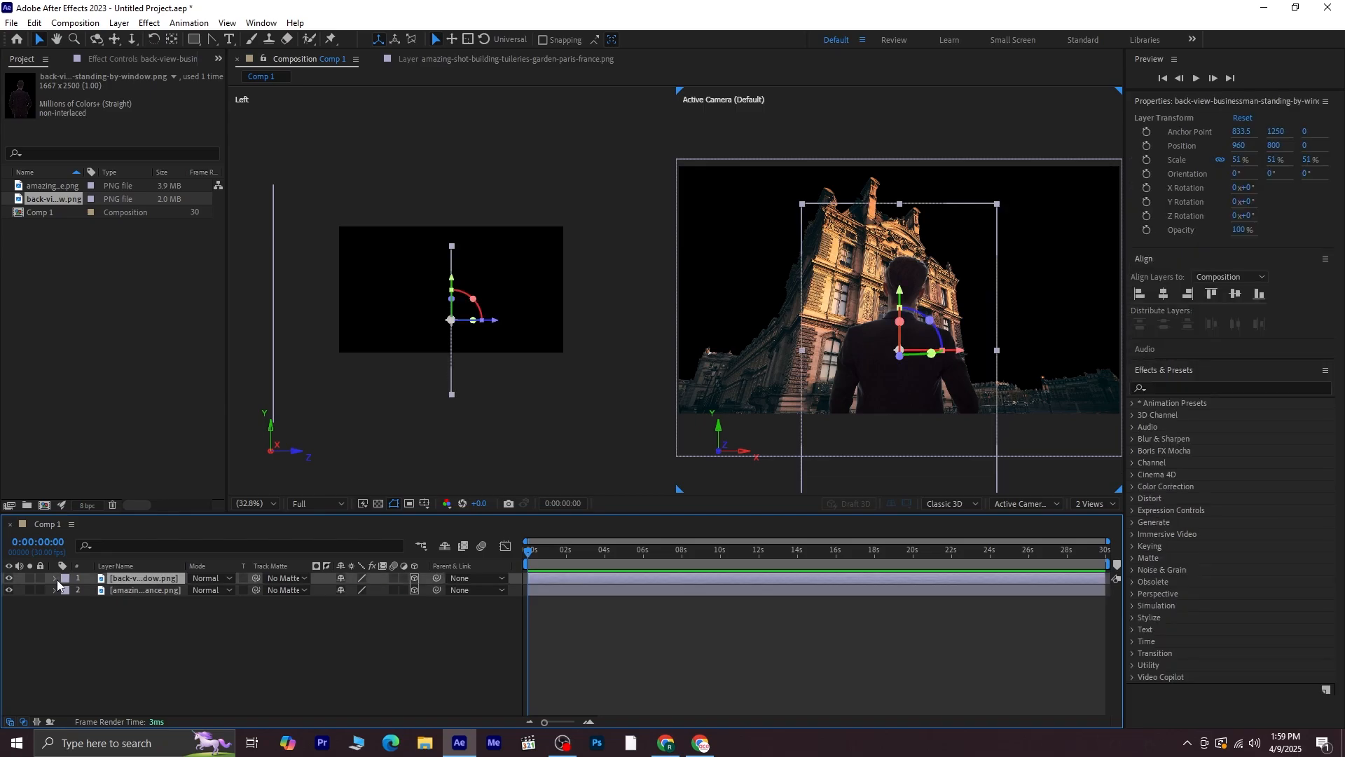
{"action": "right_click", "coordinate": [273, 650]}
{"action": "mouse_move", "coordinate": [336, 482]}
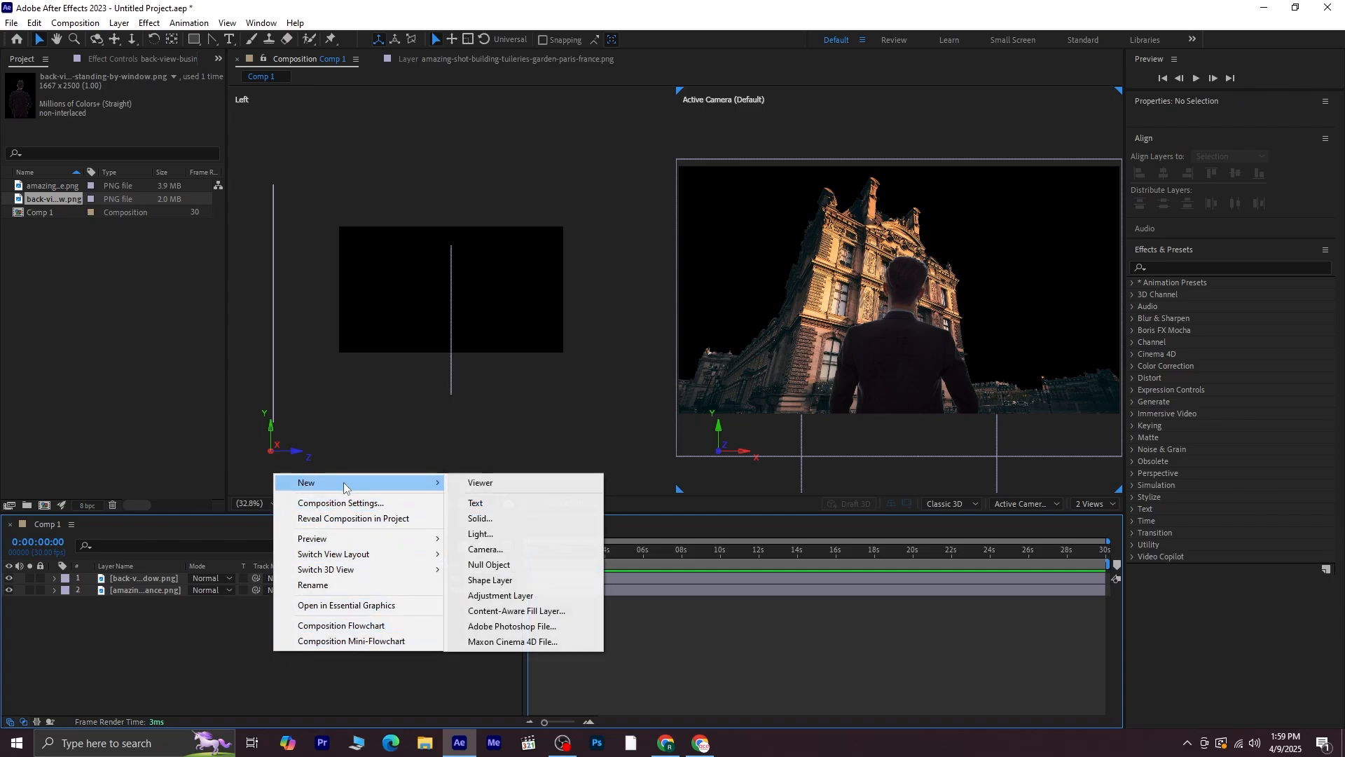
{"action": "left_click", "coordinate": [489, 546]}
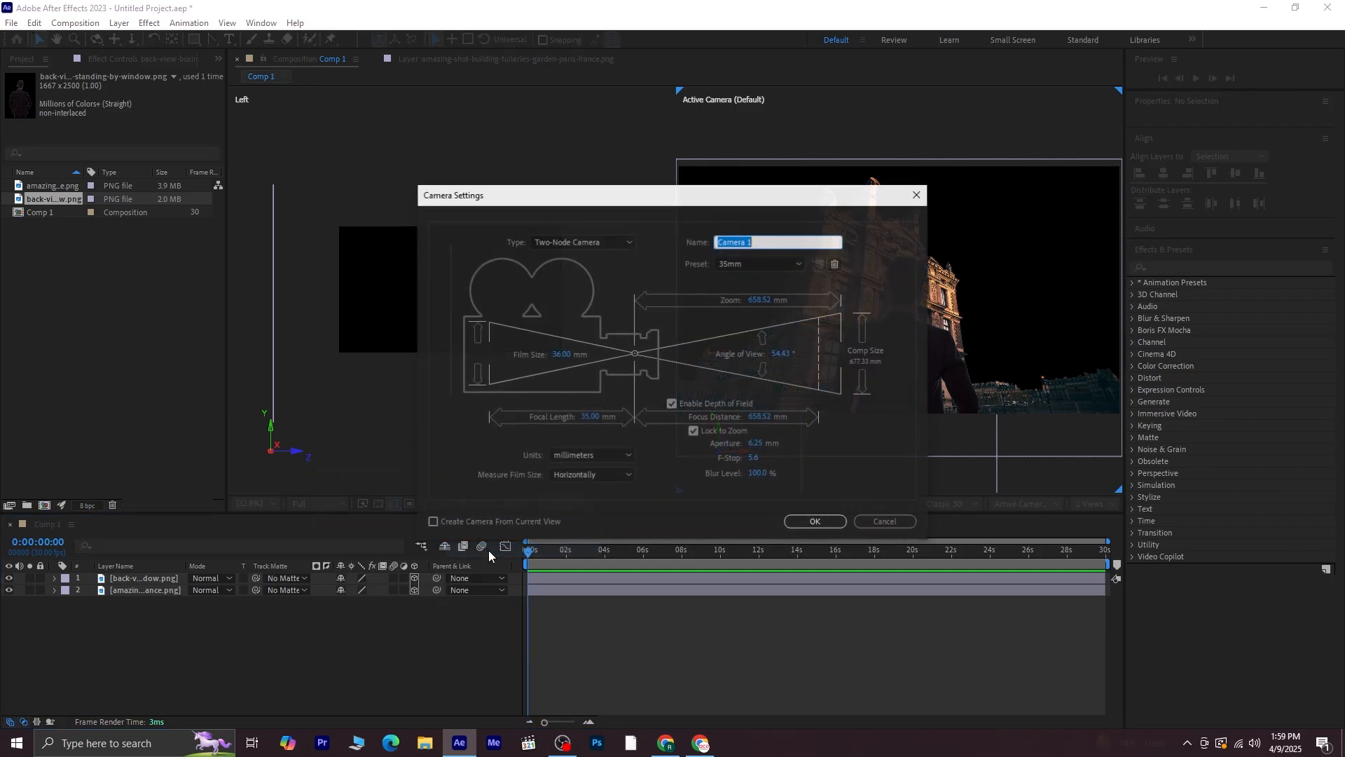
{"action": "left_click", "coordinate": [812, 522]}
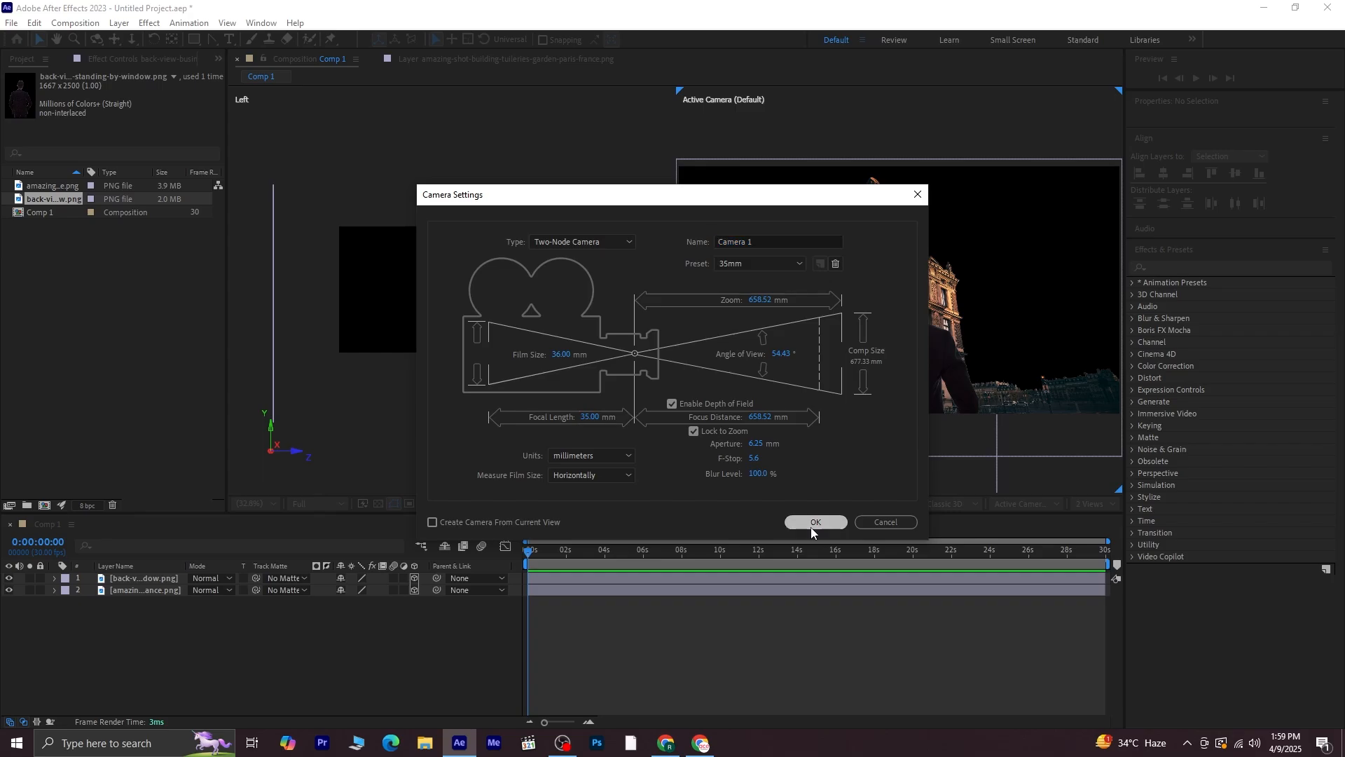
Add a null object to the composition and make it a 3D layer
{"action": "right_click", "coordinate": [226, 647]}
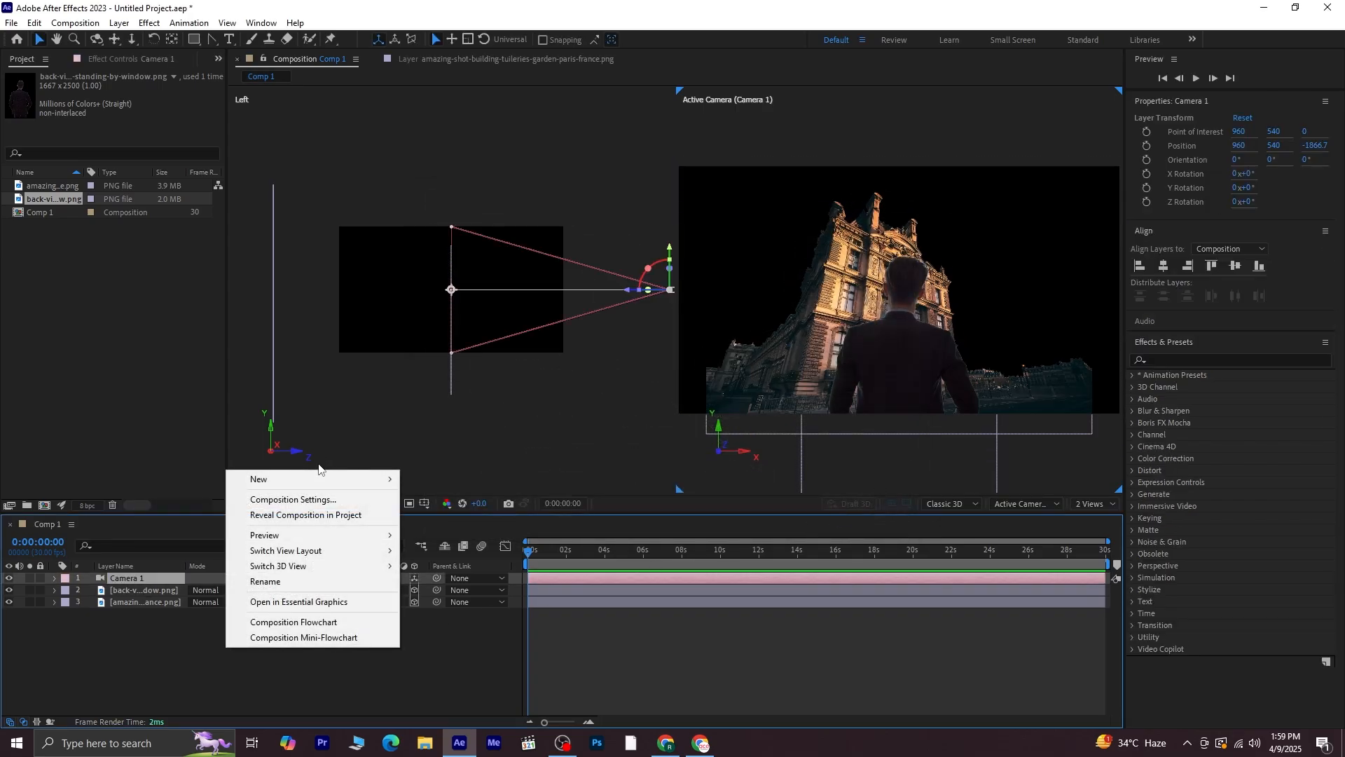
{"action": "mouse_move", "coordinate": [329, 479]}
{"action": "left_click", "coordinate": [442, 561]}
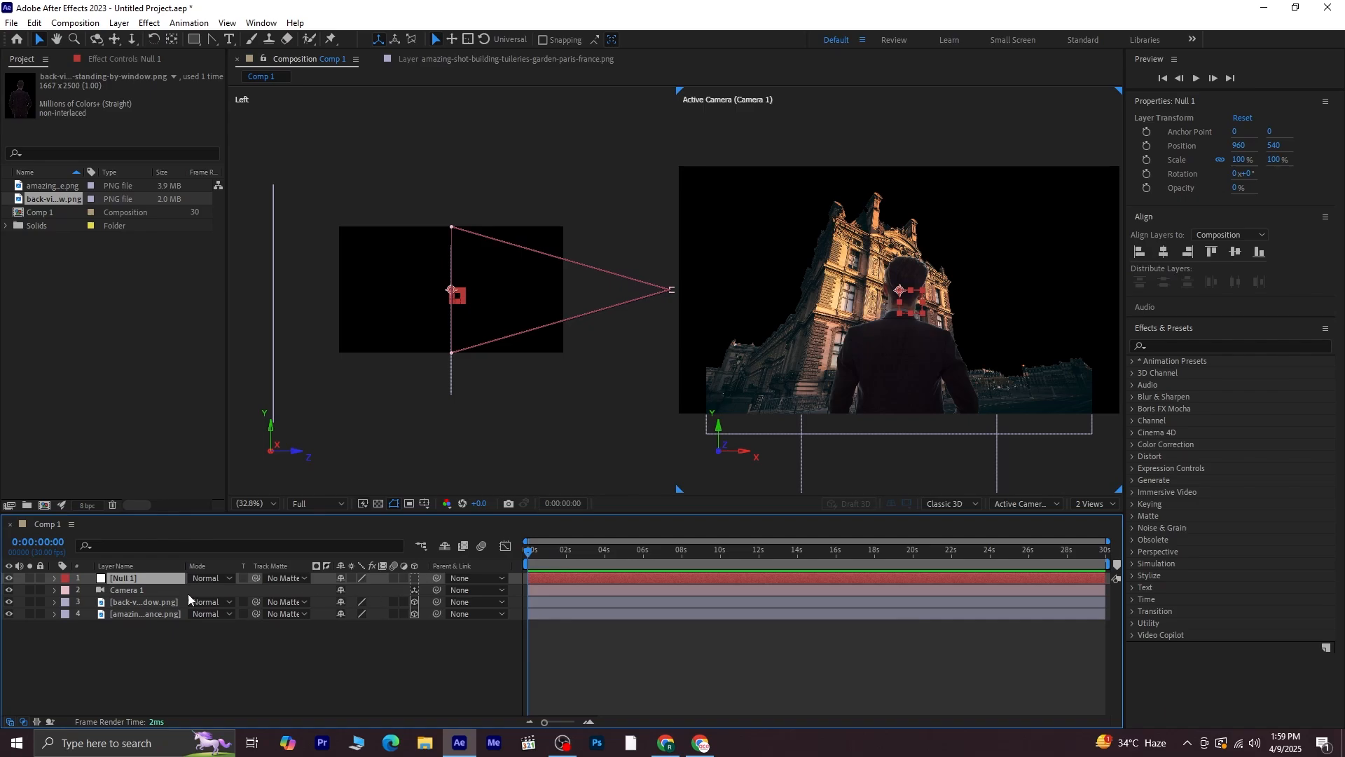
{"action": "left_click", "coordinate": [414, 578]}
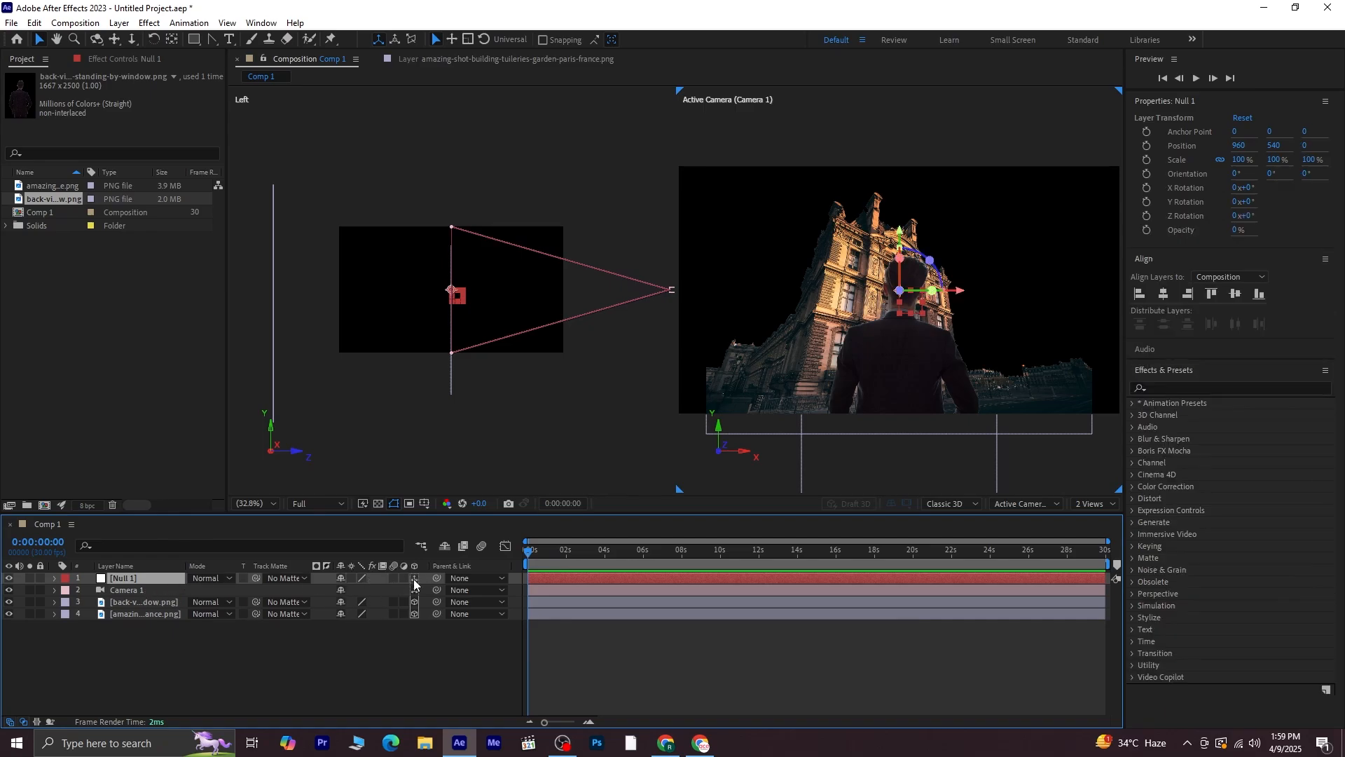
Parent the camera layer to the null object
{"action": "left_click", "coordinate": [149, 589]}
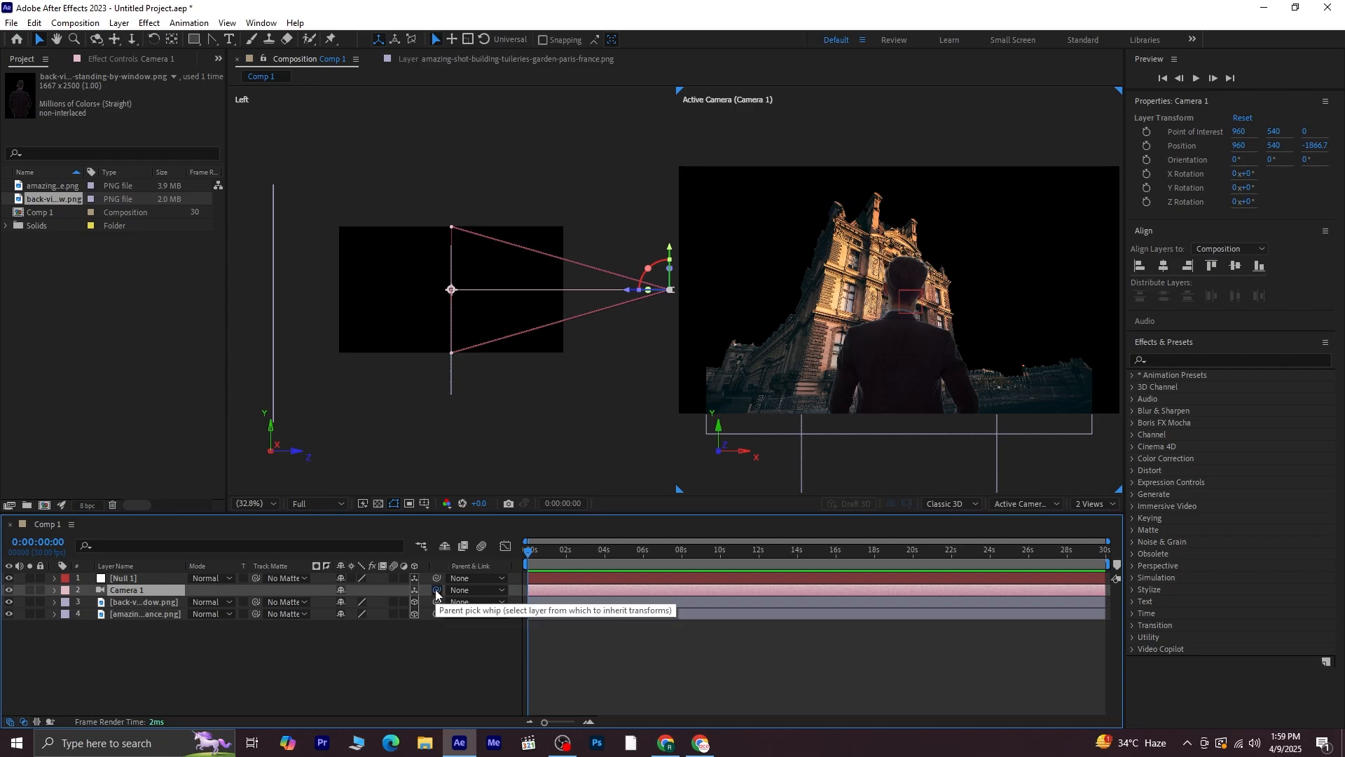
{"action": "left_click_drag", "start_coordinate": [435, 590], "coordinate": [123, 579]}
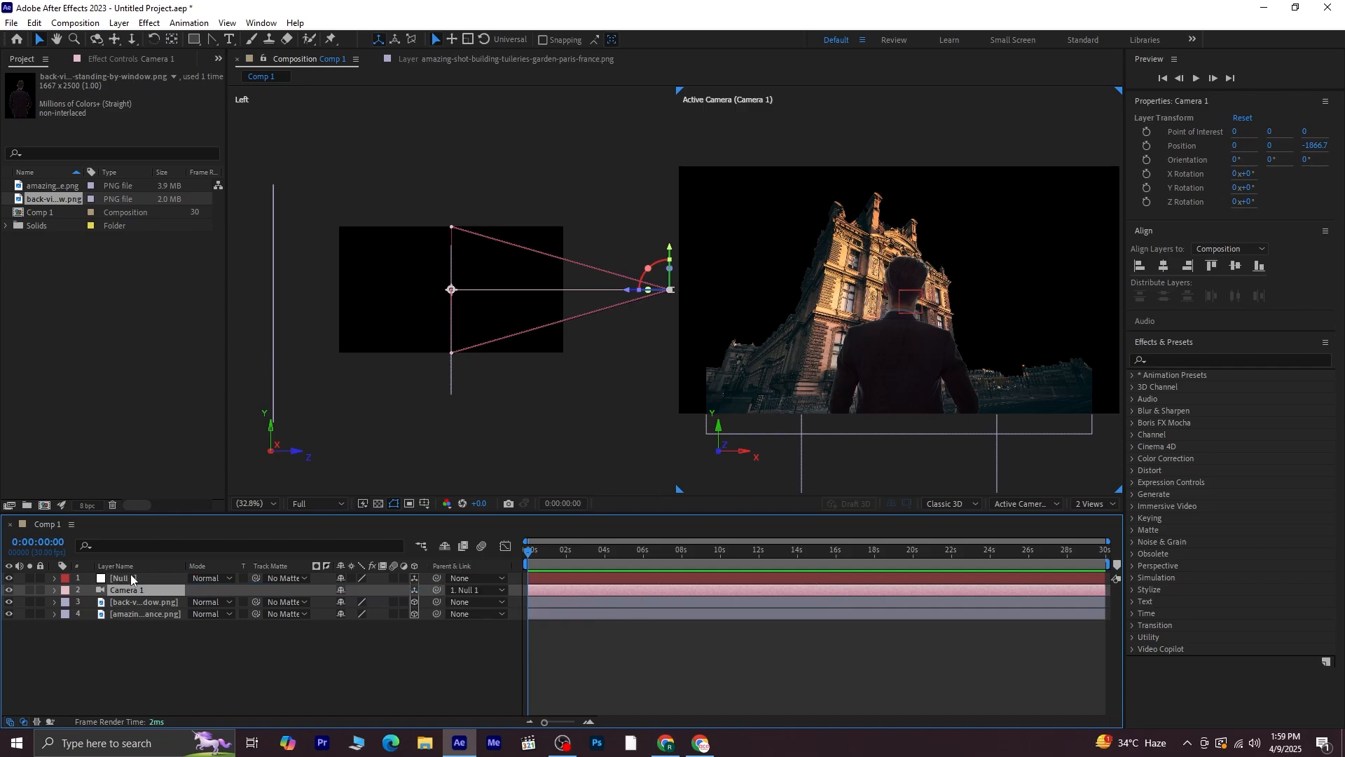
{"action": "left_click", "coordinate": [131, 579]}
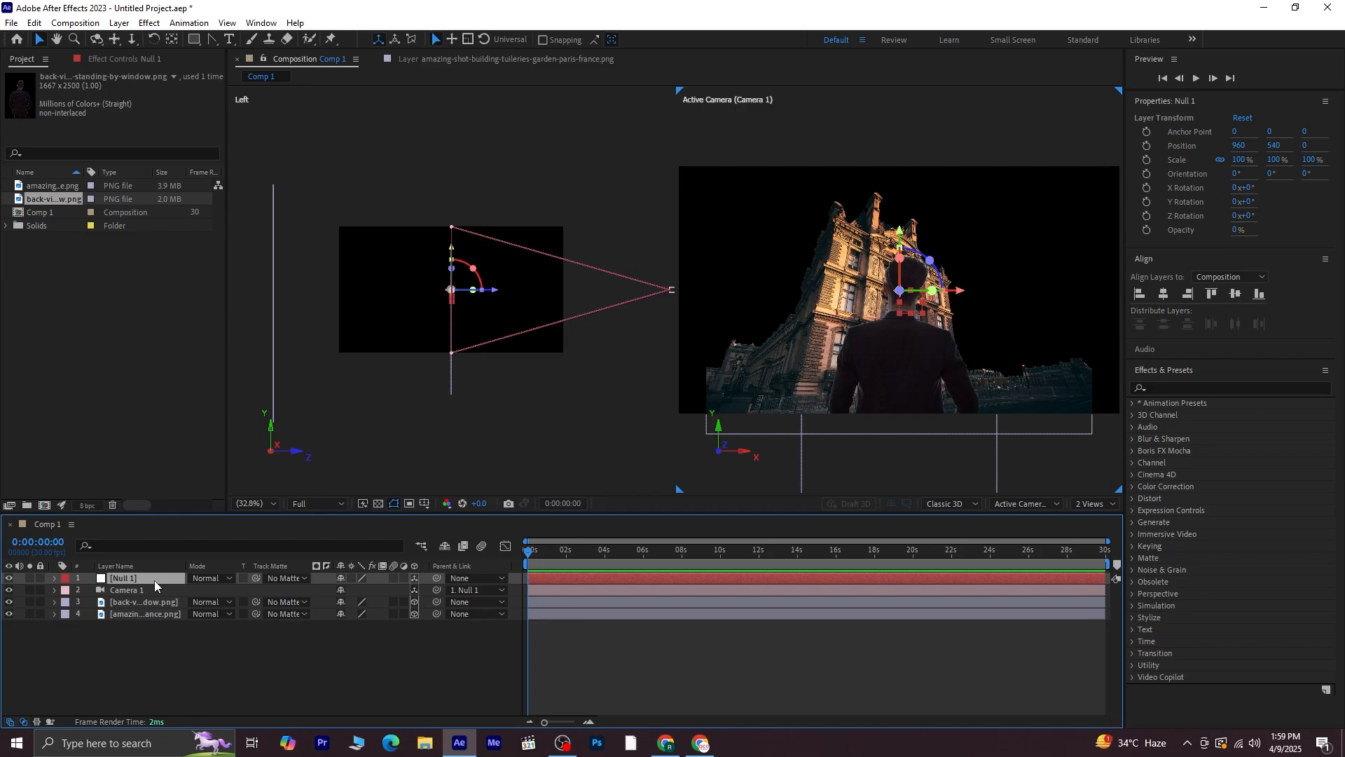
Set Position keyframes on the null at 0 seconds and at about 7 seconds 29 frames
{"action": "key", "text": "p"}
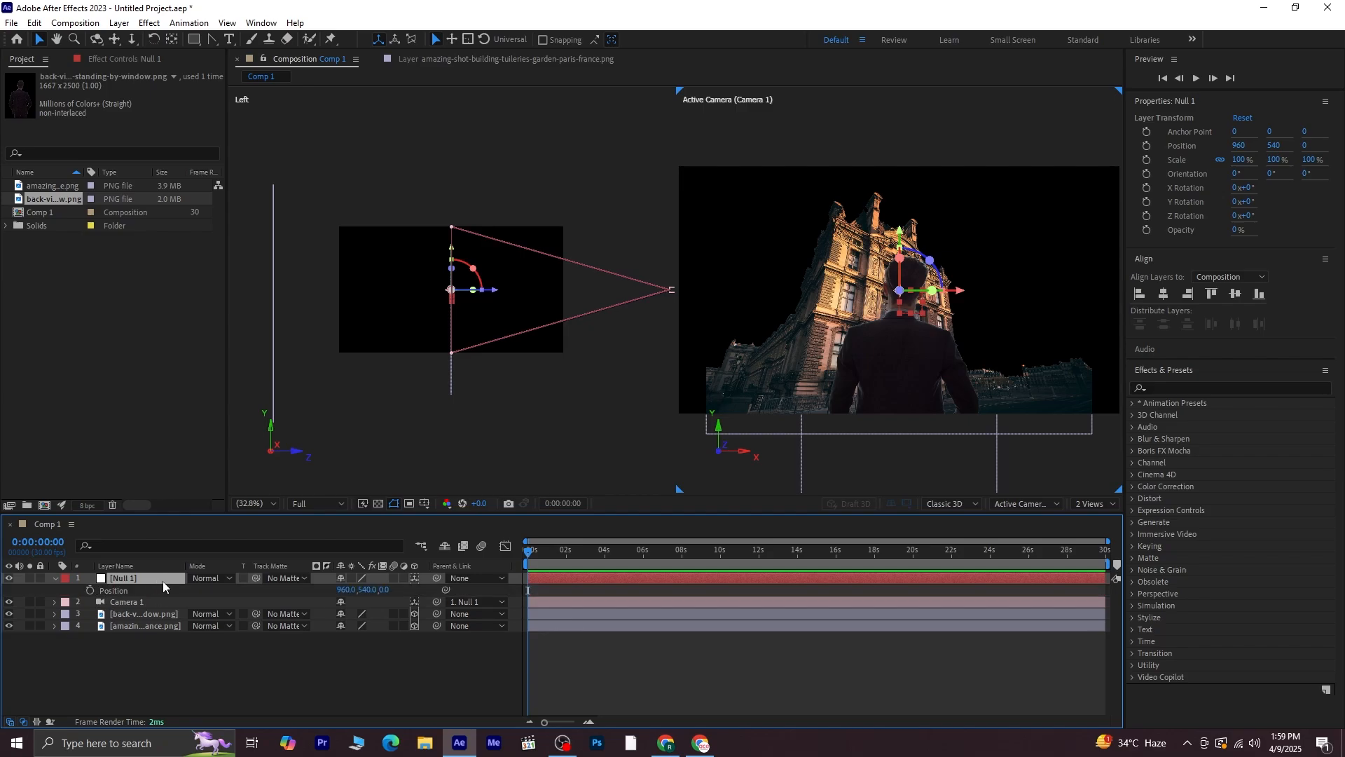
{"action": "left_click", "coordinate": [92, 590]}
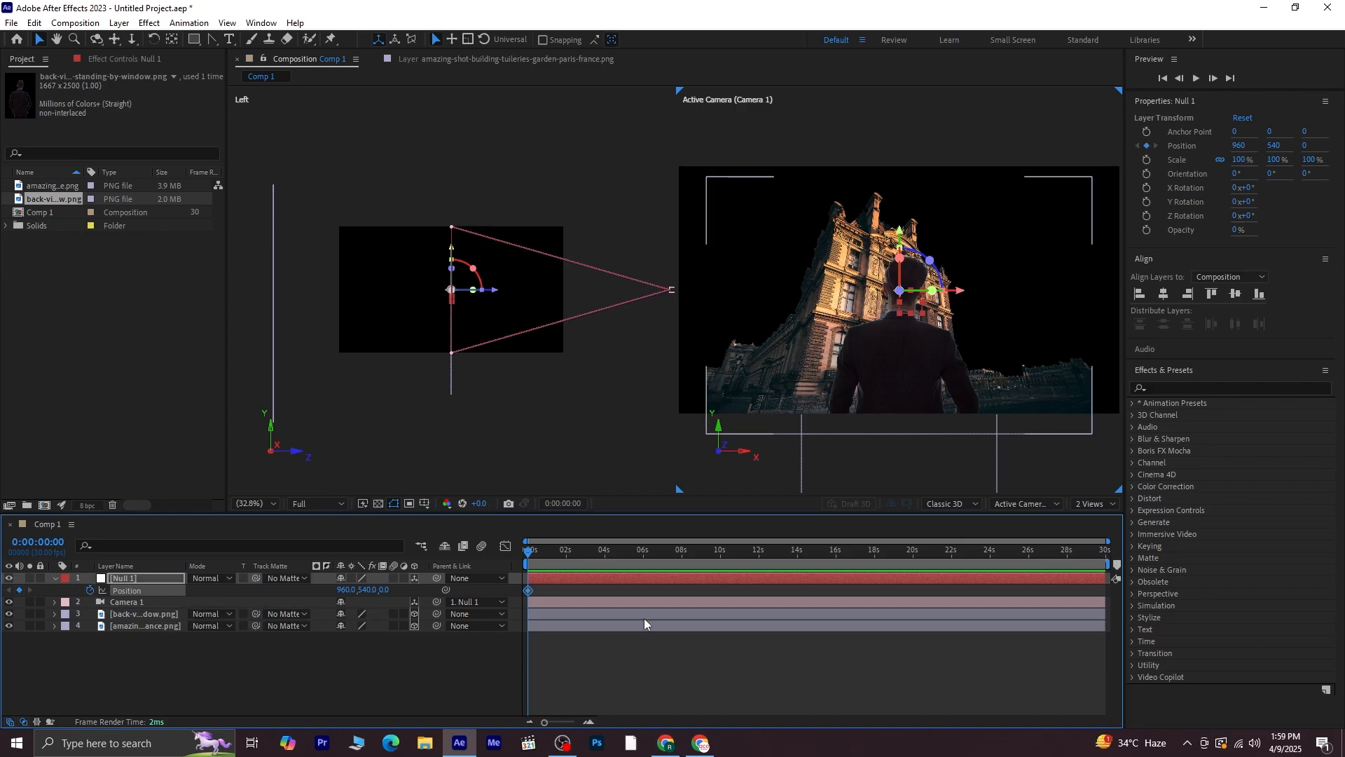
{"action": "left_click_drag", "start_coordinate": [528, 553], "coordinate": [682, 644]}
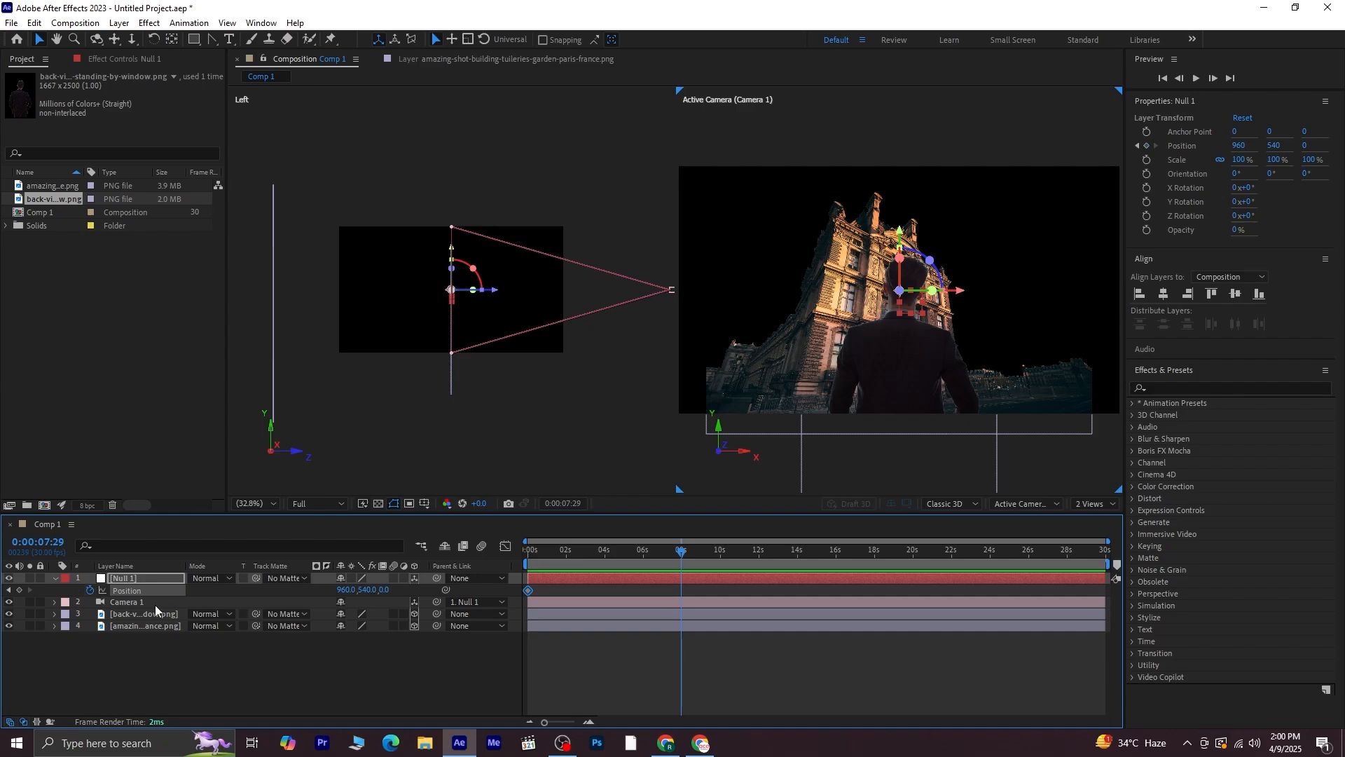
{"action": "left_click", "coordinate": [19, 591]}
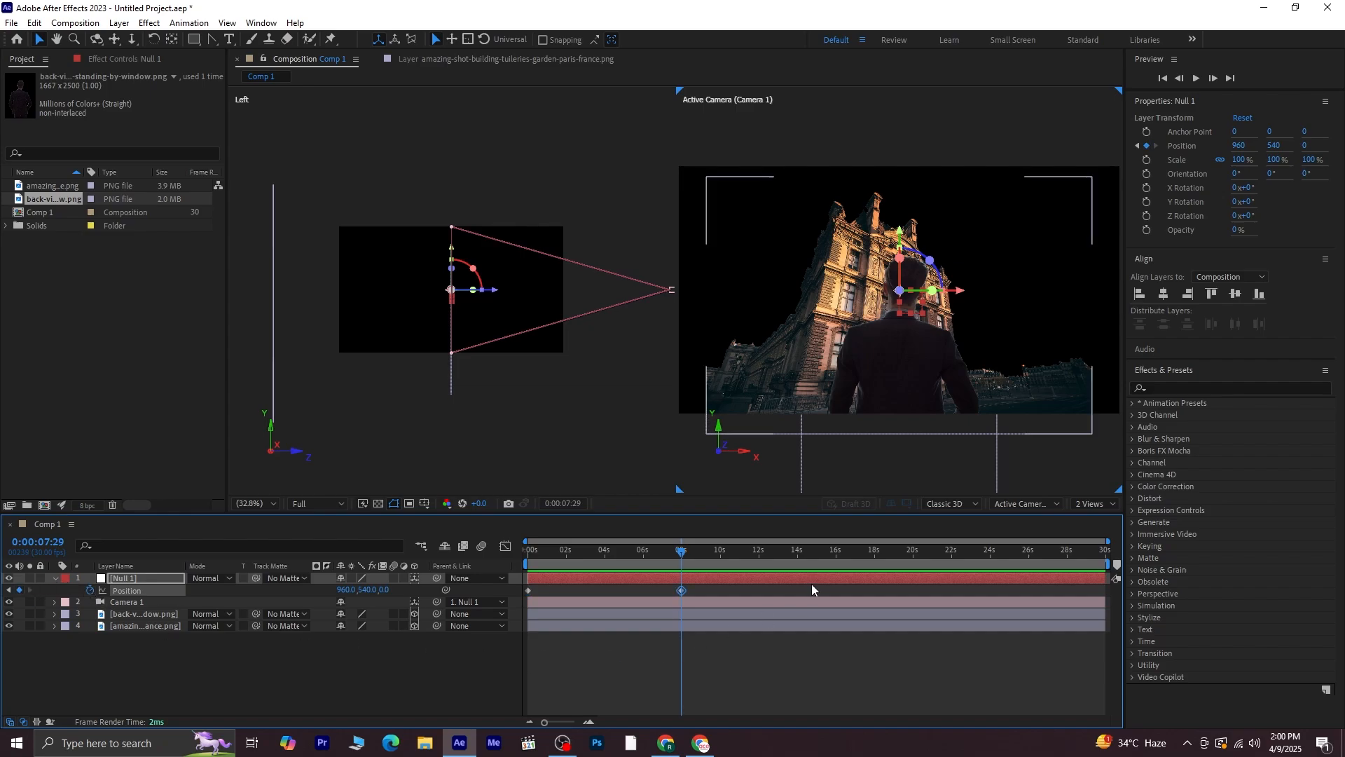
At the start of the timeline, move the null to position 960, -1129, 2782 and preview the camera move
{"action": "left_click_drag", "start_coordinate": [680, 552], "coordinate": [466, 569]}
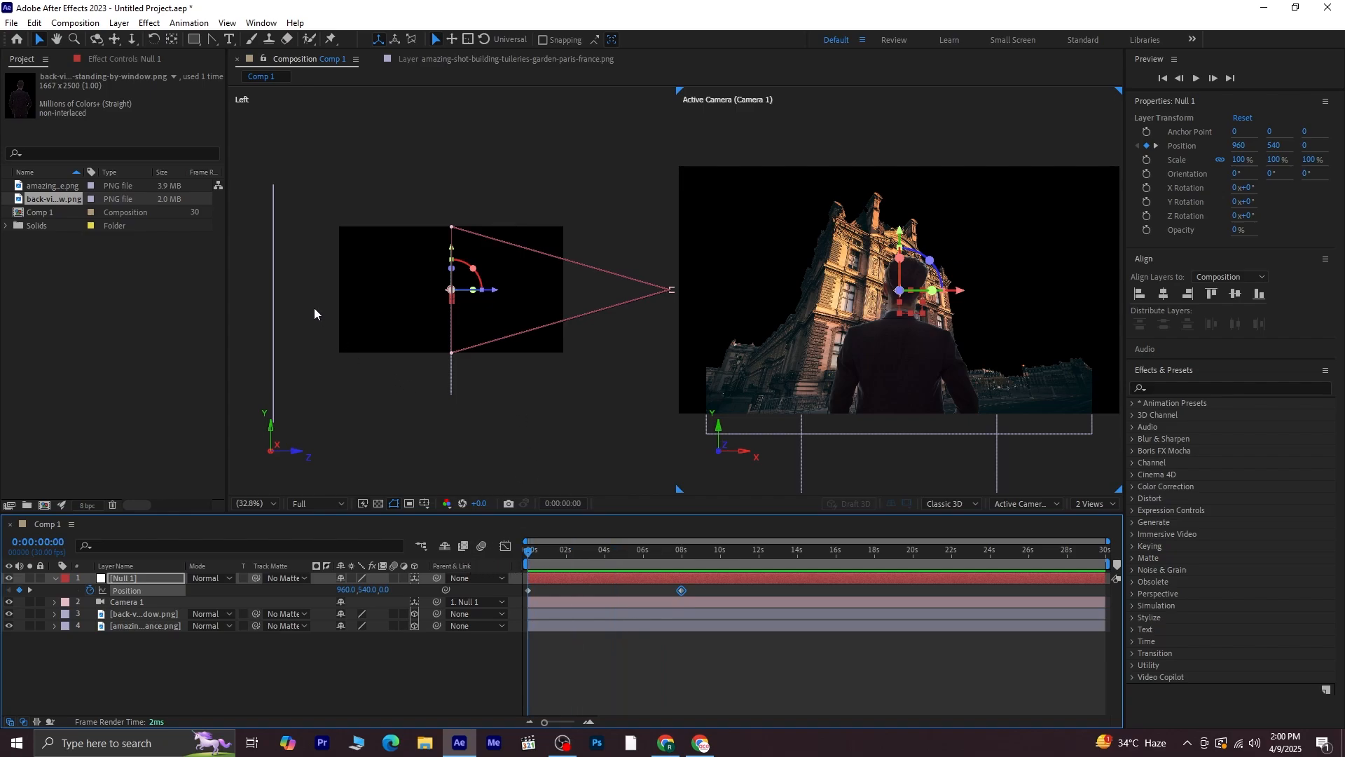
{"action": "scroll", "coordinate": [314, 308], "scroll_direction": "down", "scroll_amount": 3}
{"action": "left_click_drag", "start_coordinate": [376, 300], "coordinate": [409, 363]}
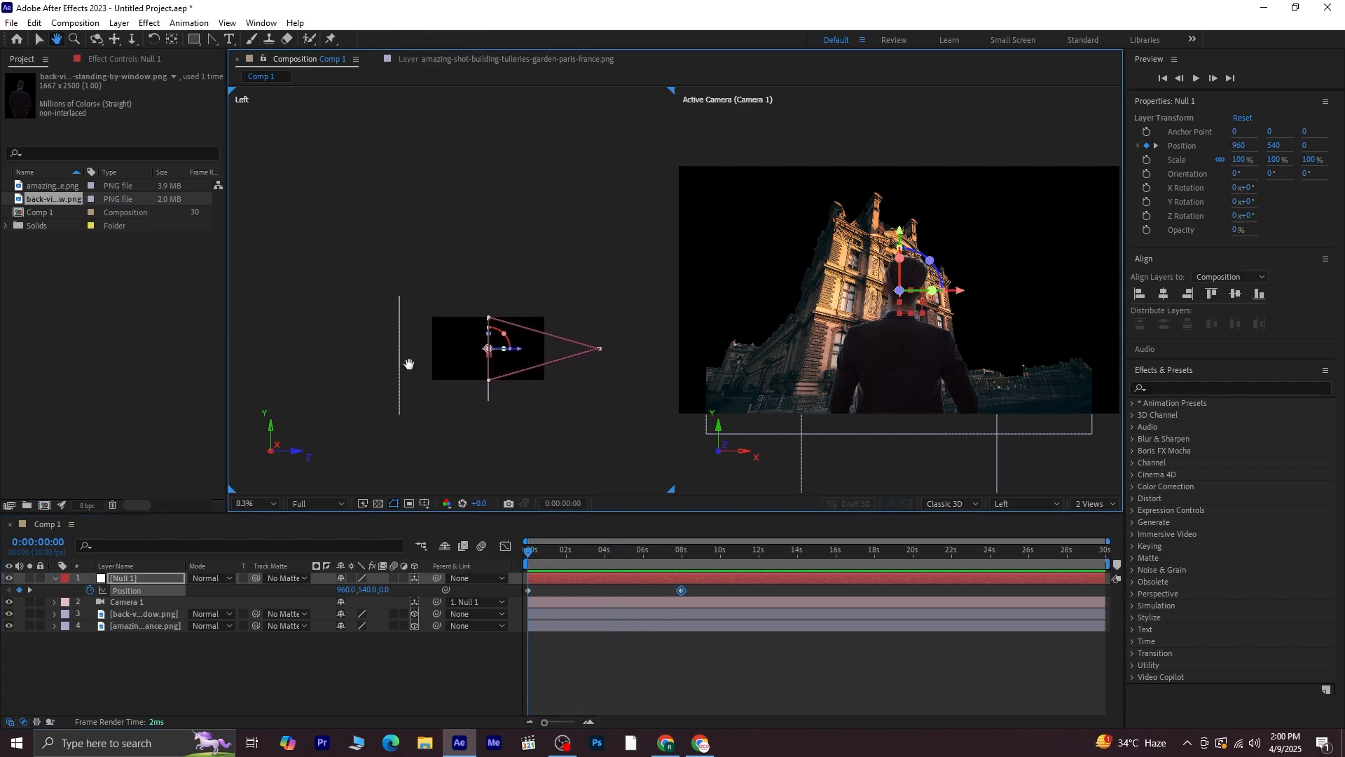
{"action": "key", "text": "v"}
{"action": "left_click_drag", "start_coordinate": [519, 348], "coordinate": [431, 354]}
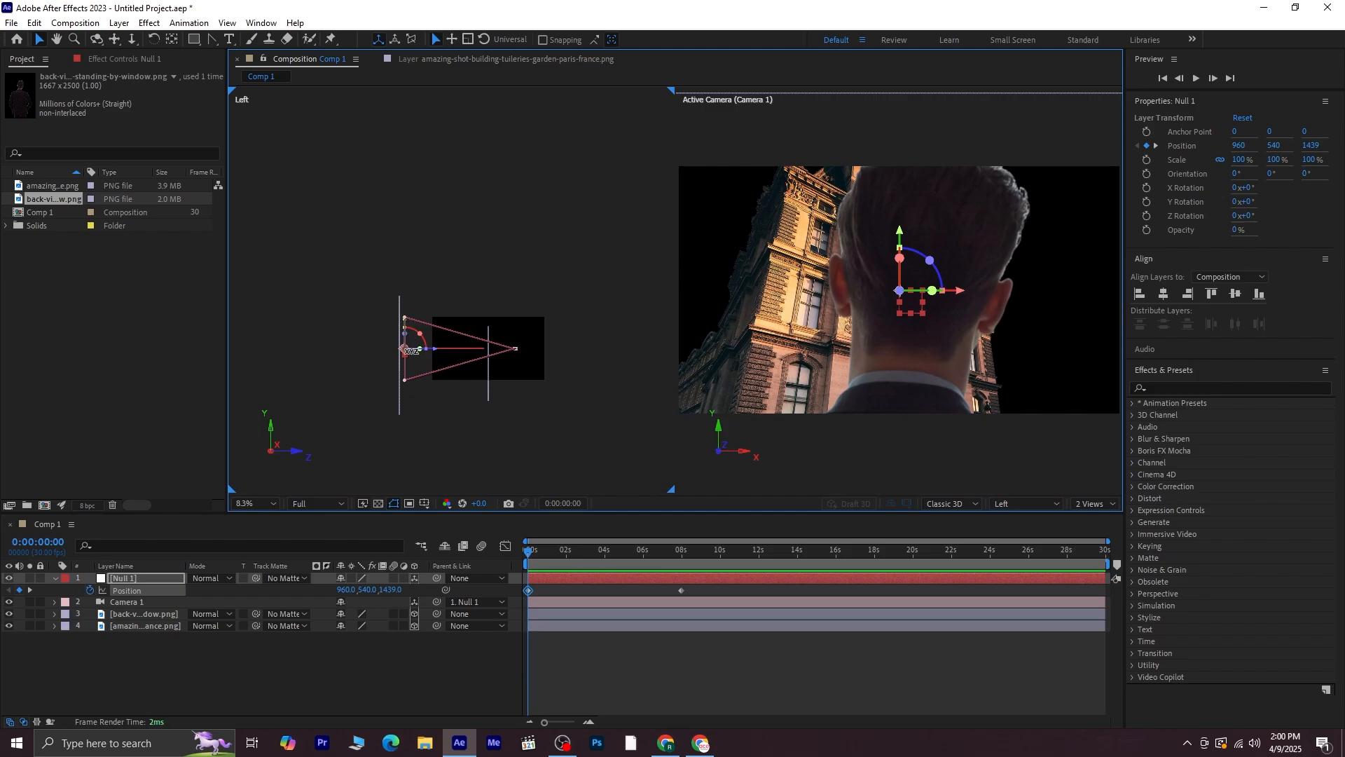
{"action": "left_click_drag", "start_coordinate": [407, 338], "coordinate": [407, 271]}
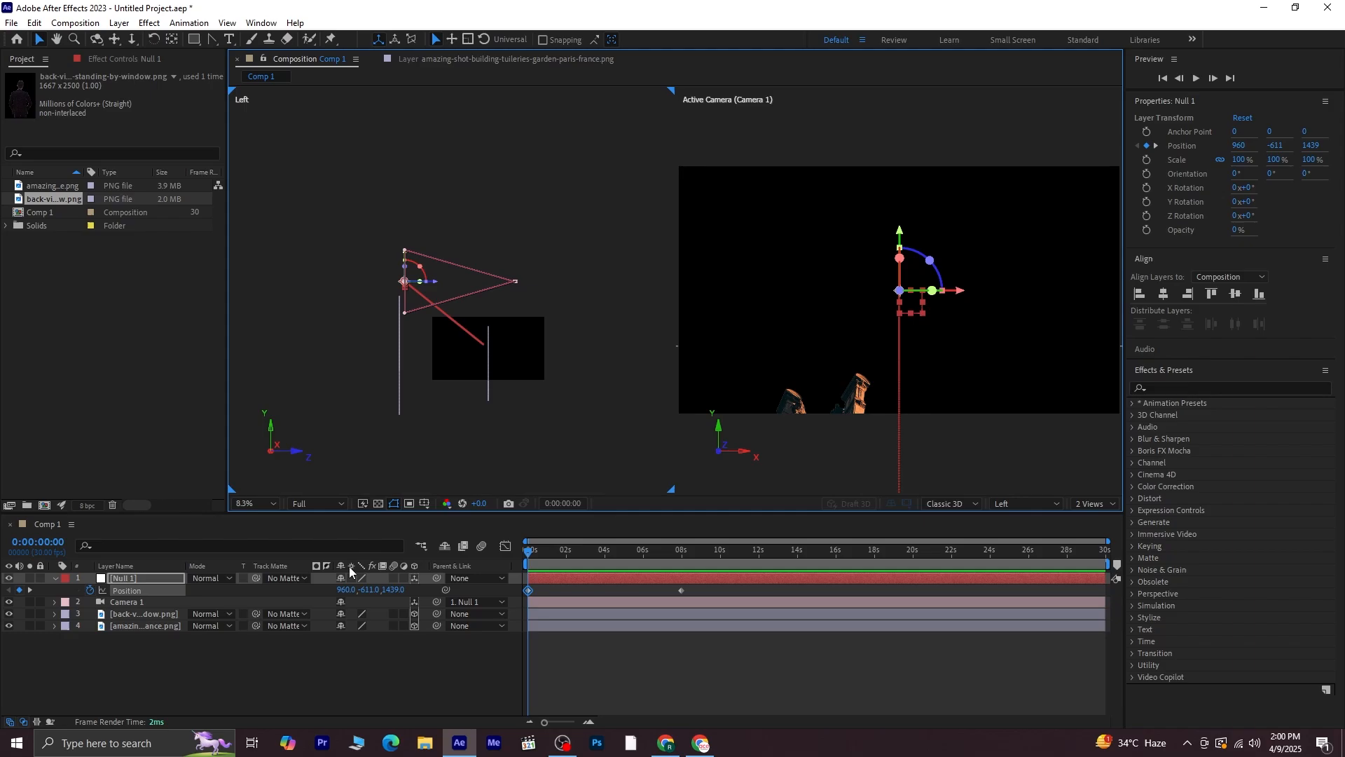
{"action": "left_click_drag", "start_coordinate": [365, 592], "coordinate": [189, 608]}
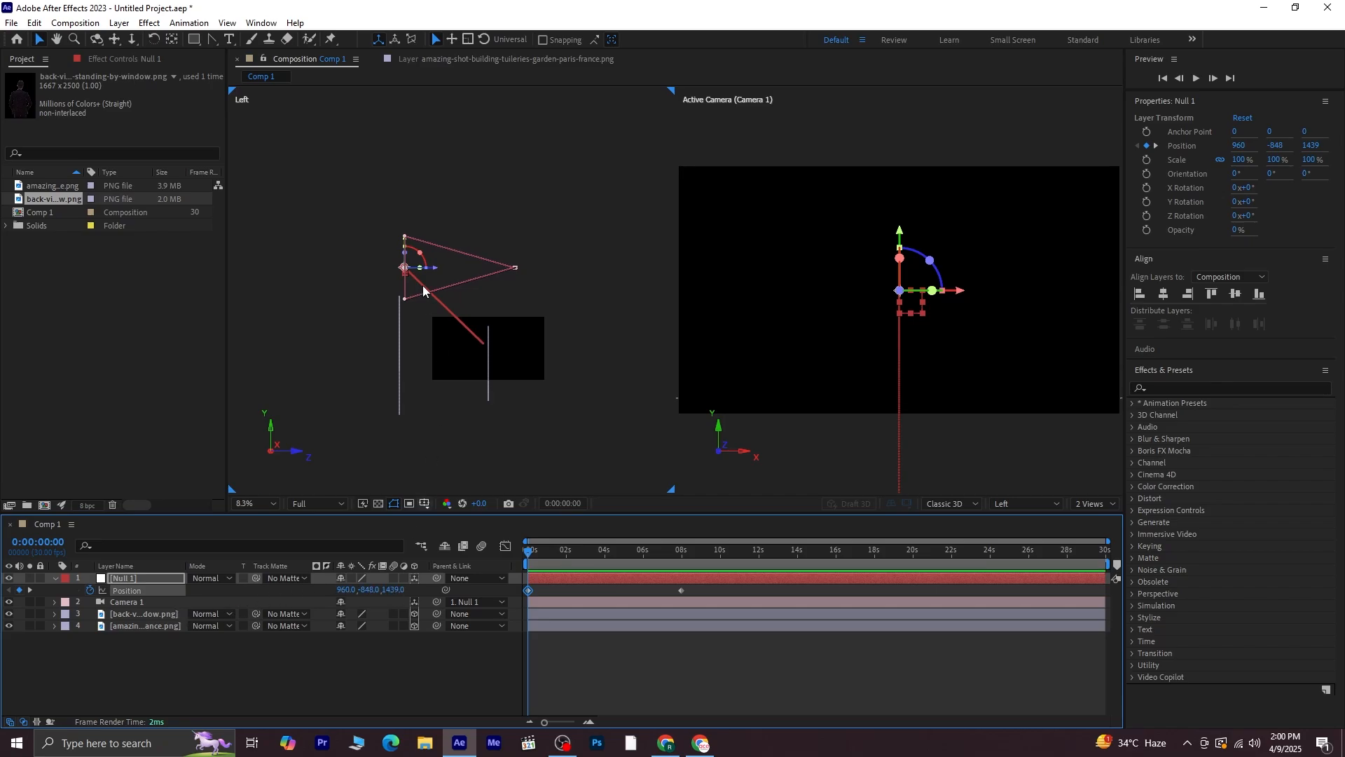
{"action": "left_click_drag", "start_coordinate": [438, 272], "coordinate": [355, 264]}
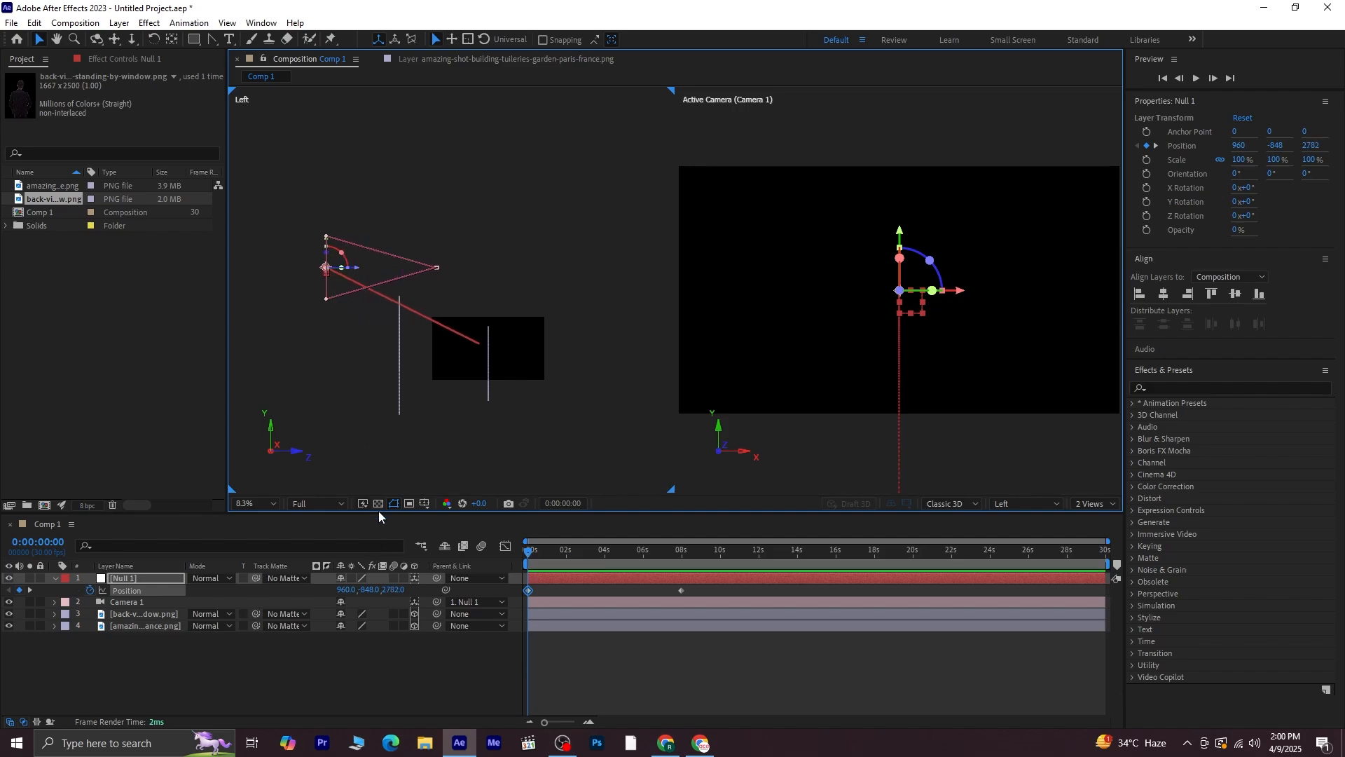
{"action": "left_click_drag", "start_coordinate": [368, 592], "coordinate": [174, 585]}
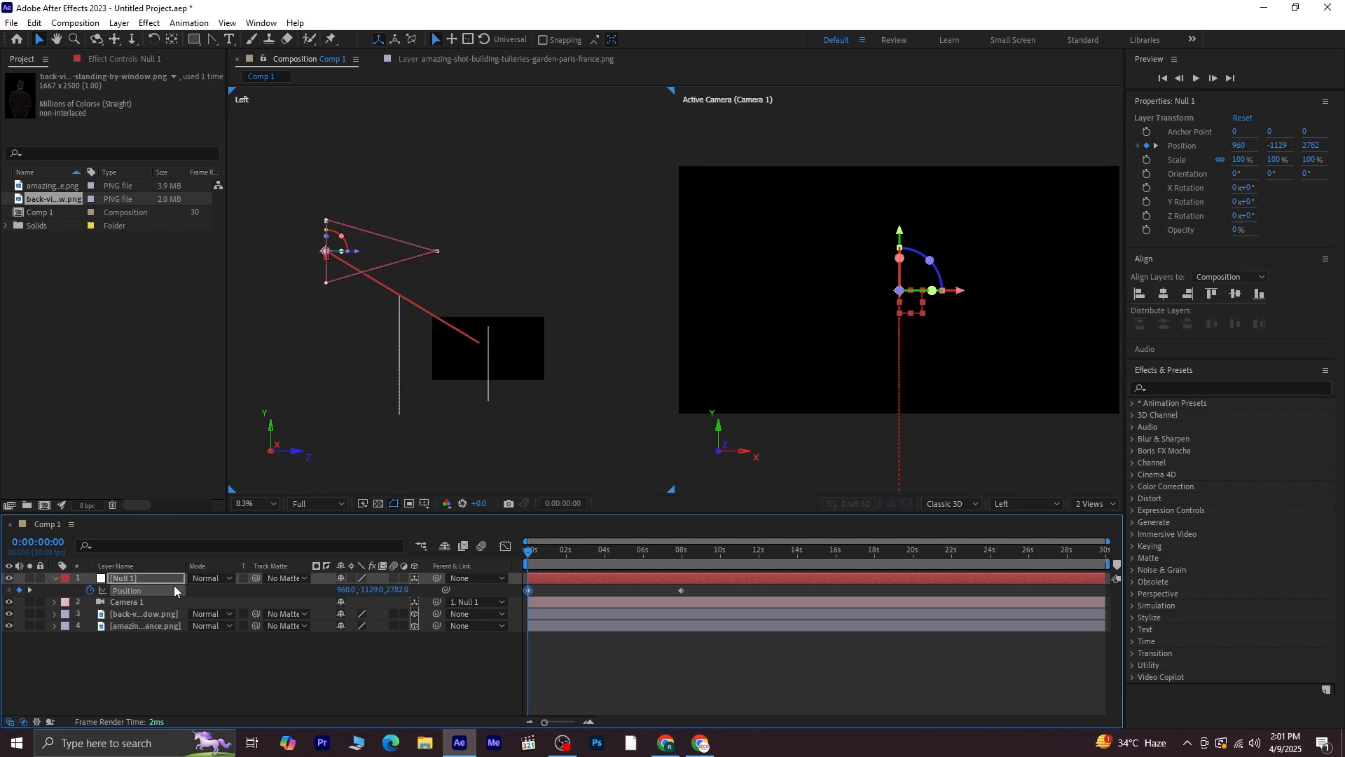
{"action": "left_click", "coordinate": [592, 664]}
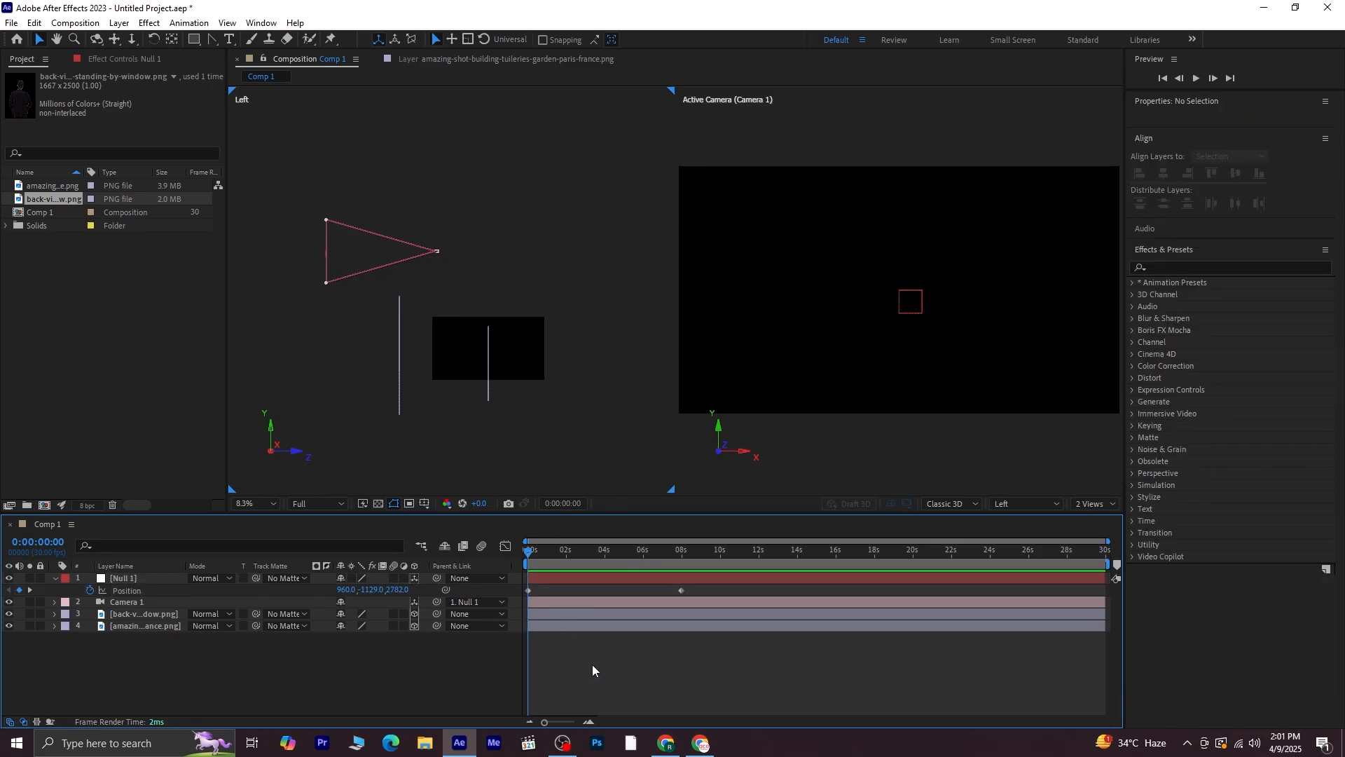
{"action": "key", "text": "space"}
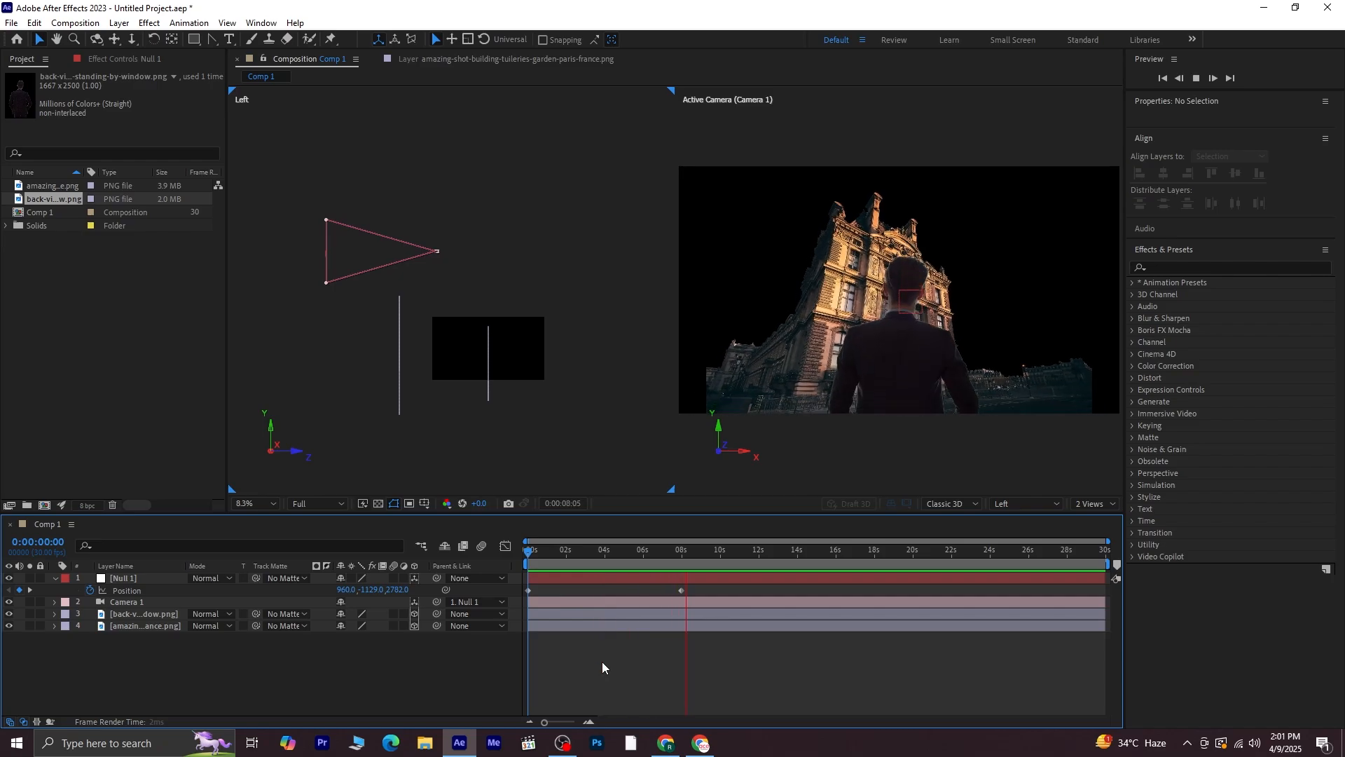
{"action": "key", "text": "space"}
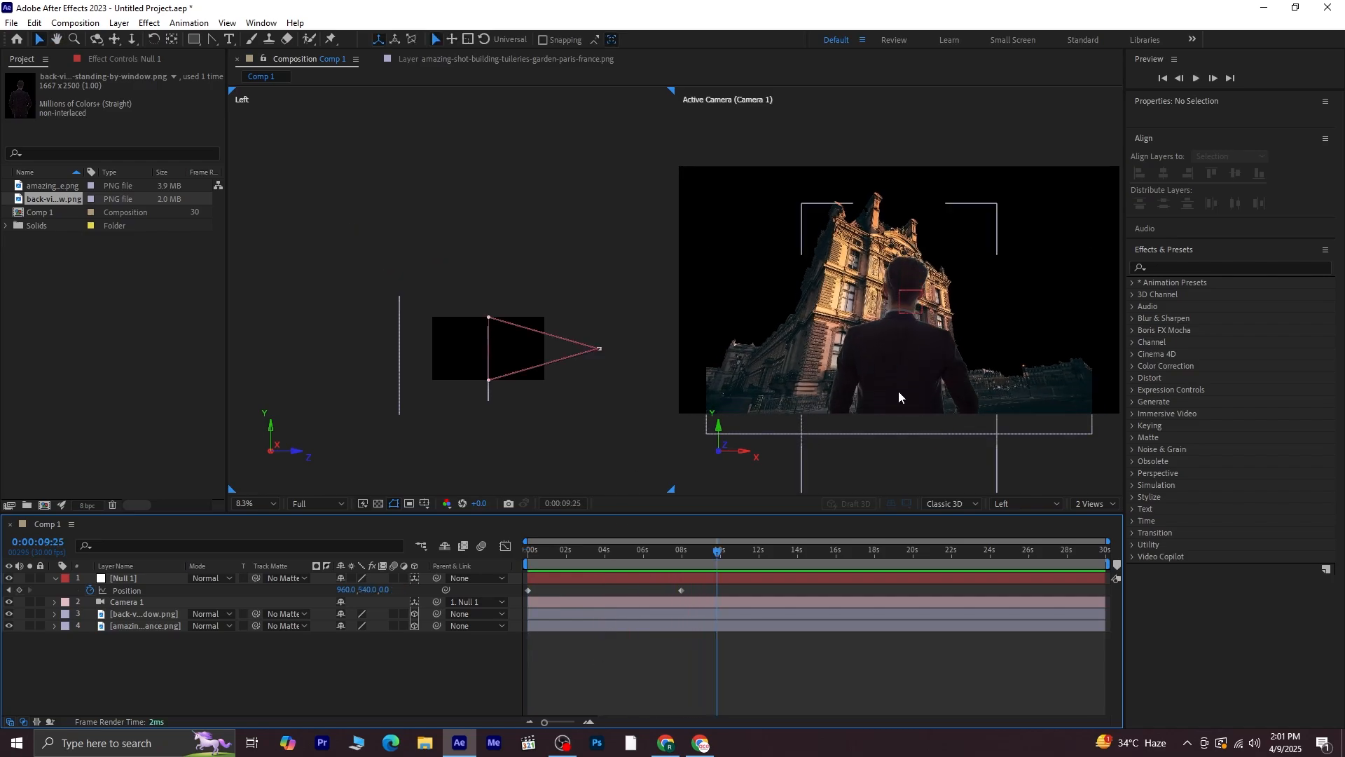
Scale the building layer up to 140% so it fills the frame throughout the move
{"action": "left_click", "coordinate": [151, 623]}
{"action": "key", "text": "s"}
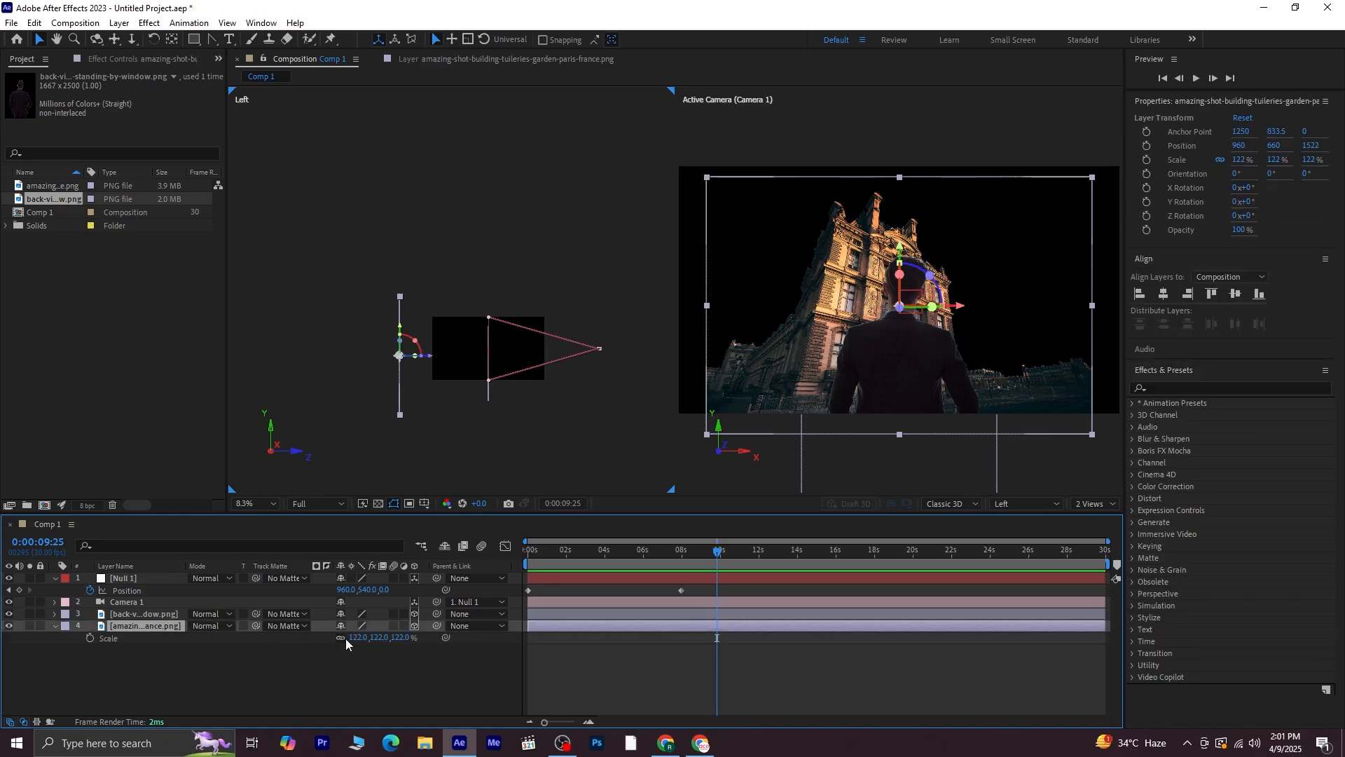
{"action": "left_click_drag", "start_coordinate": [402, 638], "coordinate": [419, 644]}
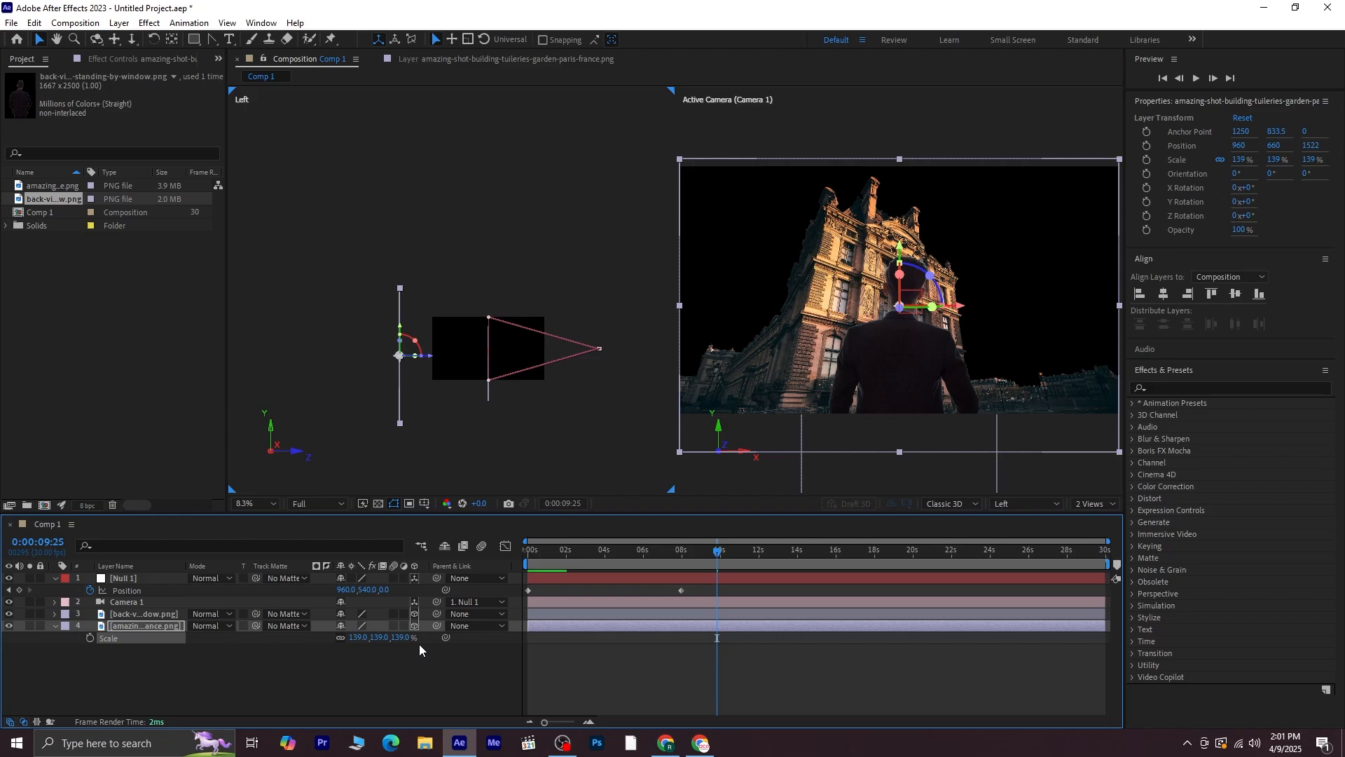
{"action": "left_click", "coordinate": [393, 679]}
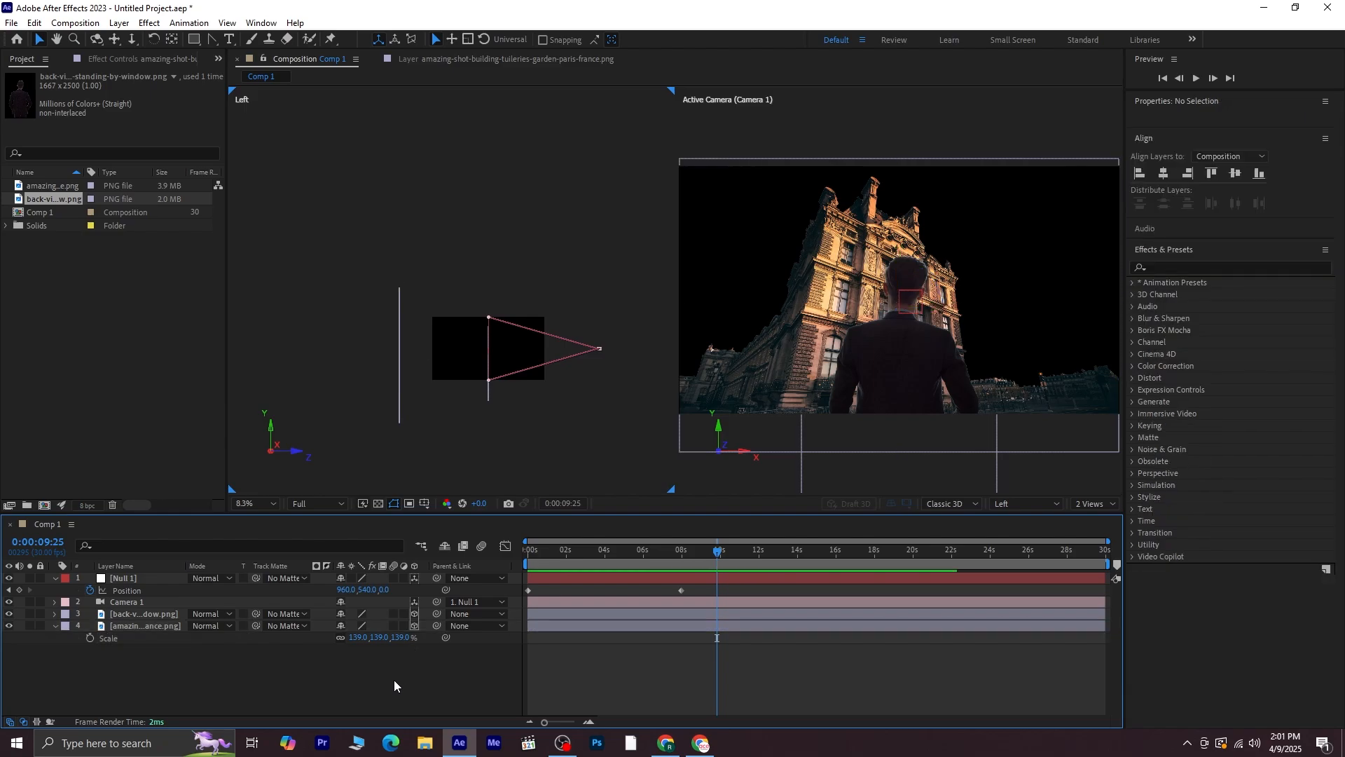
{"action": "left_click_drag", "start_coordinate": [396, 639], "coordinate": [397, 639]}
{"action": "left_click", "coordinate": [397, 637]}
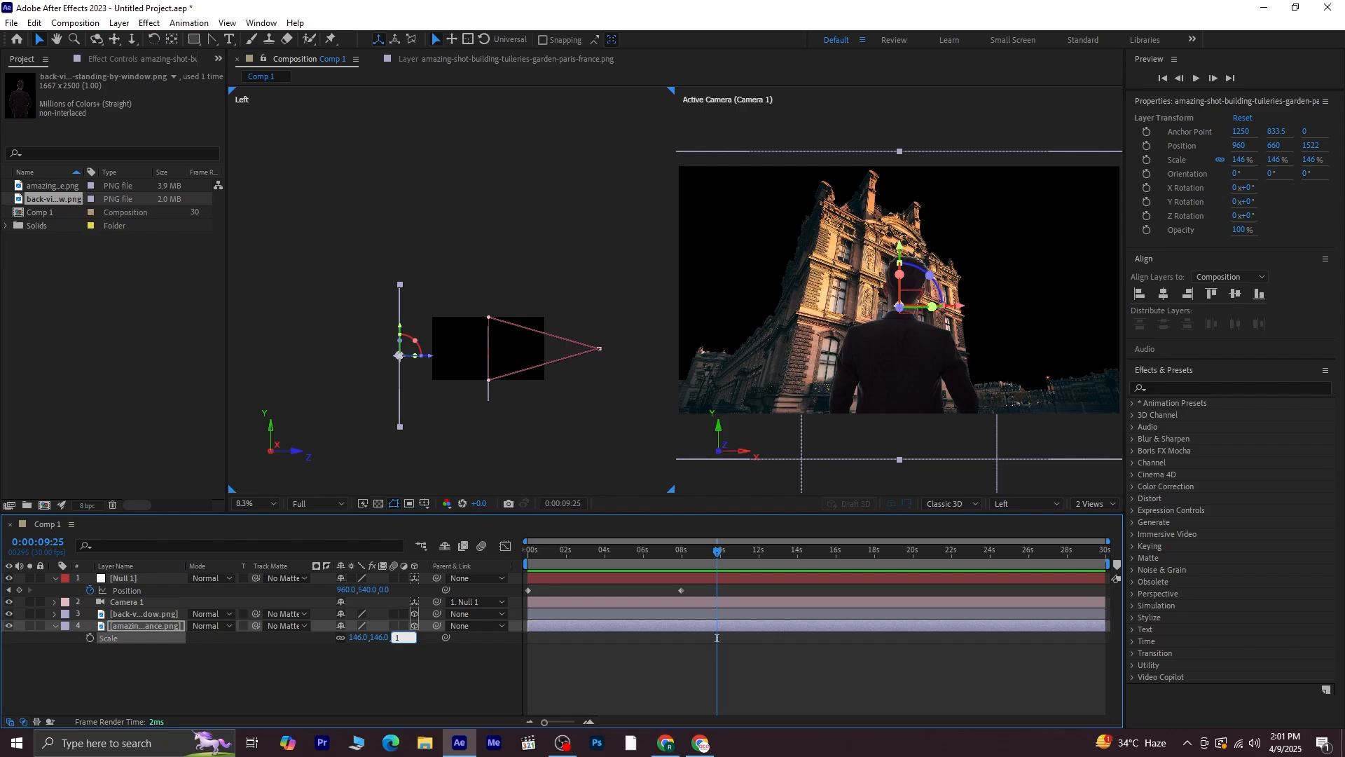
{"action": "key", "text": "Return"}
{"action": "left_click", "coordinate": [386, 667]}
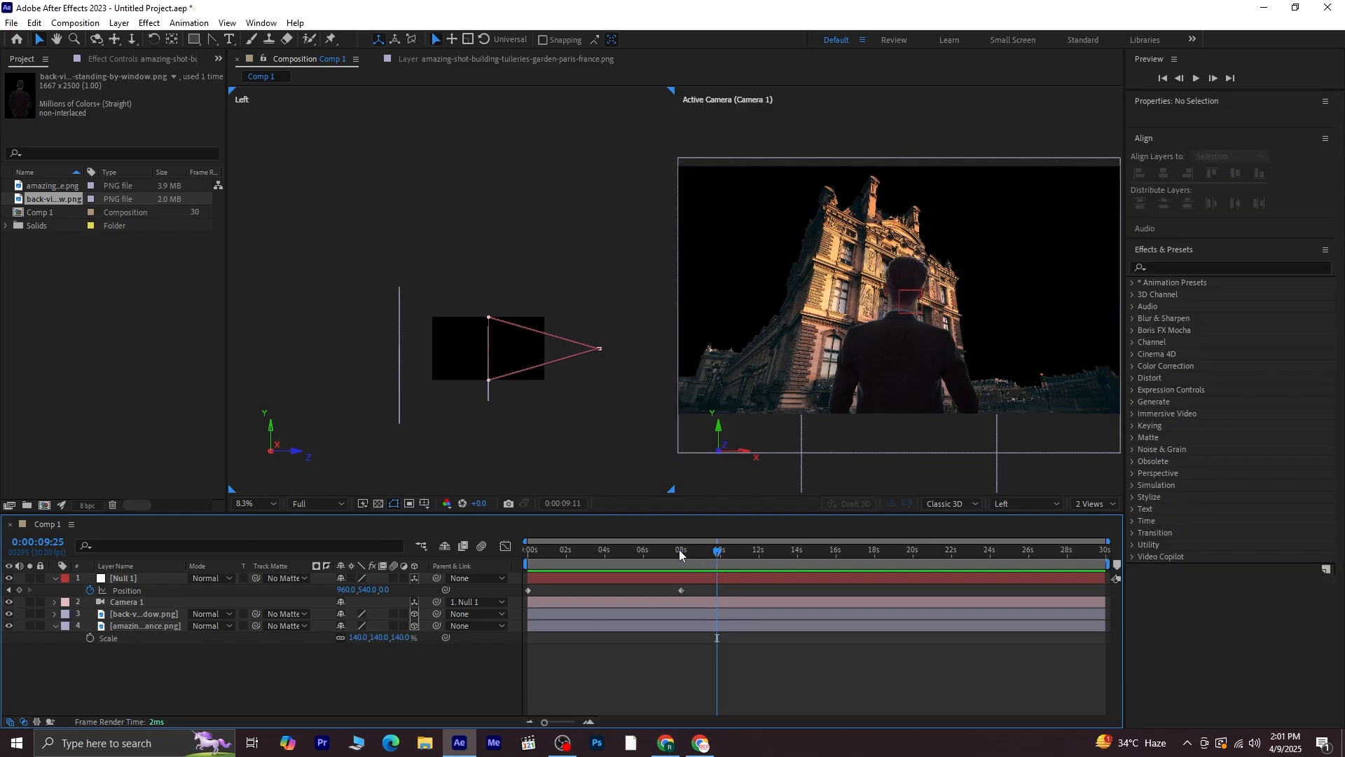
Replay from the start and move the null's second Position keyframe to about 9 seconds 29 frames
{"action": "key", "text": "Home"}
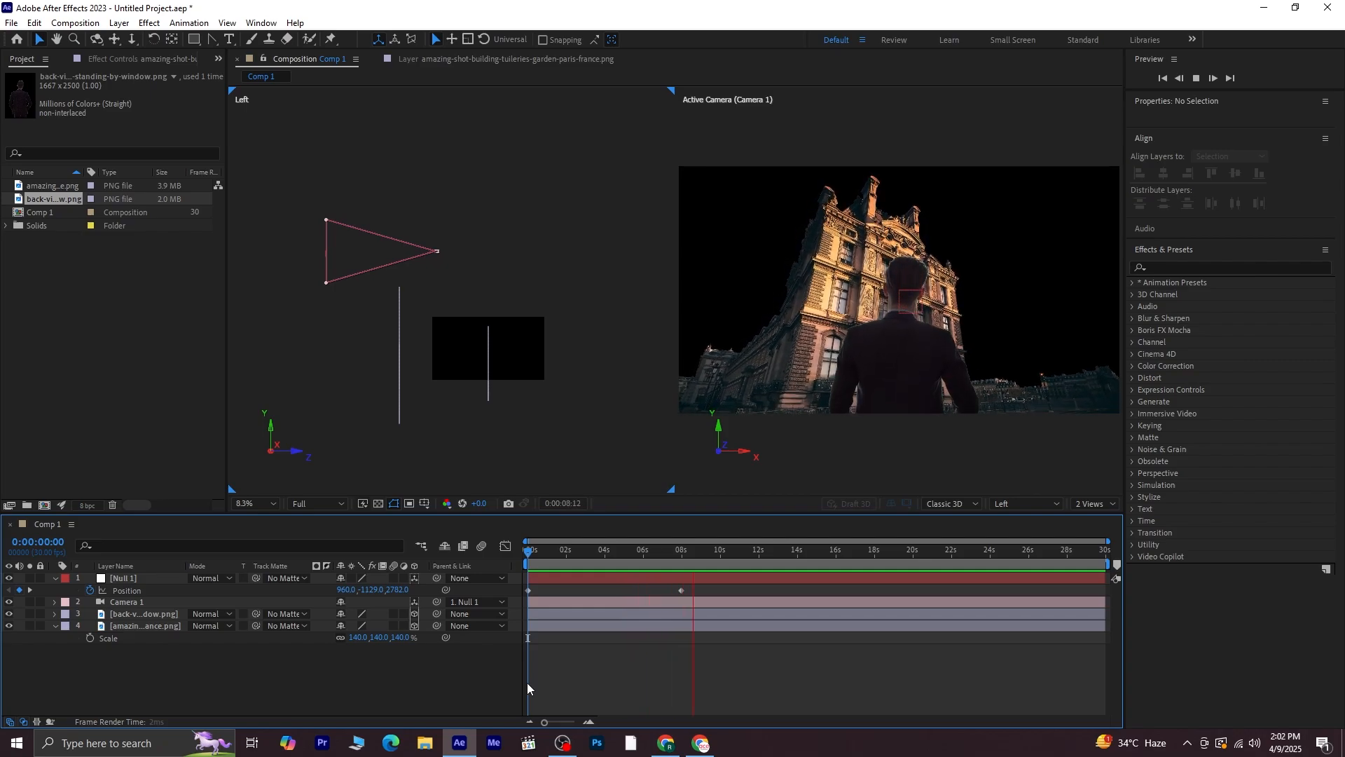
{"action": "key", "text": "space"}
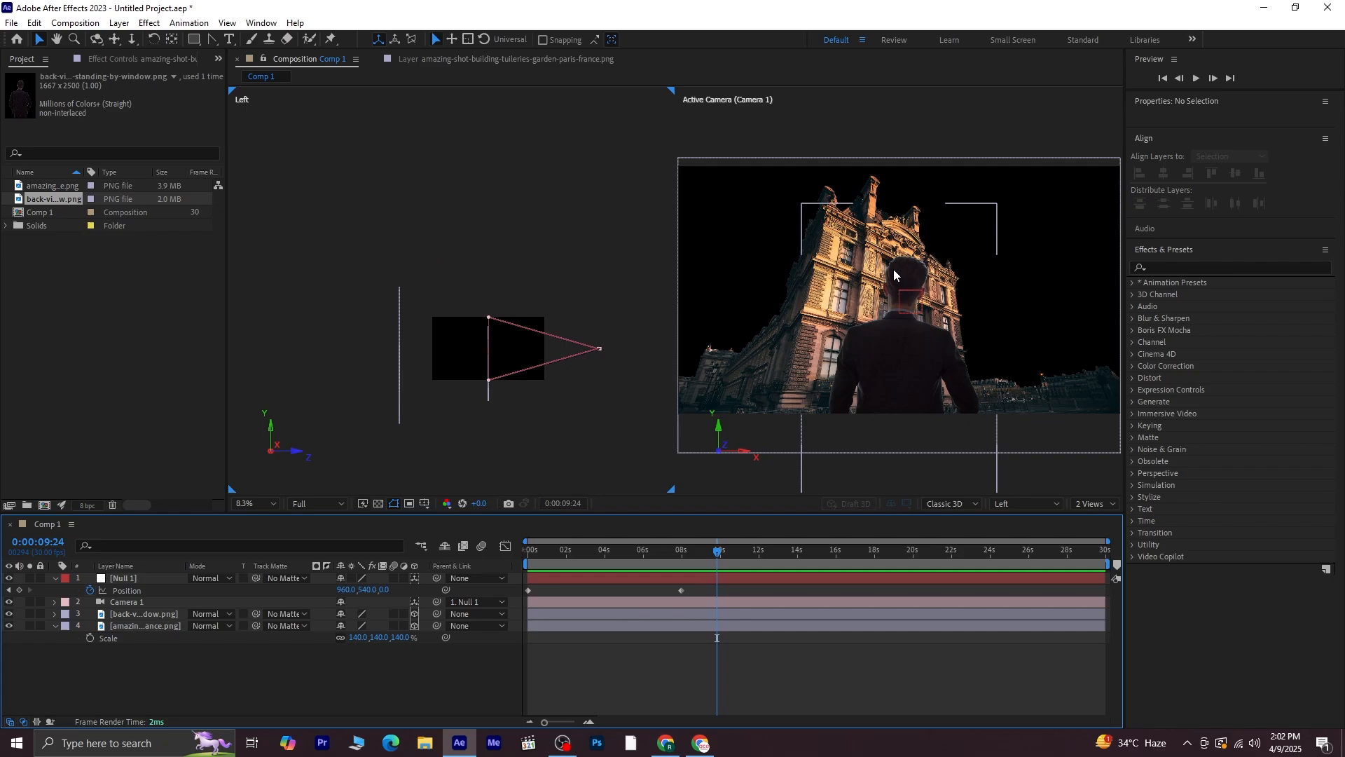
{"action": "left_click", "coordinate": [720, 552]}
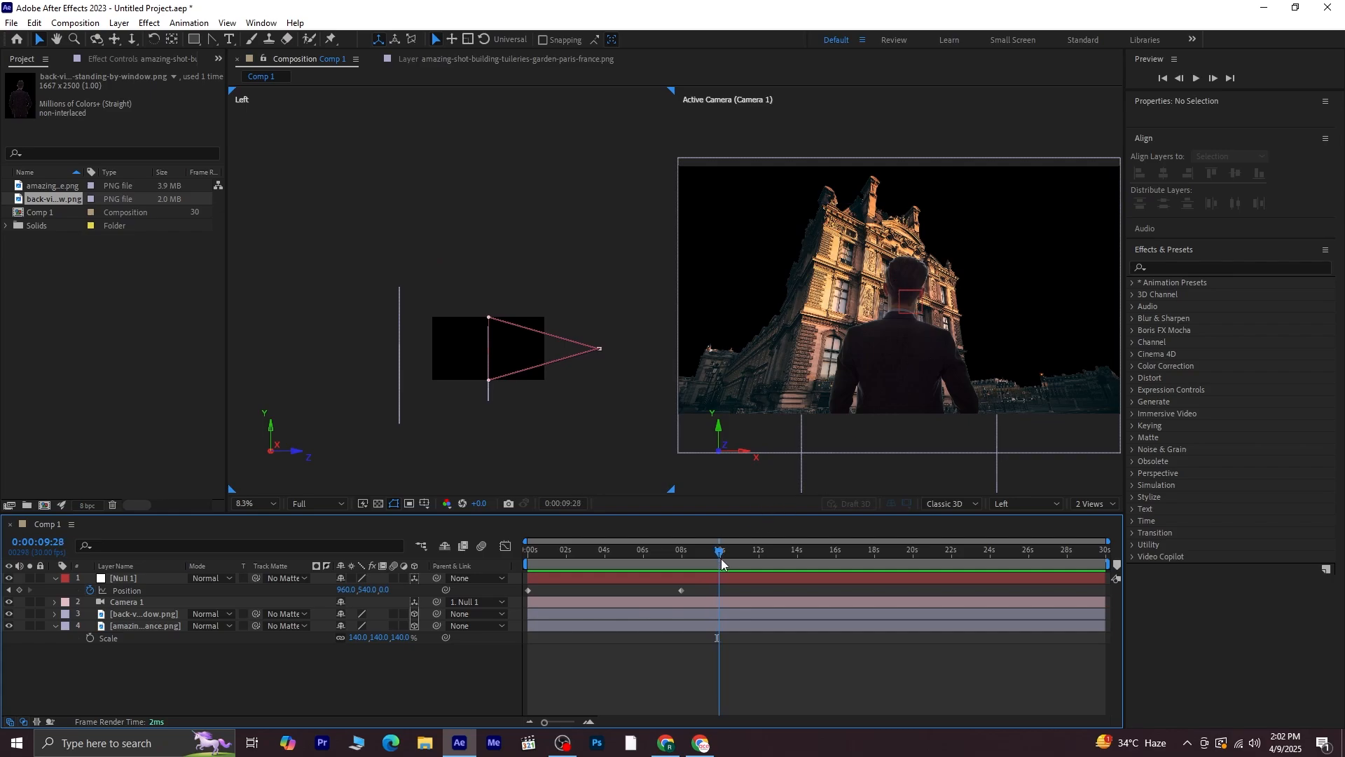
{"action": "left_click", "coordinate": [680, 590]}
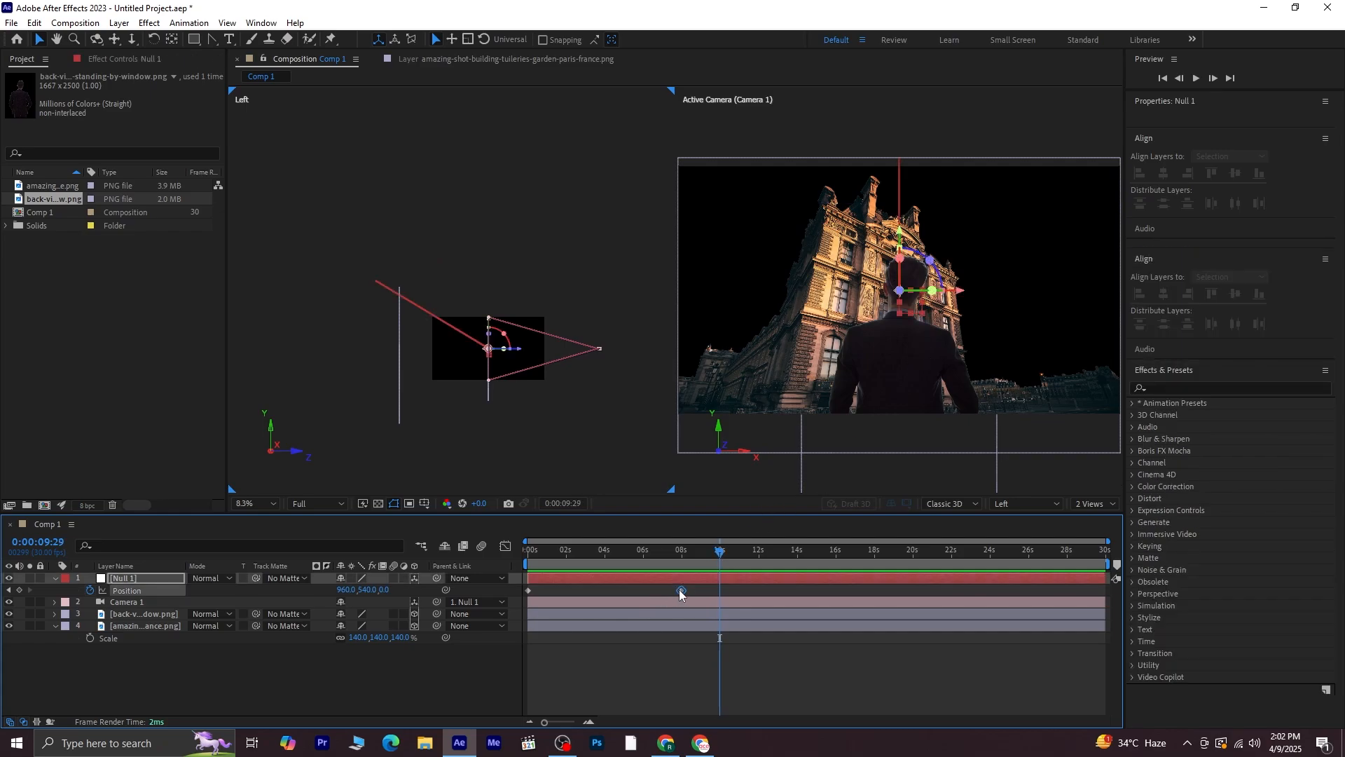
{"action": "left_click_drag", "start_coordinate": [723, 554], "coordinate": [723, 603]}
{"action": "left_click", "coordinate": [688, 591]}
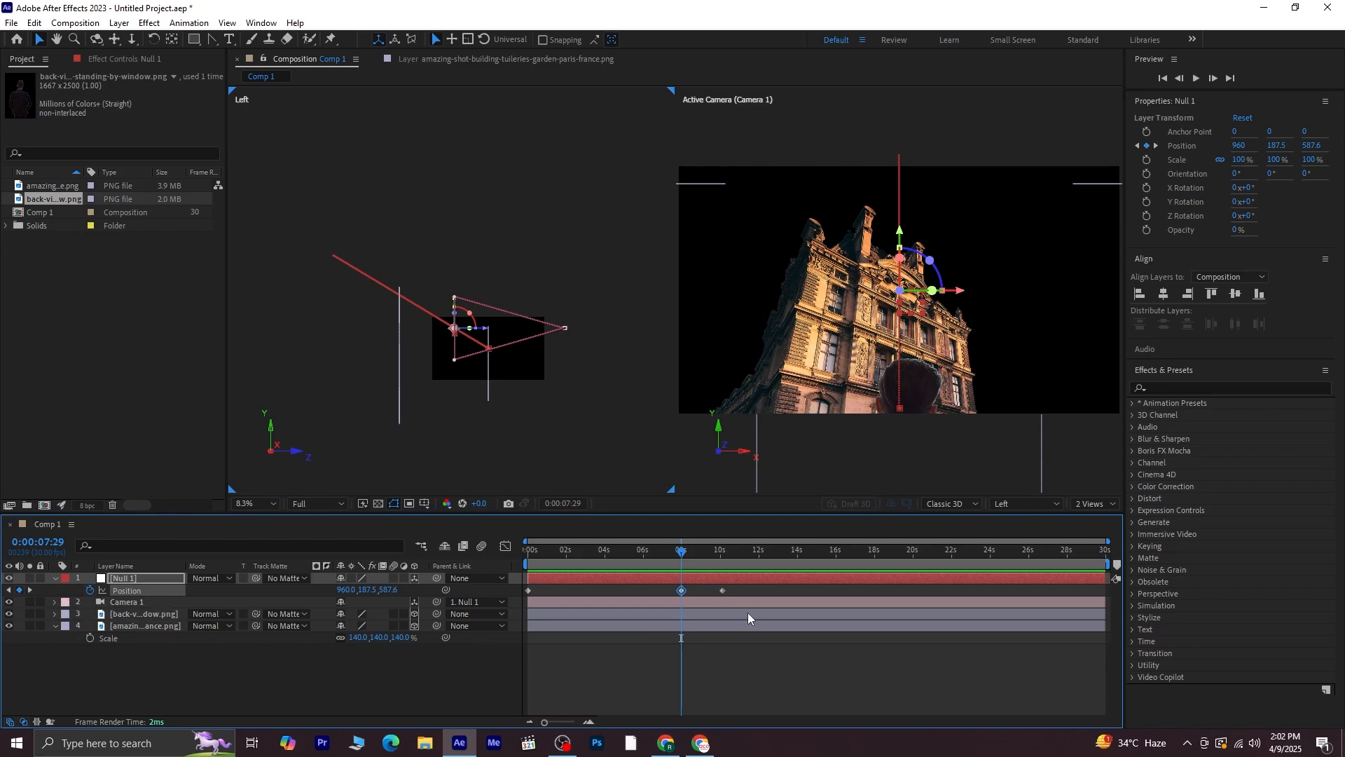
Apply Easy Ease to all of the null's Position keyframes
{"action": "left_click", "coordinate": [742, 590]}
{"action": "left_click_drag", "start_coordinate": [748, 586], "coordinate": [522, 600]}
{"action": "key", "text": "F9"}
{"action": "left_click", "coordinate": [737, 590]}
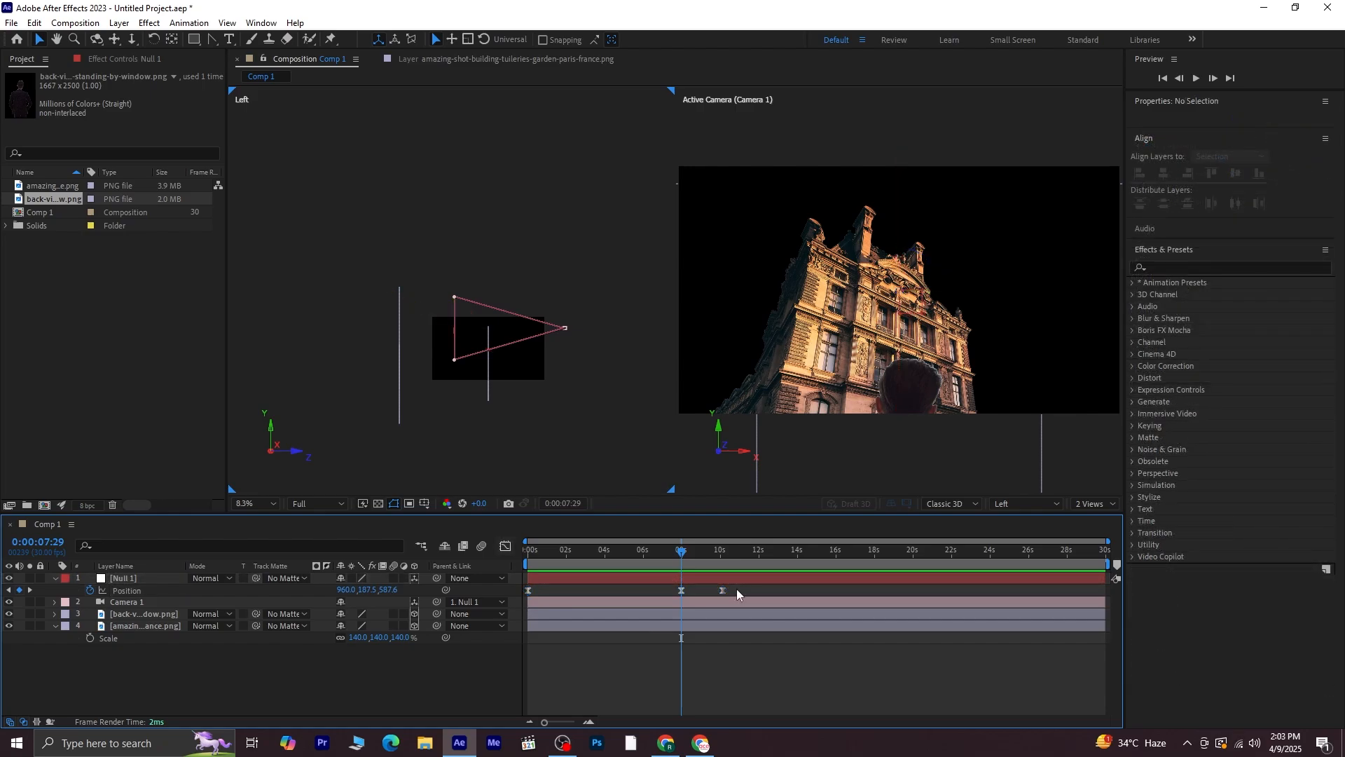
Move the null's last Position keyframe to about 12 seconds
{"action": "left_click_drag", "start_coordinate": [723, 590], "coordinate": [761, 611]}
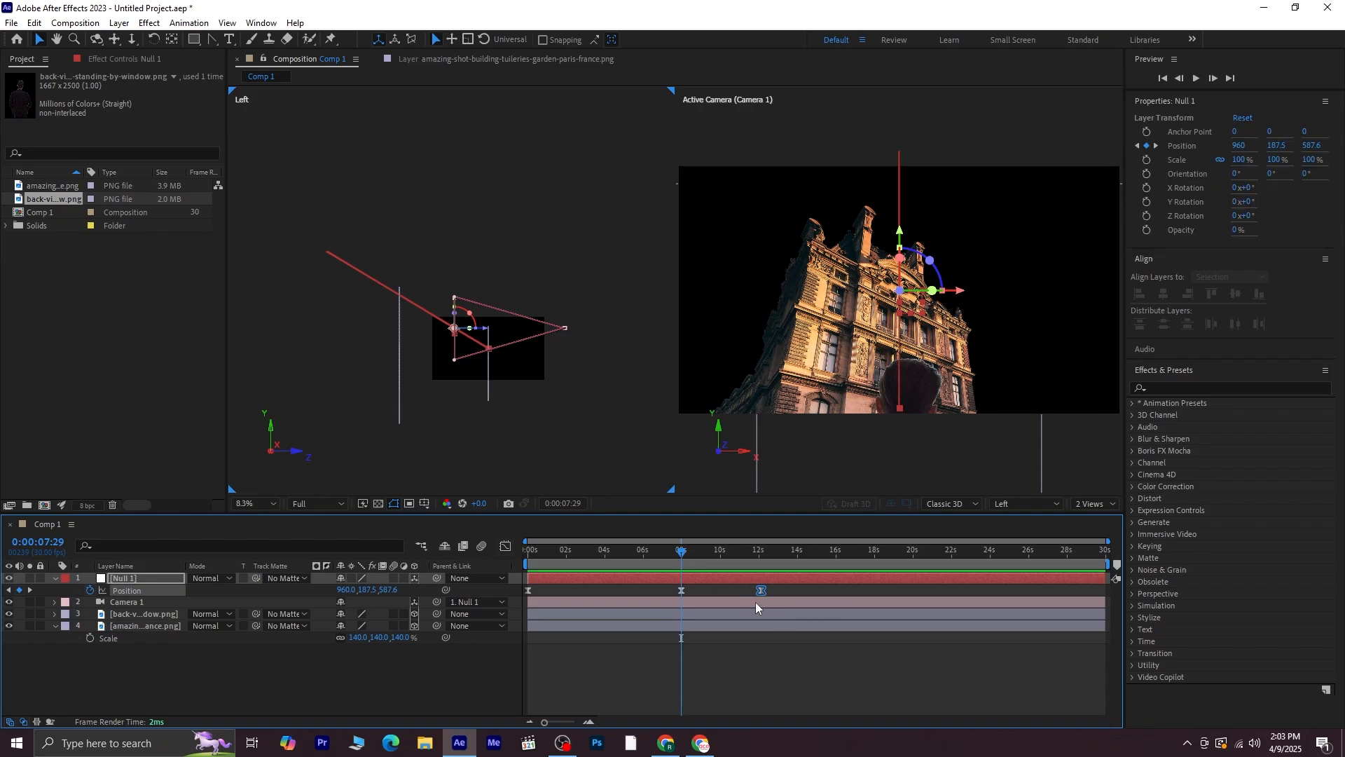
Go to the start, select all the null's Position keyframes and open them in the Graph Editor
{"action": "left_click", "coordinate": [547, 554]}
{"action": "left_click_drag", "start_coordinate": [433, 574], "coordinate": [430, 575]}
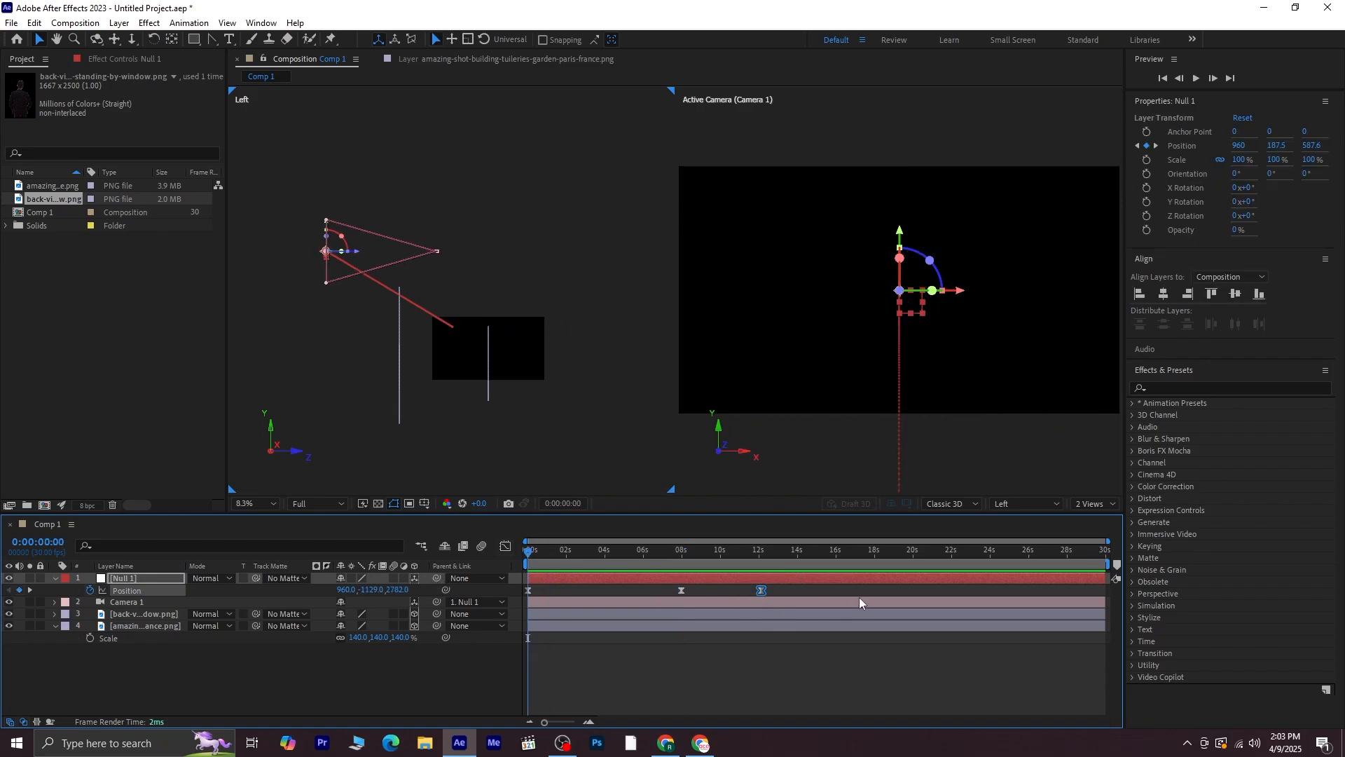
{"action": "left_click_drag", "start_coordinate": [793, 590], "coordinate": [528, 581]}
{"action": "left_click", "coordinate": [506, 547]}
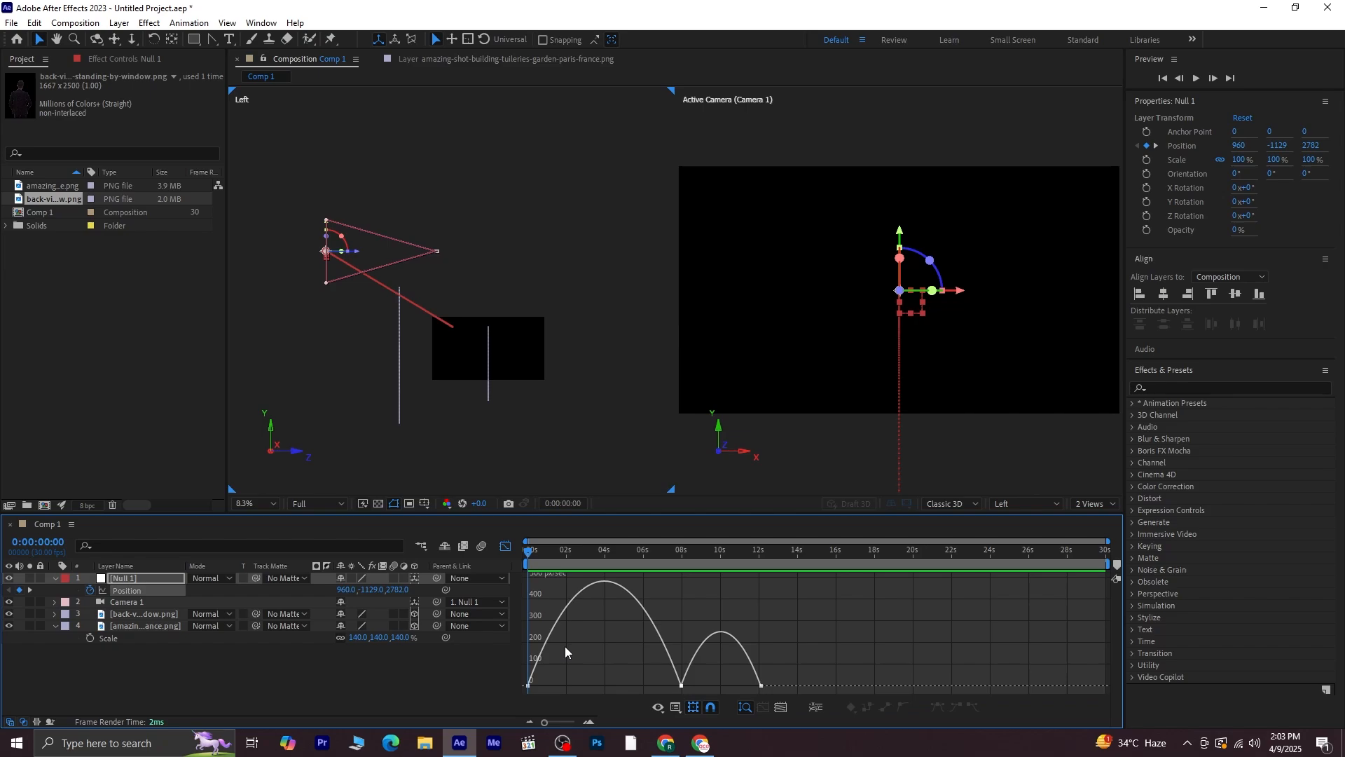
Set the first Position keyframe's incoming and outgoing velocity influence to 60%
{"action": "double_click", "coordinate": [527, 685]}
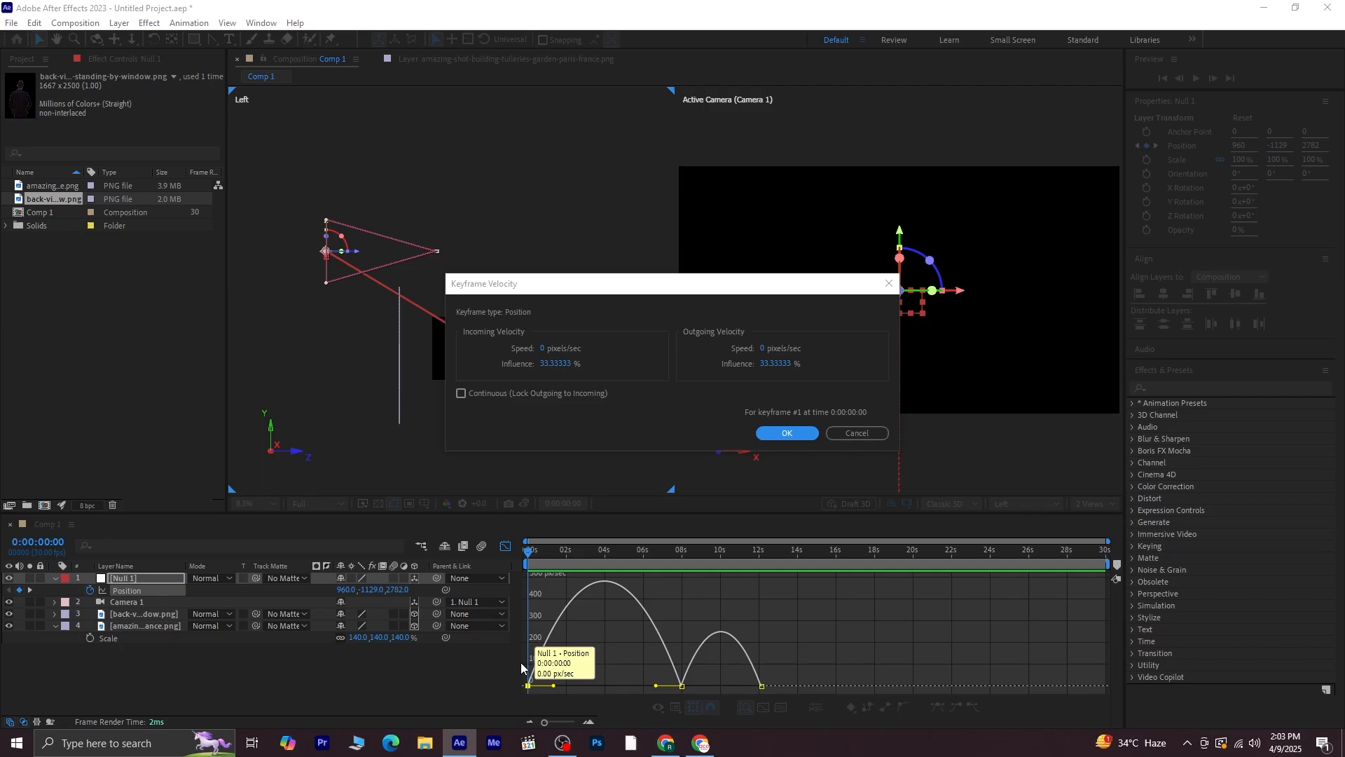
{"action": "left_click", "coordinate": [565, 364]}
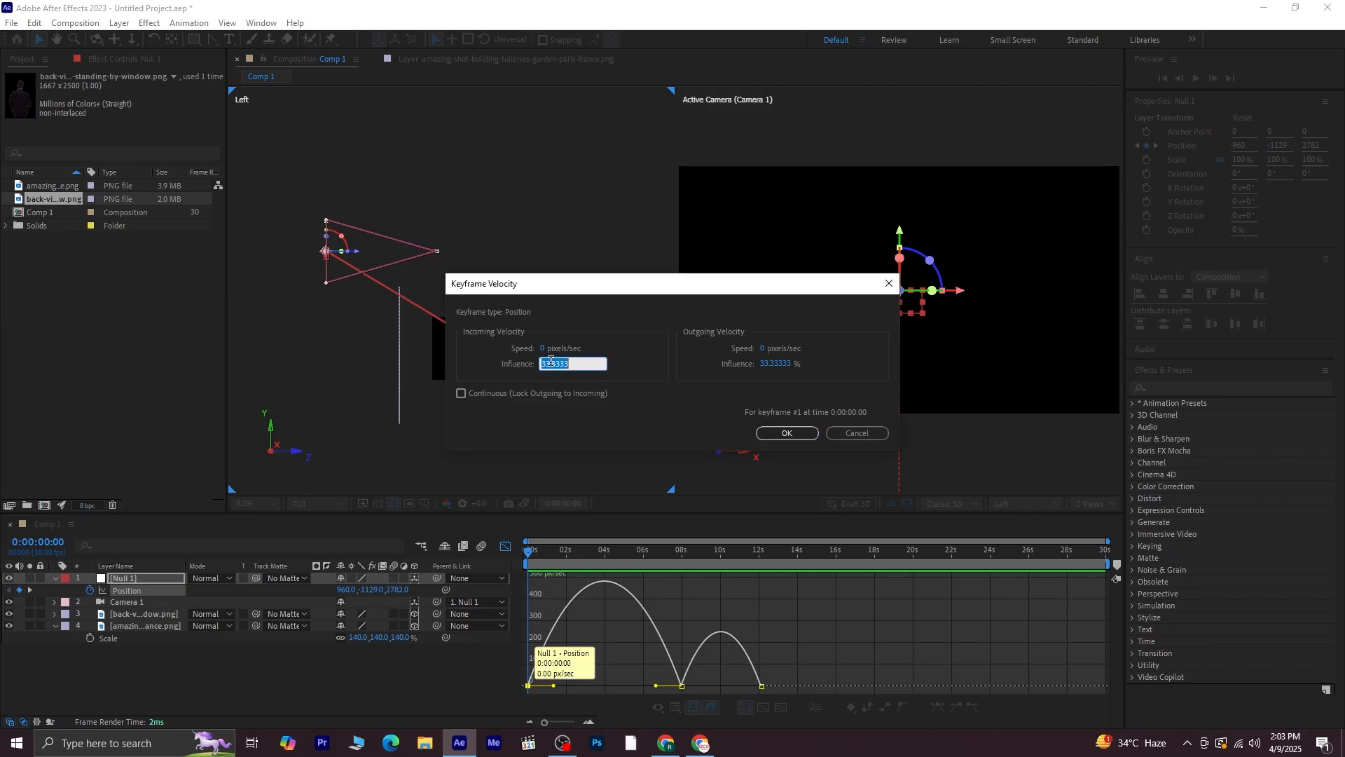
{"action": "type", "text": "60"}
{"action": "left_click", "coordinate": [773, 363]}
{"action": "type", "text": "60"}
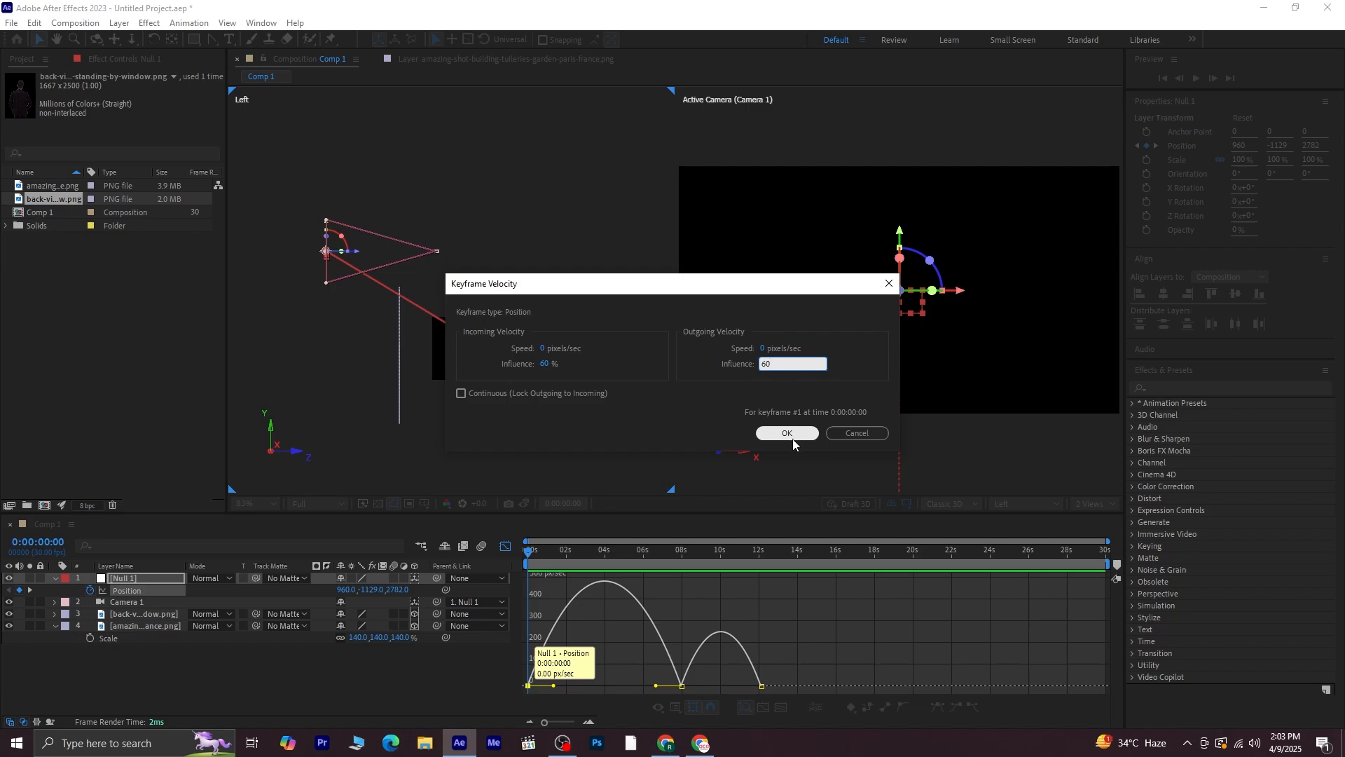
{"action": "left_click", "coordinate": [786, 433]}
Set the 7-second-29-frame keyframe's influence to 65% both ways with Continuous velocity enabled
{"action": "left_click", "coordinate": [682, 686]}
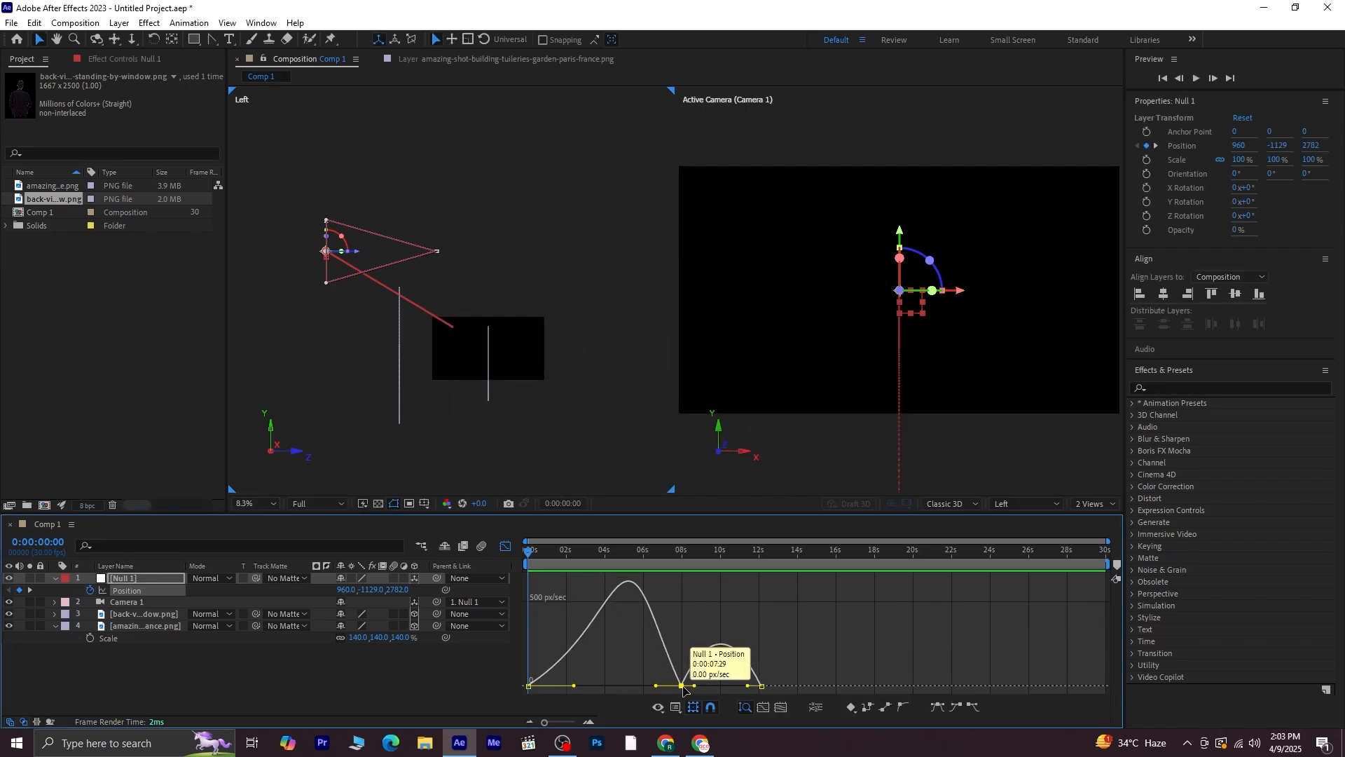
{"action": "key", "text": "ctrl+shift+k"}
{"action": "left_click", "coordinate": [557, 364]}
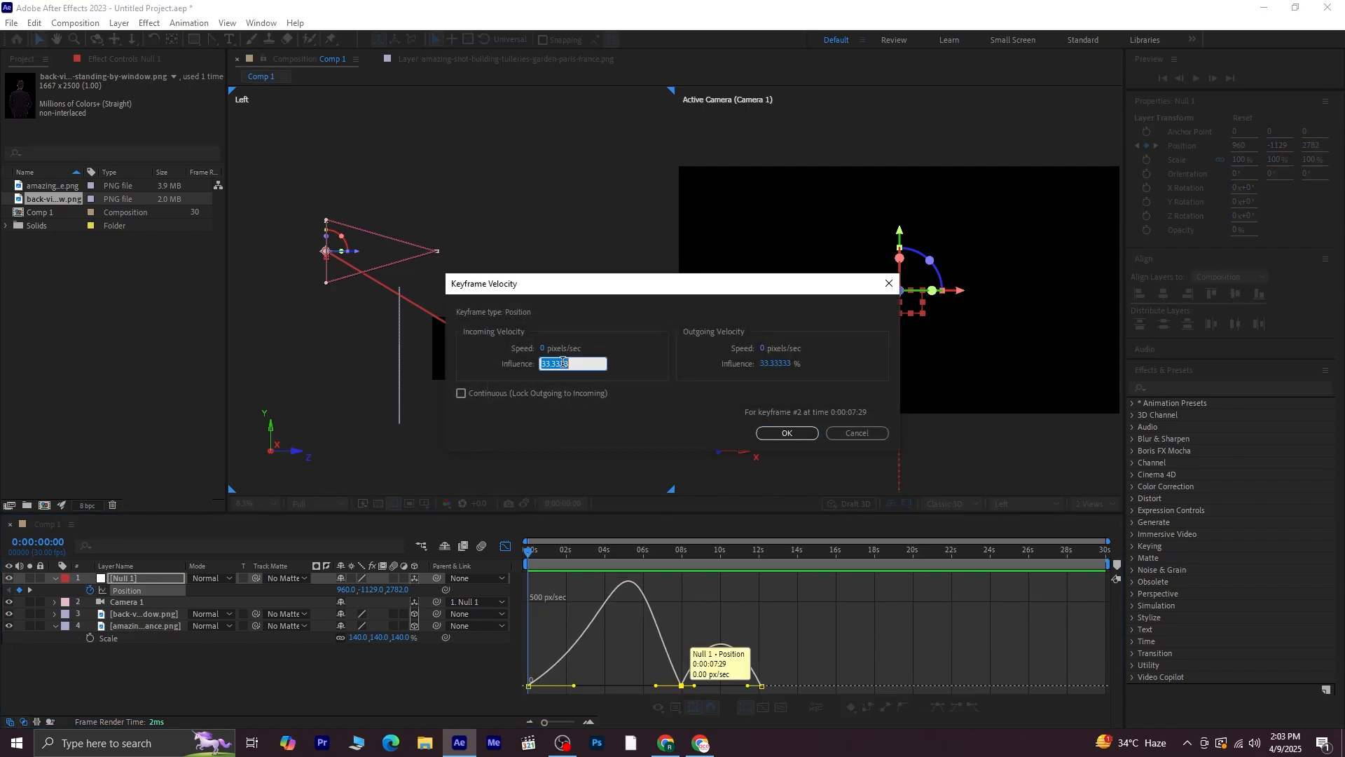
{"action": "type", "text": "65"}
{"action": "left_click", "coordinate": [772, 370]}
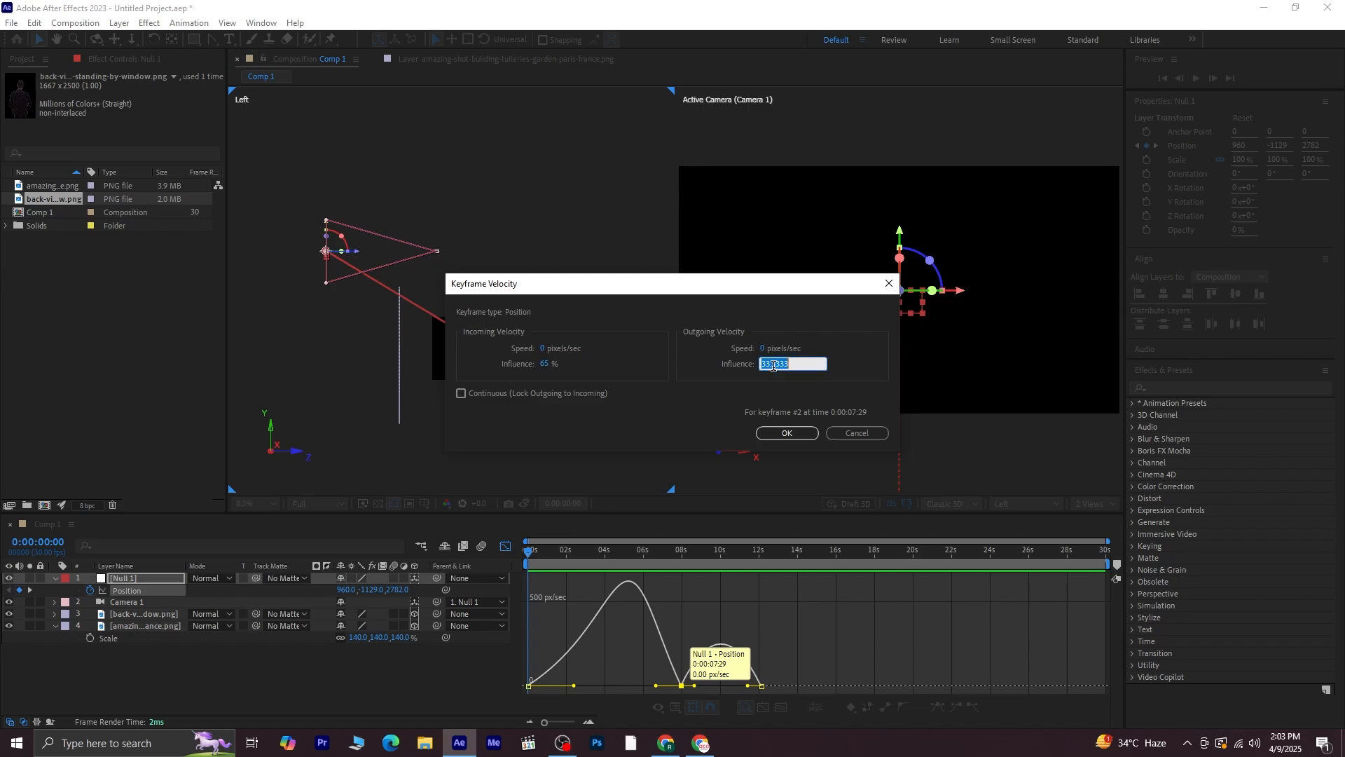
{"action": "type", "text": "65"}
{"action": "left_click", "coordinate": [529, 392]}
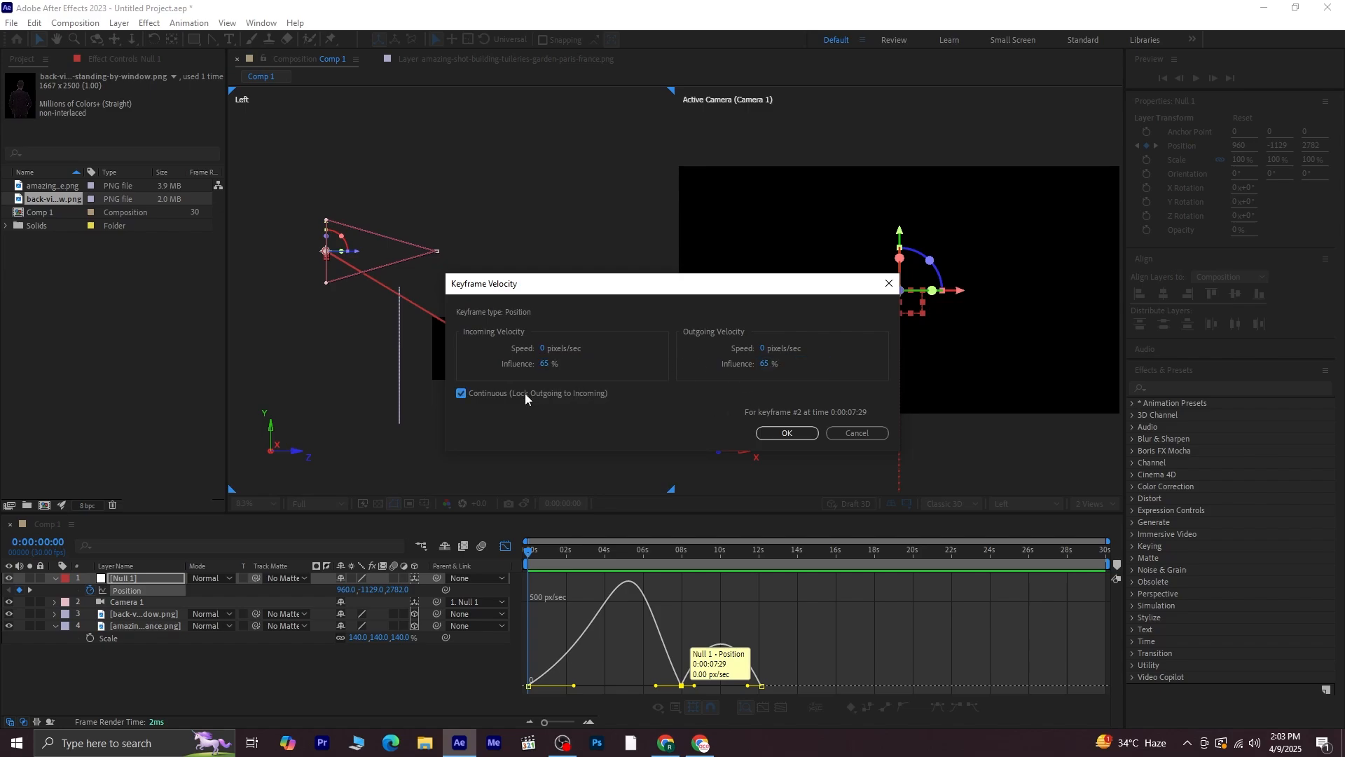
{"action": "left_click", "coordinate": [776, 432]}
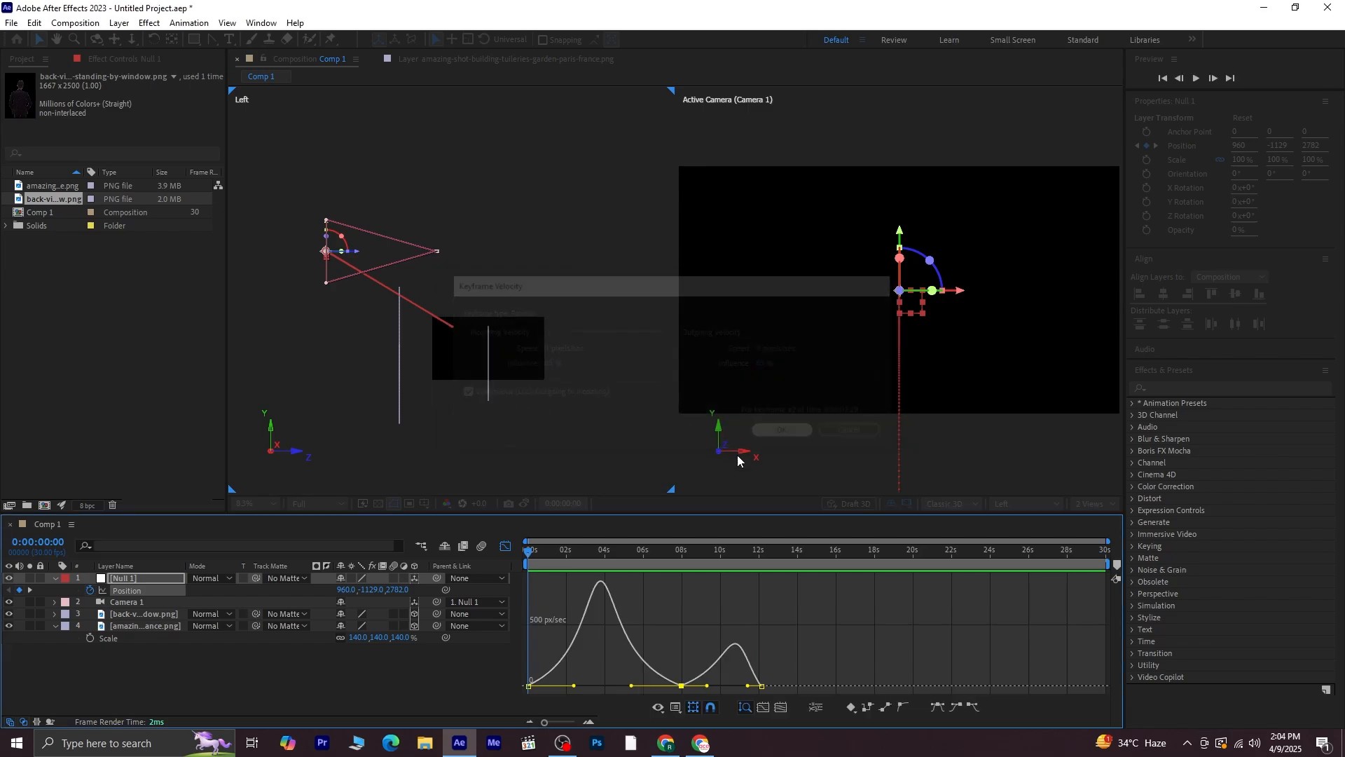
In the speed graph, raise the middle keyframe's speed slightly and move the last keyframe to about 16 seconds
{"action": "left_click", "coordinate": [679, 685]}
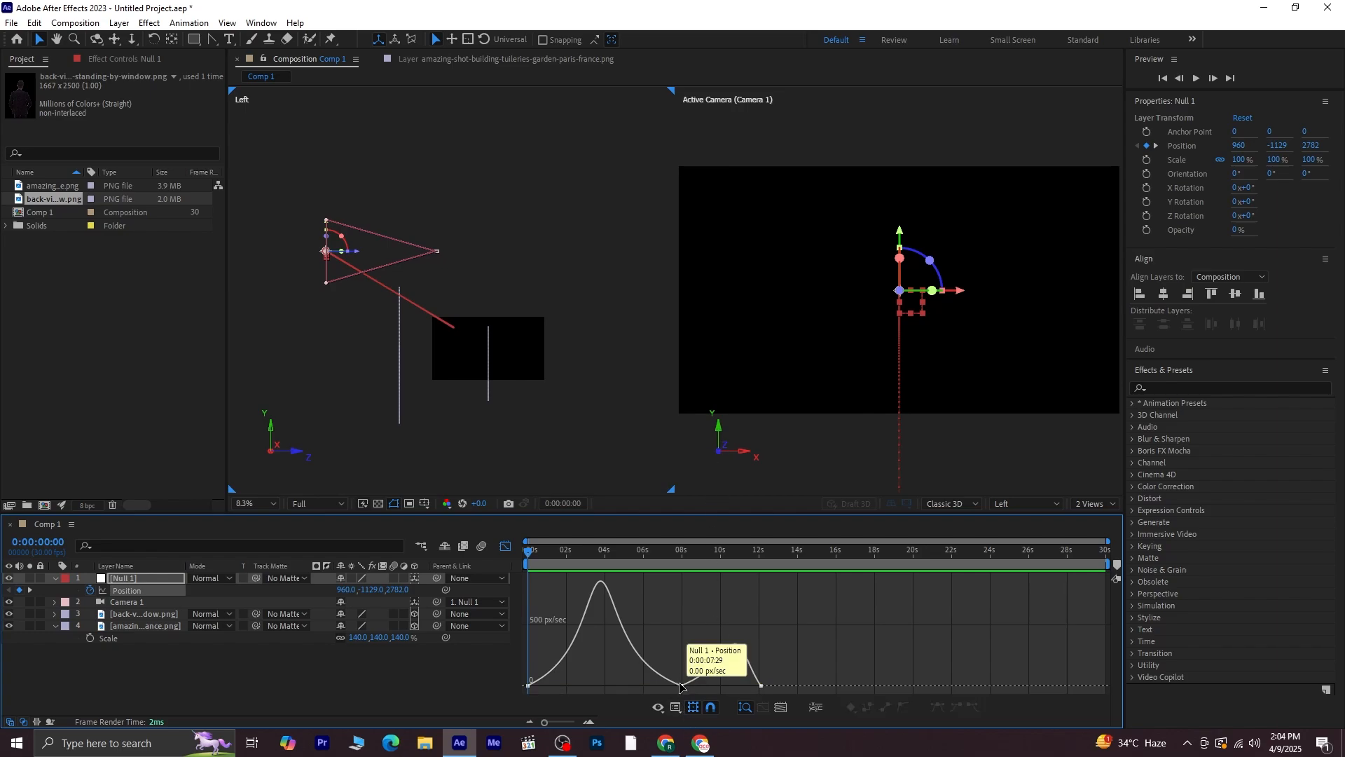
{"action": "left_click", "coordinate": [681, 687]}
{"action": "left_click_drag", "start_coordinate": [681, 685], "coordinate": [681, 679]}
{"action": "left_click", "coordinate": [760, 686]}
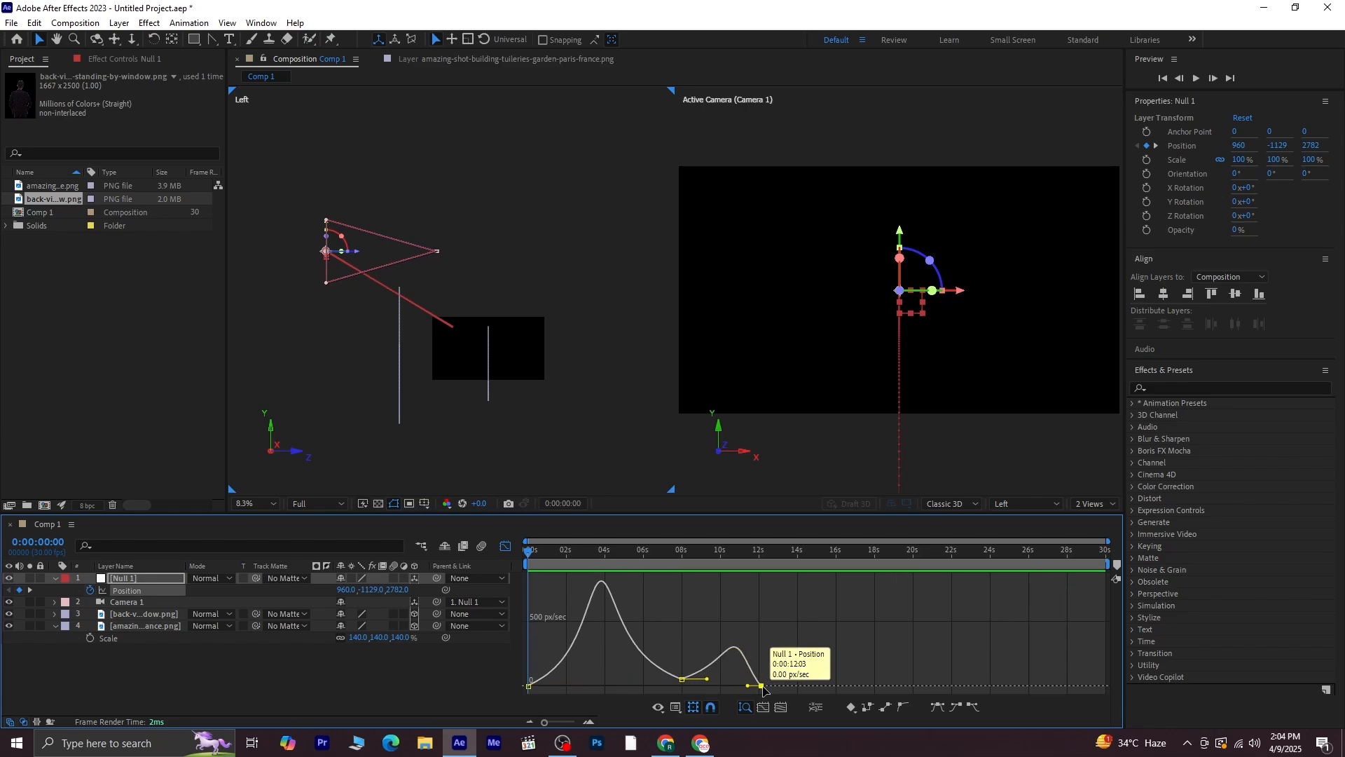
{"action": "left_click_drag", "start_coordinate": [760, 688], "coordinate": [841, 695]}
Raise the middle keyframe's speed to about 245 px/sec and lengthen its handles to smooth the speed curve
{"action": "left_click", "coordinate": [683, 679]}
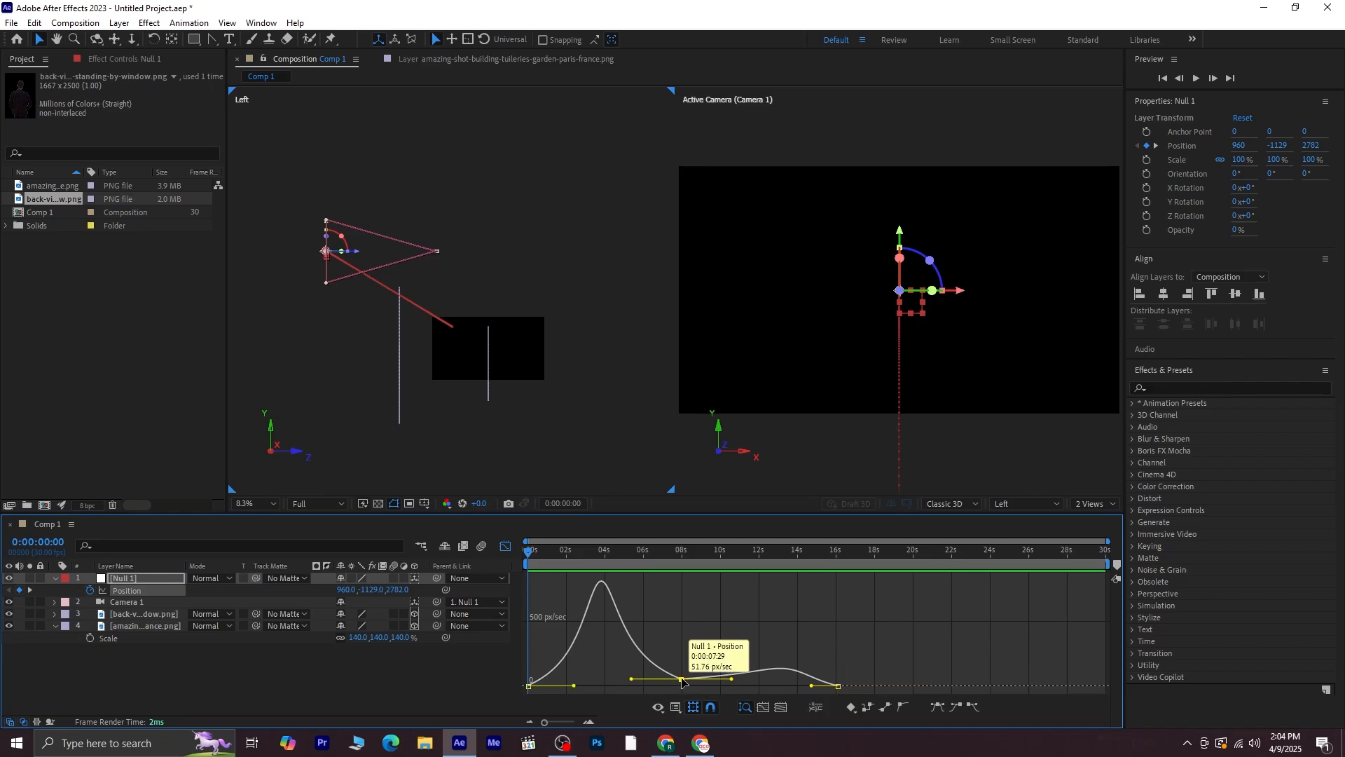
{"action": "left_click_drag", "start_coordinate": [682, 679], "coordinate": [741, 657]}
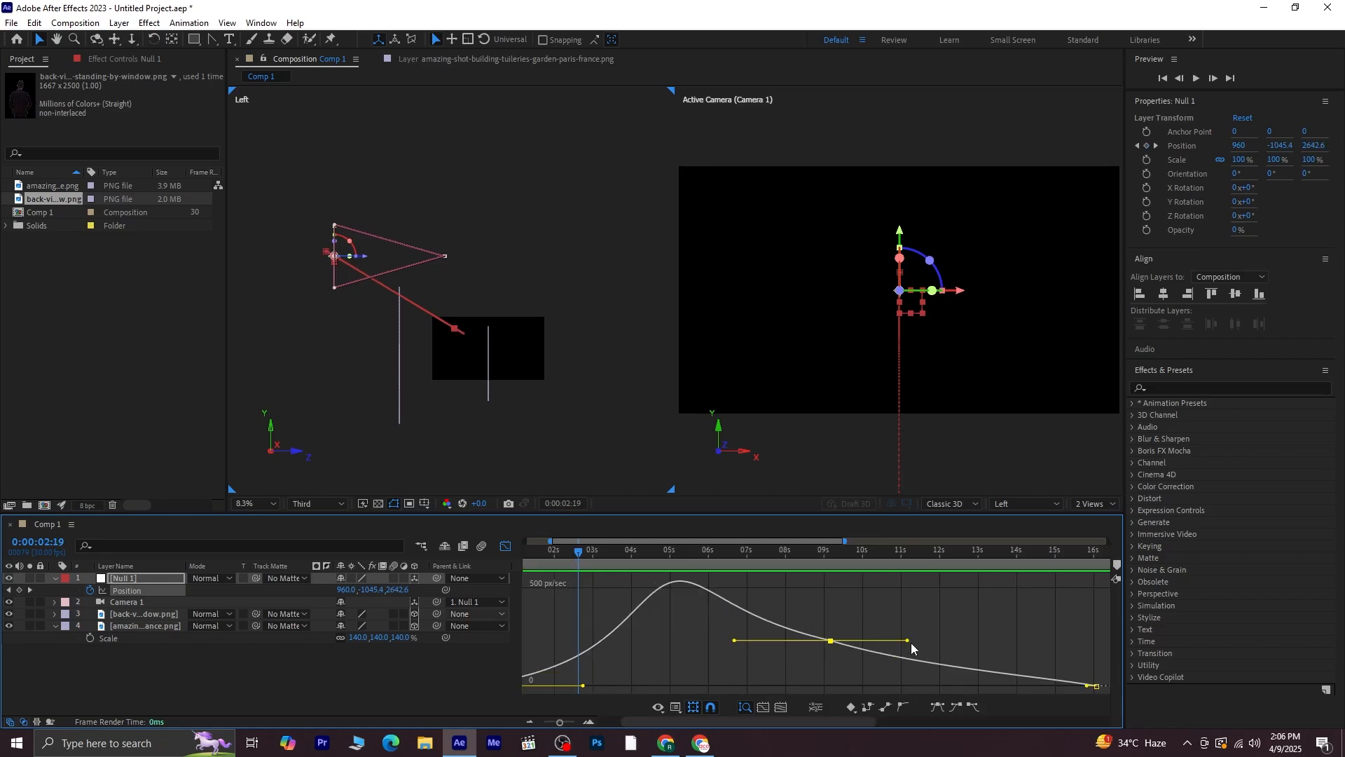
{"action": "left_click_drag", "start_coordinate": [912, 648], "coordinate": [867, 627]}
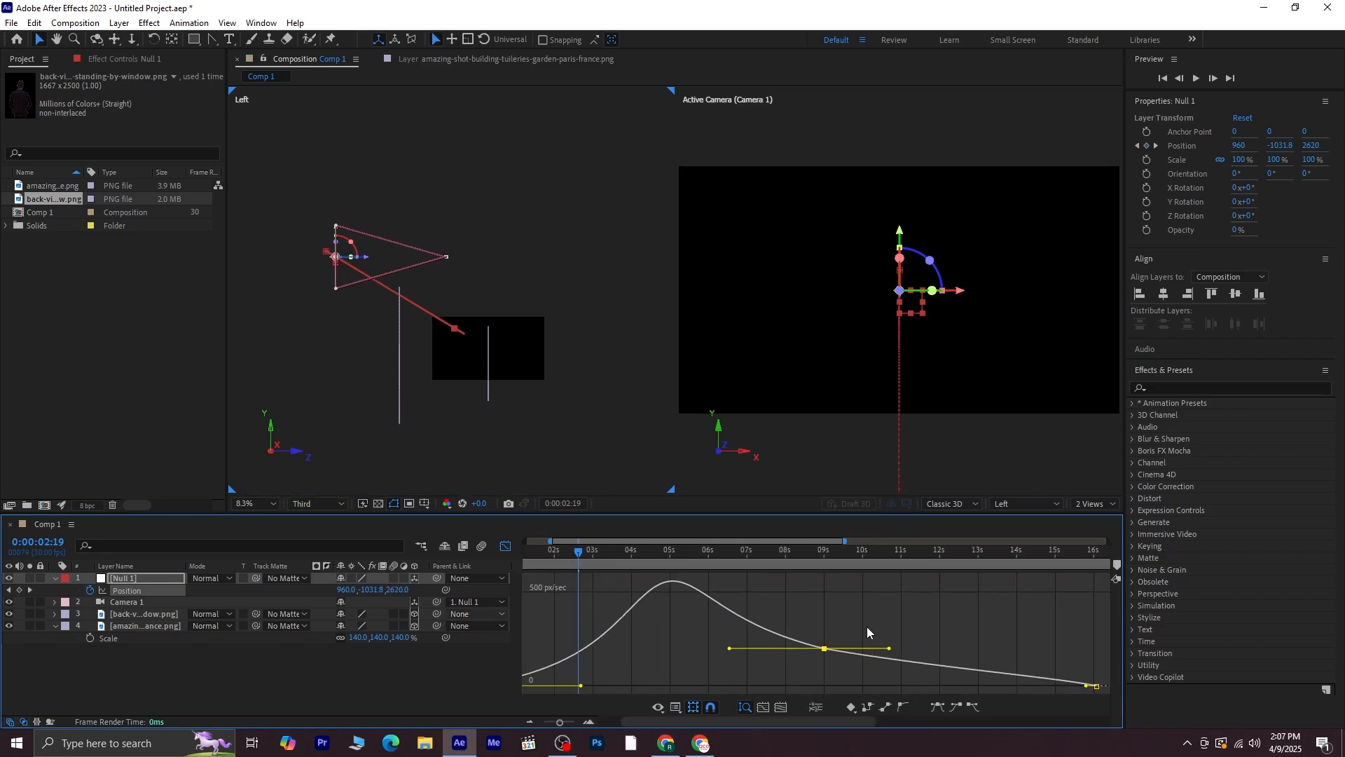
{"action": "left_click", "coordinate": [872, 615]}
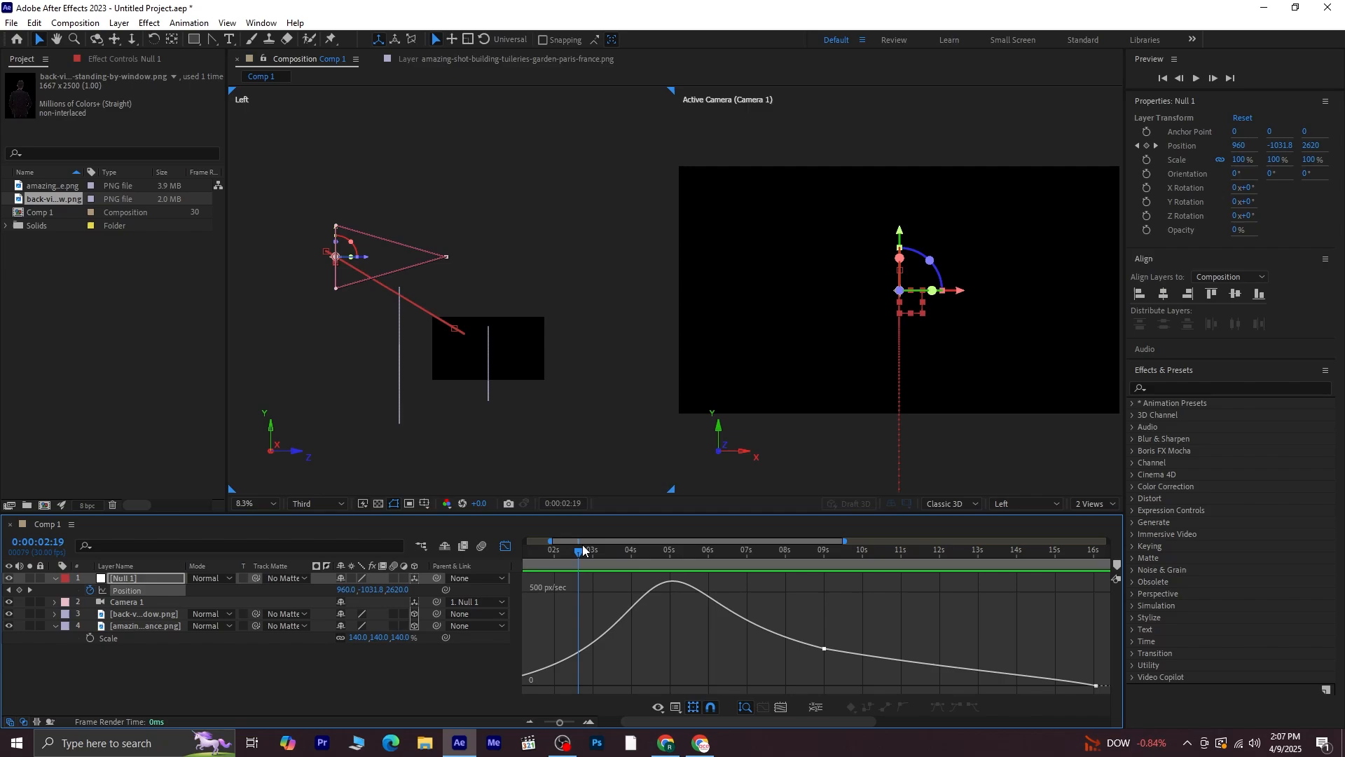
Return to the start, close the Graph Editor and preview the eased camera move
{"action": "left_click_drag", "start_coordinate": [583, 551], "coordinate": [329, 568]}
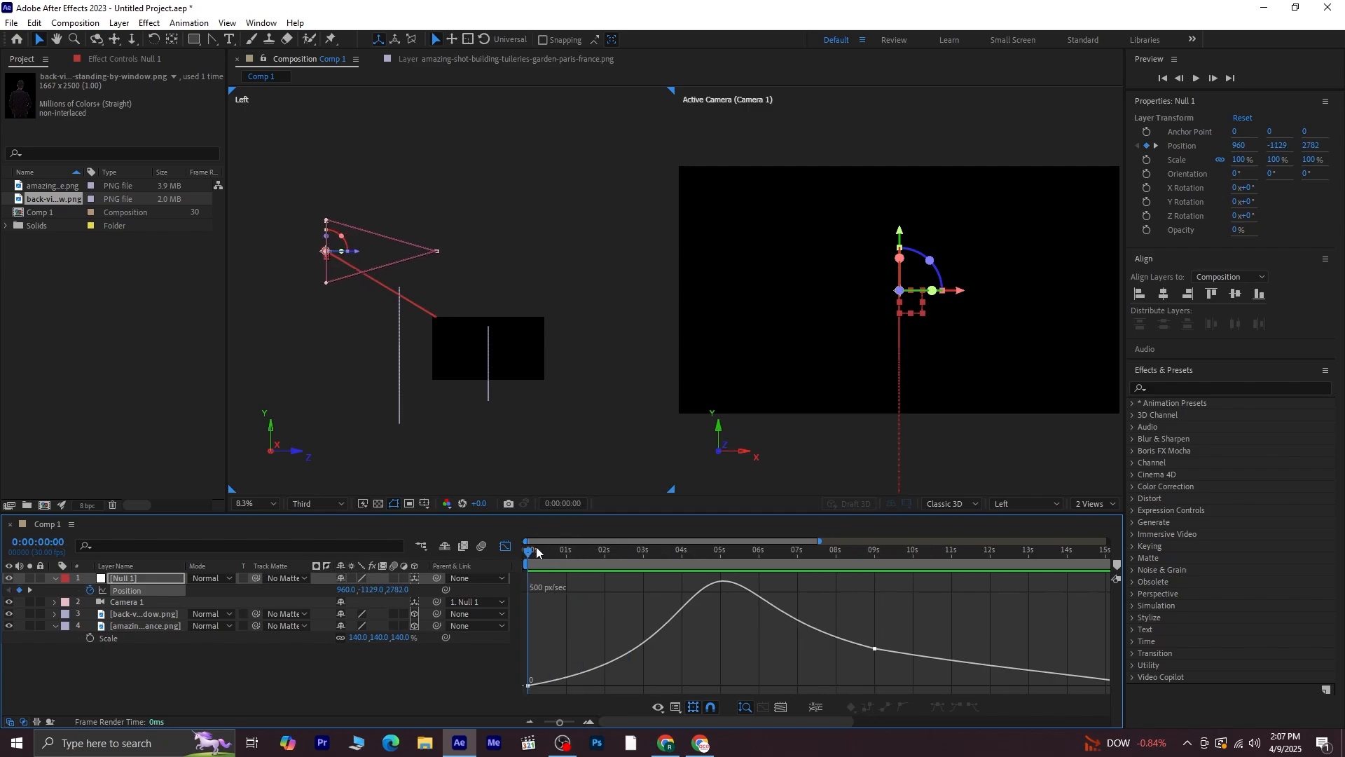
{"action": "left_click", "coordinate": [503, 547]}
{"action": "left_click", "coordinate": [463, 667]}
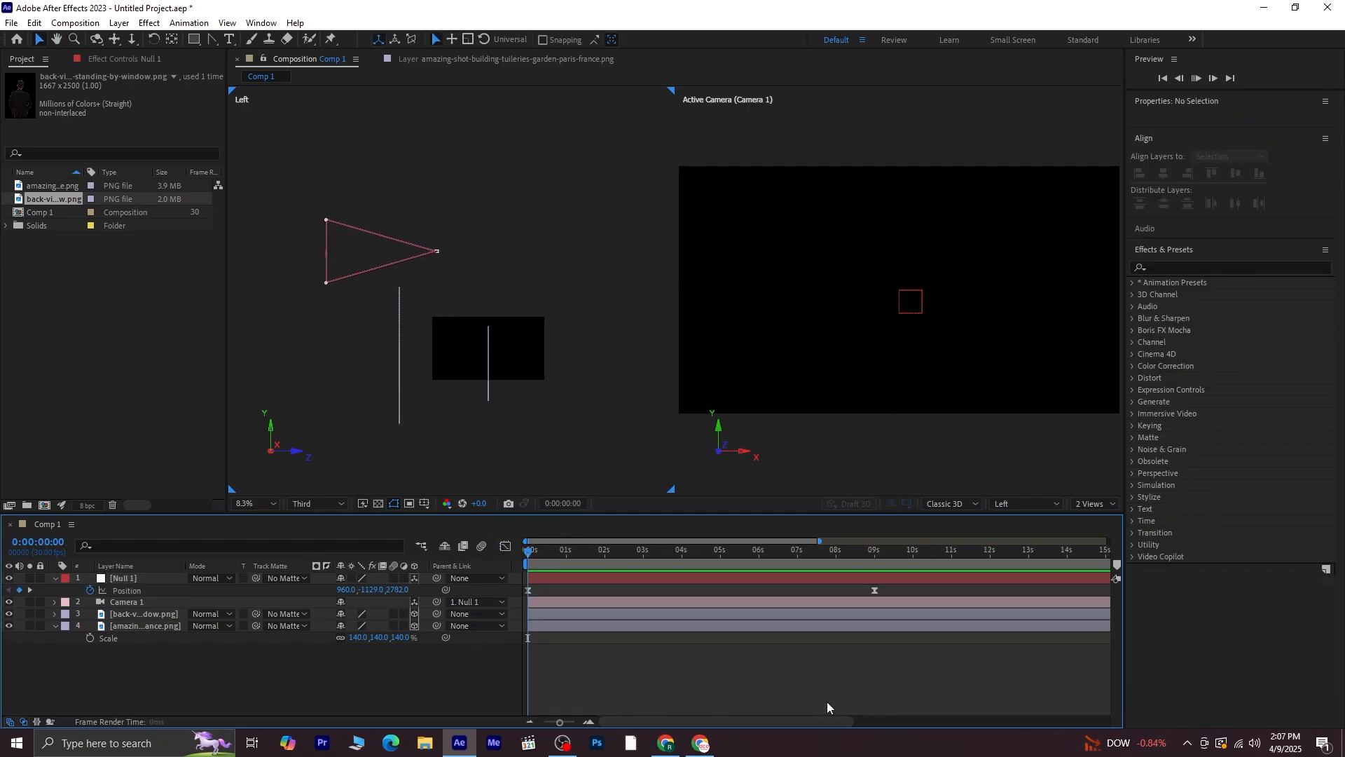
{"action": "key", "text": "space"}
{"action": "key", "text": "minus"}
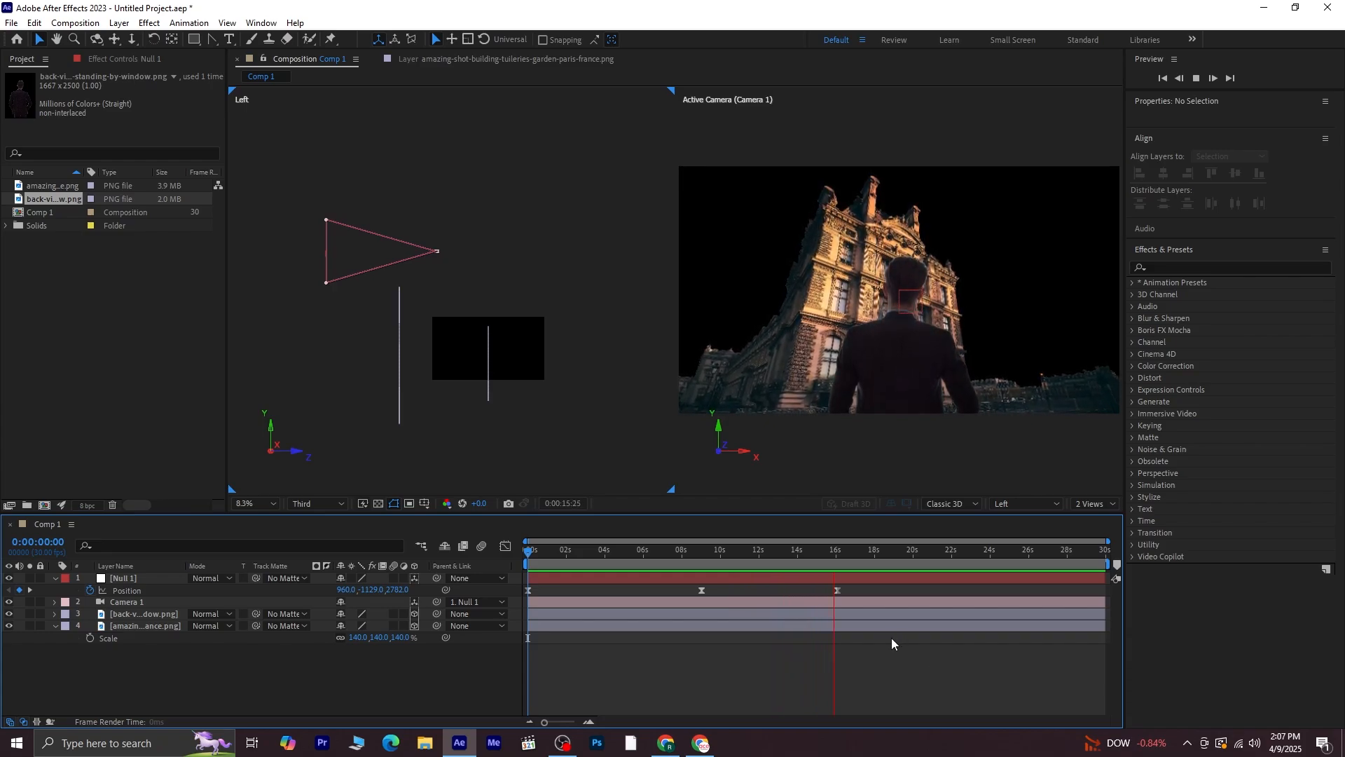
{"action": "key", "text": "space"}
Import the favpng_tree-mediterranean-cypress-hedge-clip-art image into the project
{"action": "right_click", "coordinate": [155, 312]}
{"action": "mouse_move", "coordinate": [200, 381]}
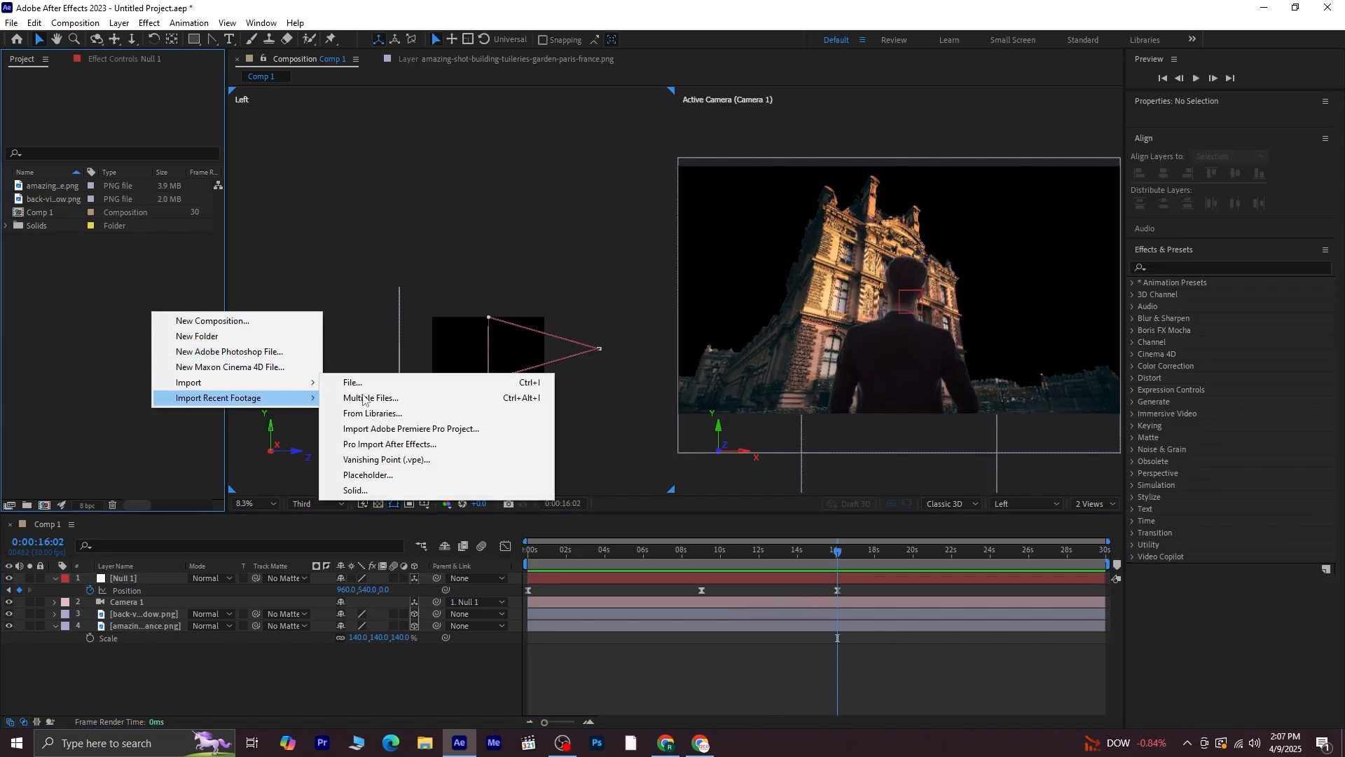
{"action": "left_click", "coordinate": [423, 382]}
{"action": "left_click", "coordinate": [1010, 228]}
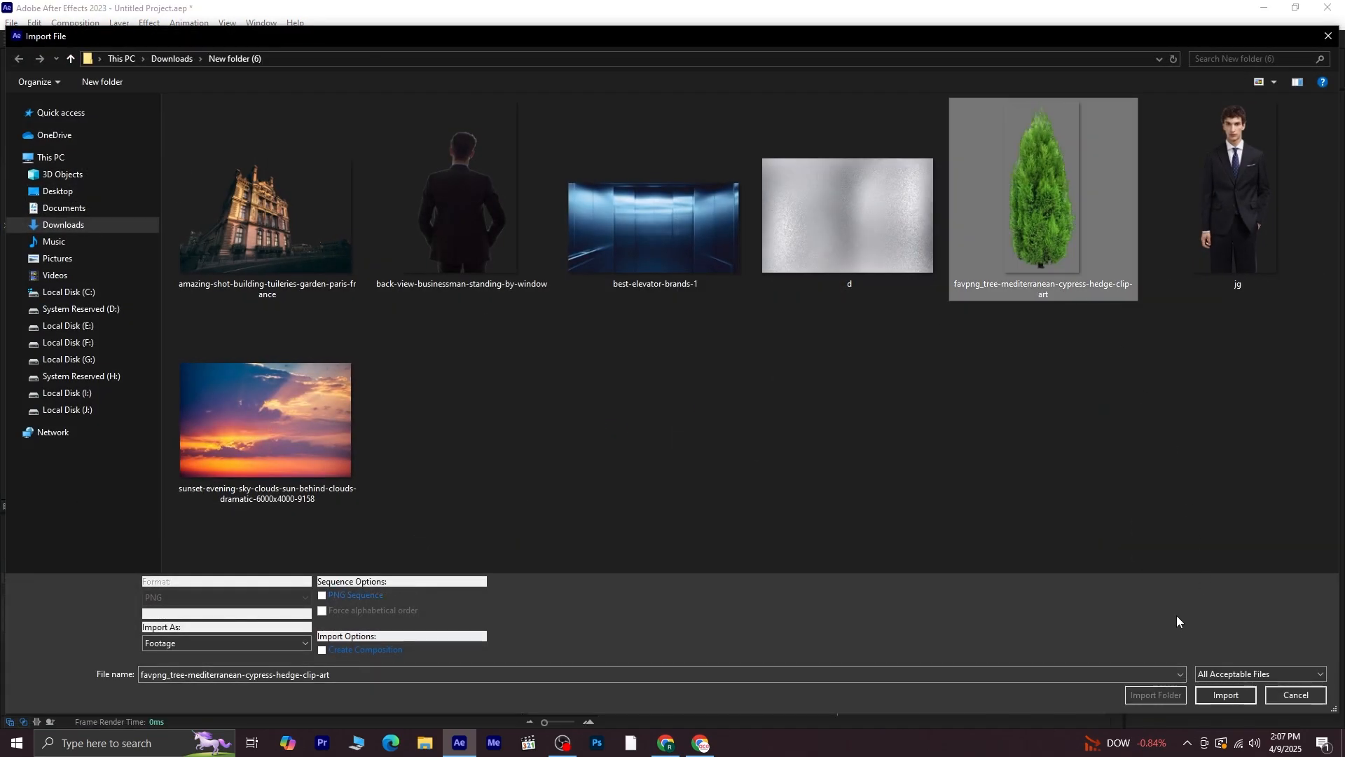
{"action": "left_click", "coordinate": [1225, 696]}
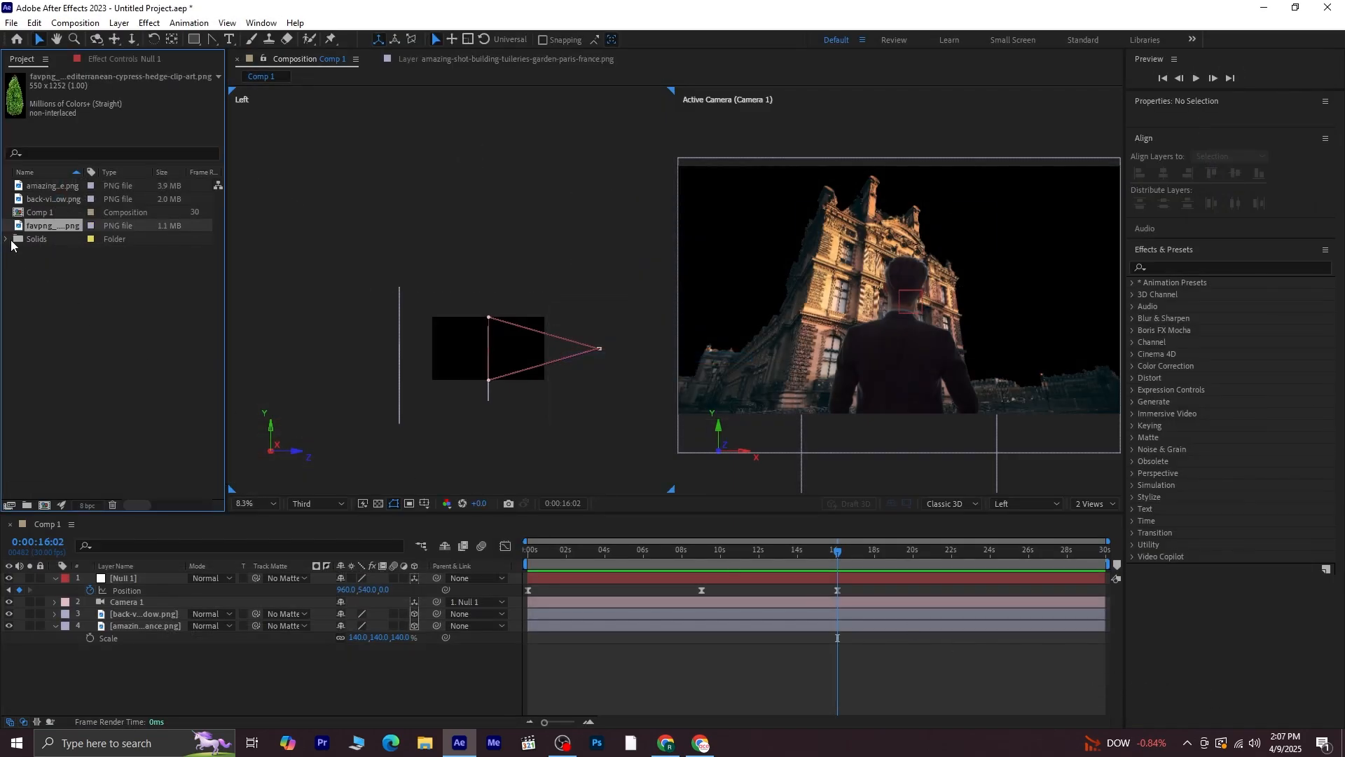
Add the cypress tree image to the composition above the businessman layer and apply Lumetri Color to it
{"action": "left_click_drag", "start_coordinate": [28, 225], "coordinate": [430, 593]}
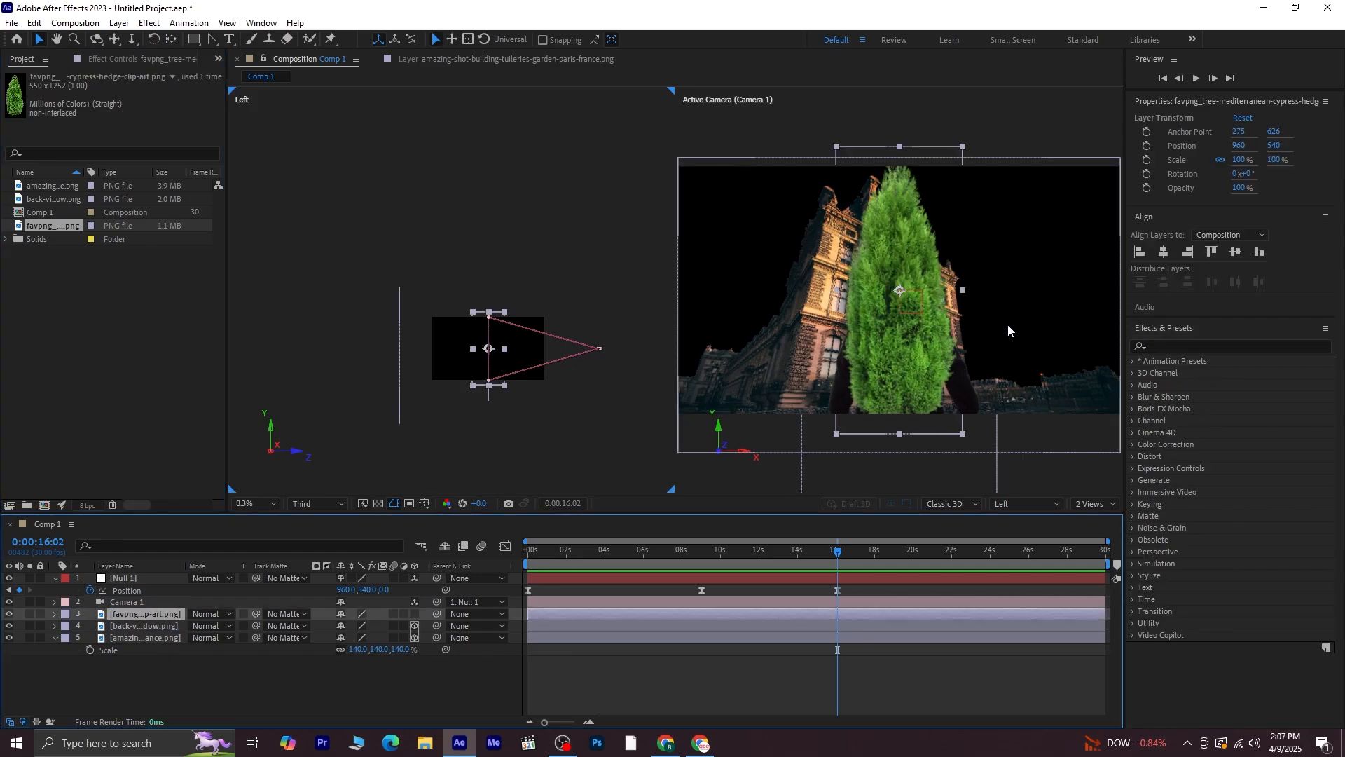
{"action": "left_click", "coordinate": [1194, 343]}
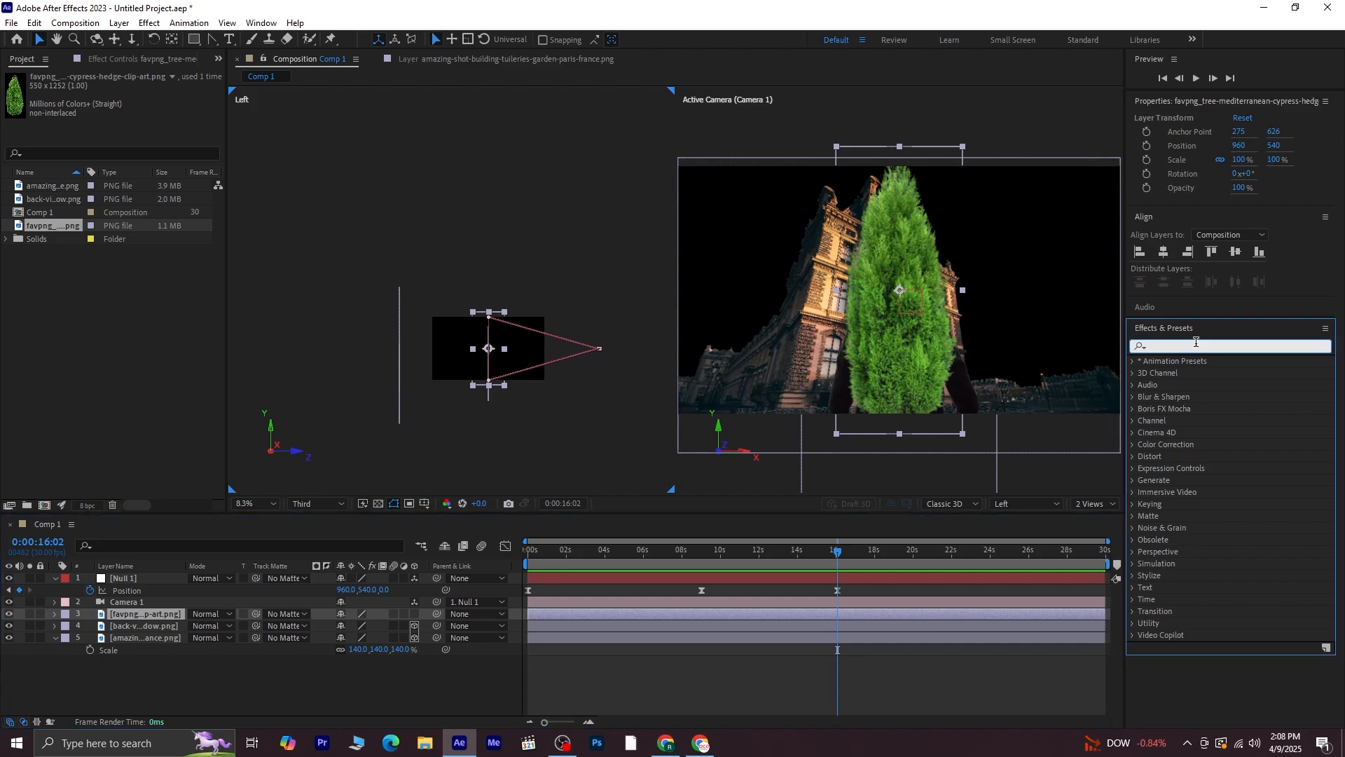
{"action": "type", "text": "lume"}
{"action": "double_click", "coordinate": [1197, 373]}
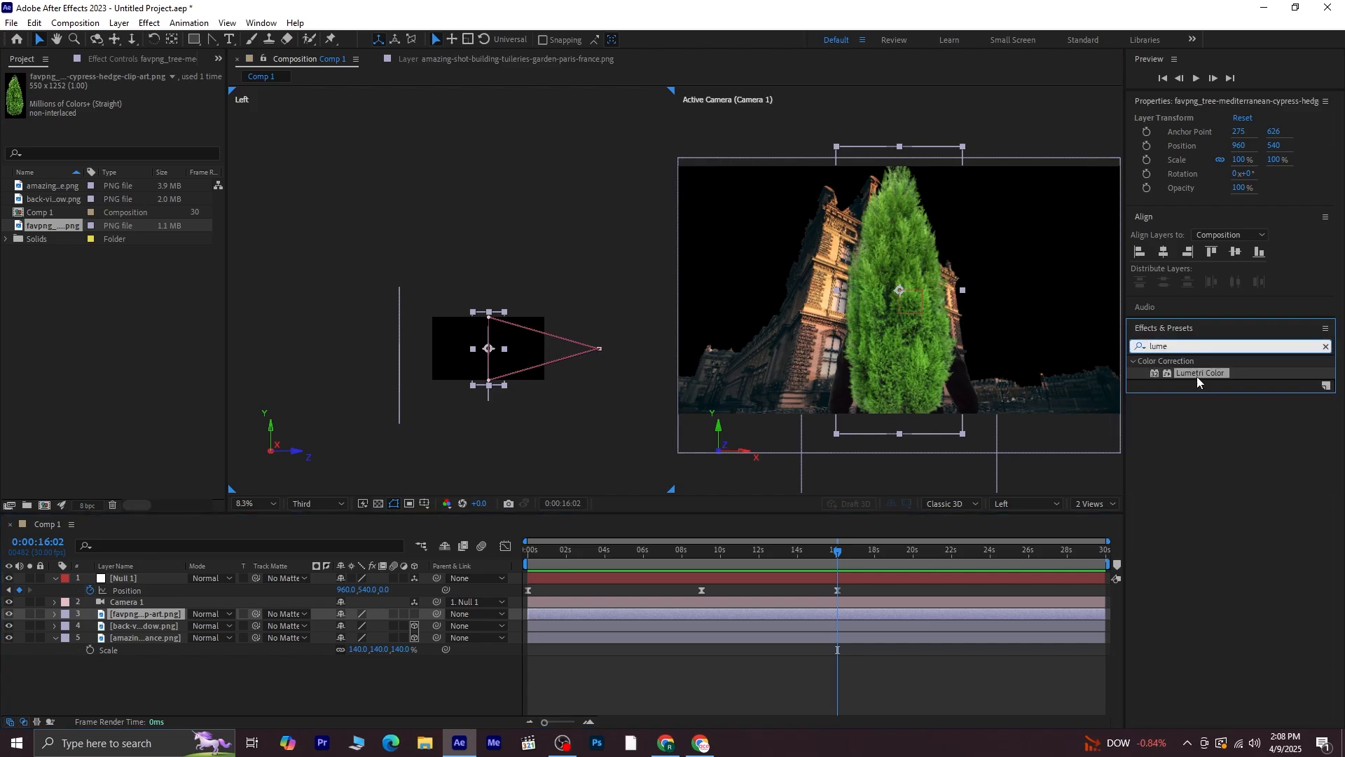
In Lumetri Basic Correction, warm the tree by setting Temperature to 65 and Tint to 118
{"action": "left_click", "coordinate": [18, 112]}
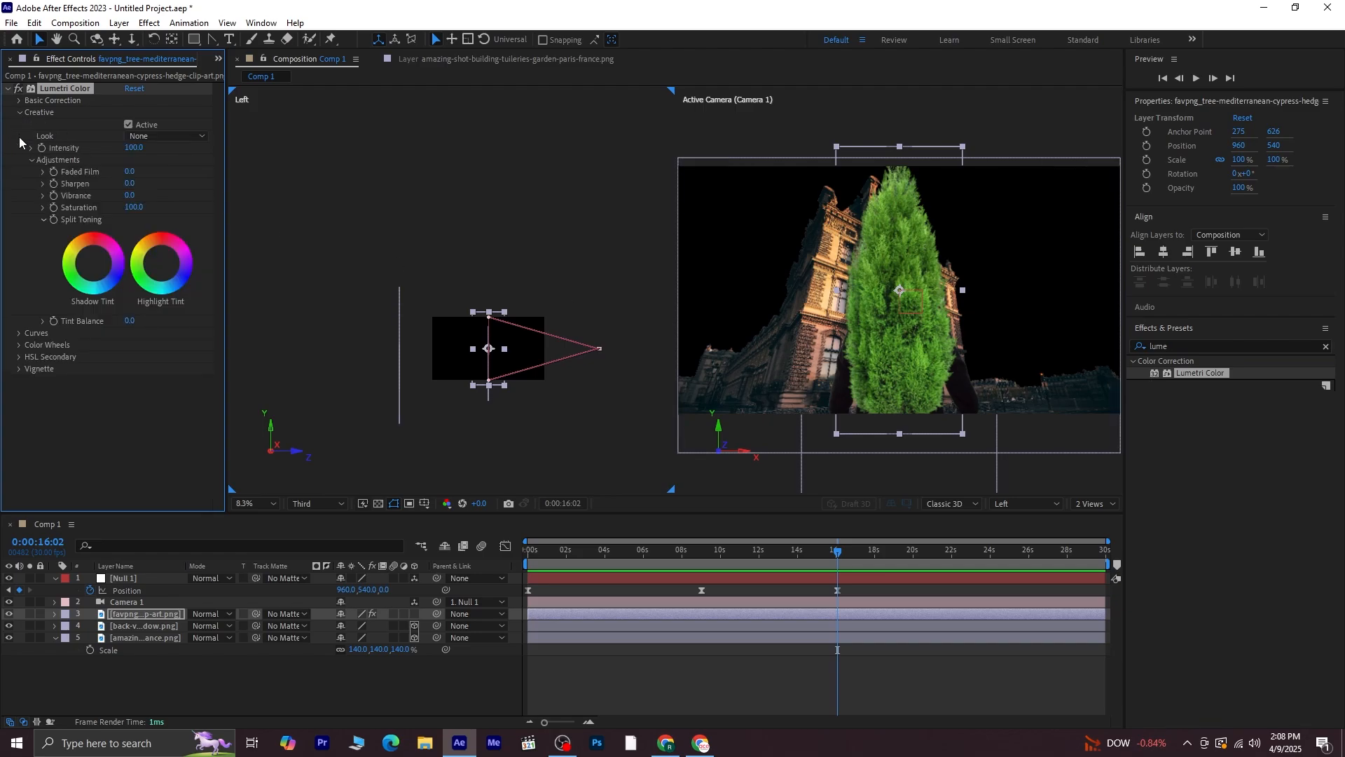
{"action": "left_click", "coordinate": [19, 102]}
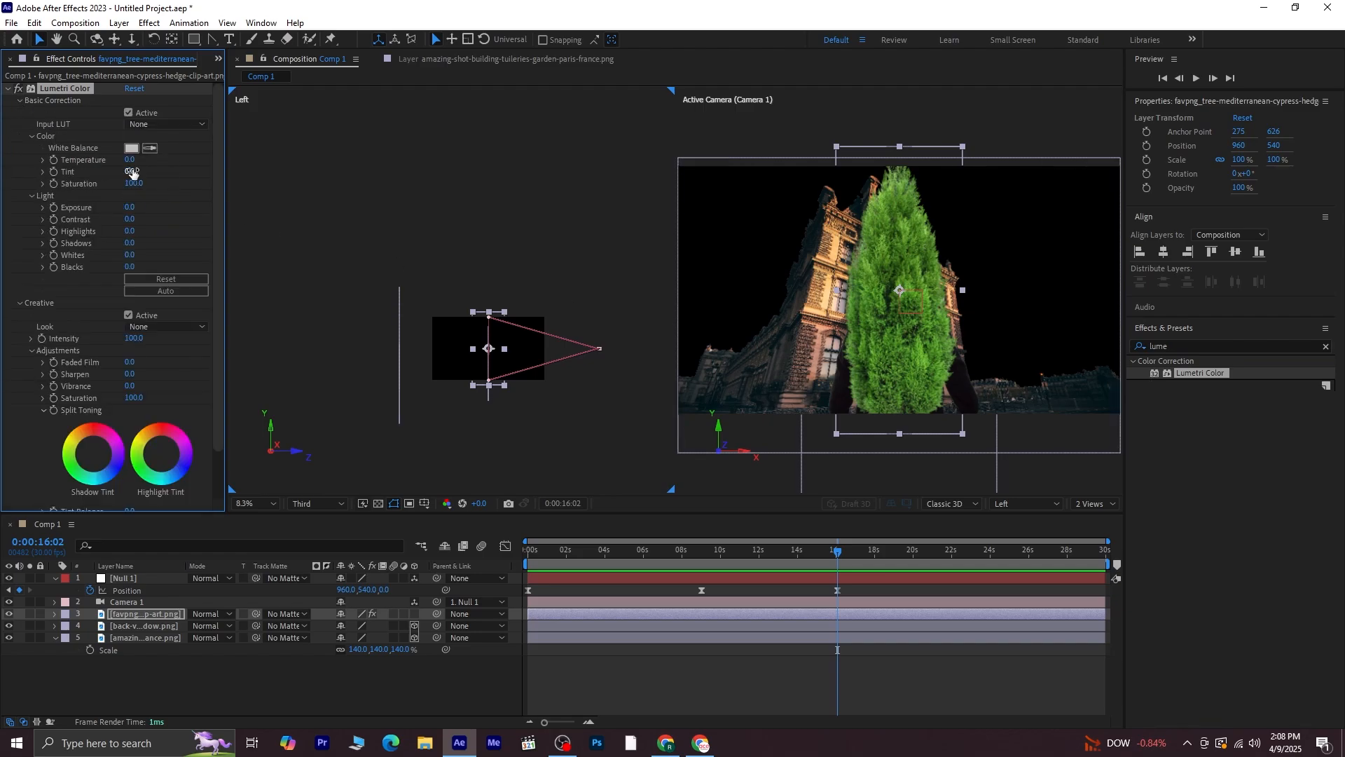
{"action": "left_click_drag", "start_coordinate": [132, 159], "coordinate": [160, 161]}
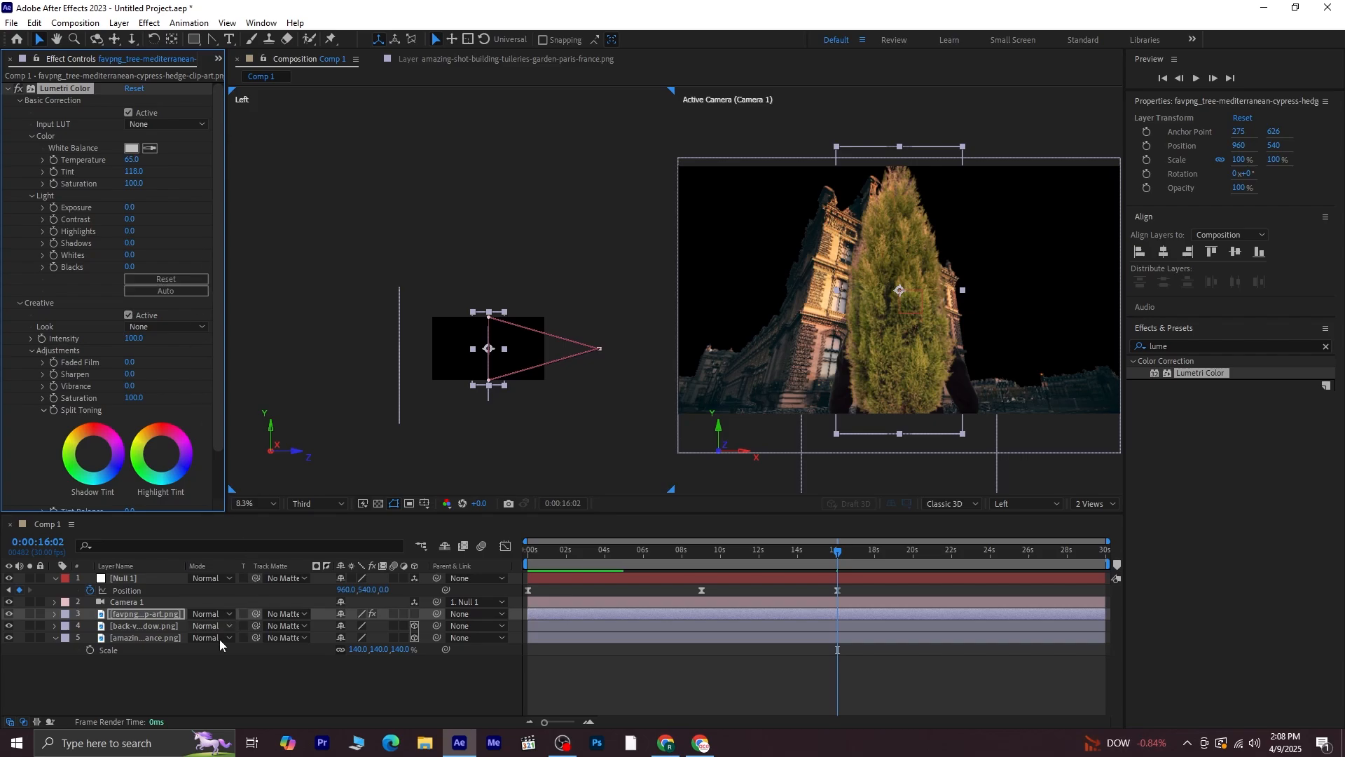
Collapse the effect, make the tree layer 3D and reveal its Position property
{"action": "left_click", "coordinate": [8, 89]}
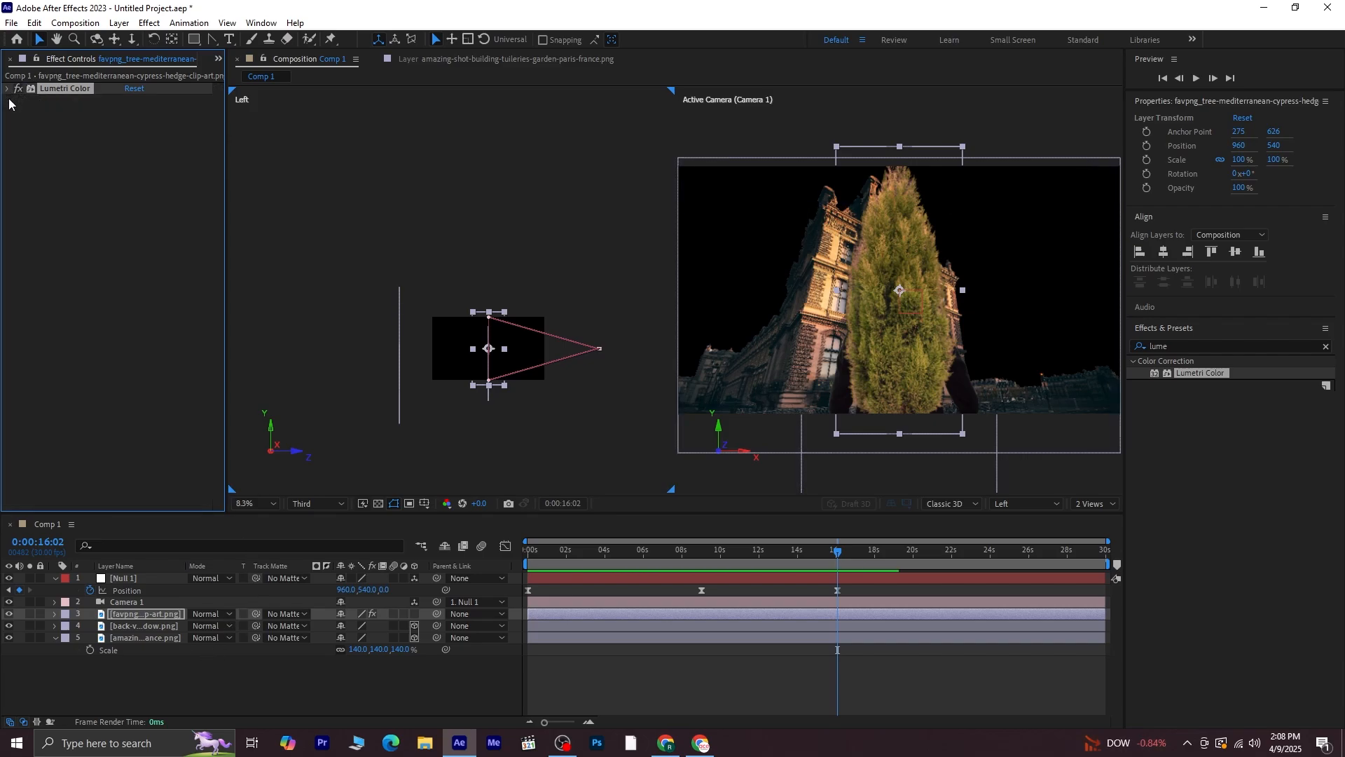
{"action": "left_click", "coordinate": [120, 343]}
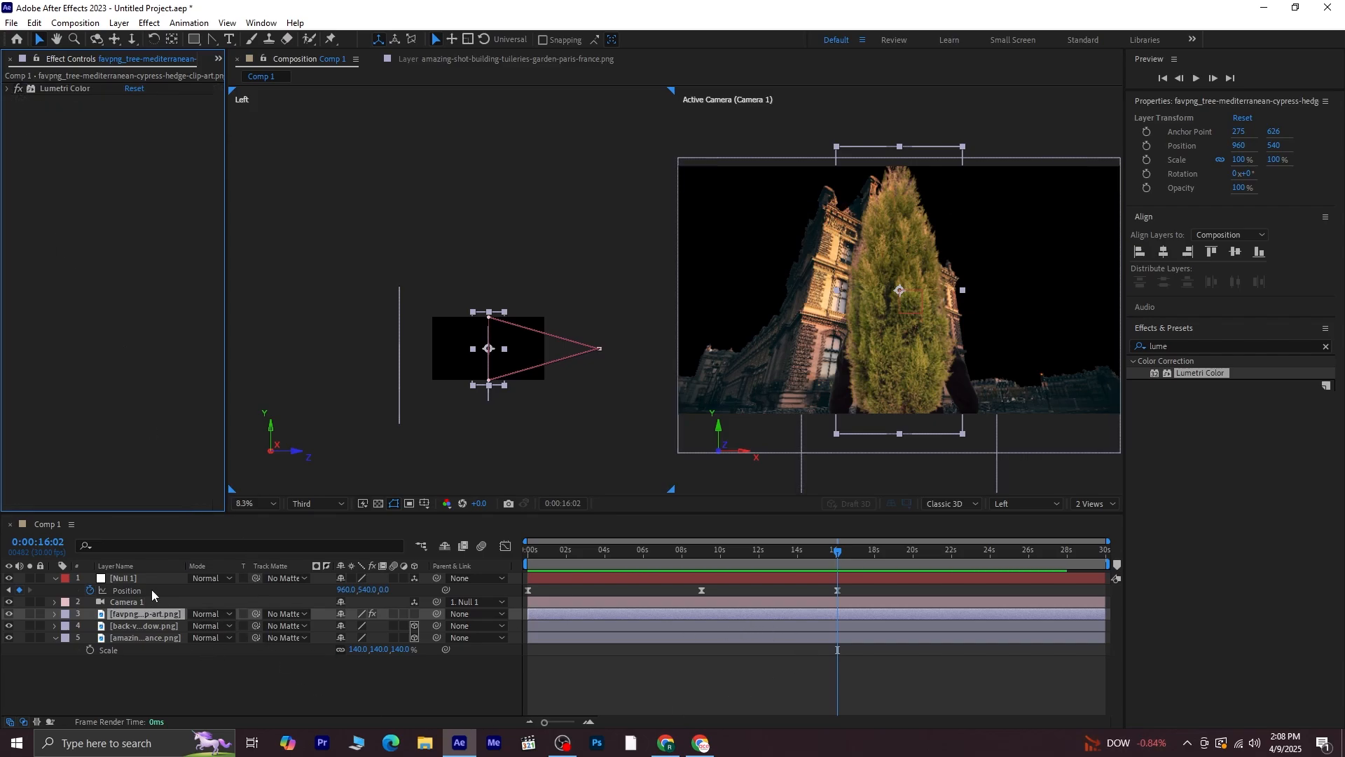
{"action": "left_click", "coordinate": [415, 614]}
{"action": "key", "text": "p"}
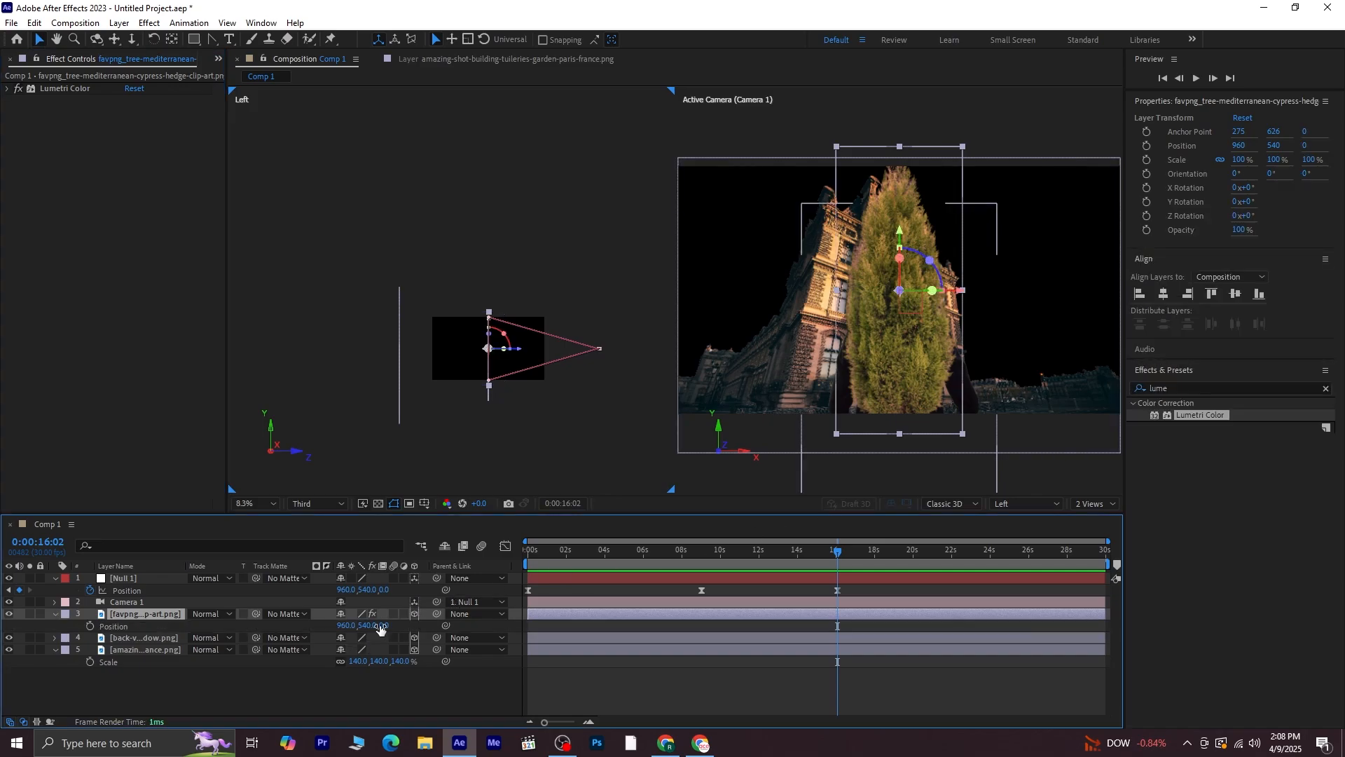
Set the tree's position to 1835, 540, -395 so it stands at the frame's right edge in front
{"action": "left_click_drag", "start_coordinate": [383, 626], "coordinate": [104, 628]}
{"action": "left_click_drag", "start_coordinate": [342, 625], "coordinate": [965, 640]}
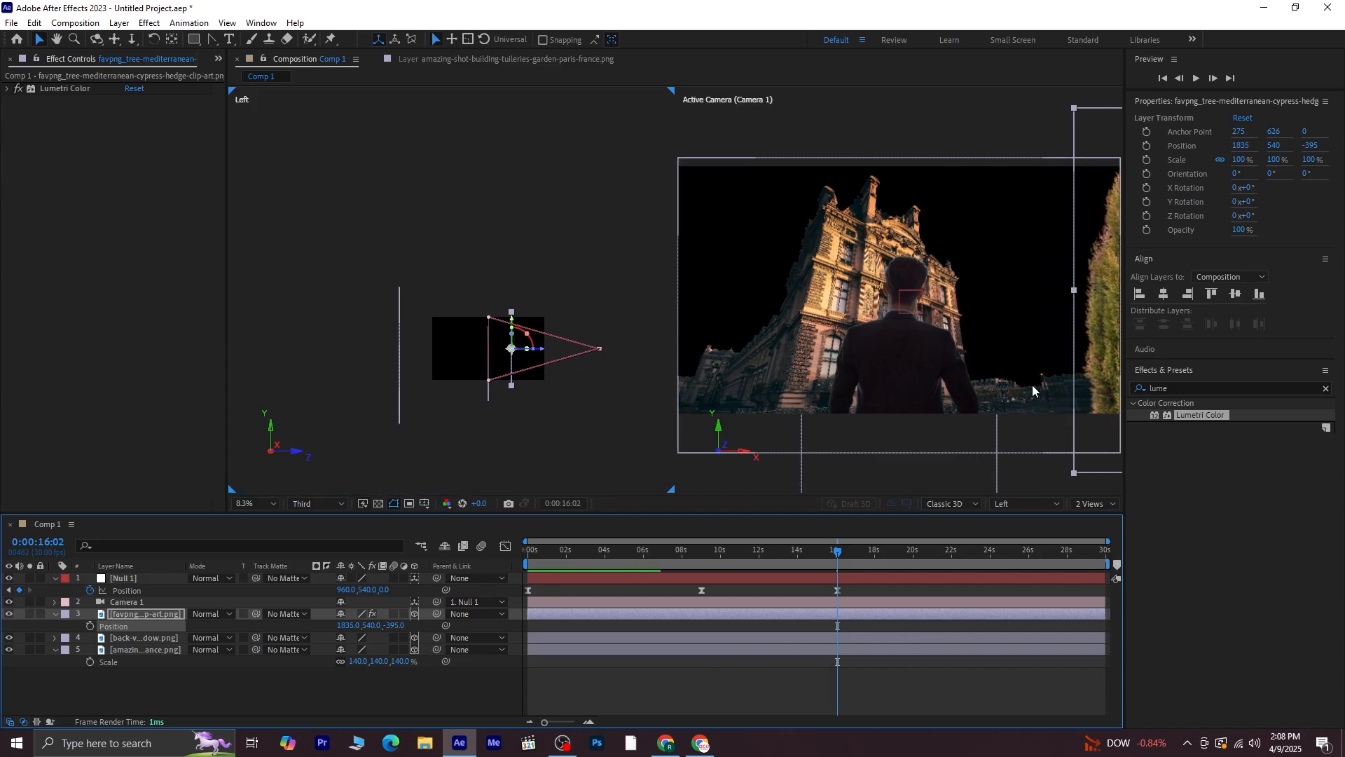
{"action": "left_click_drag", "start_coordinate": [1031, 384], "coordinate": [981, 426]}
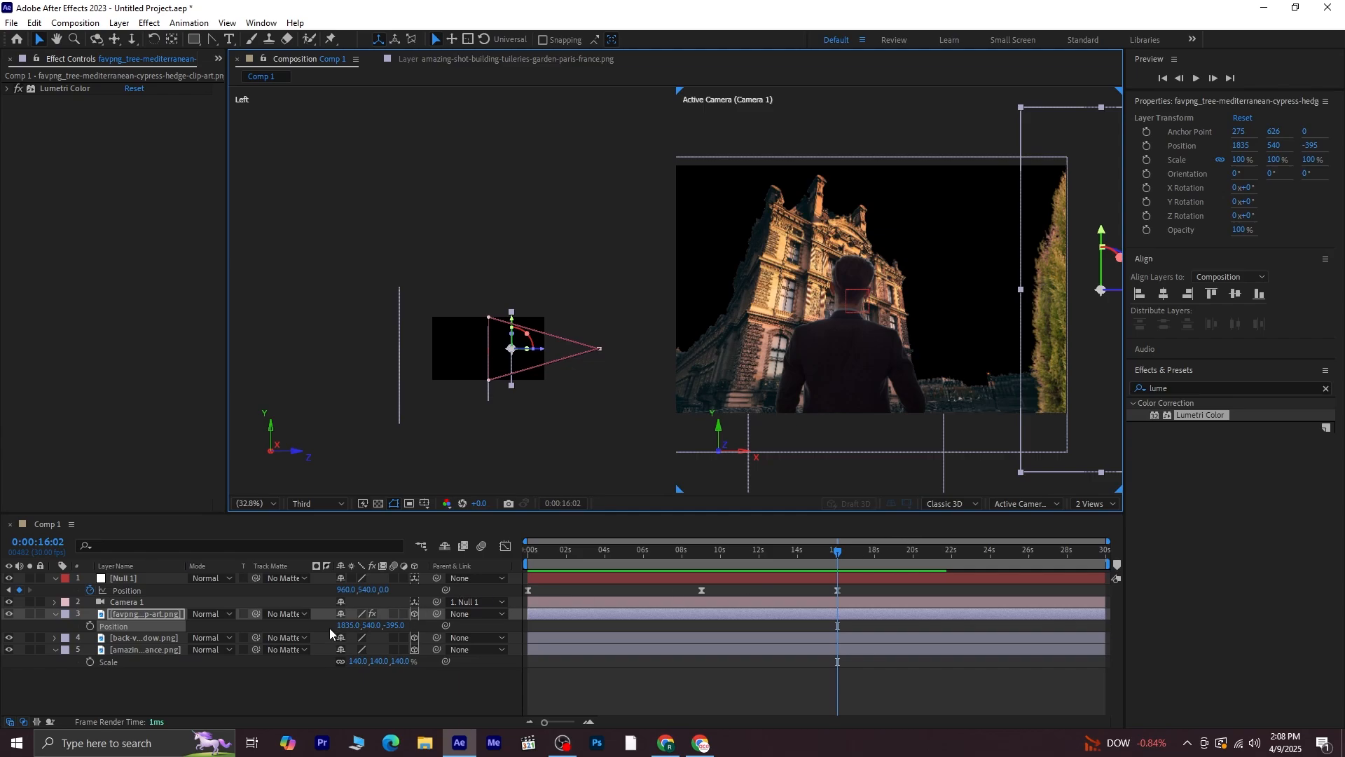
Nudge the tree's X position to 1876 and preview the scene from the start
{"action": "left_click_drag", "start_coordinate": [354, 626], "coordinate": [383, 627]}
{"action": "left_click_drag", "start_coordinate": [838, 553], "coordinate": [400, 564]}
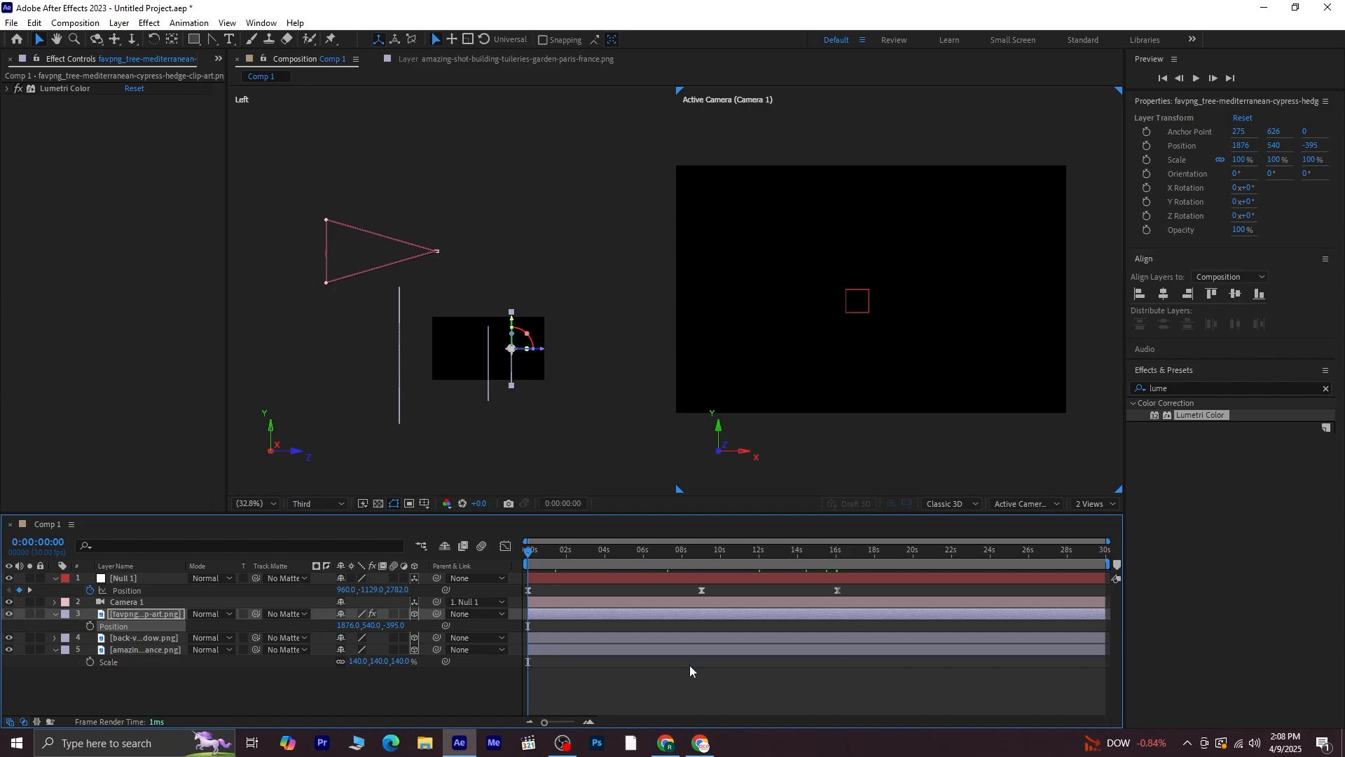
{"action": "left_click", "coordinate": [693, 683]}
{"action": "key", "text": "space"}
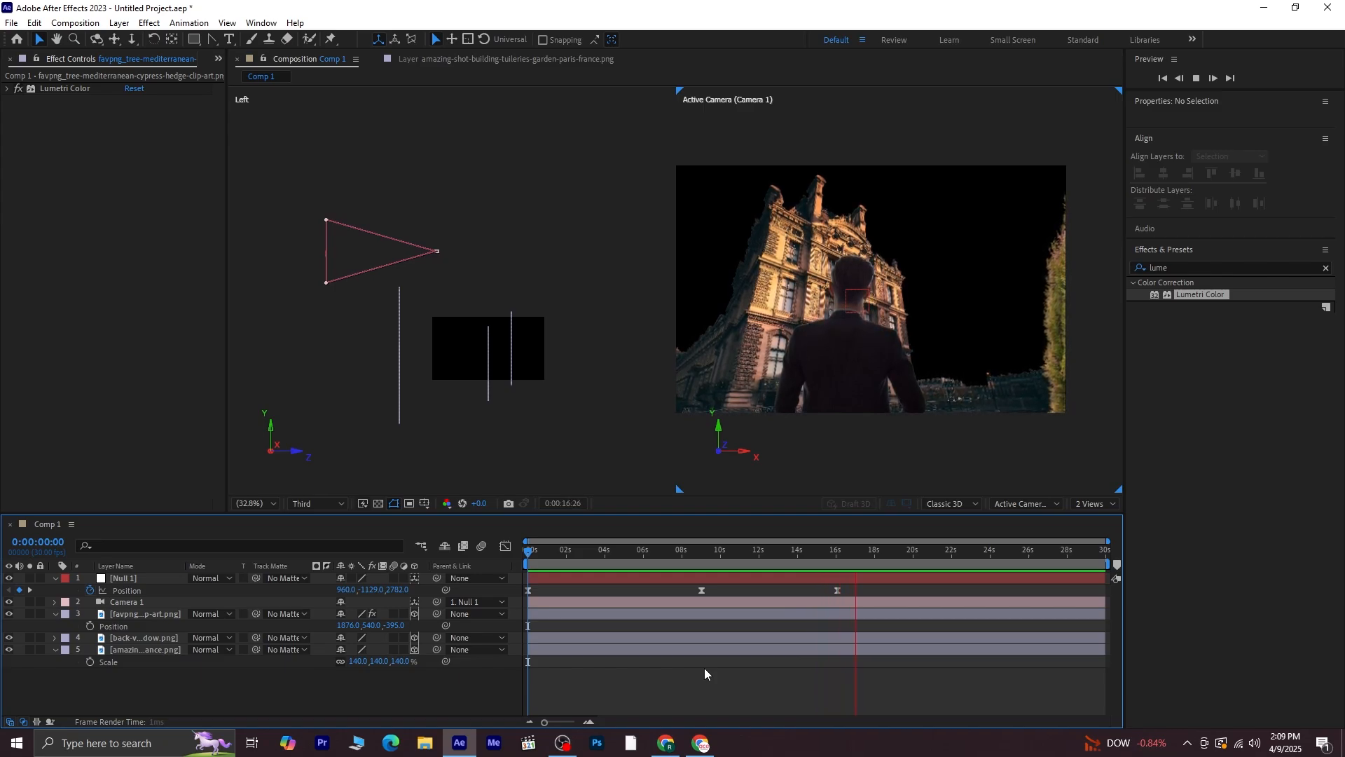
Move the null's end Position keyframe earlier, to about 13 seconds
{"action": "left_click", "coordinate": [876, 549]}
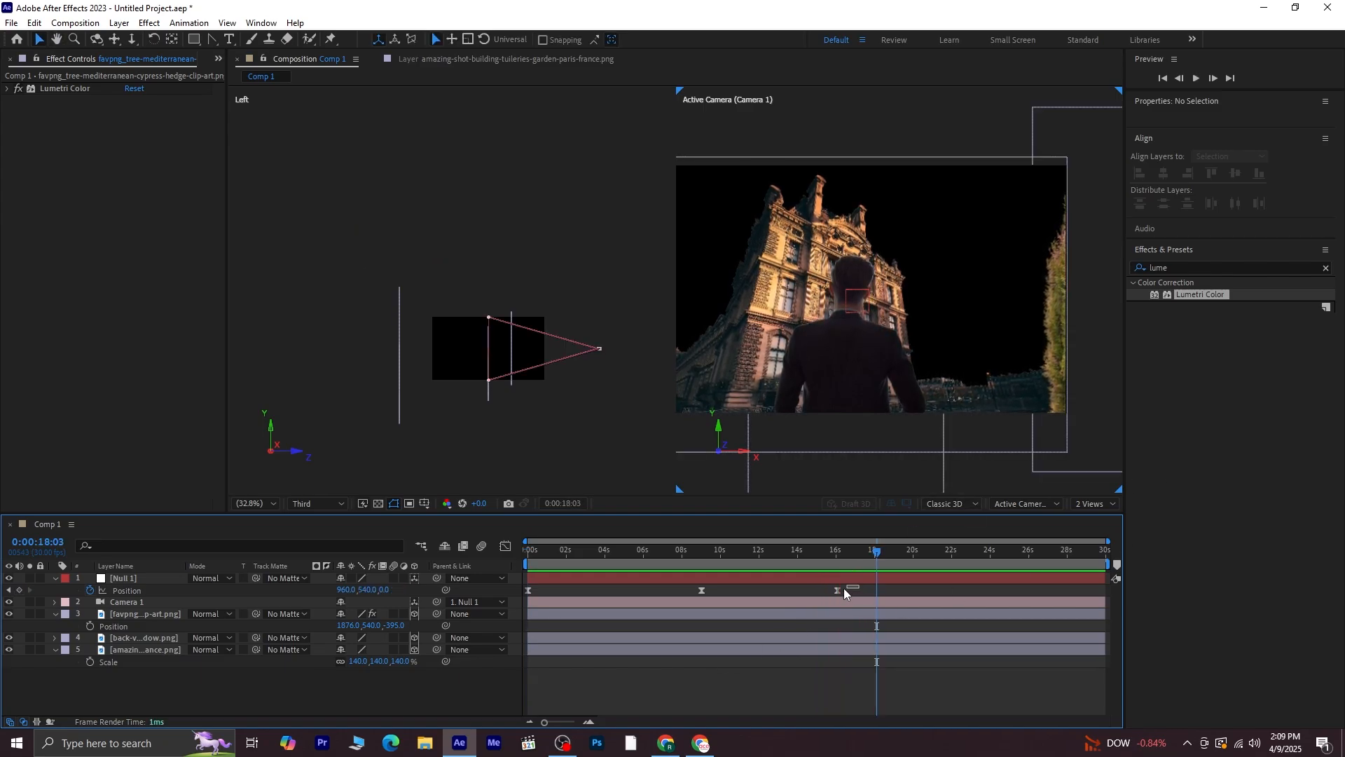
{"action": "left_click_drag", "start_coordinate": [844, 587], "coordinate": [690, 592]}
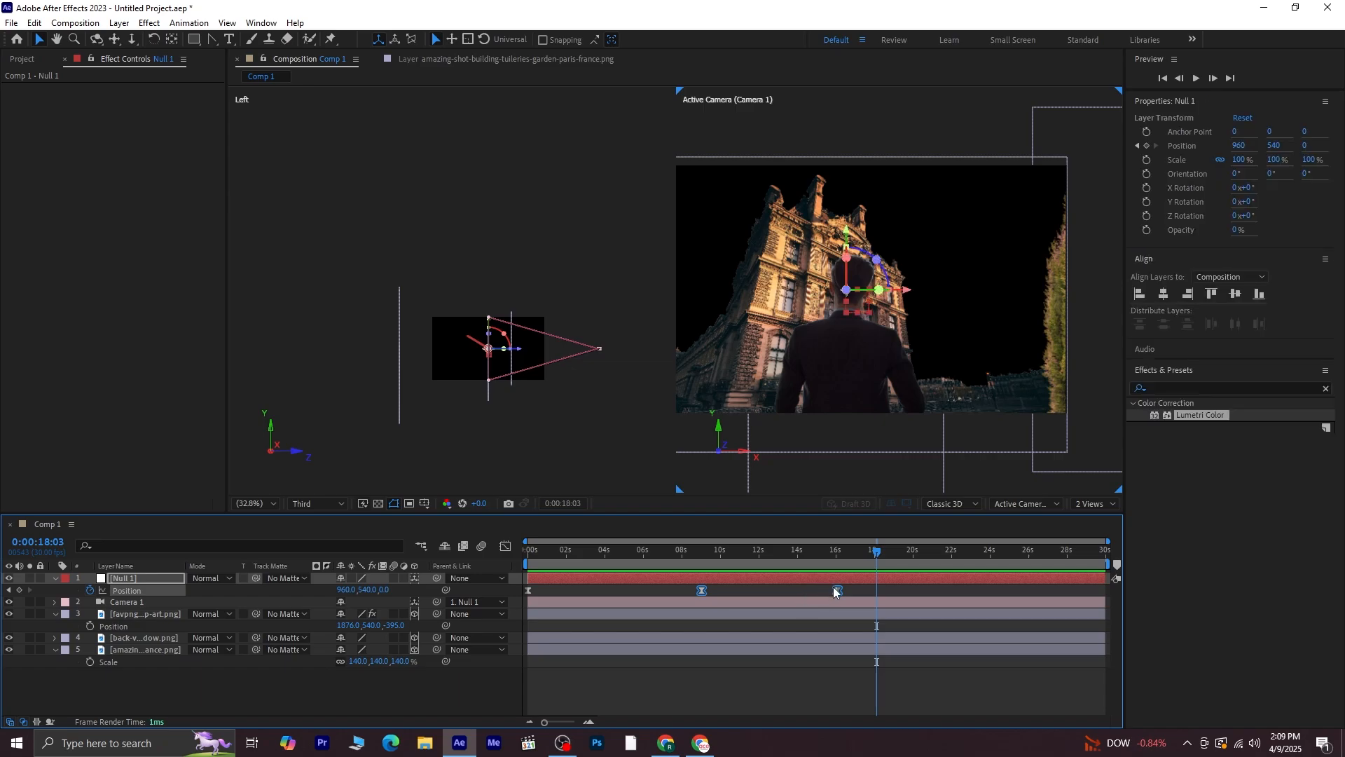
{"action": "left_click_drag", "start_coordinate": [836, 590], "coordinate": [783, 593]}
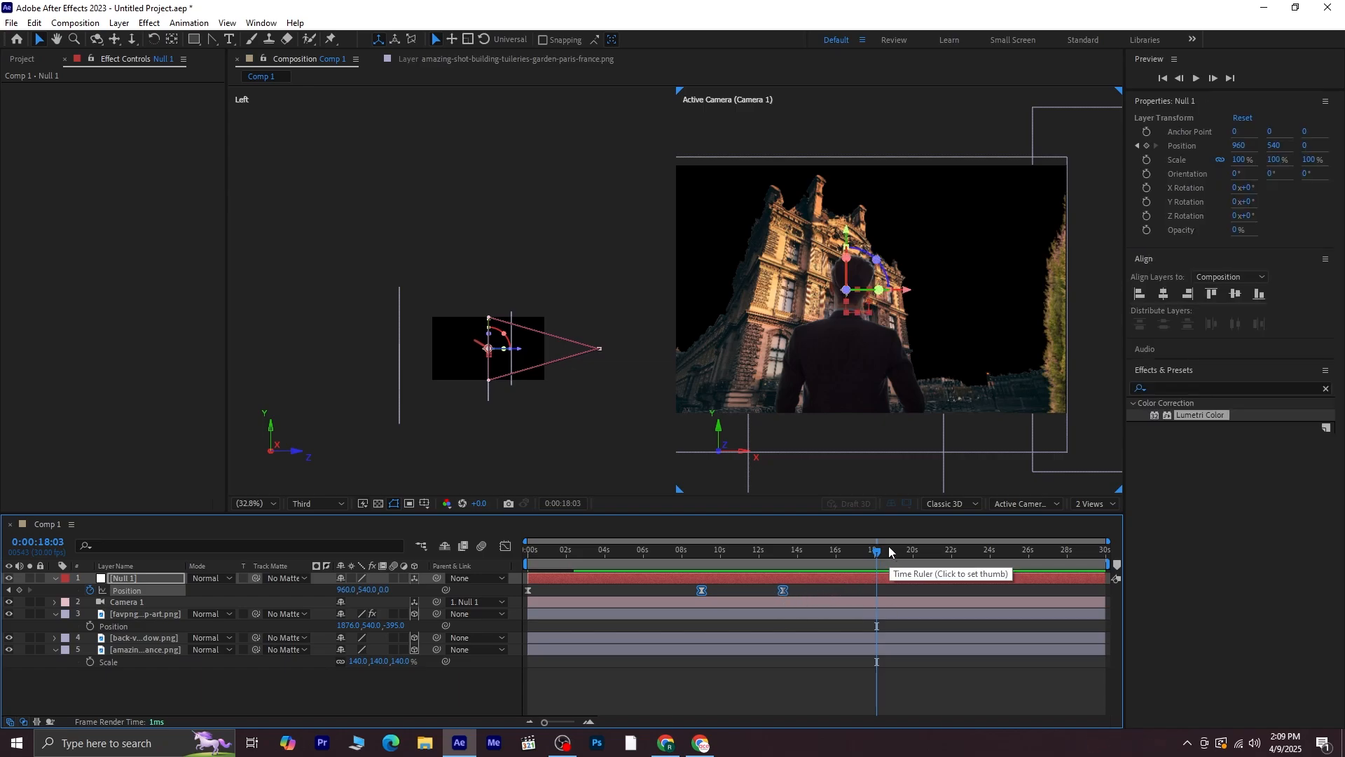
Preview the camera move from the start of the composition
{"action": "key", "text": "shift+Page_Up"}
{"action": "key", "text": "Home"}
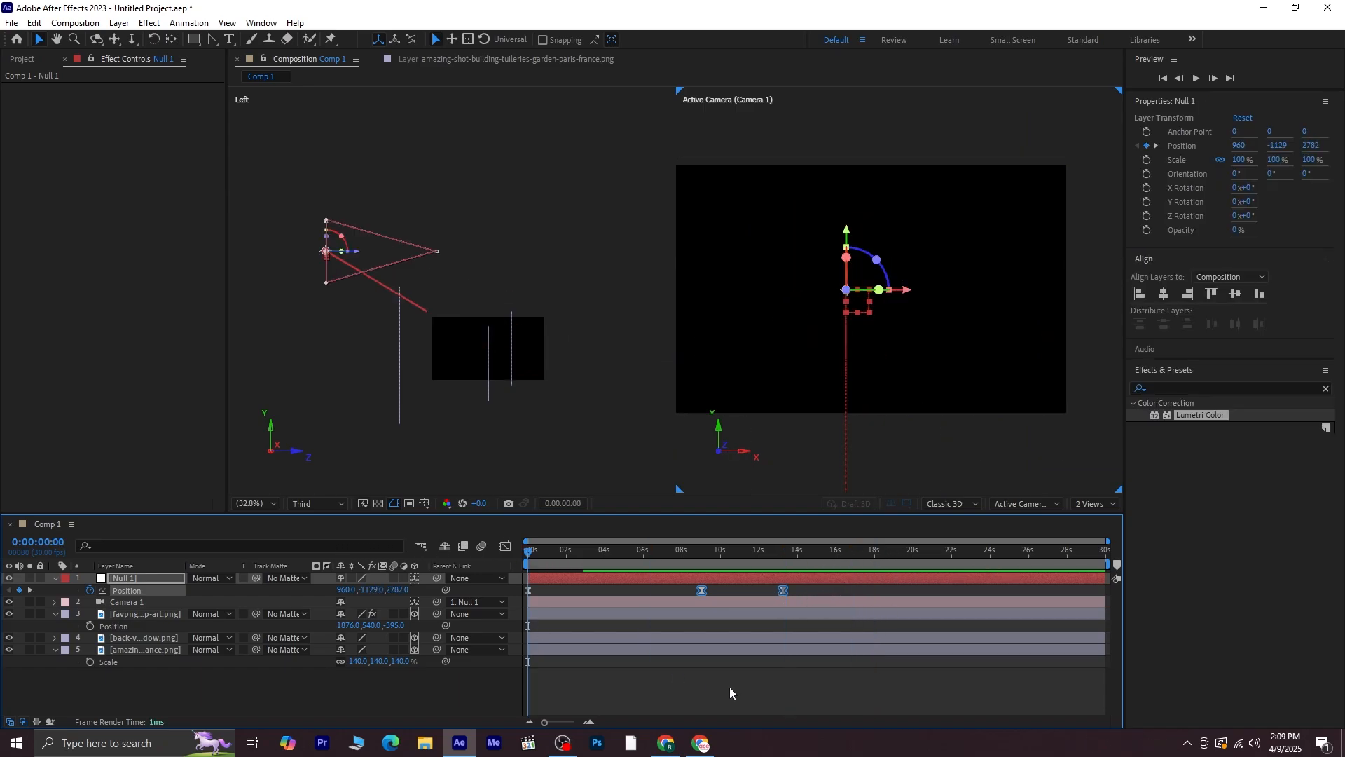
{"action": "left_click", "coordinate": [729, 686]}
{"action": "key", "text": "space"}
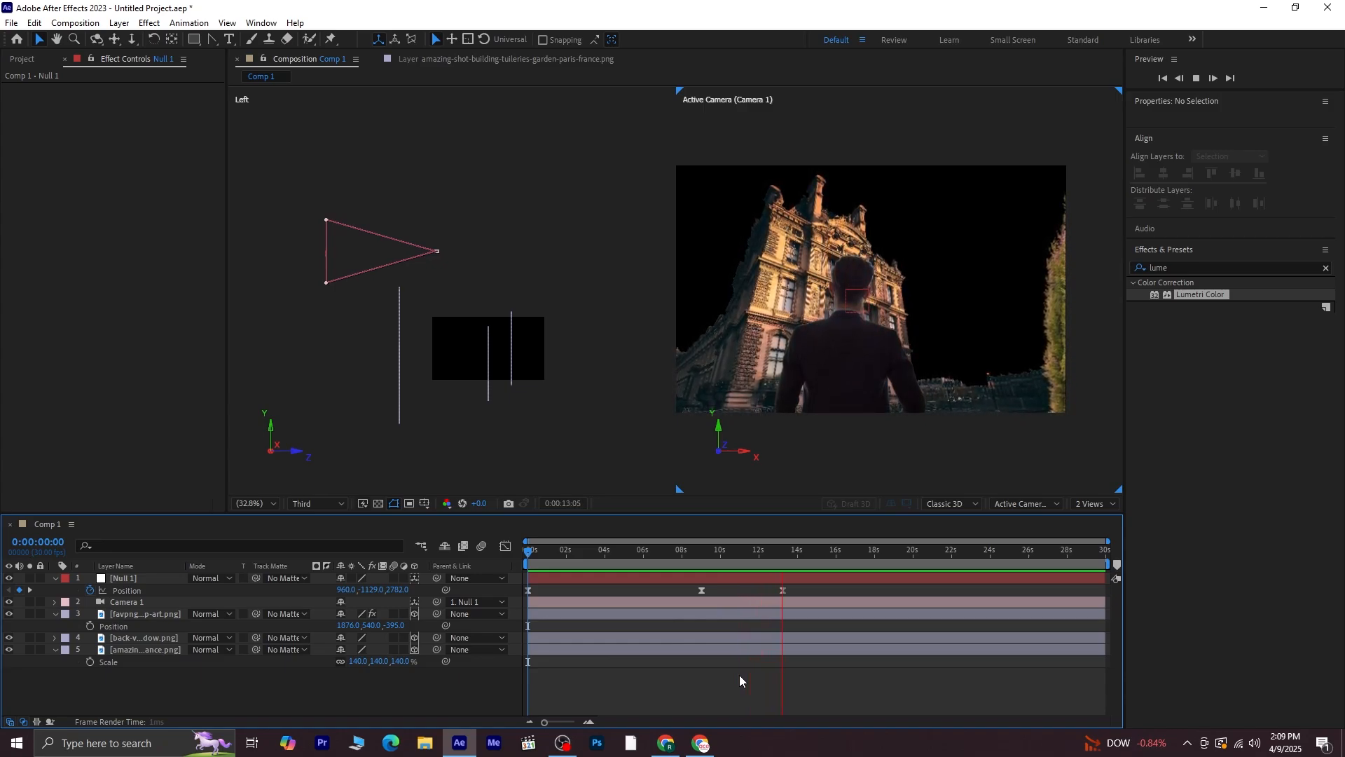
{"action": "key", "text": "space"}
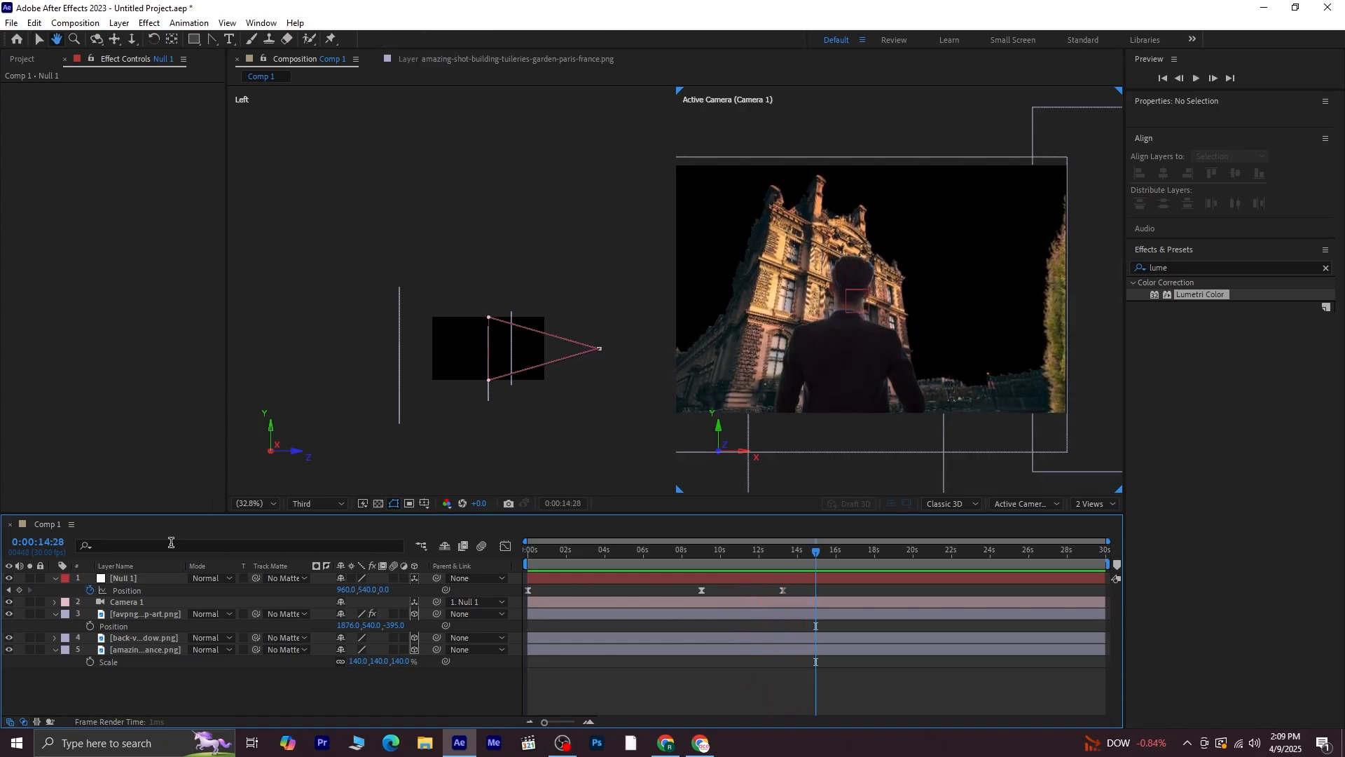
Duplicate the null and clear the Position keyframes on the new top copy
{"action": "left_click", "coordinate": [8, 590]}
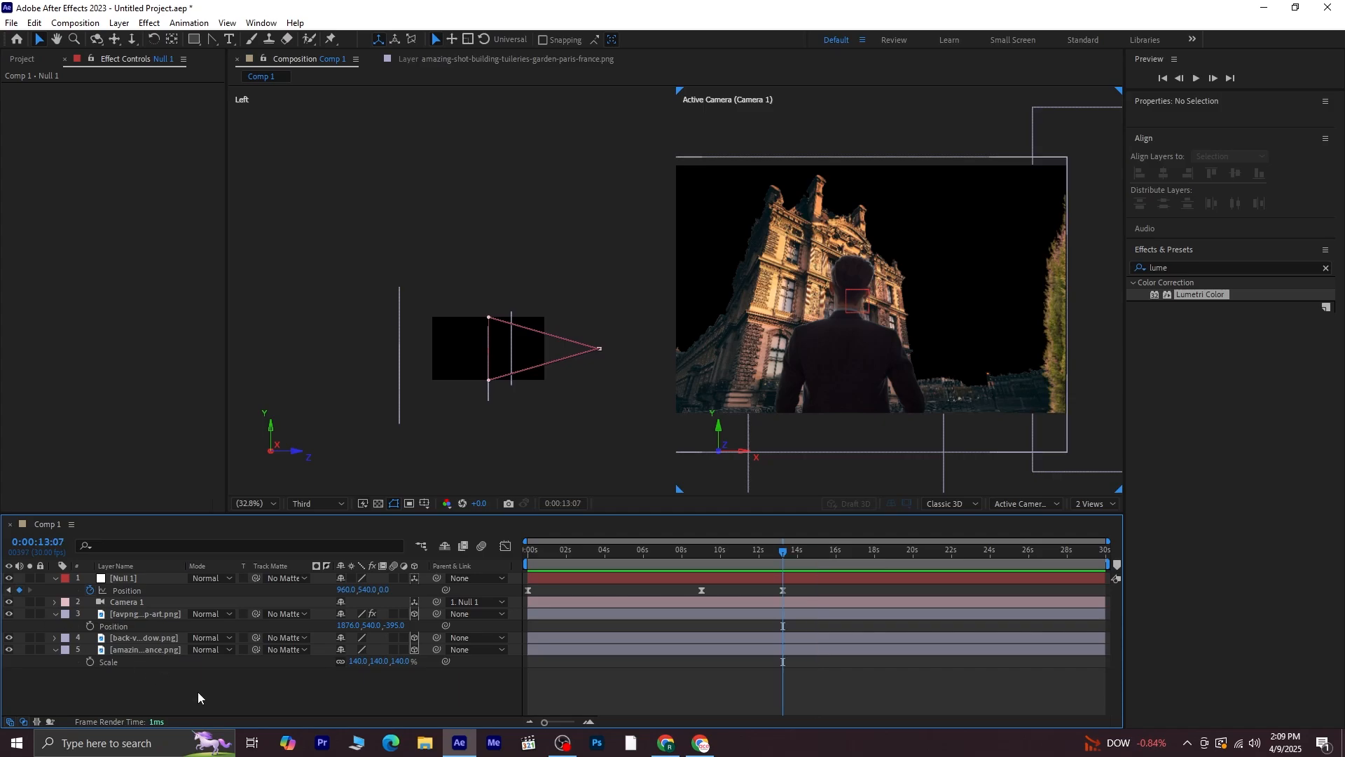
{"action": "left_click", "coordinate": [130, 577]}
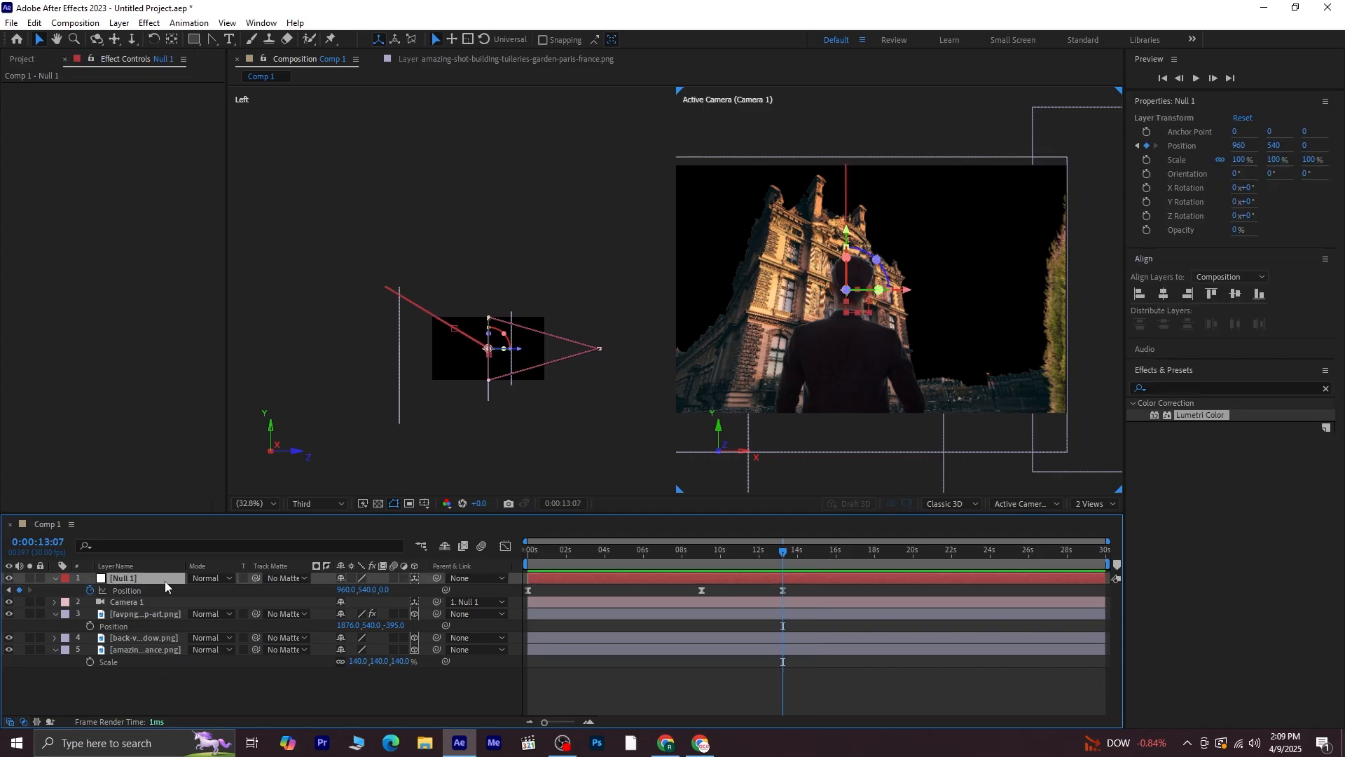
{"action": "key", "text": "ctrl+d"}
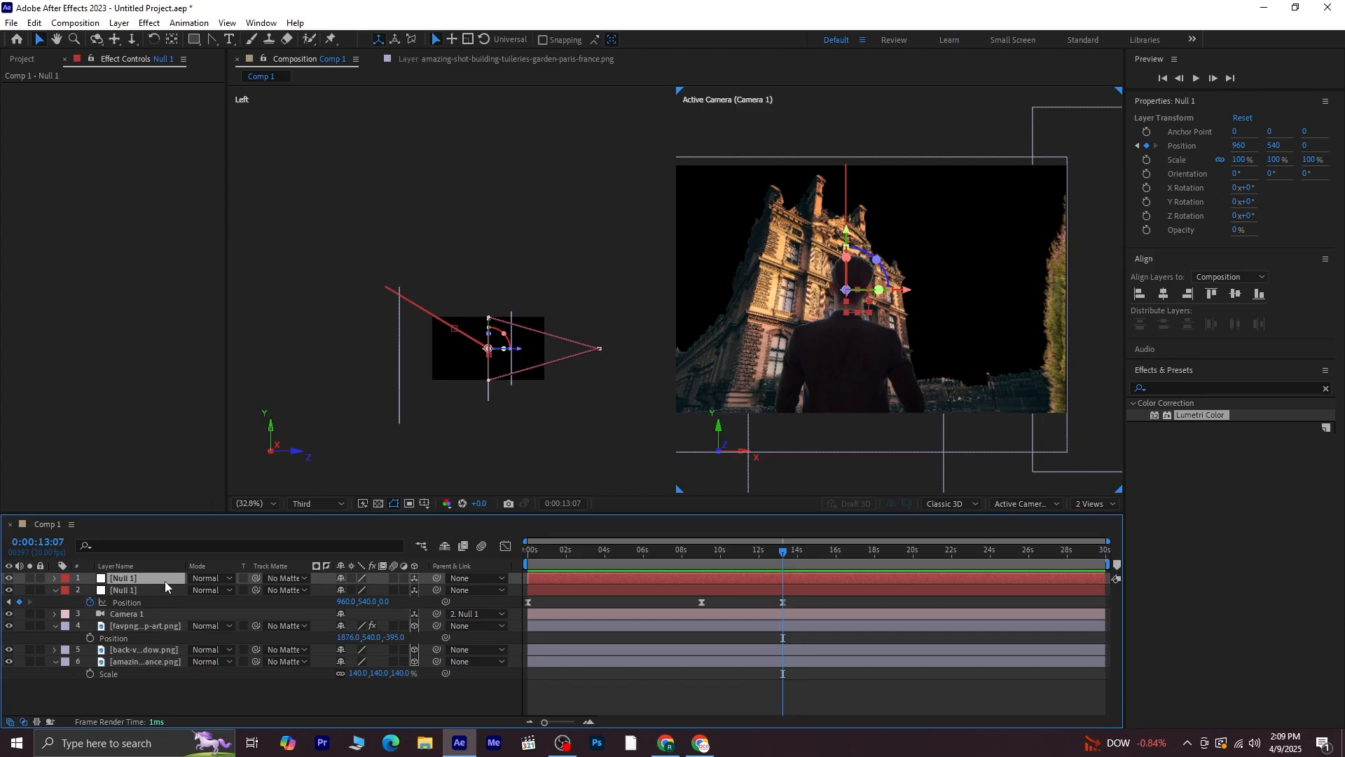
{"action": "key", "text": "p"}
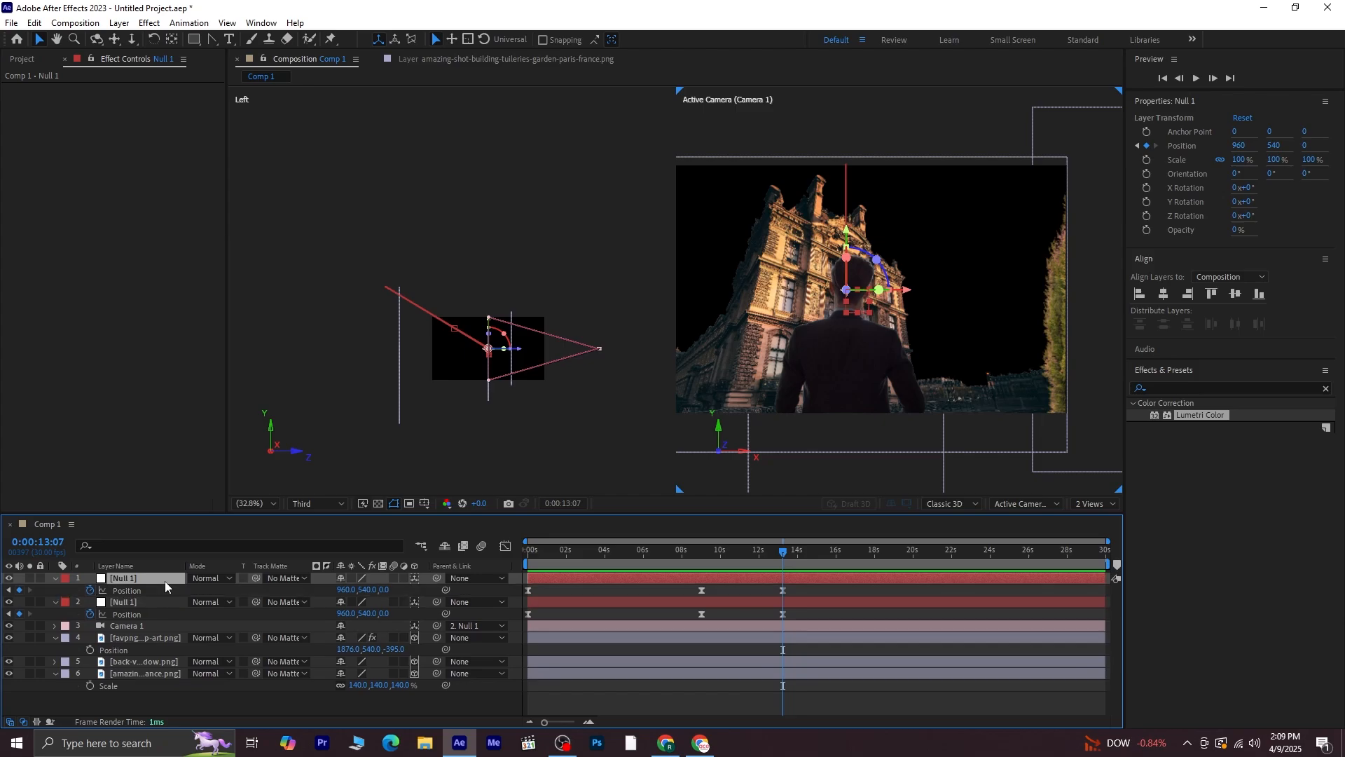
{"action": "left_click", "coordinate": [90, 589]}
Parent the animated null to the new top null
{"action": "left_click", "coordinate": [436, 605]}
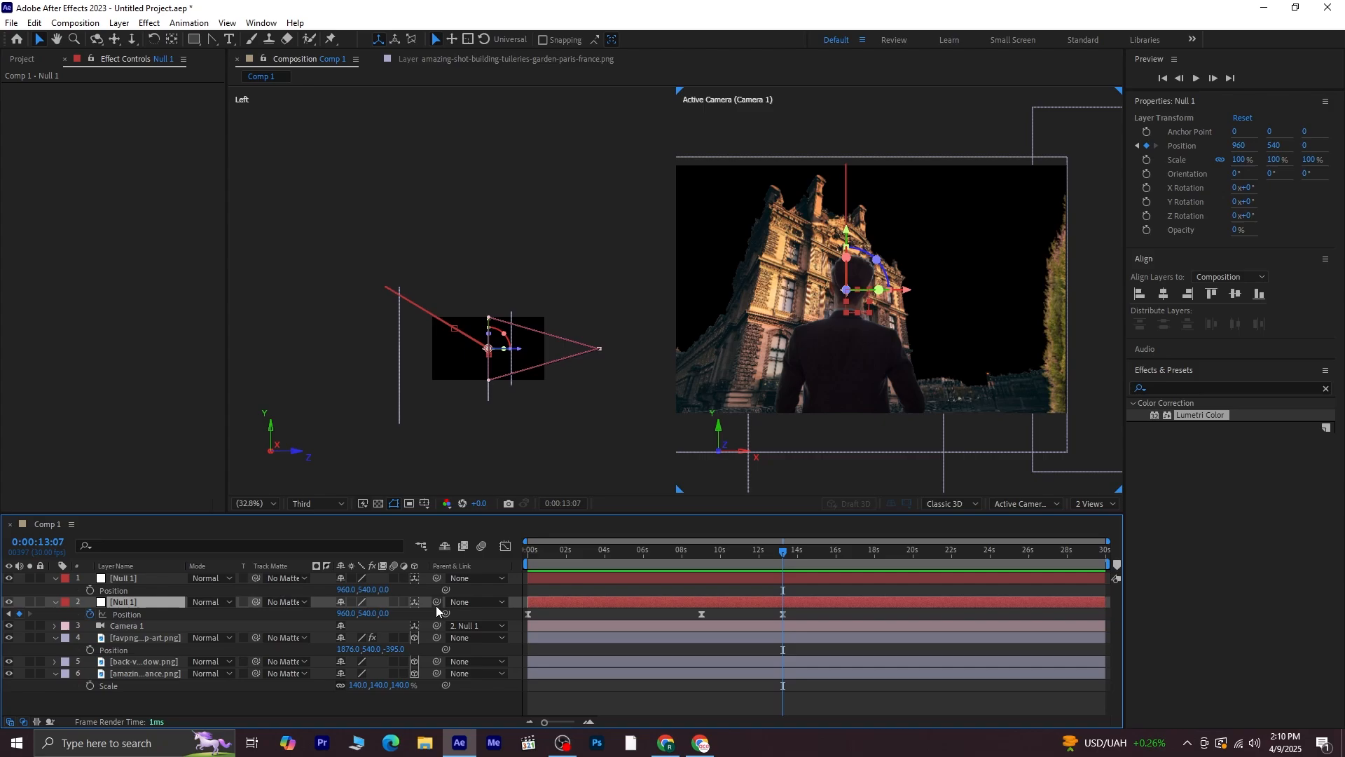
{"action": "left_click_drag", "start_coordinate": [436, 605], "coordinate": [132, 579]}
{"action": "left_click", "coordinate": [137, 579]}
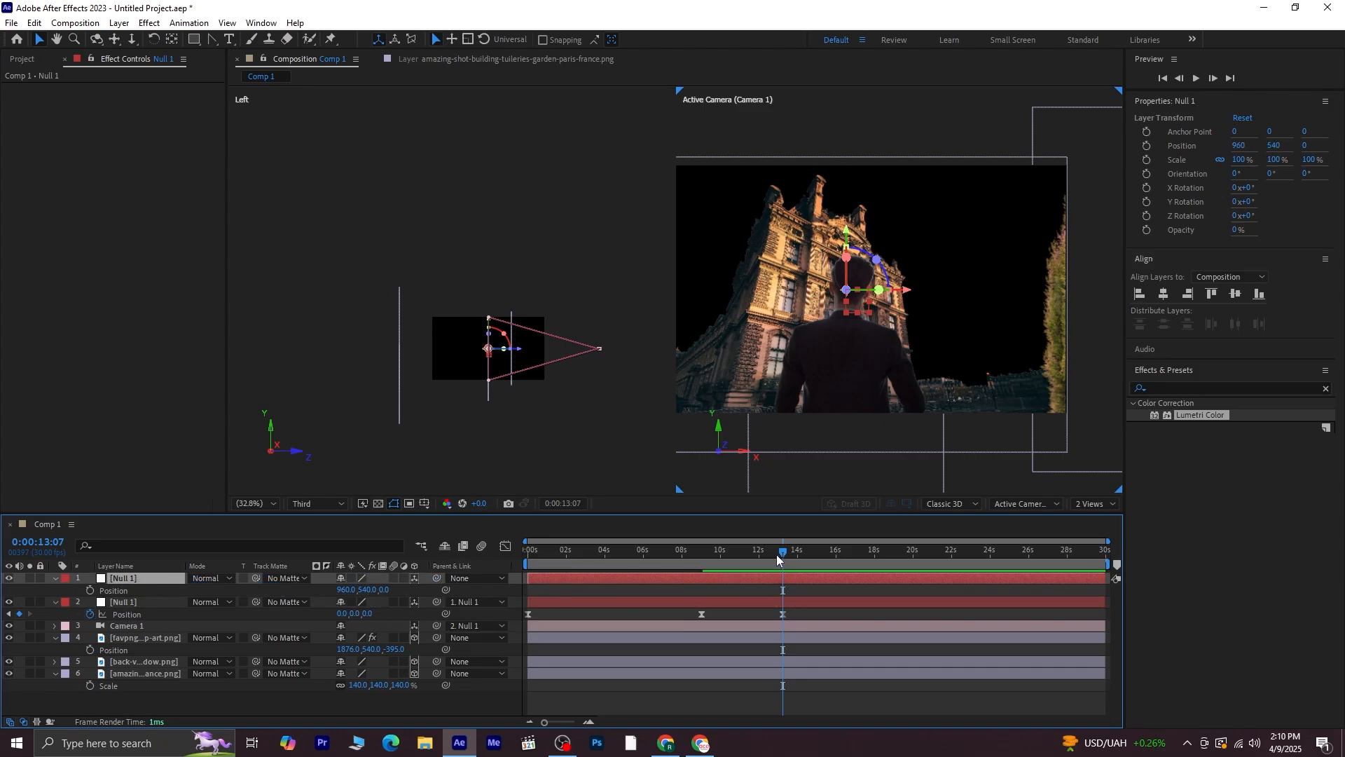
Keyframe the top null's Position at about 10 seconds, then set its X to 2686 at about 16 seconds
{"action": "left_click_drag", "start_coordinate": [778, 557], "coordinate": [720, 561]}
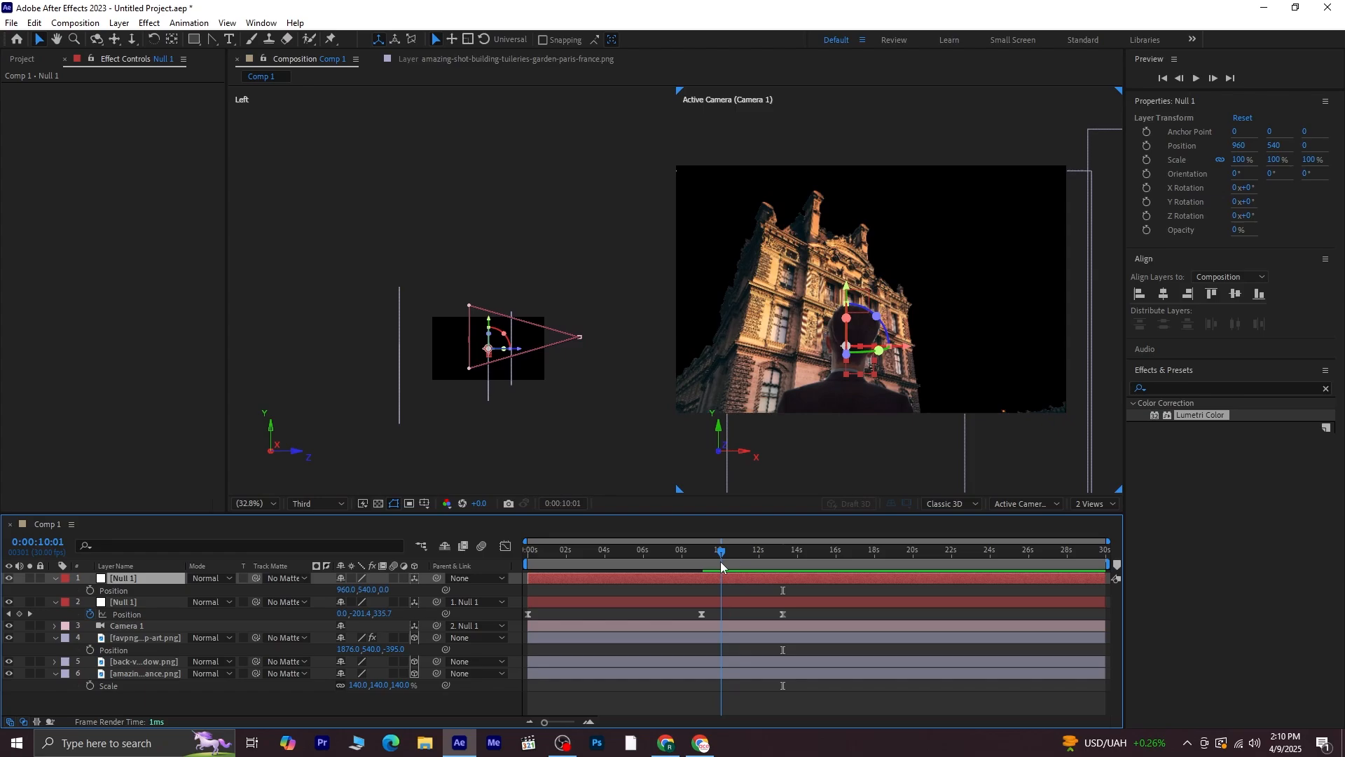
{"action": "key", "text": "alt+shift+p"}
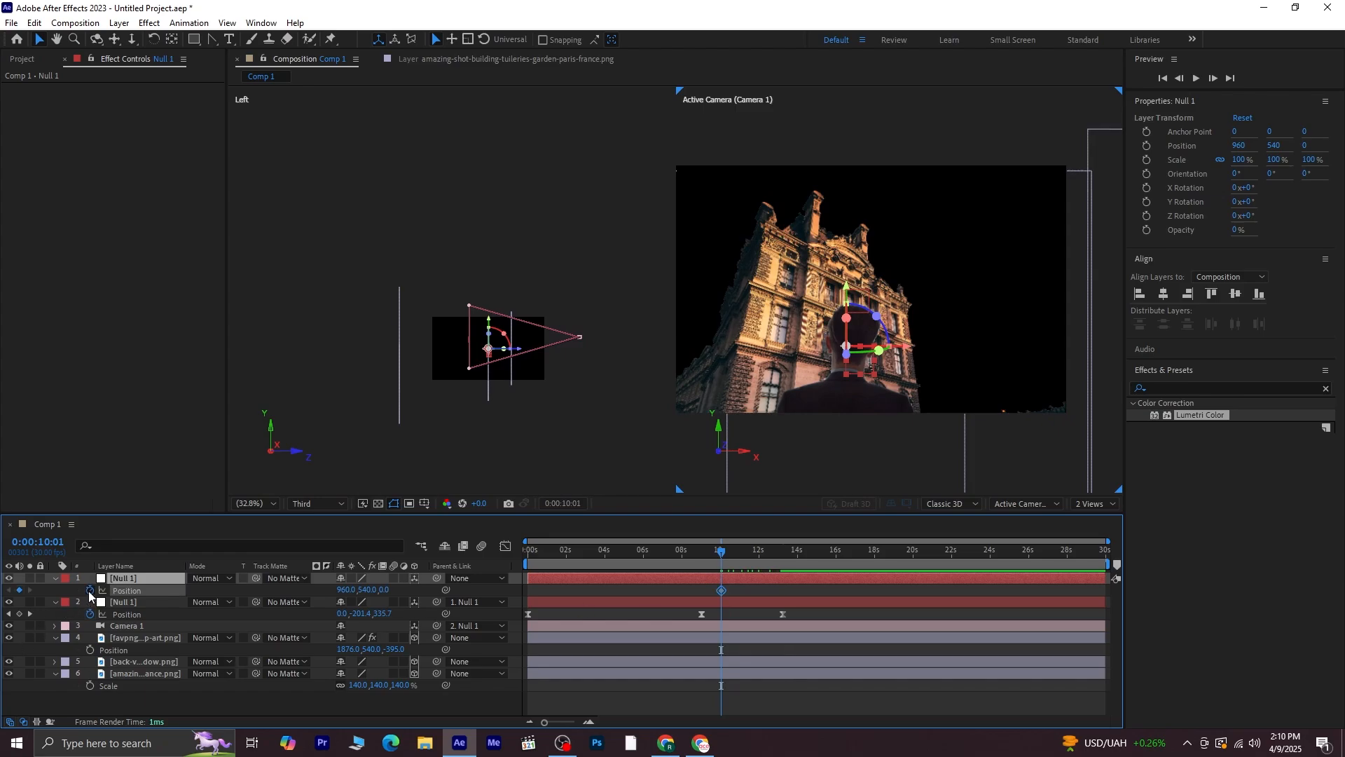
{"action": "left_click_drag", "start_coordinate": [768, 558], "coordinate": [839, 612]}
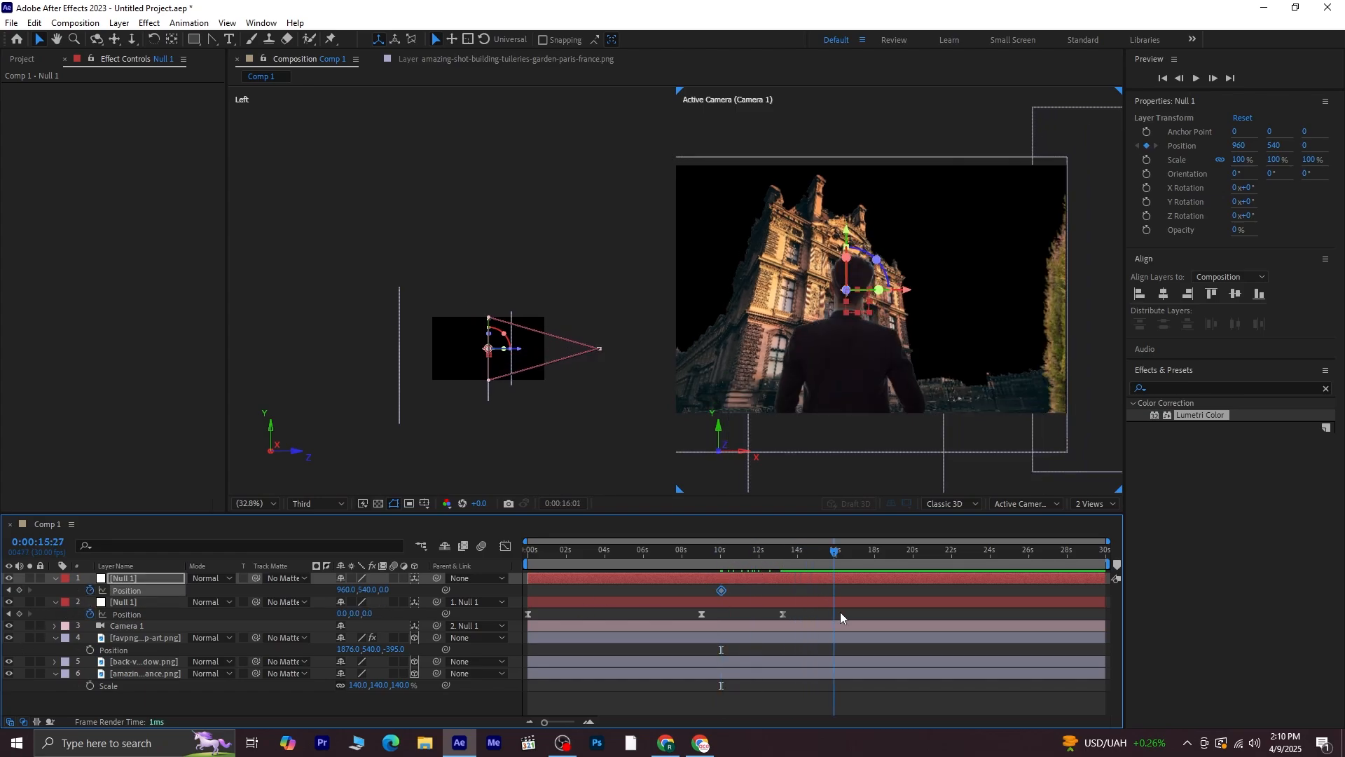
{"action": "left_click_drag", "start_coordinate": [346, 589], "coordinate": [1165, 588]}
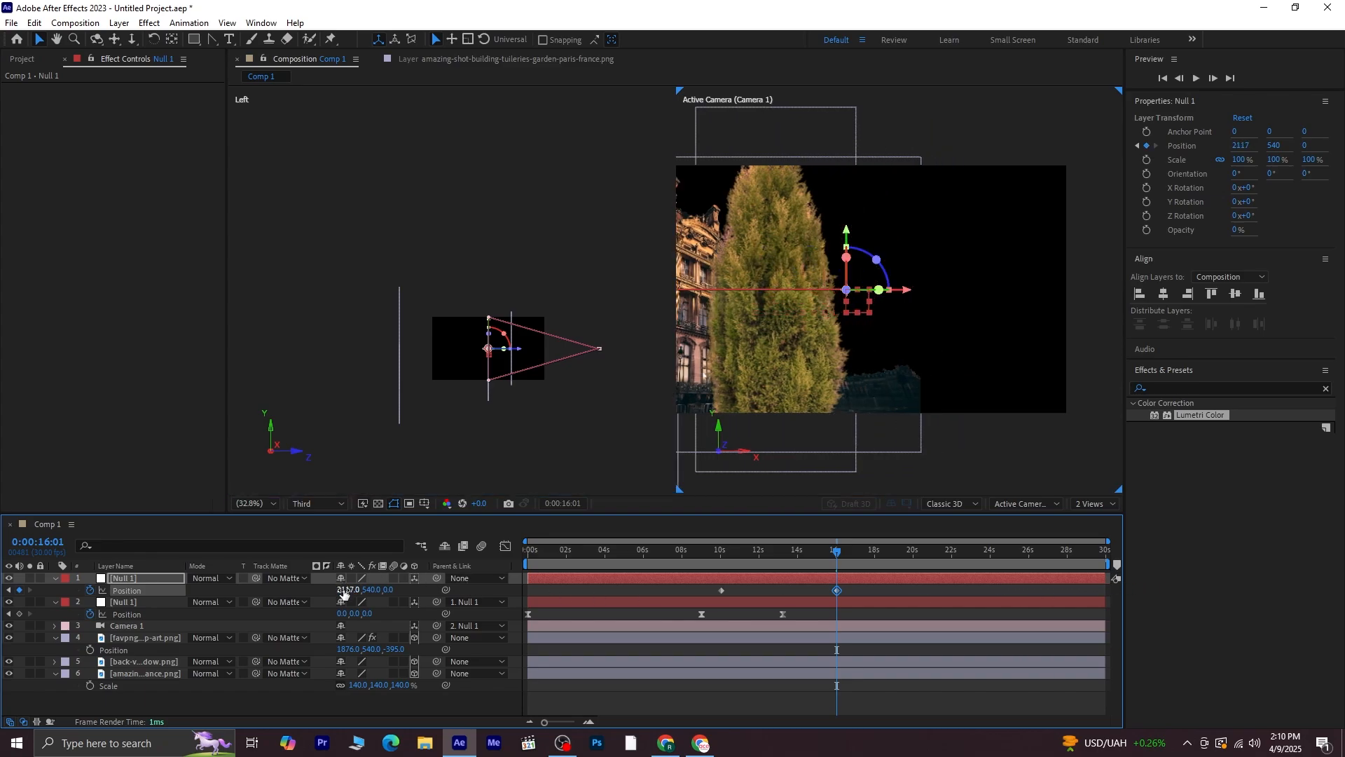
{"action": "left_click_drag", "start_coordinate": [343, 591], "coordinate": [751, 600]}
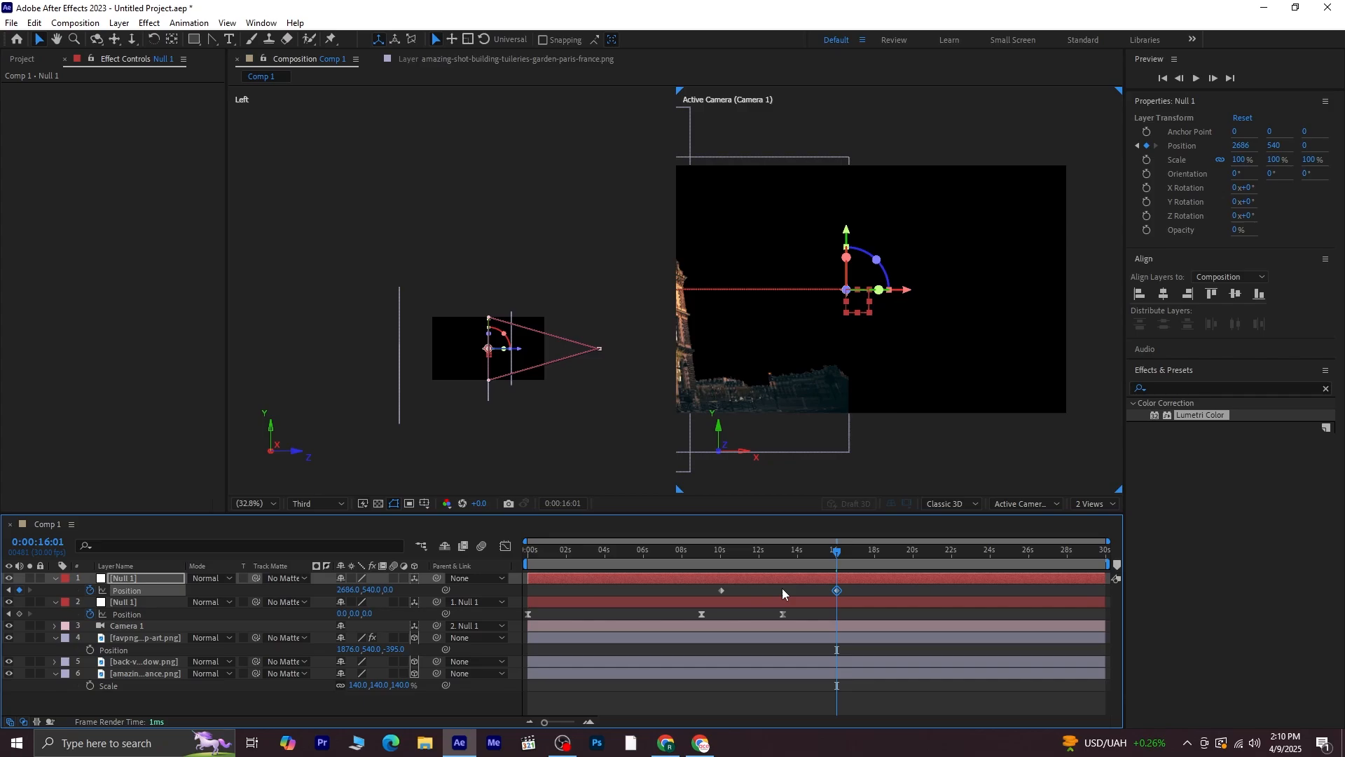
Apply Easy Ease to both of the top null's Position keyframes and preview the move
{"action": "left_click_drag", "start_coordinate": [884, 590], "coordinate": [704, 591]}
{"action": "key", "text": "F9"}
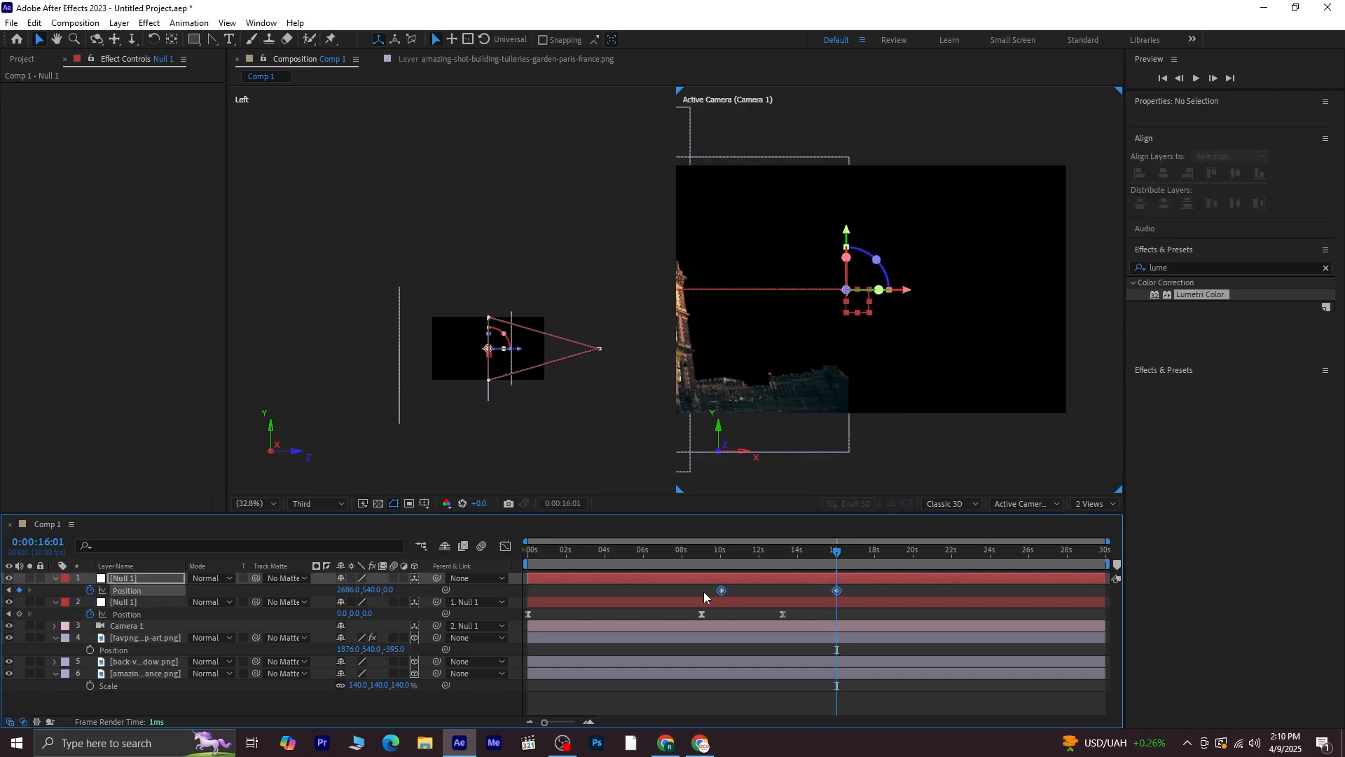
{"action": "left_click_drag", "start_coordinate": [844, 555], "coordinate": [456, 571]}
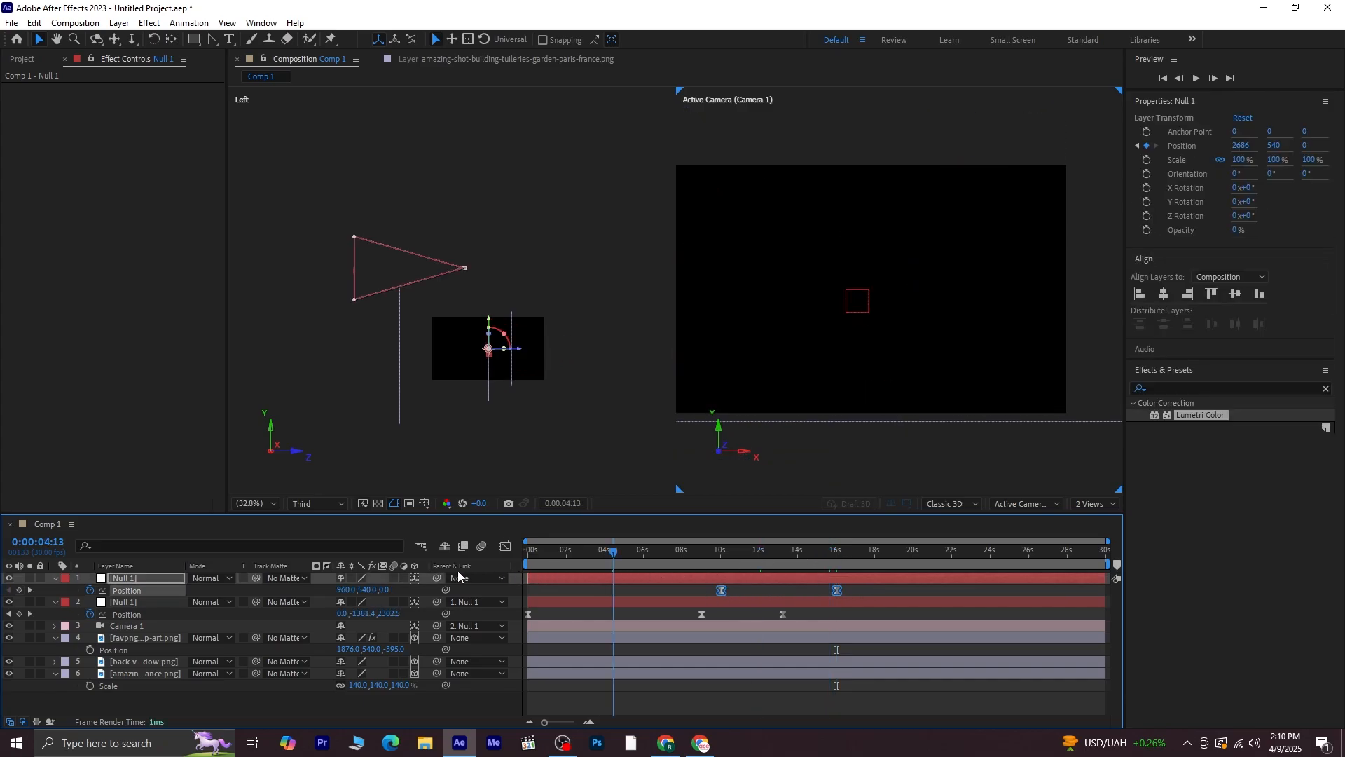
{"action": "key", "text": "space"}
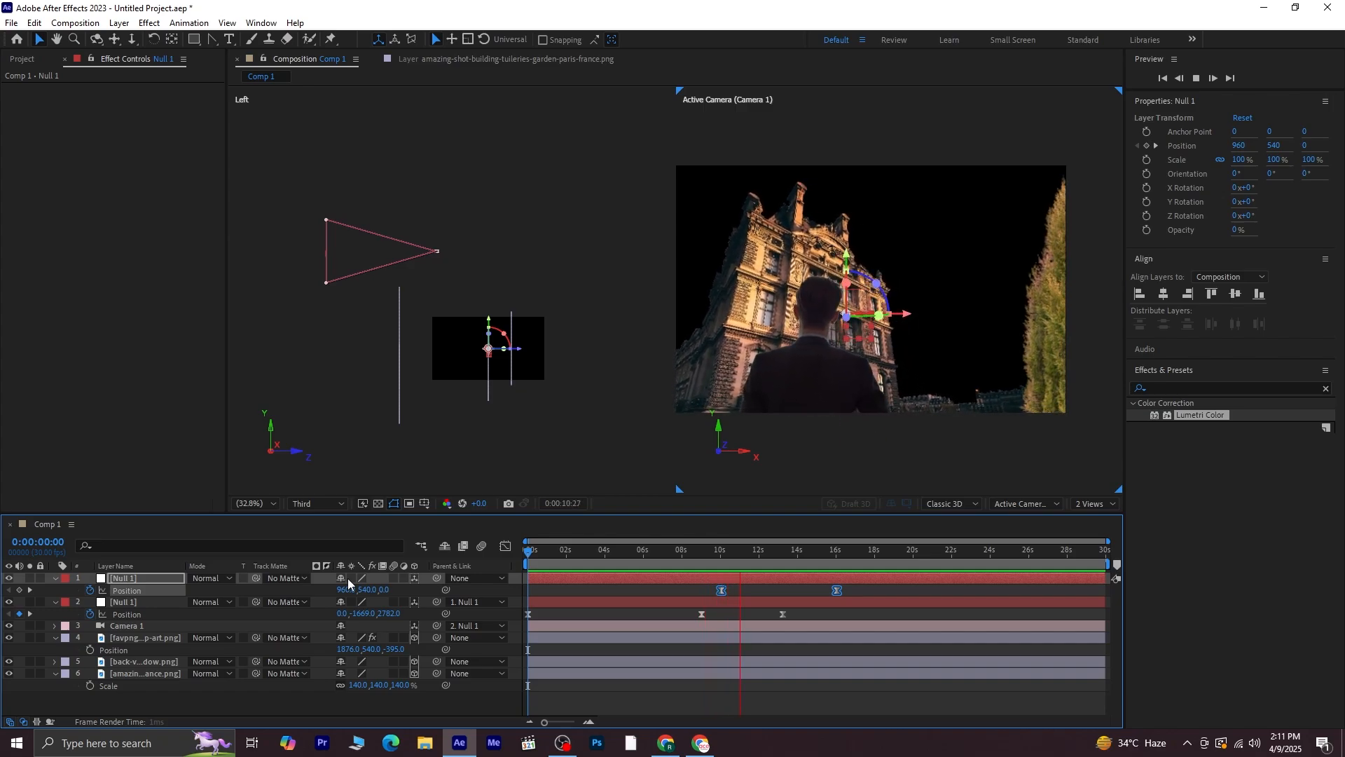
{"action": "key", "text": "space"}
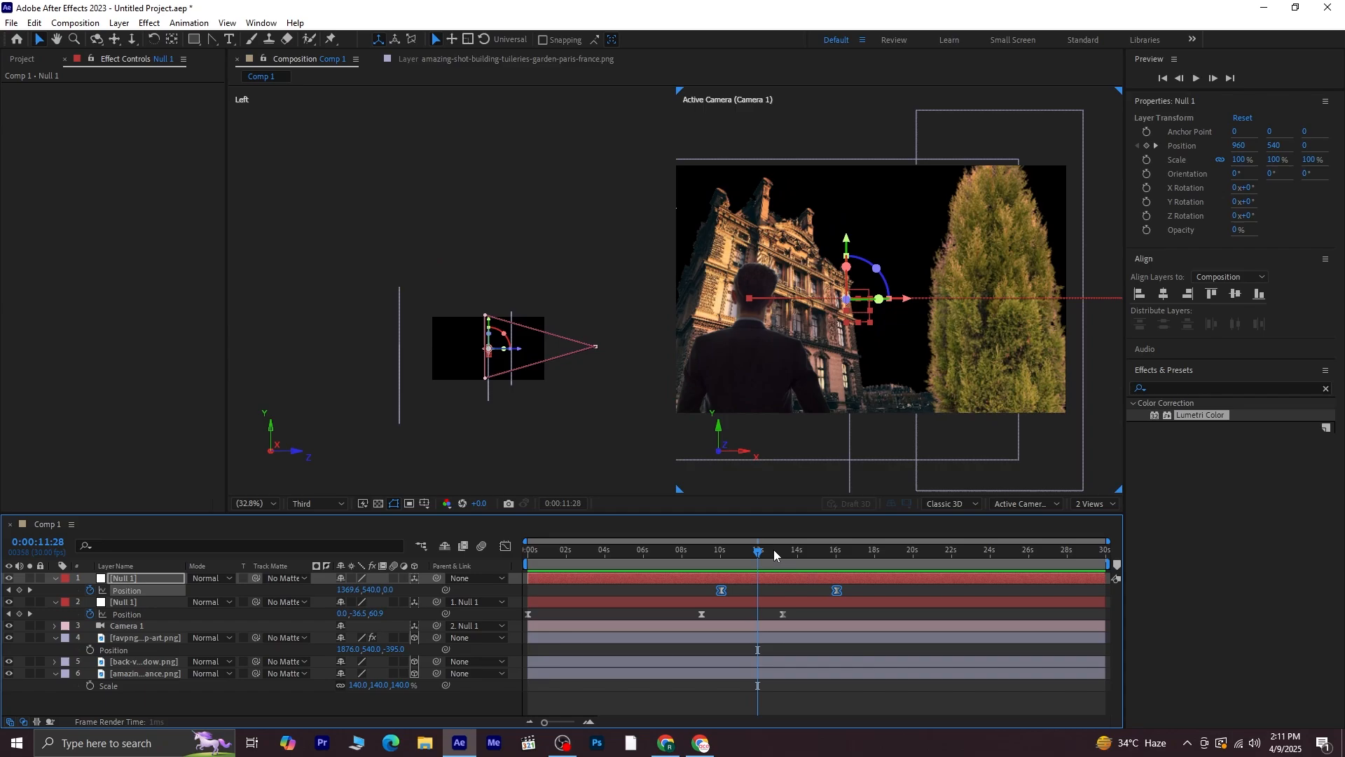
Shift both nulls' Position keyframes slightly earlier and preview the result
{"action": "left_click_drag", "start_coordinate": [755, 554], "coordinate": [510, 591]}
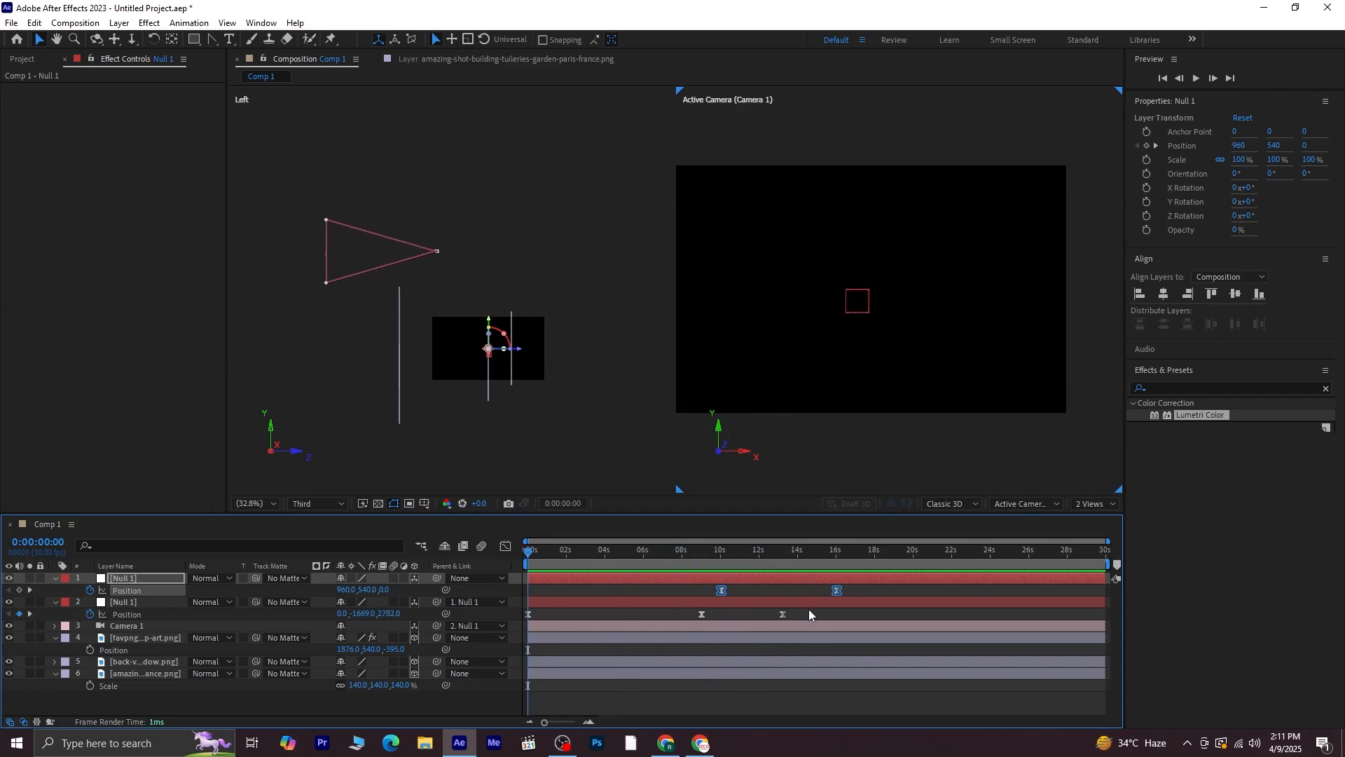
{"action": "mouse_move", "coordinate": [808, 609]}
{"action": "left_mouse_down"}
{"action": "mouse_move", "coordinate": [659, 615]}
{"action": "mouse_move", "coordinate": [842, 604]}
{"action": "mouse_move", "coordinate": [819, 590]}
{"action": "left_mouse_up"}
{"action": "left_click", "coordinate": [847, 619]}
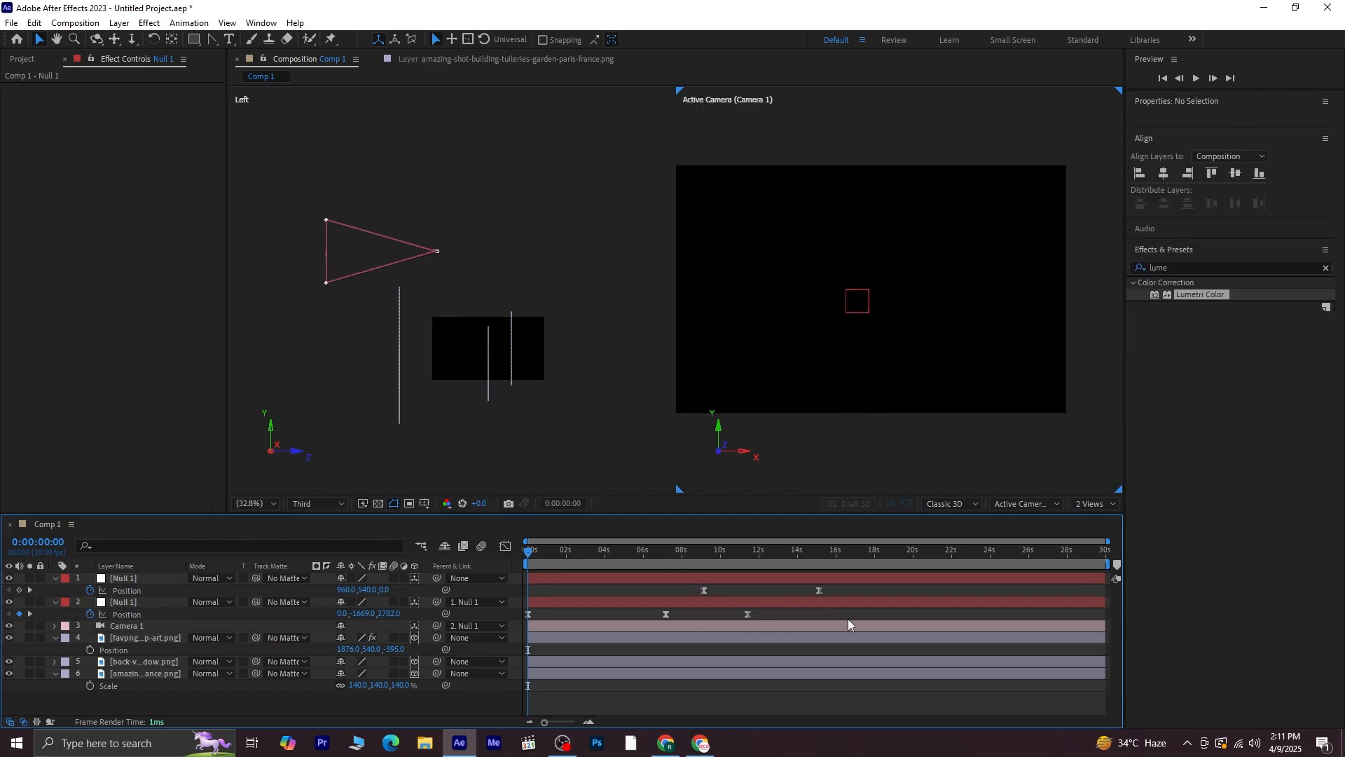
{"action": "key", "text": "space"}
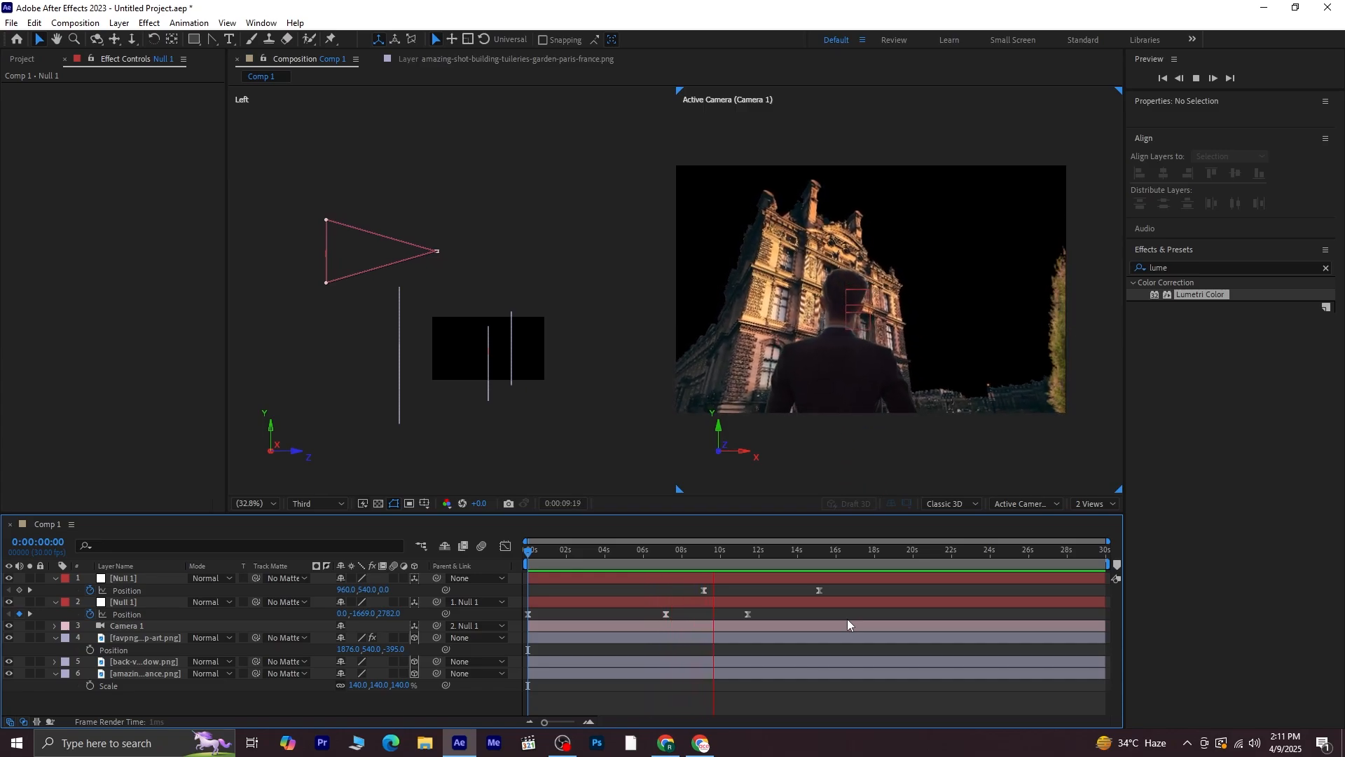
{"action": "key", "text": "space"}
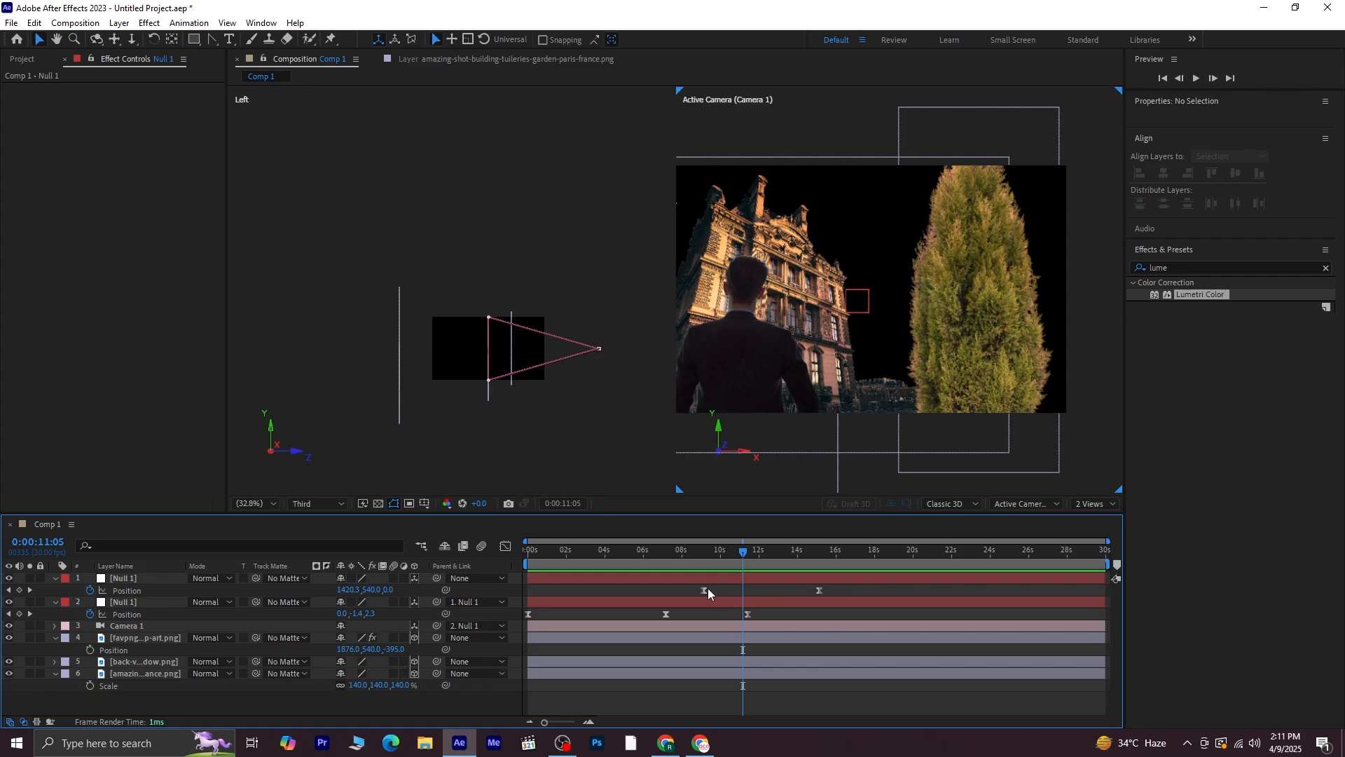
Slide the top null's two keyframes later, to about 11 and 17 seconds, and preview from the start
{"action": "left_click_drag", "start_coordinate": [683, 586], "coordinate": [821, 590]}
{"action": "left_click_drag", "start_coordinate": [821, 590], "coordinate": [847, 589]}
{"action": "left_click_drag", "start_coordinate": [744, 550], "coordinate": [473, 583]}
{"action": "key", "text": "Home"}
{"action": "left_click", "coordinate": [703, 694]}
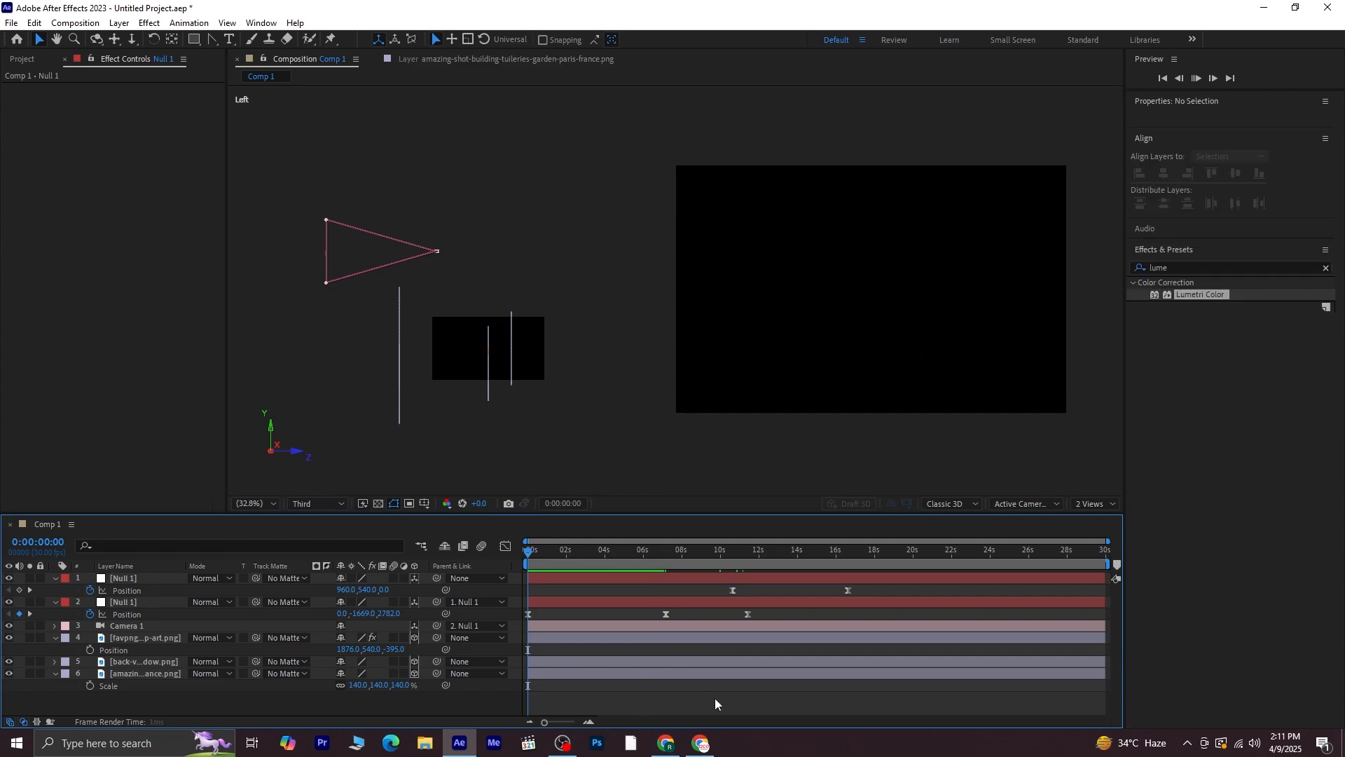
{"action": "key", "text": "space"}
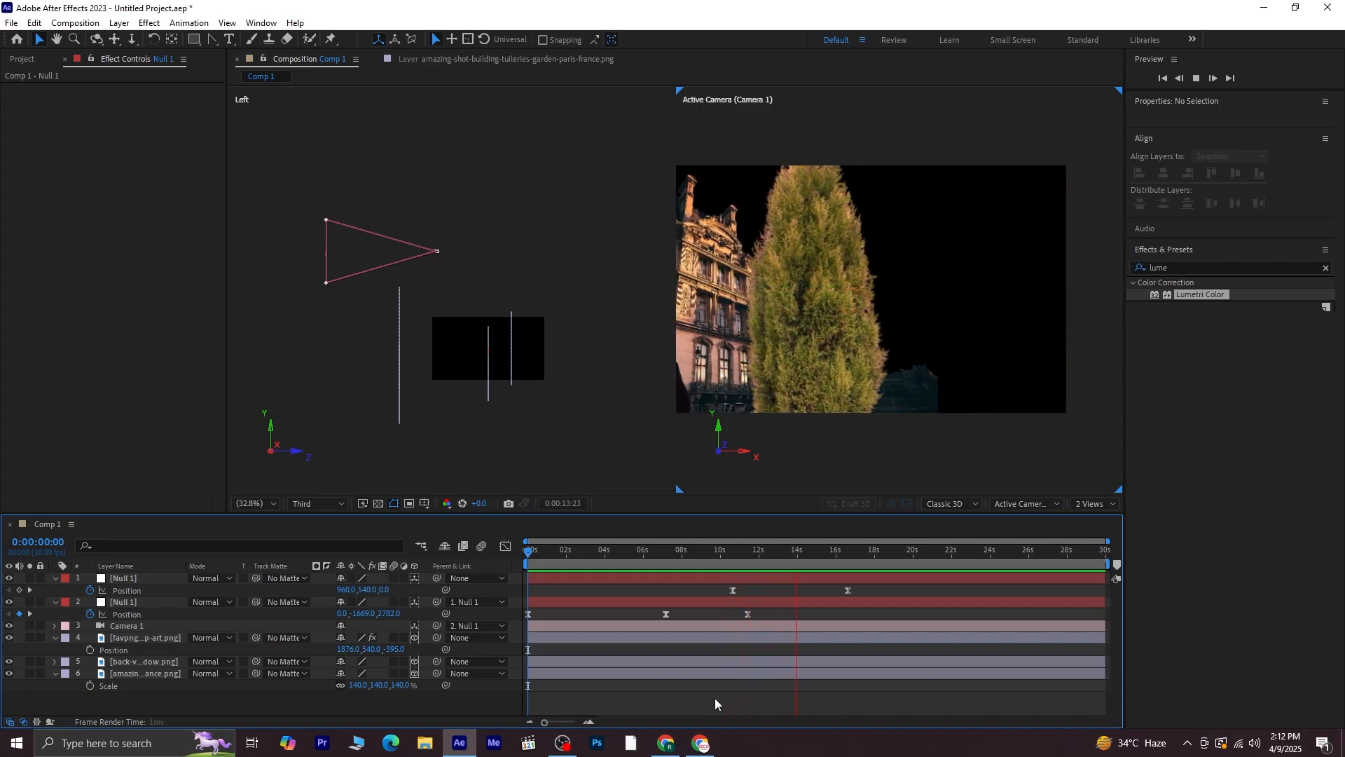
{"action": "key", "text": "space"}
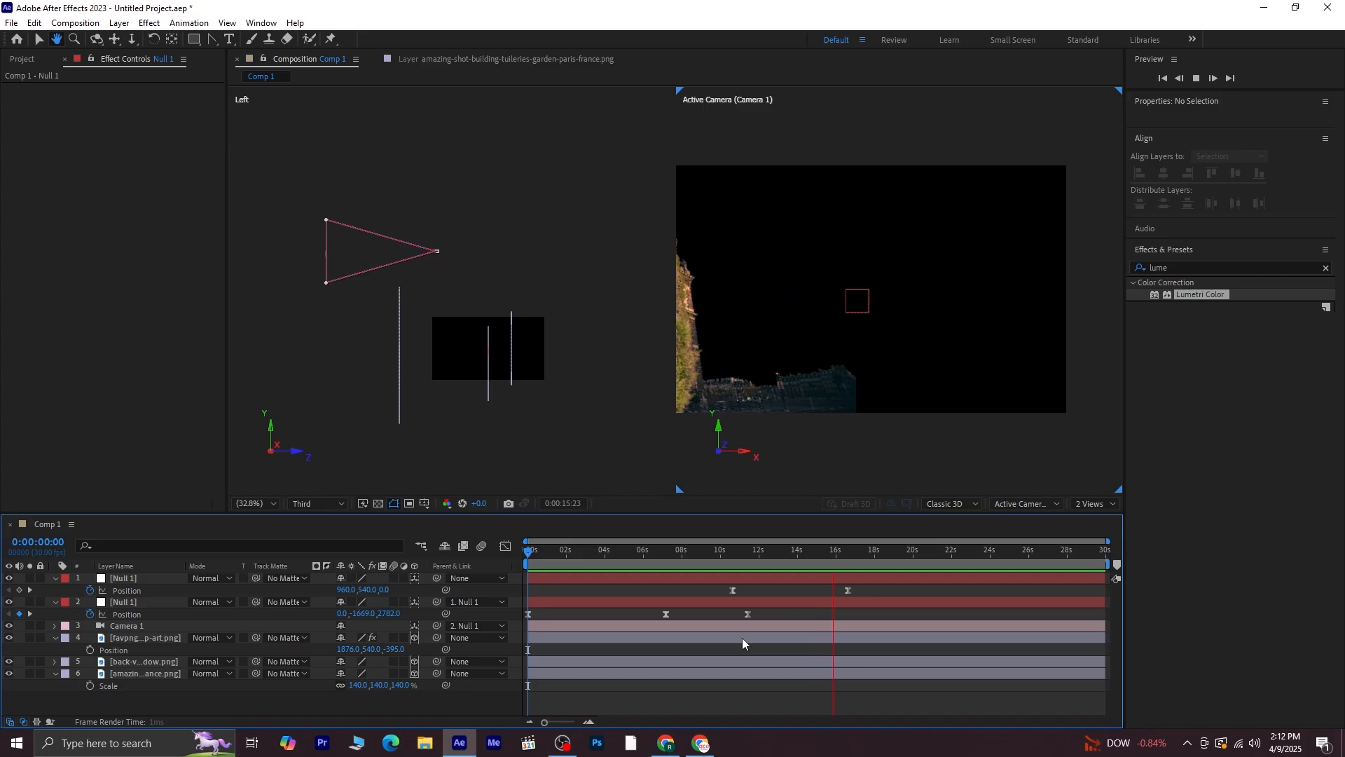
Retime the top null's keyframes to about 11 and 16 seconds, checking with a preview
{"action": "left_click_drag", "start_coordinate": [717, 589], "coordinate": [859, 590]}
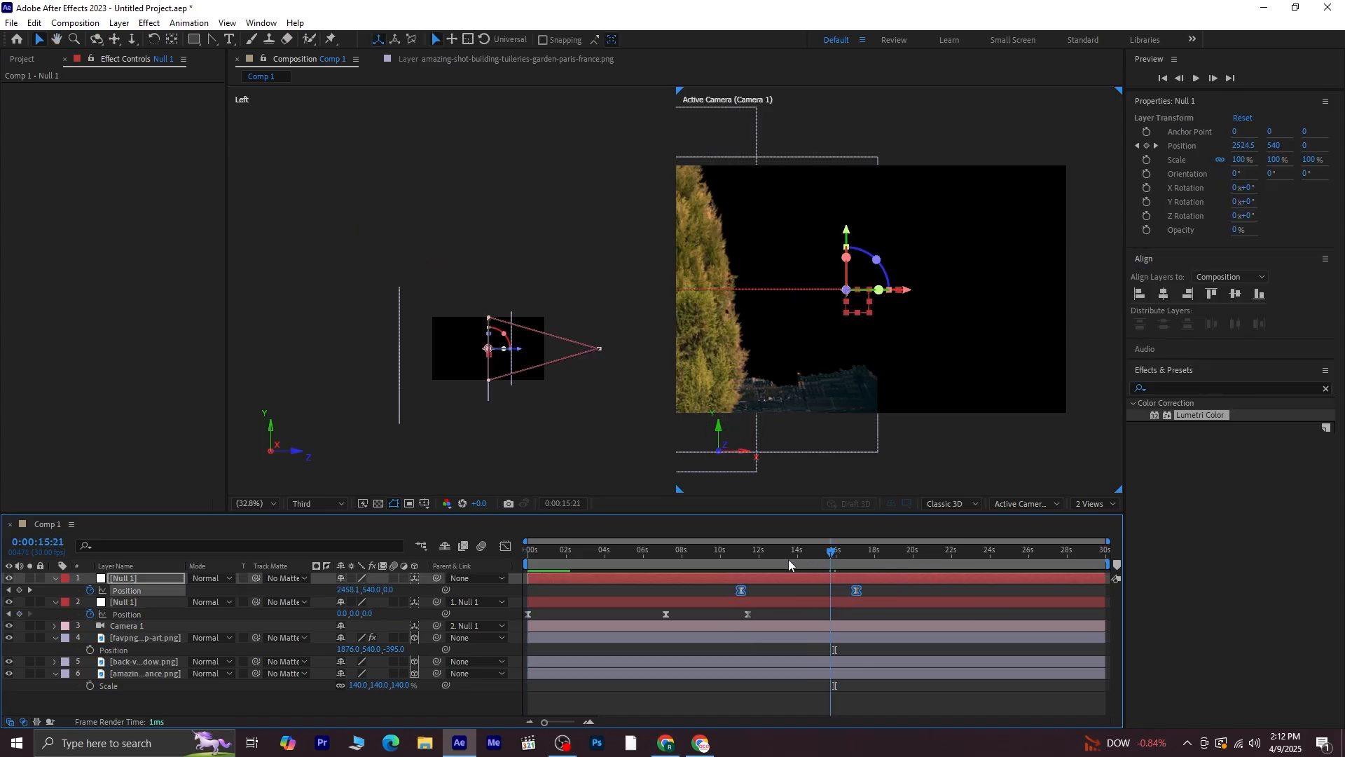
{"action": "left_click", "coordinate": [716, 554]}
{"action": "key", "text": "space"}
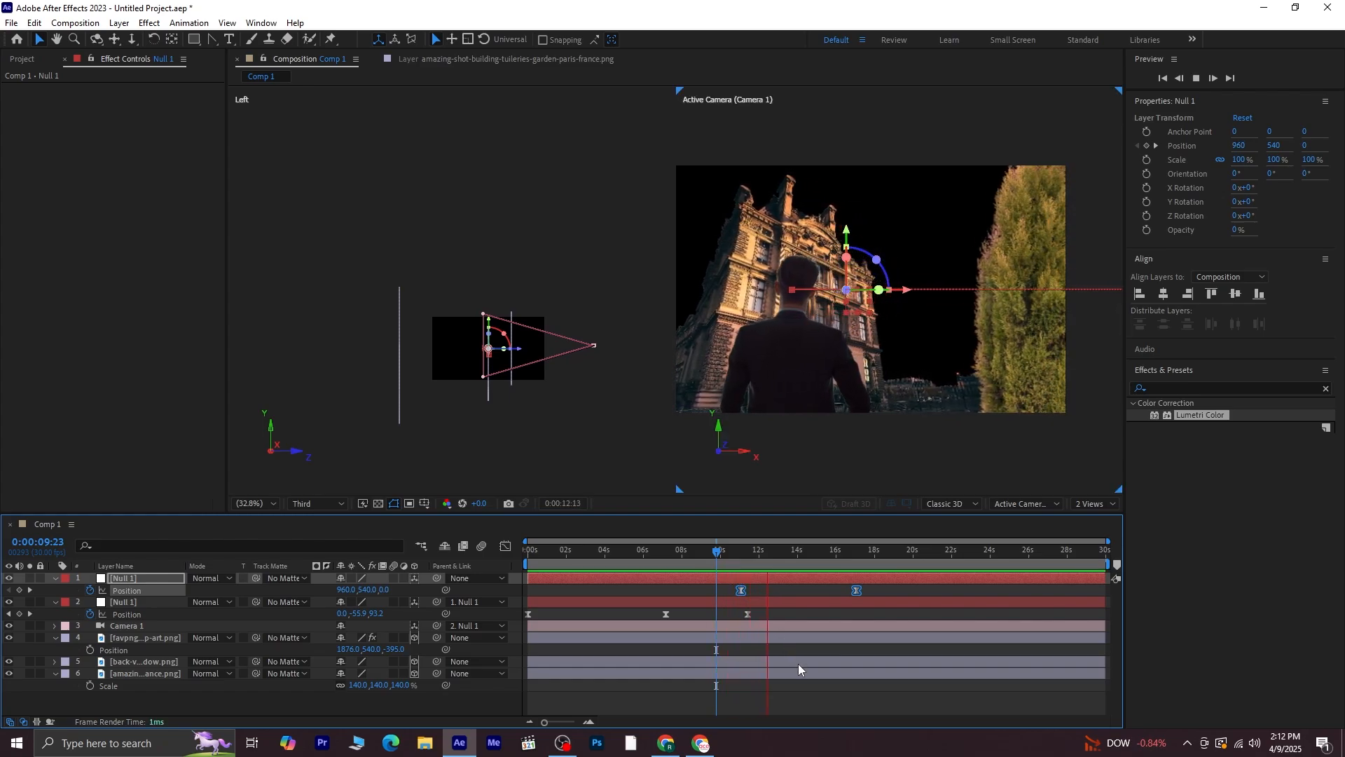
{"action": "left_click", "coordinate": [887, 587]}
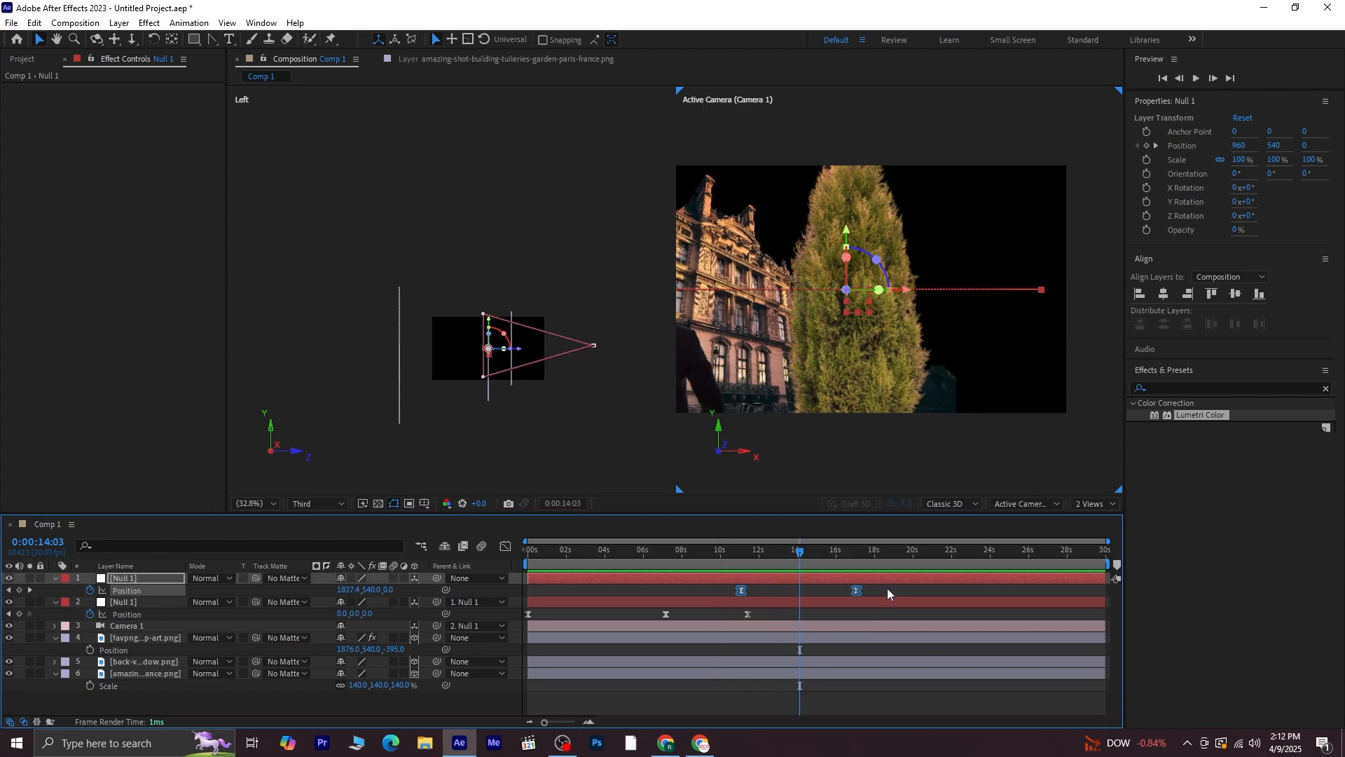
{"action": "left_click_drag", "start_coordinate": [855, 590], "coordinate": [835, 590]}
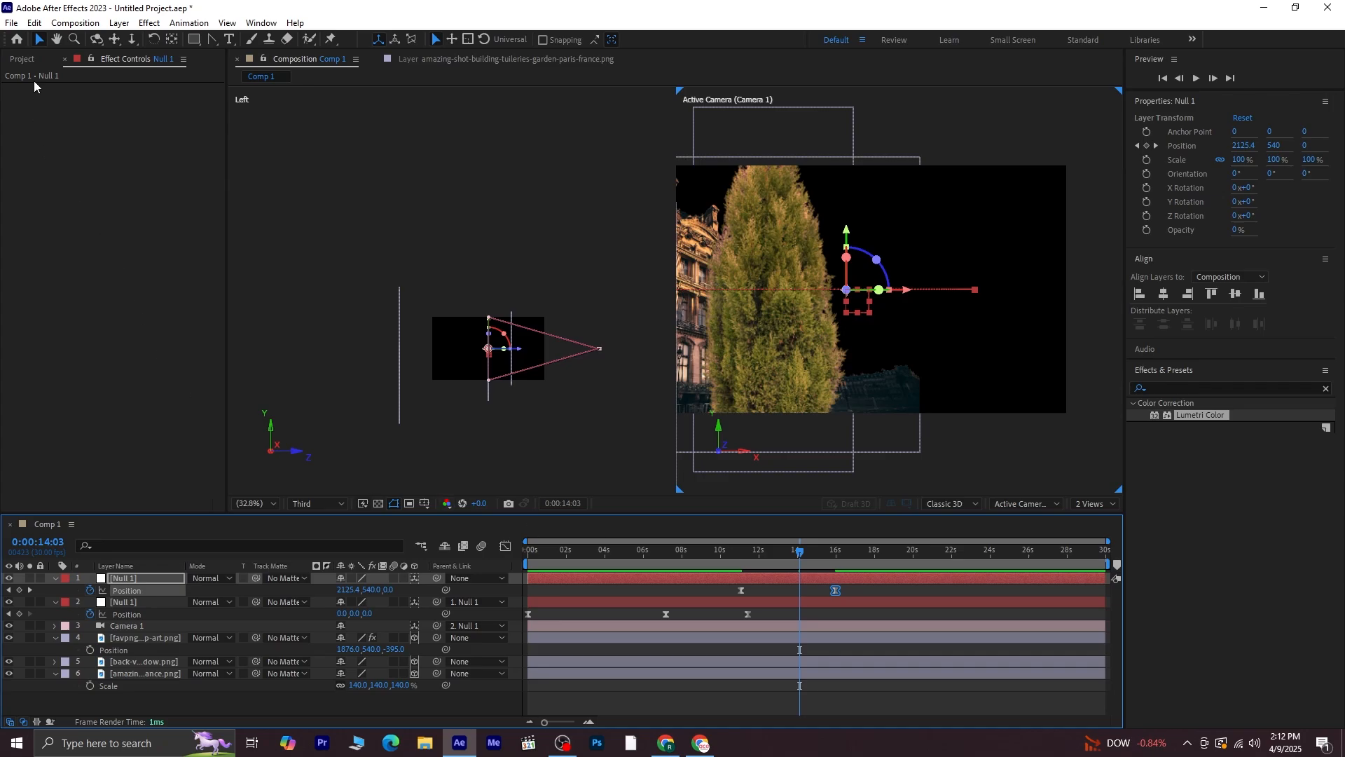
Import the sunset evening sky image file into the project
{"action": "left_click", "coordinate": [24, 60]}
{"action": "right_click", "coordinate": [99, 367]}
{"action": "mouse_move", "coordinate": [174, 433]}
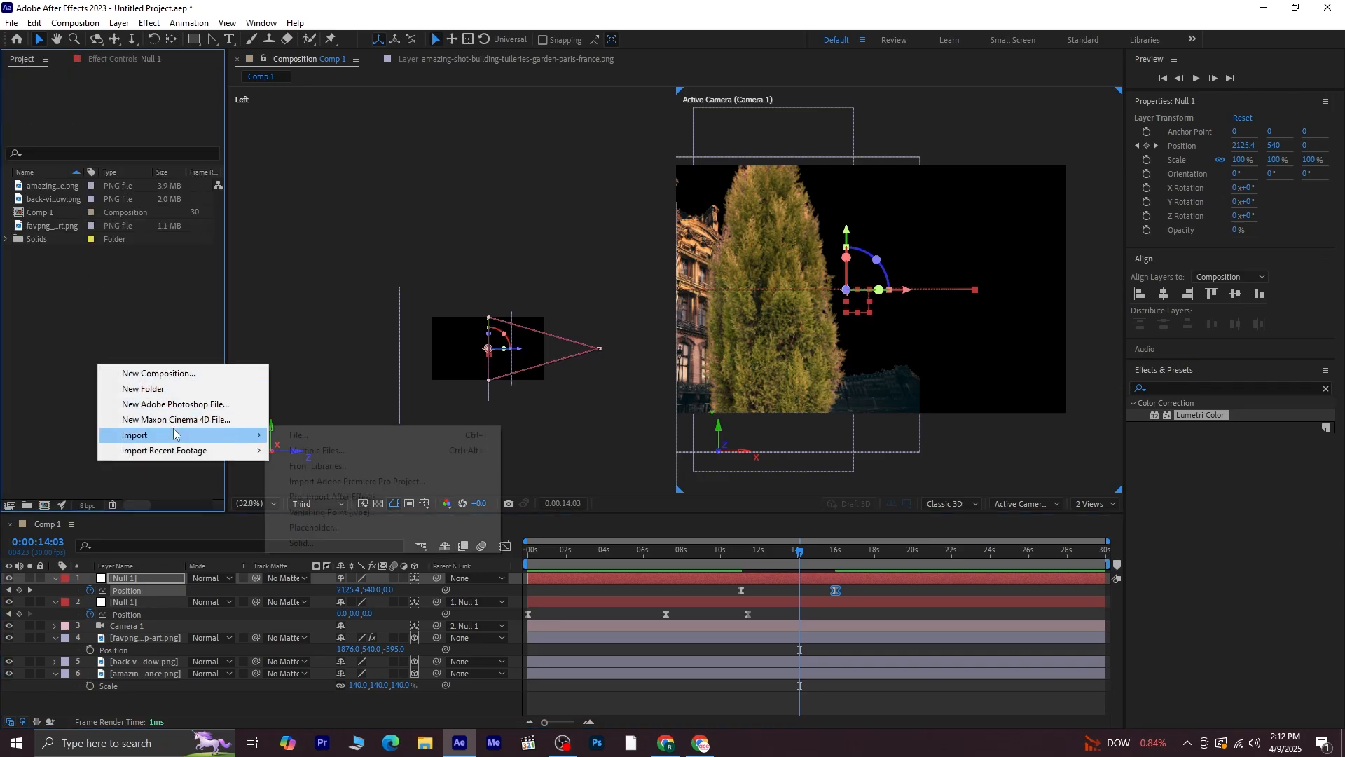
{"action": "left_click", "coordinate": [315, 435]}
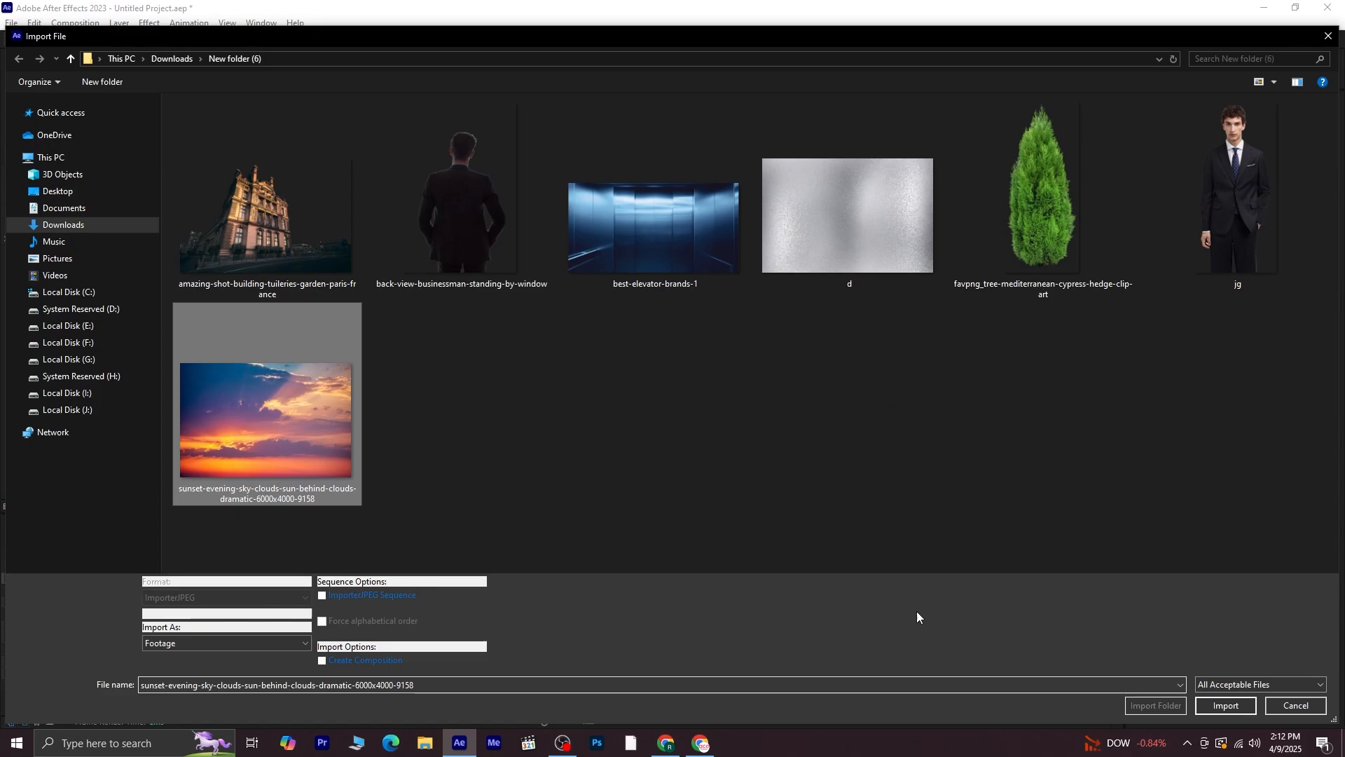
{"action": "left_click", "coordinate": [1225, 705]}
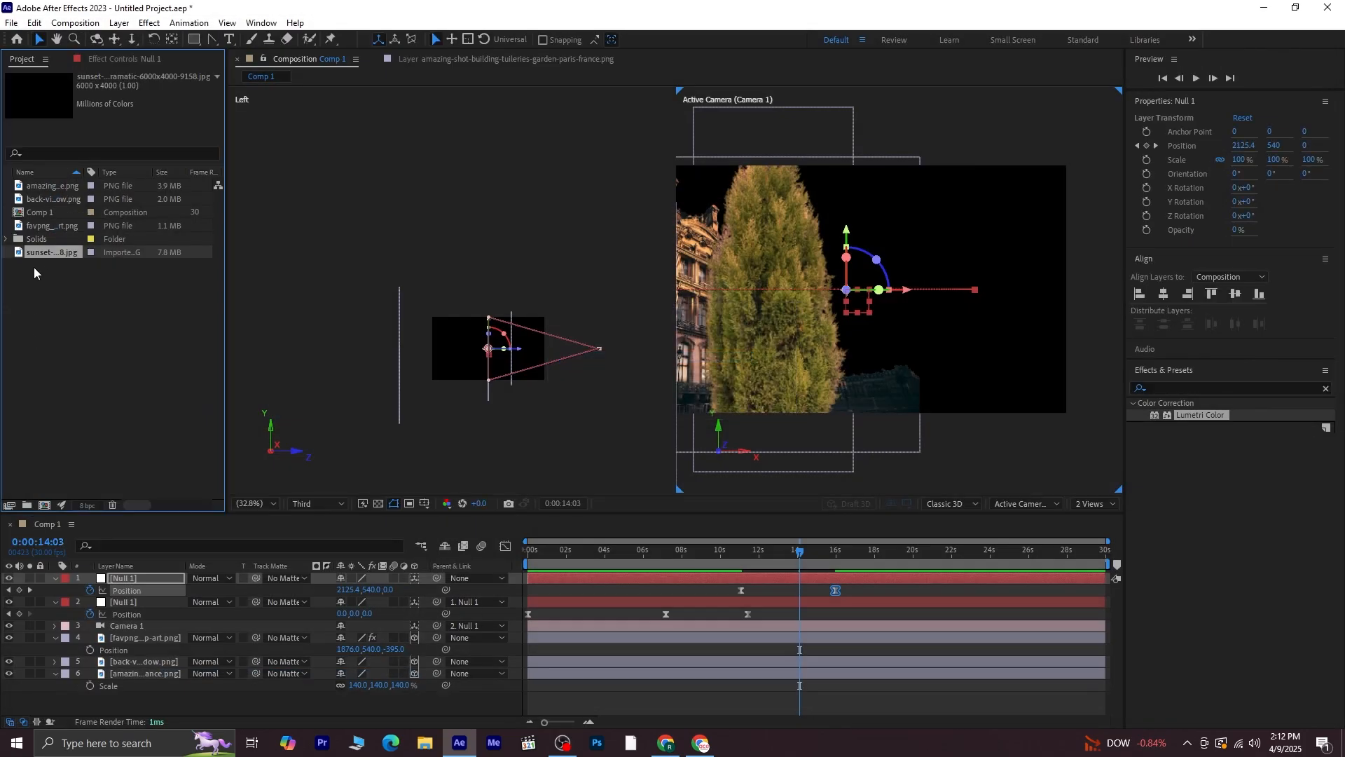
Add the sunset image to the composition at the start of the timeline and make it a 3D layer
{"action": "left_click_drag", "start_coordinate": [41, 257], "coordinate": [127, 636]}
{"action": "left_click_drag", "start_coordinate": [800, 556], "coordinate": [403, 562]}
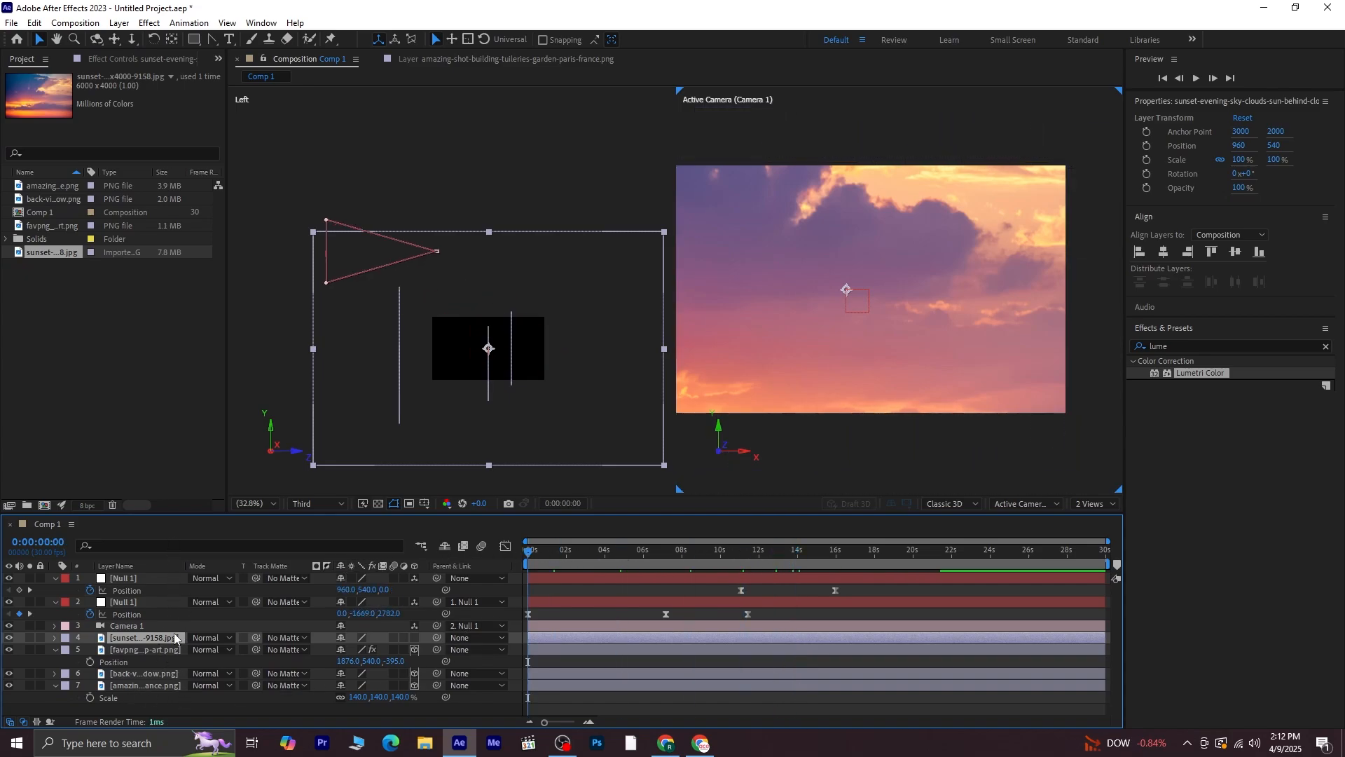
{"action": "left_click", "coordinate": [149, 649]}
{"action": "left_click", "coordinate": [154, 637]}
{"action": "left_click", "coordinate": [414, 636]}
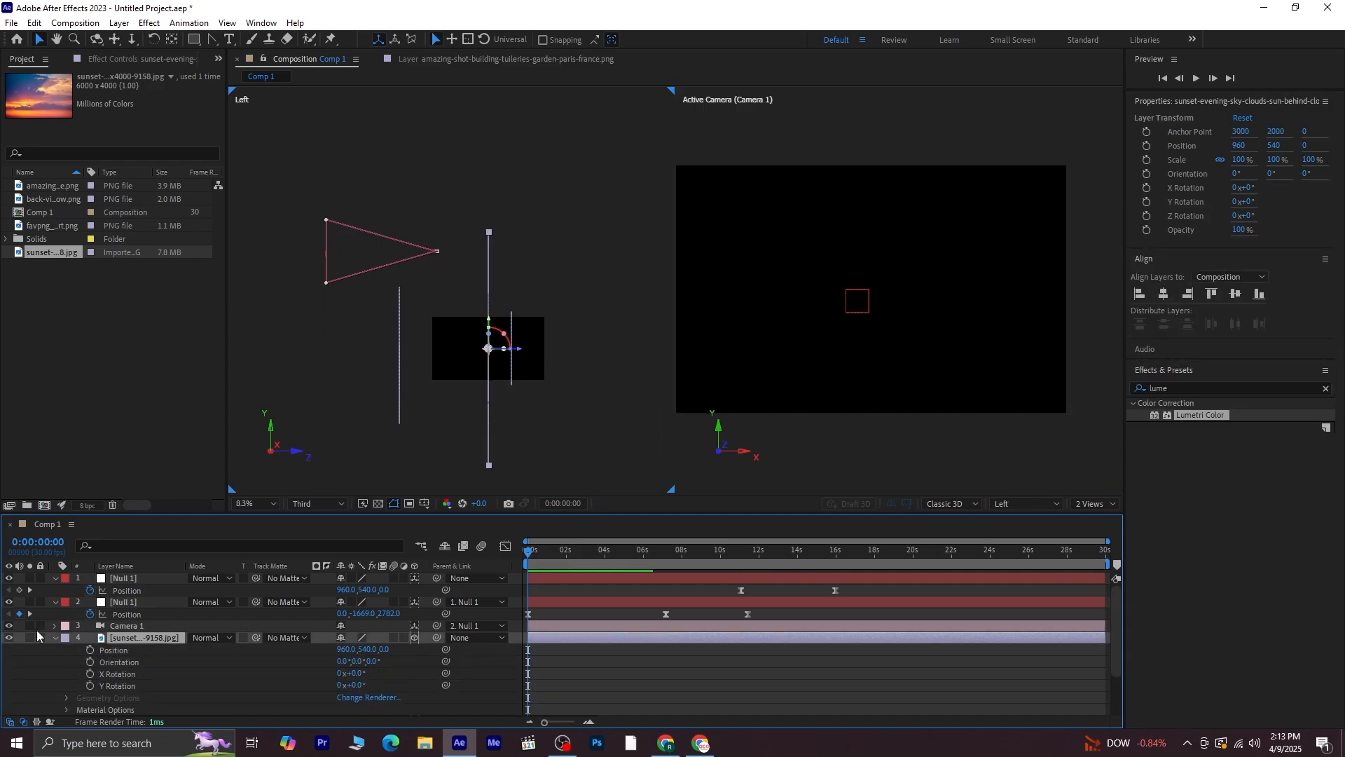
{"action": "left_click", "coordinate": [56, 637]}
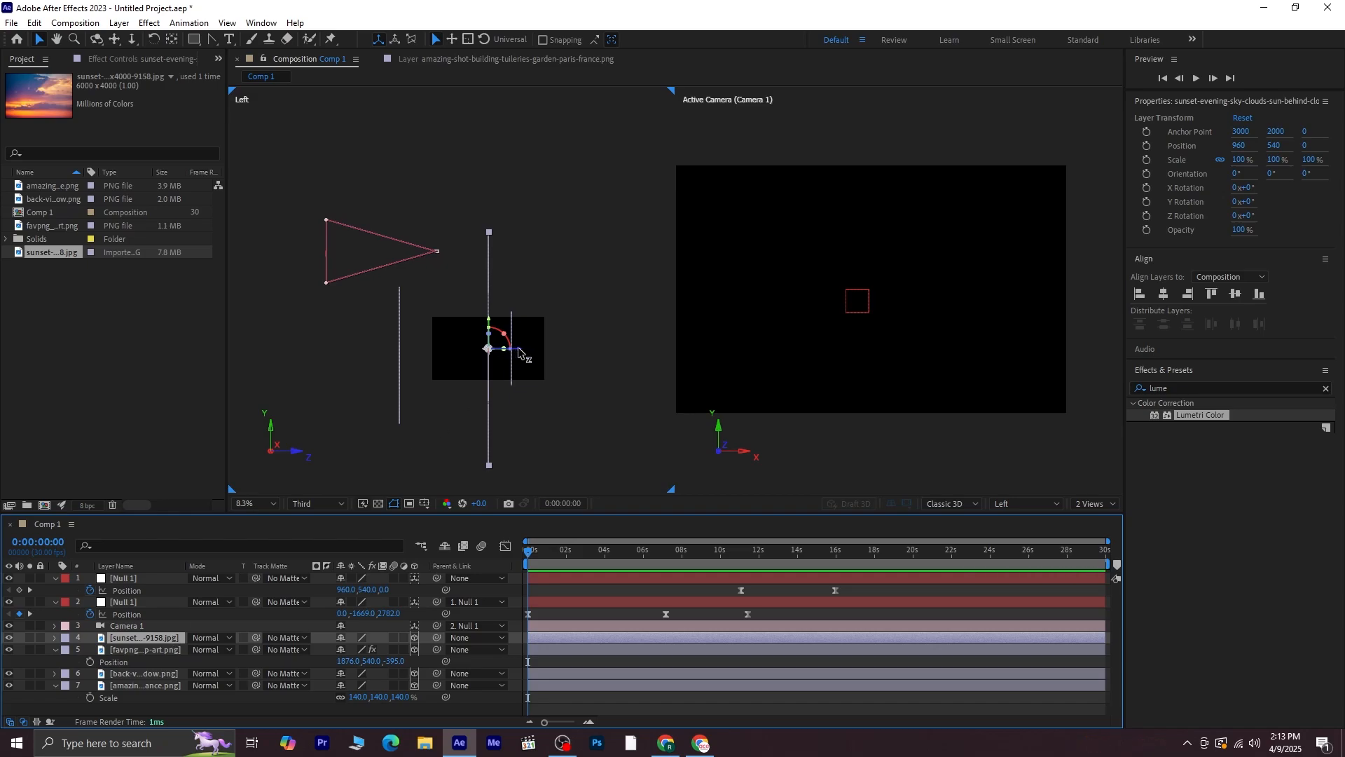
Push the sunset layer far back behind the scene, to about 960, 289, 2698, and preview the camera move
{"action": "left_click_drag", "start_coordinate": [520, 353], "coordinate": [334, 303]}
{"action": "key", "text": "space"}
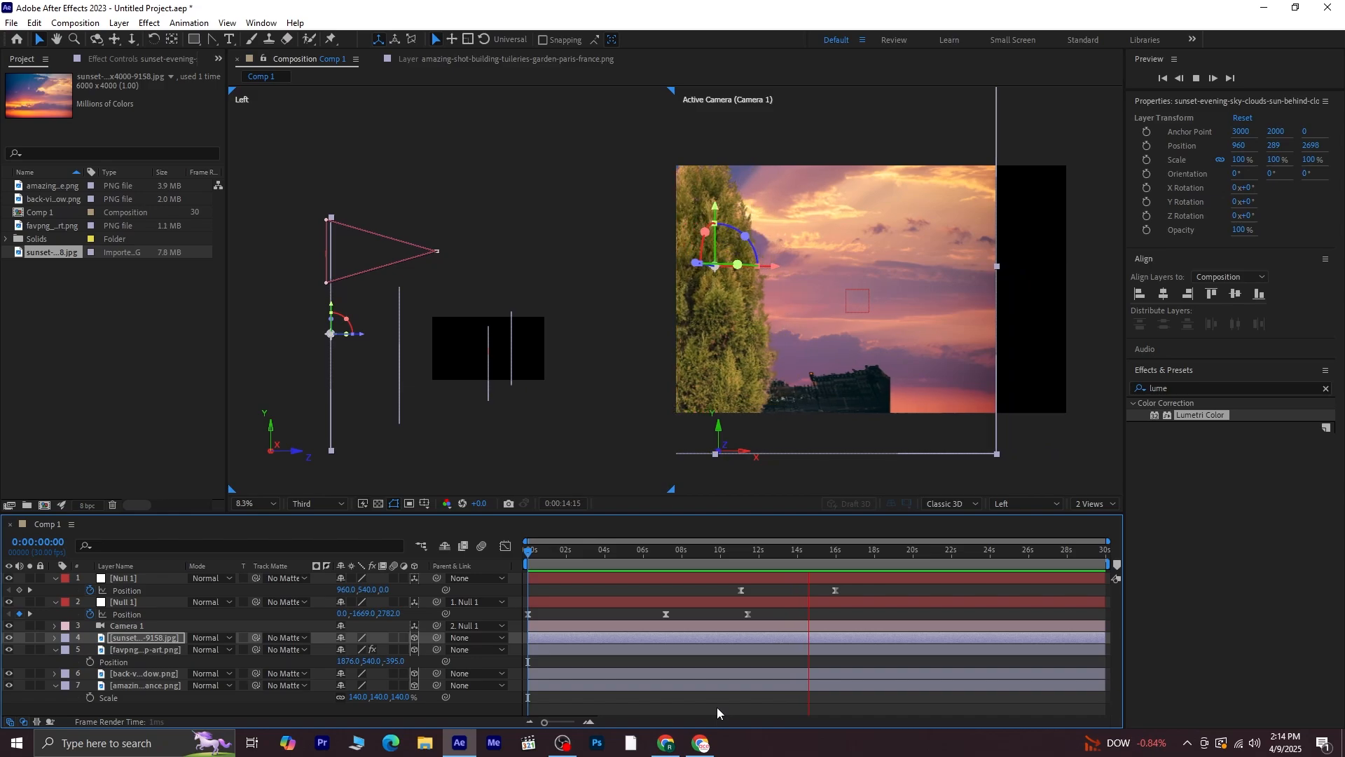
{"action": "key", "text": "space"}
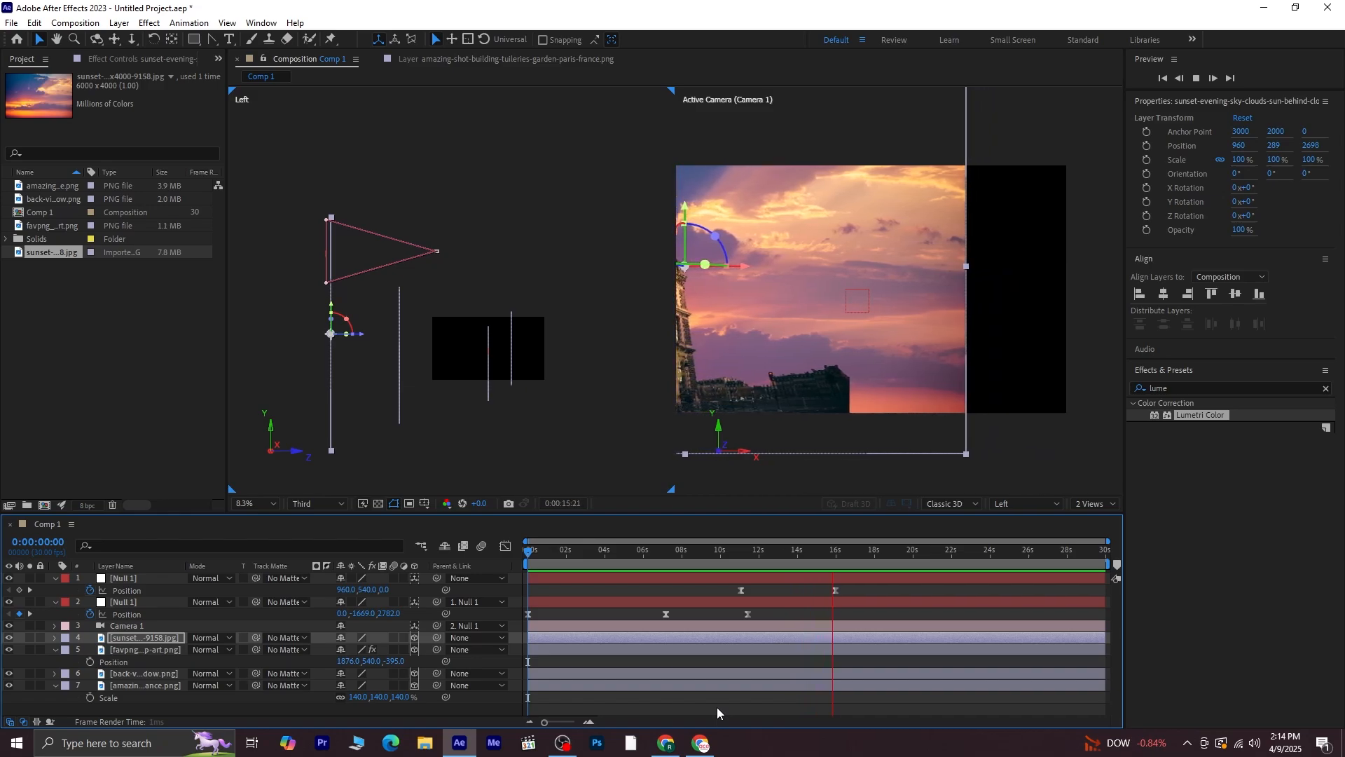
{"action": "key", "text": "Home"}
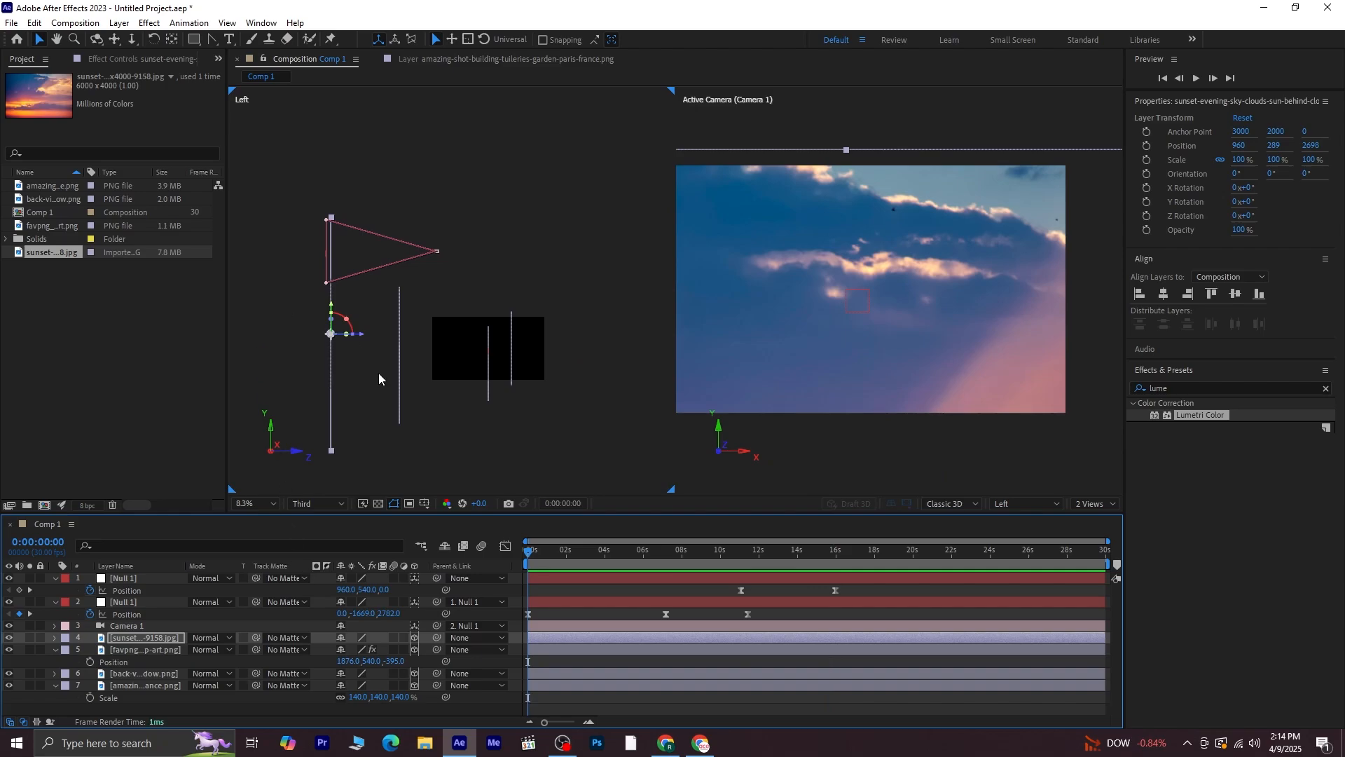
Collapse the open layers and create a text layer reading 1981 in the camera view
{"action": "left_click", "coordinate": [56, 649]}
{"action": "left_click", "coordinate": [56, 674]}
{"action": "left_click", "coordinate": [140, 690]}
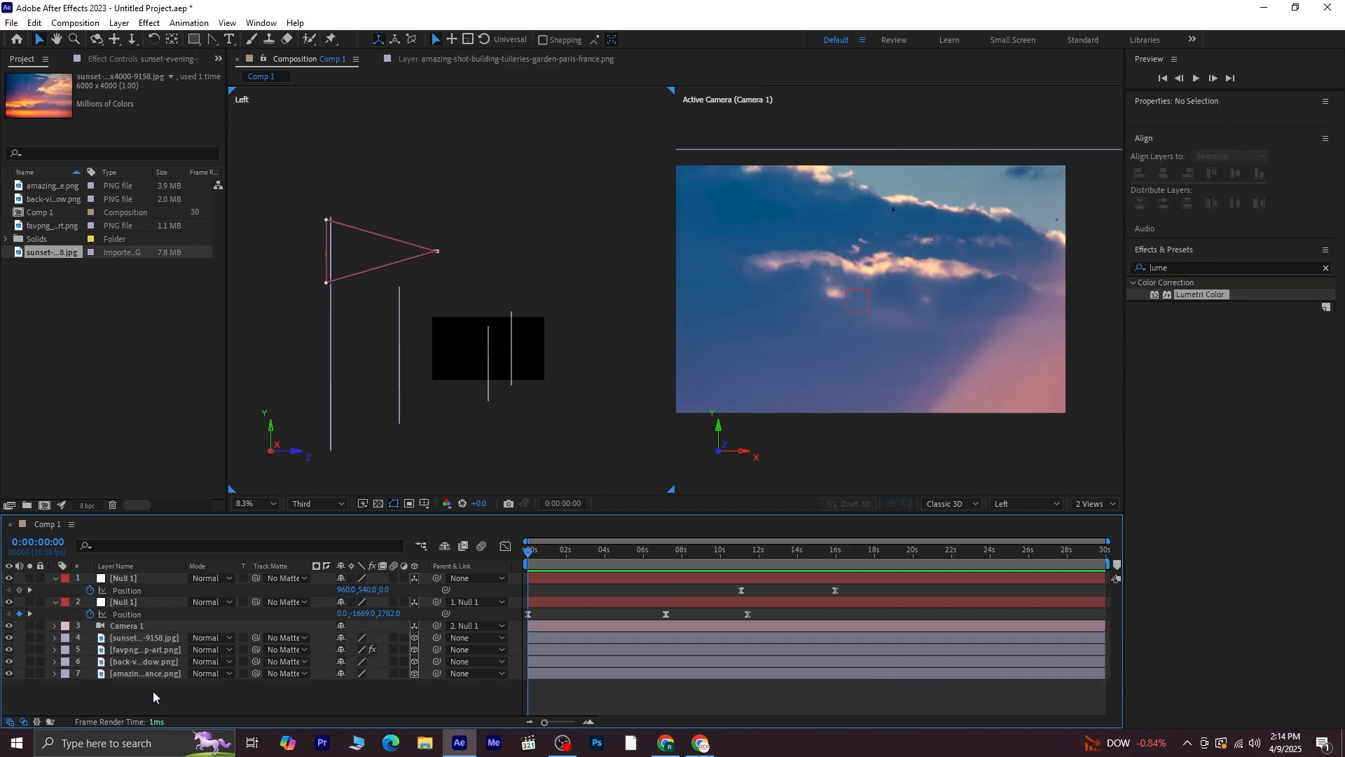
{"action": "left_click", "coordinate": [231, 40]}
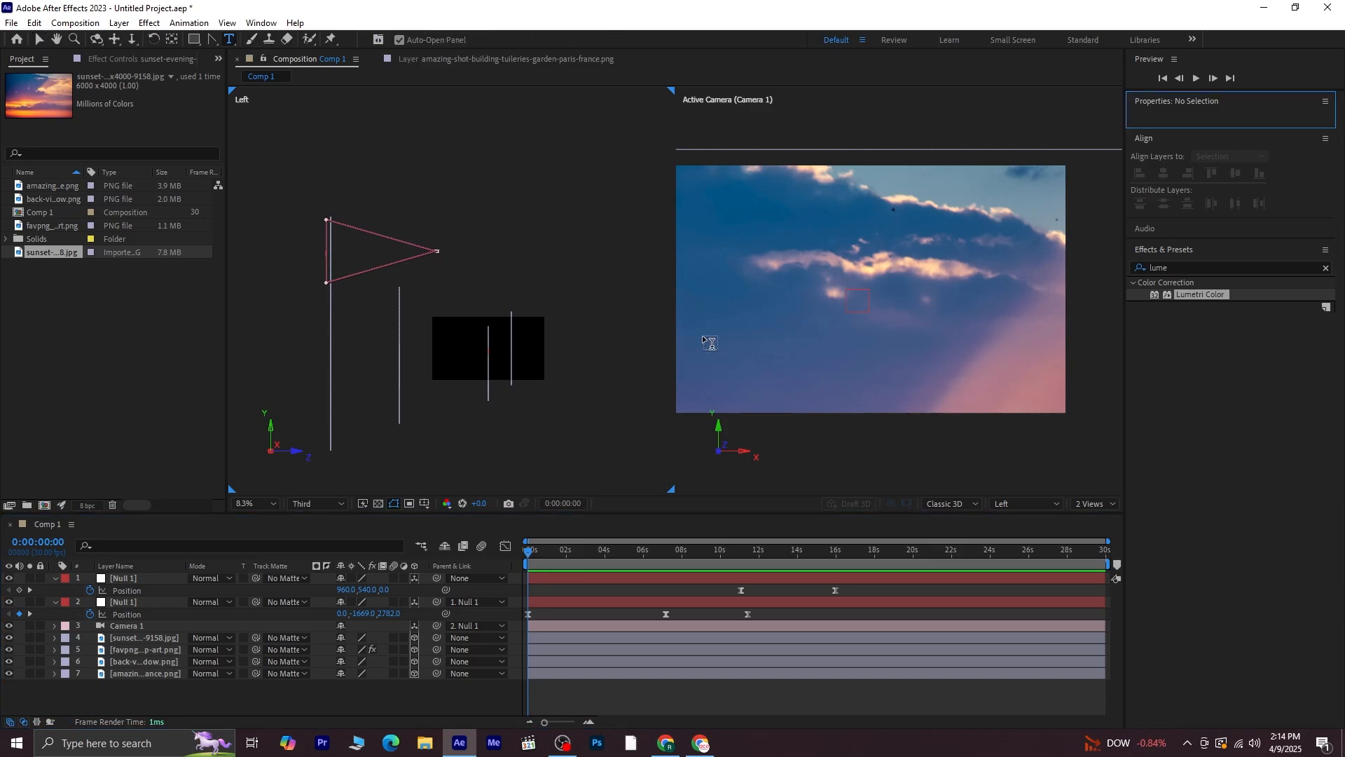
{"action": "left_click", "coordinate": [792, 240]}
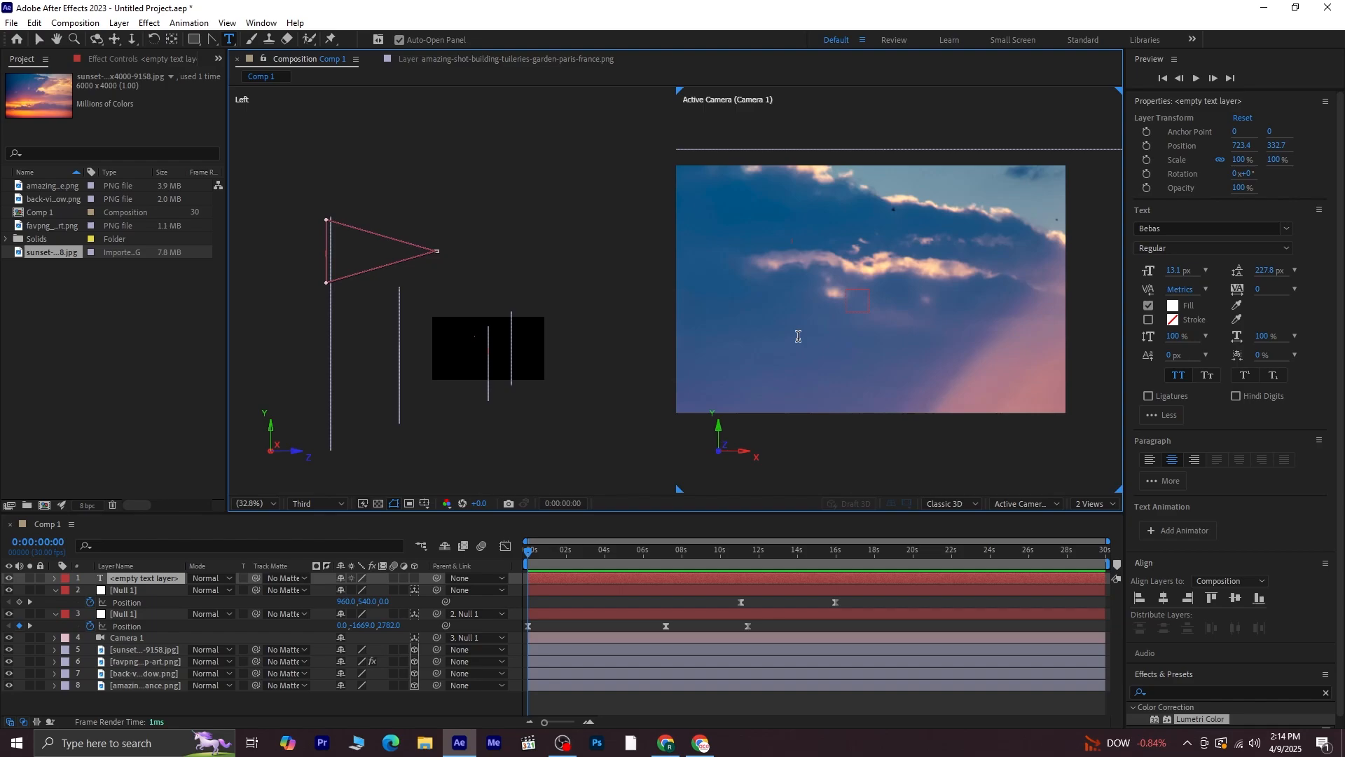
{"action": "type", "text": "1981"}
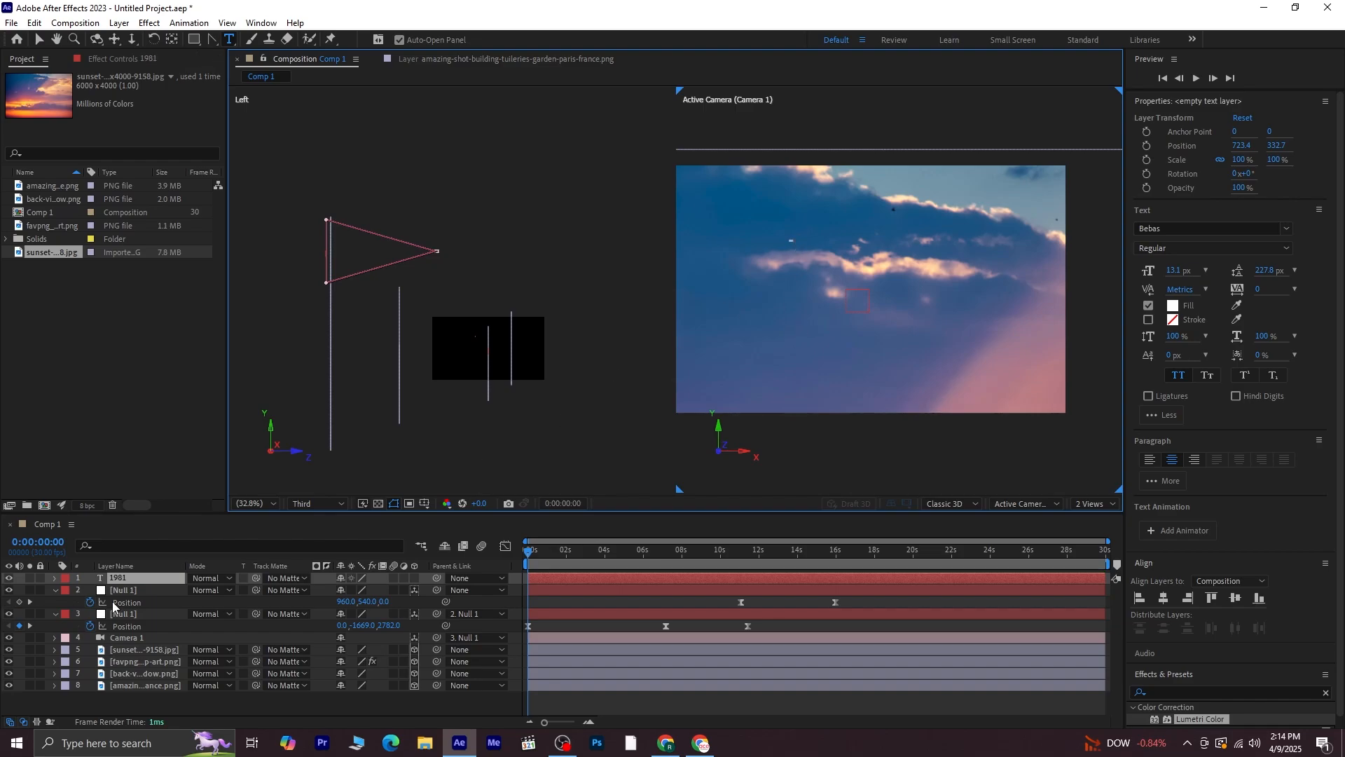
Make the 1981 text a 3D layer and move it back into depth behind the camera
{"action": "left_click", "coordinate": [414, 577]}
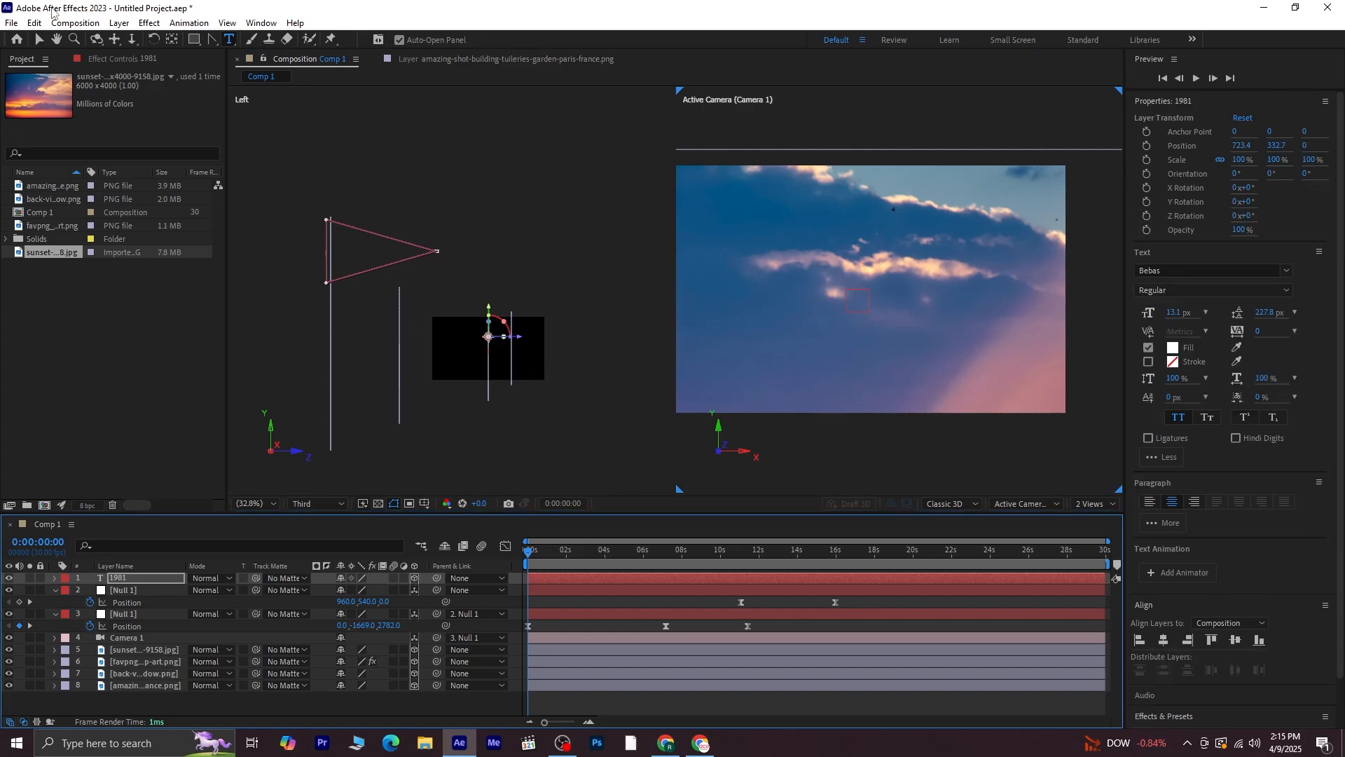
{"action": "left_click", "coordinate": [39, 39]}
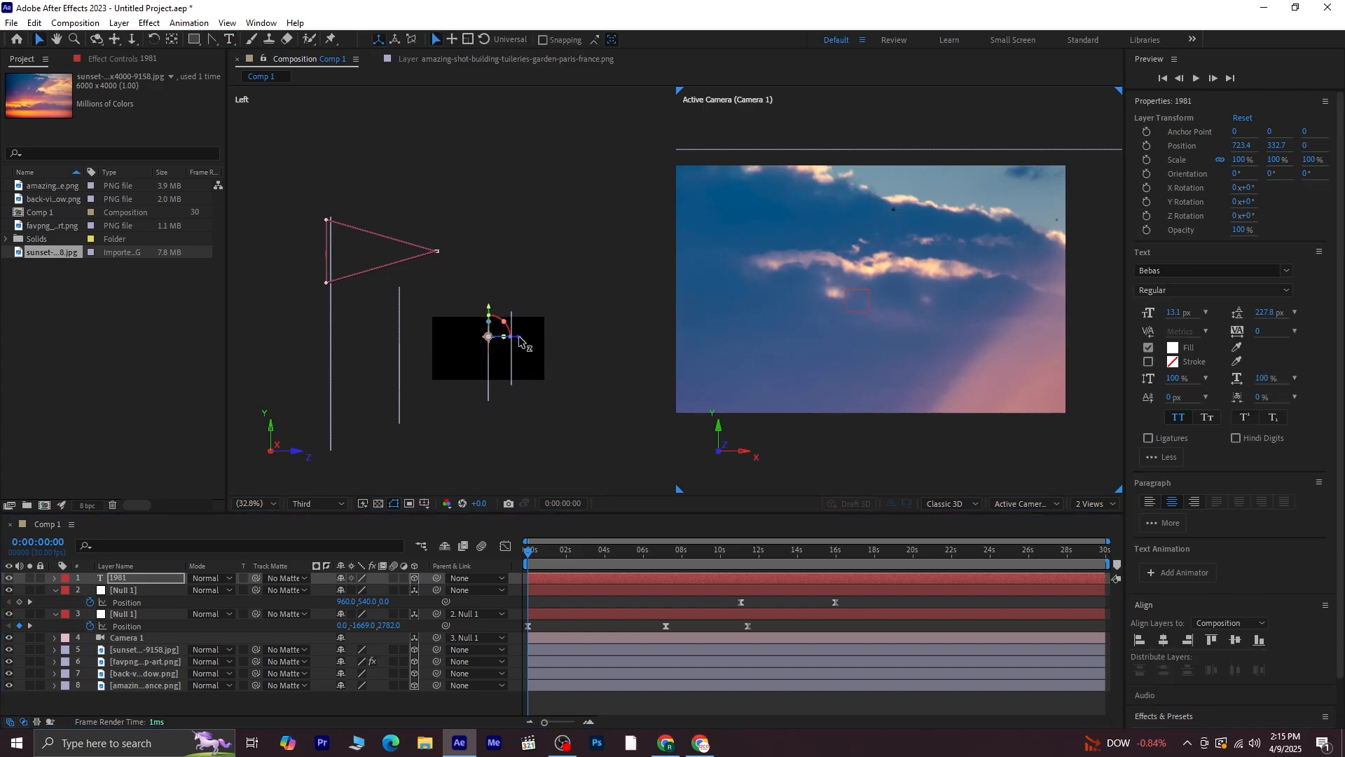
{"action": "left_click_drag", "start_coordinate": [519, 341], "coordinate": [345, 246]}
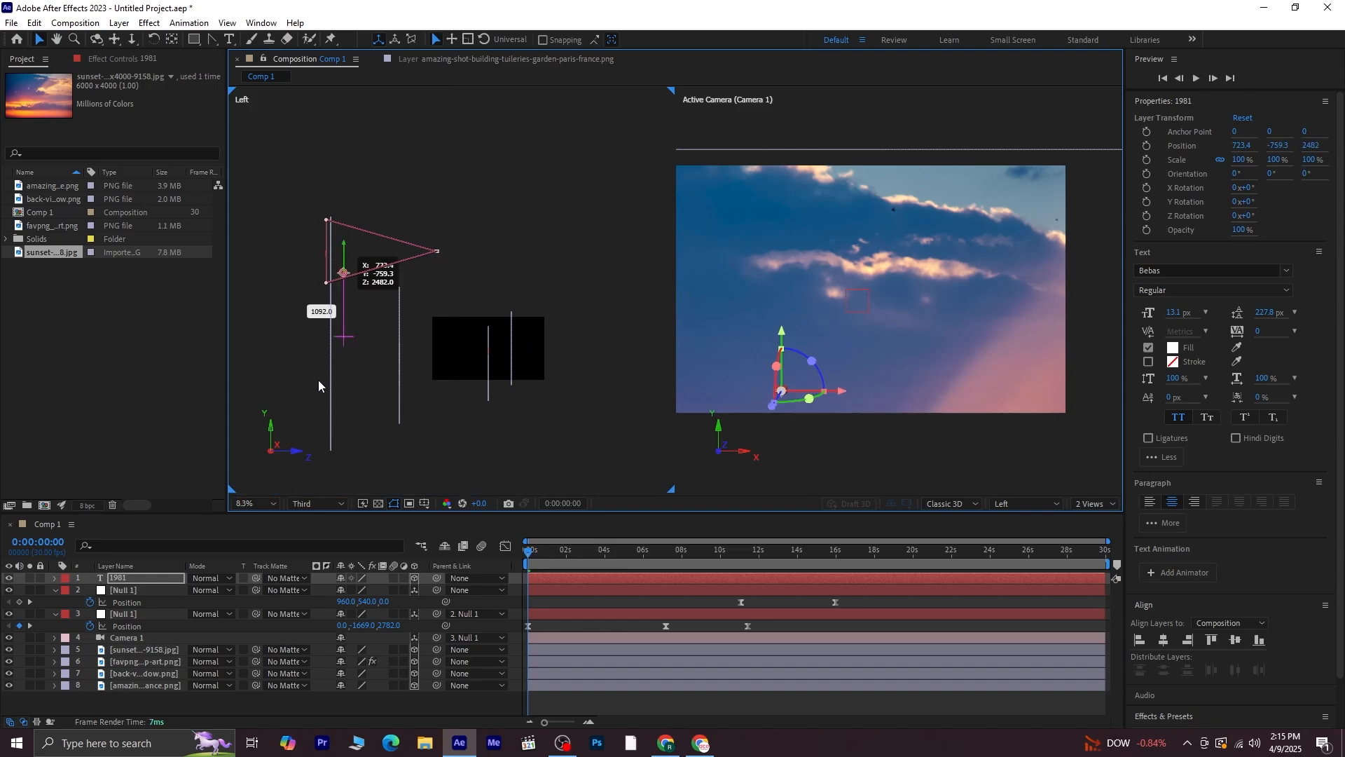
Scale the 1981 text up to about 2939%
{"action": "key", "text": "s"}
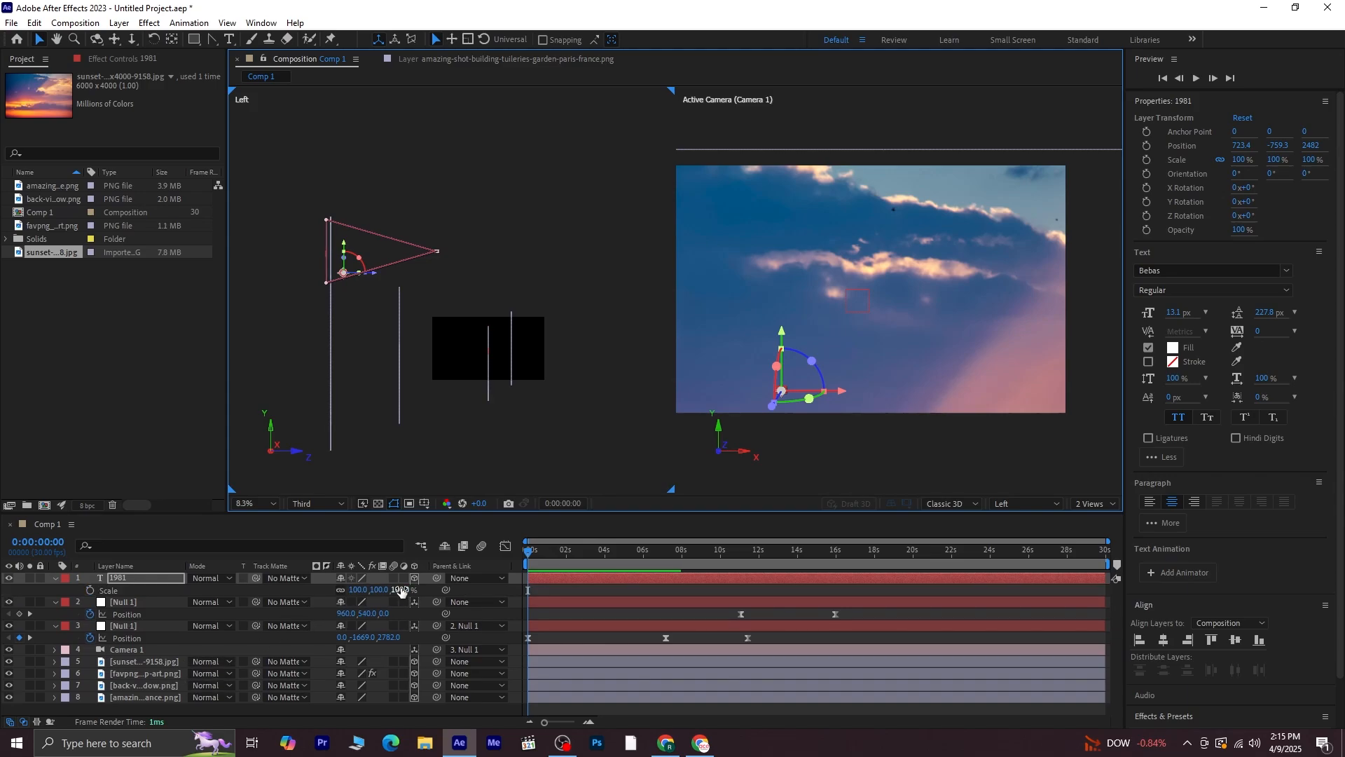
{"action": "left_click_drag", "start_coordinate": [396, 589], "coordinate": [594, 537]}
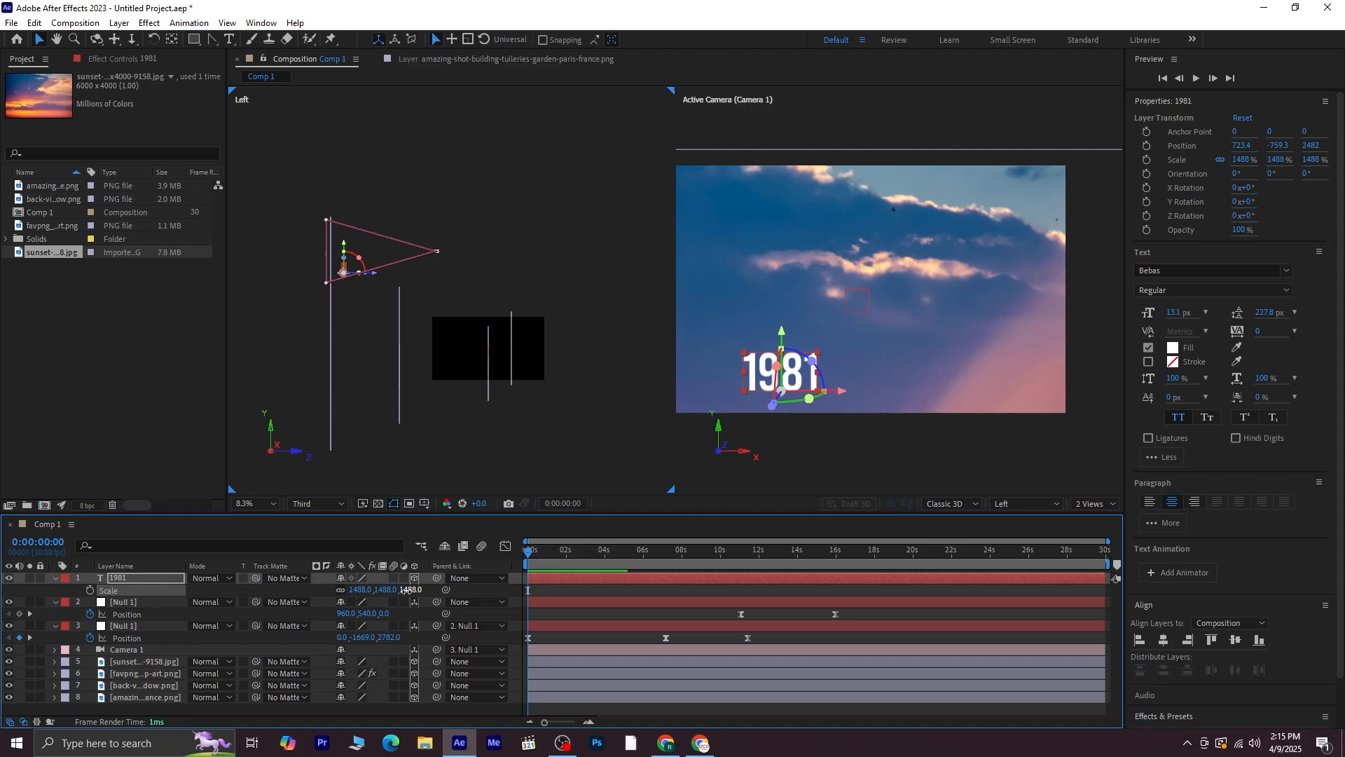
{"action": "left_click_drag", "start_coordinate": [407, 590], "coordinate": [1342, 515]}
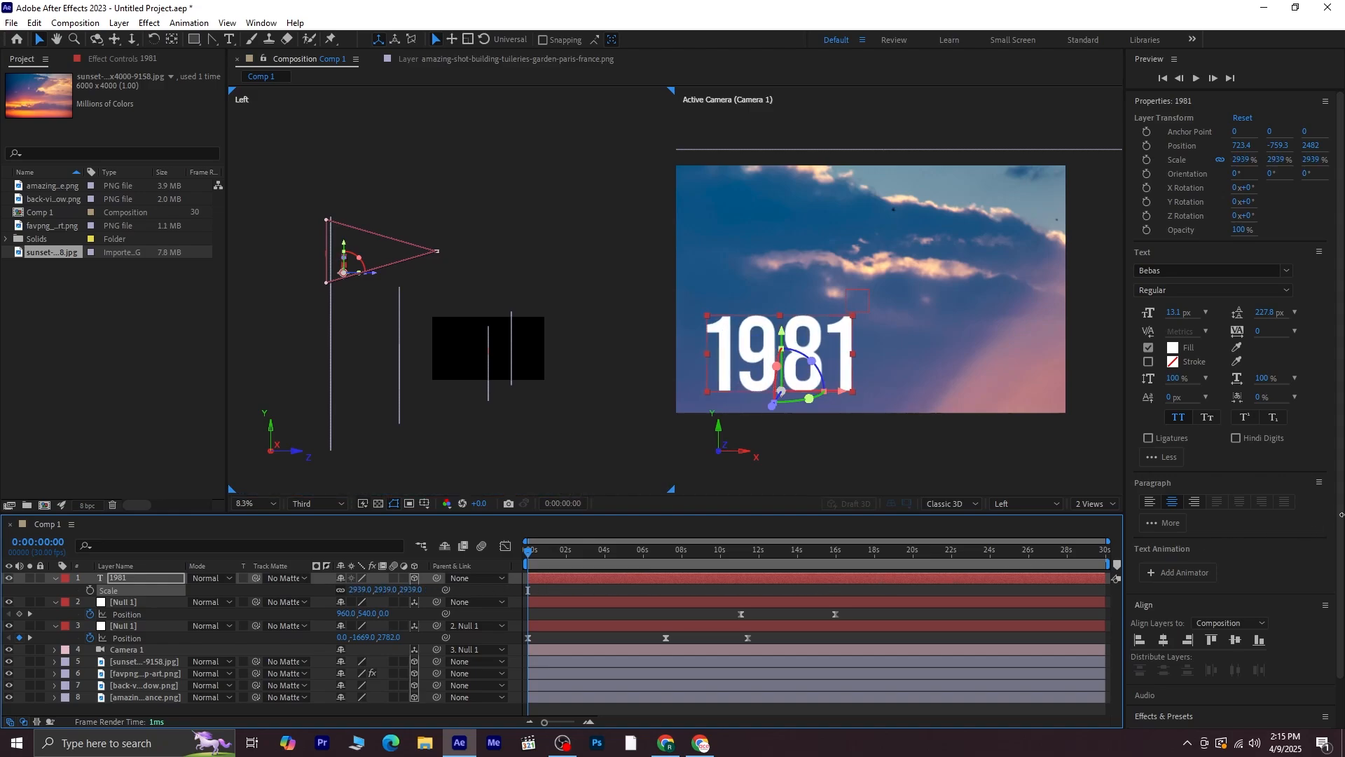
Reposition the 1981 text to about 974, -858, 2518 and enlarge it to about 3637%
{"action": "left_click_drag", "start_coordinate": [772, 405], "coordinate": [914, 404]}
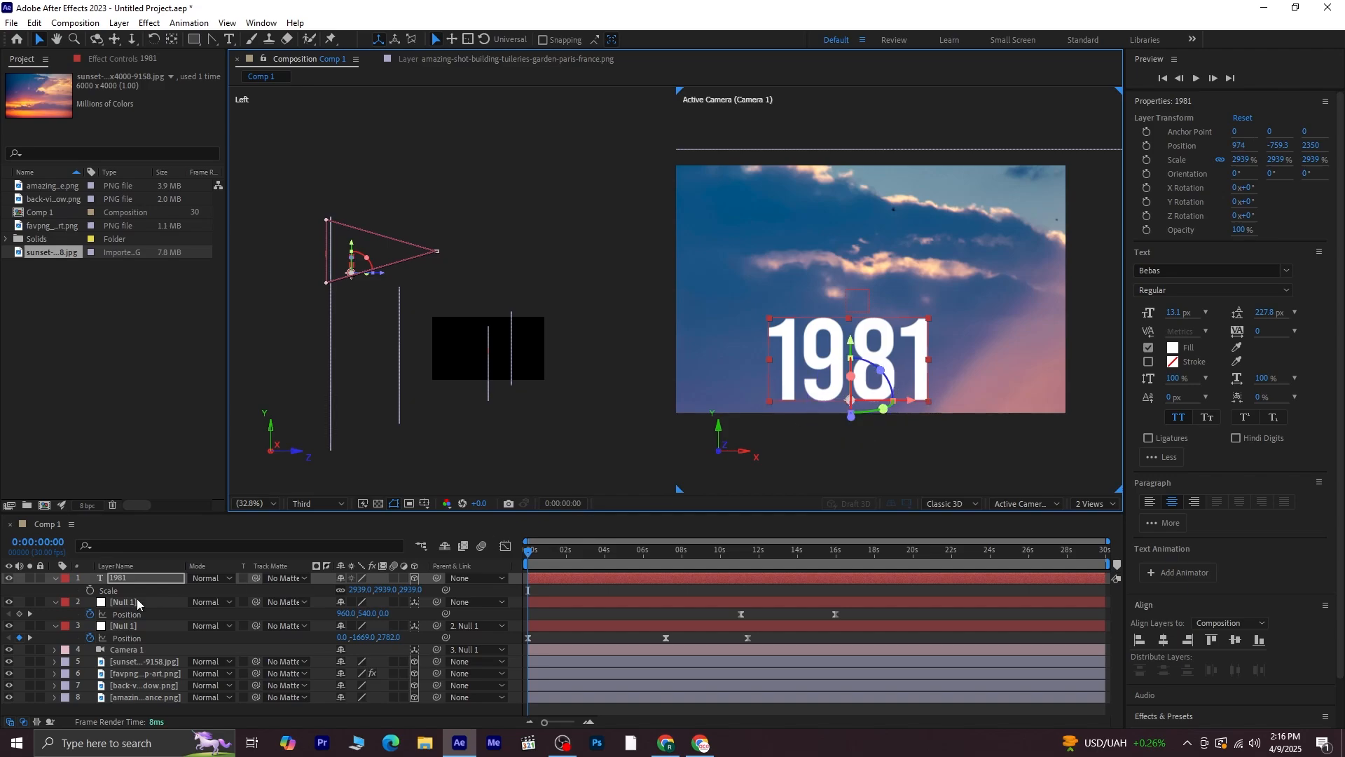
{"action": "left_click", "coordinate": [126, 576]}
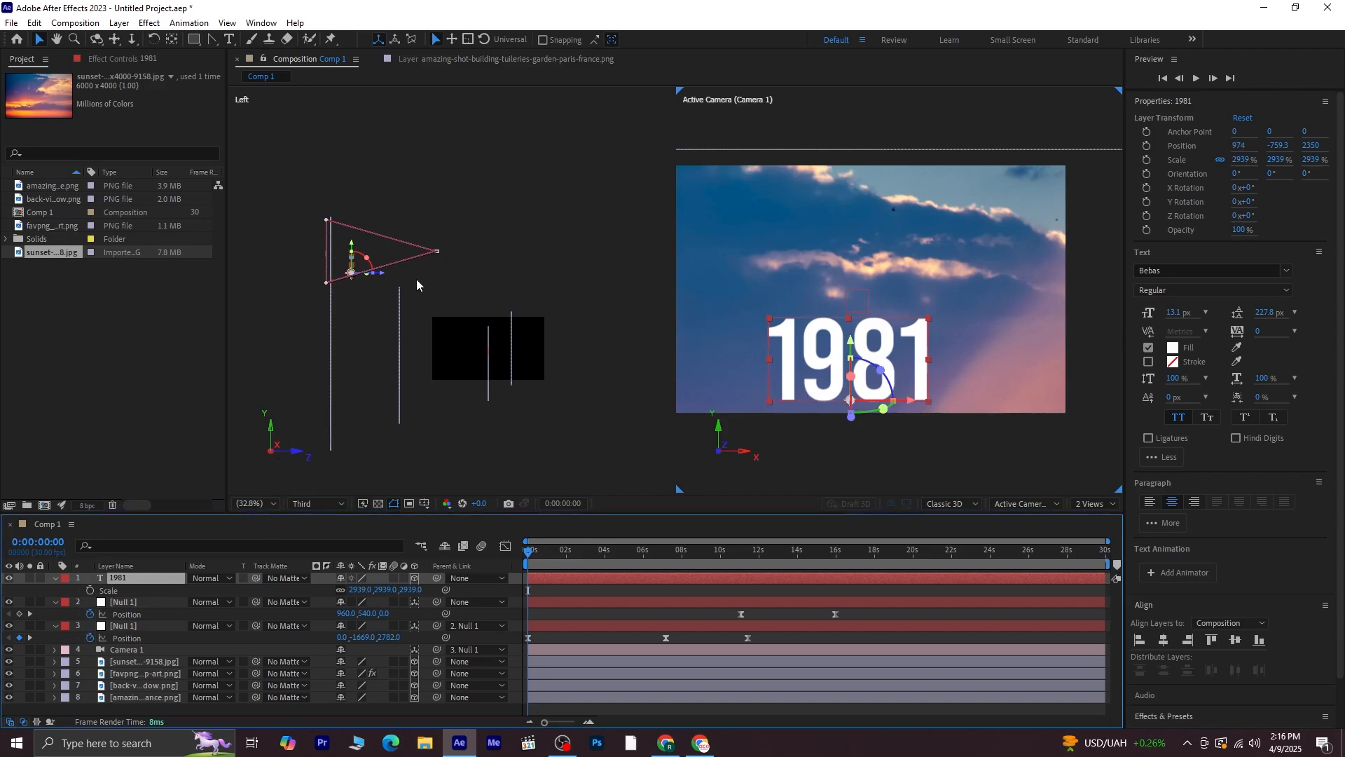
{"action": "left_click", "coordinate": [381, 276]}
{"action": "left_click_drag", "start_coordinate": [380, 277], "coordinate": [372, 273]}
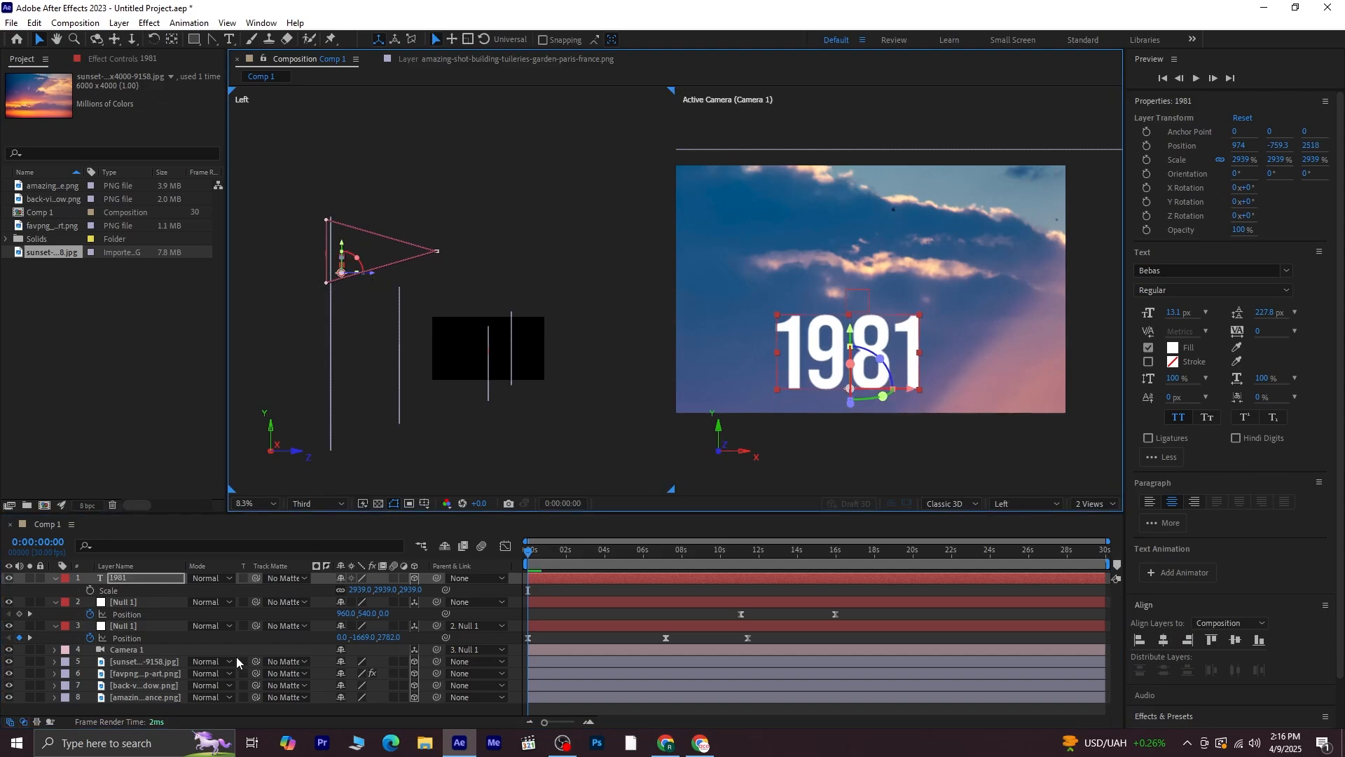
{"action": "left_click_drag", "start_coordinate": [400, 594], "coordinate": [860, 561]}
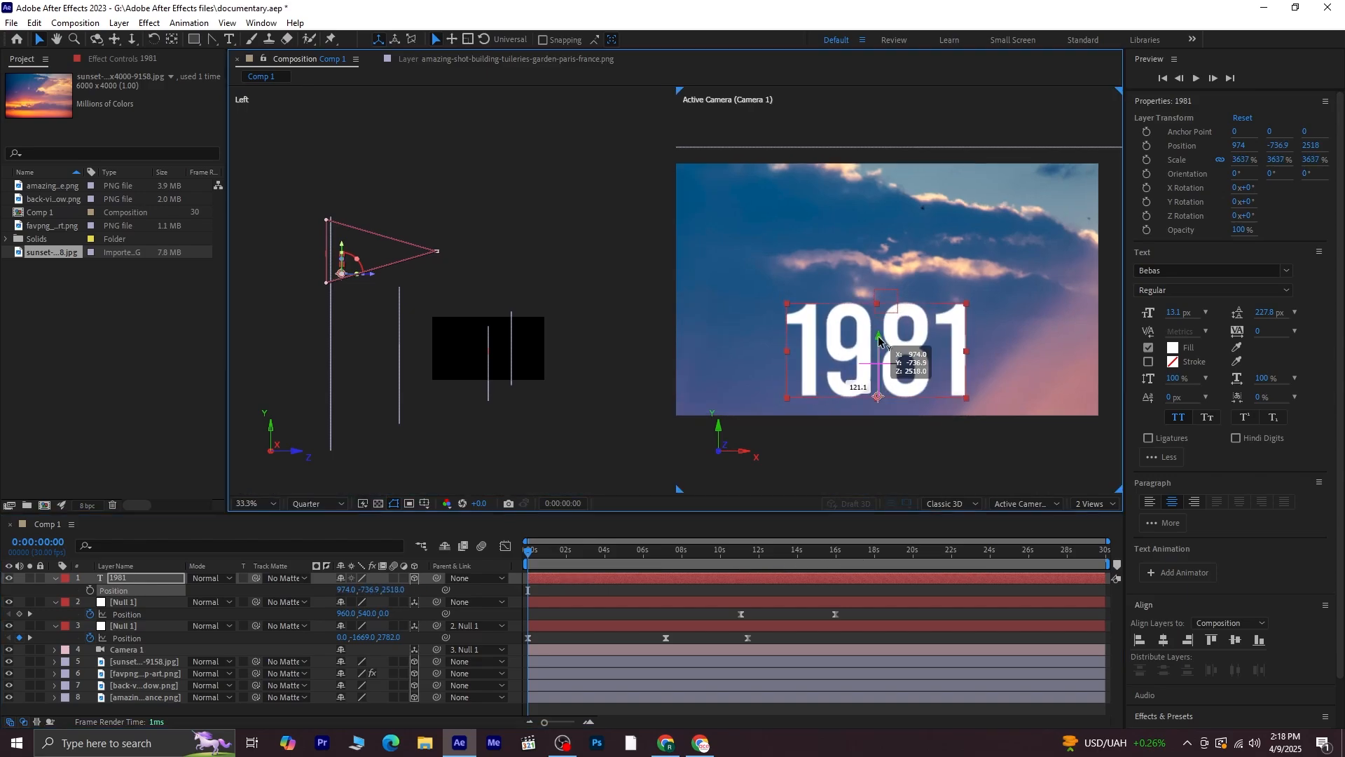
{"action": "left_click_drag", "start_coordinate": [877, 335], "coordinate": [880, 303]}
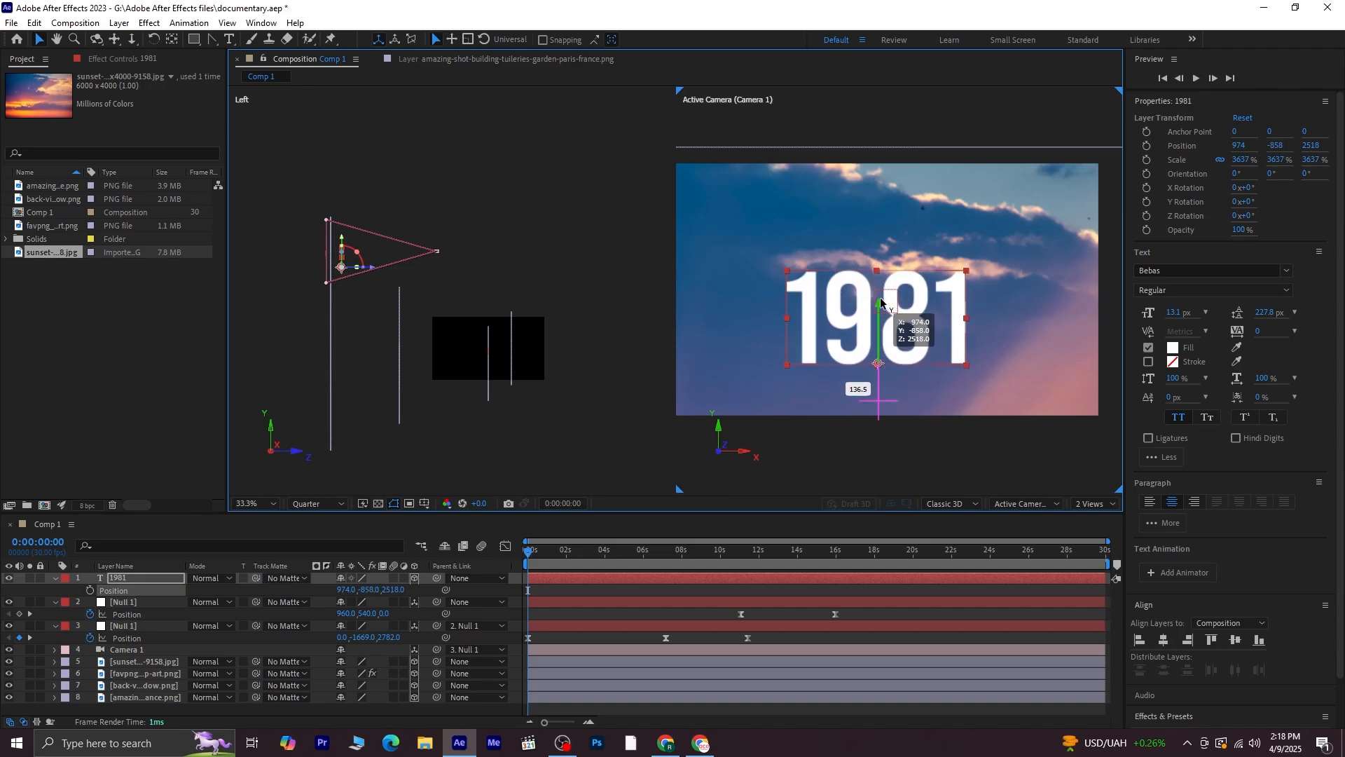
{"action": "left_click_drag", "start_coordinate": [880, 303], "coordinate": [880, 302]}
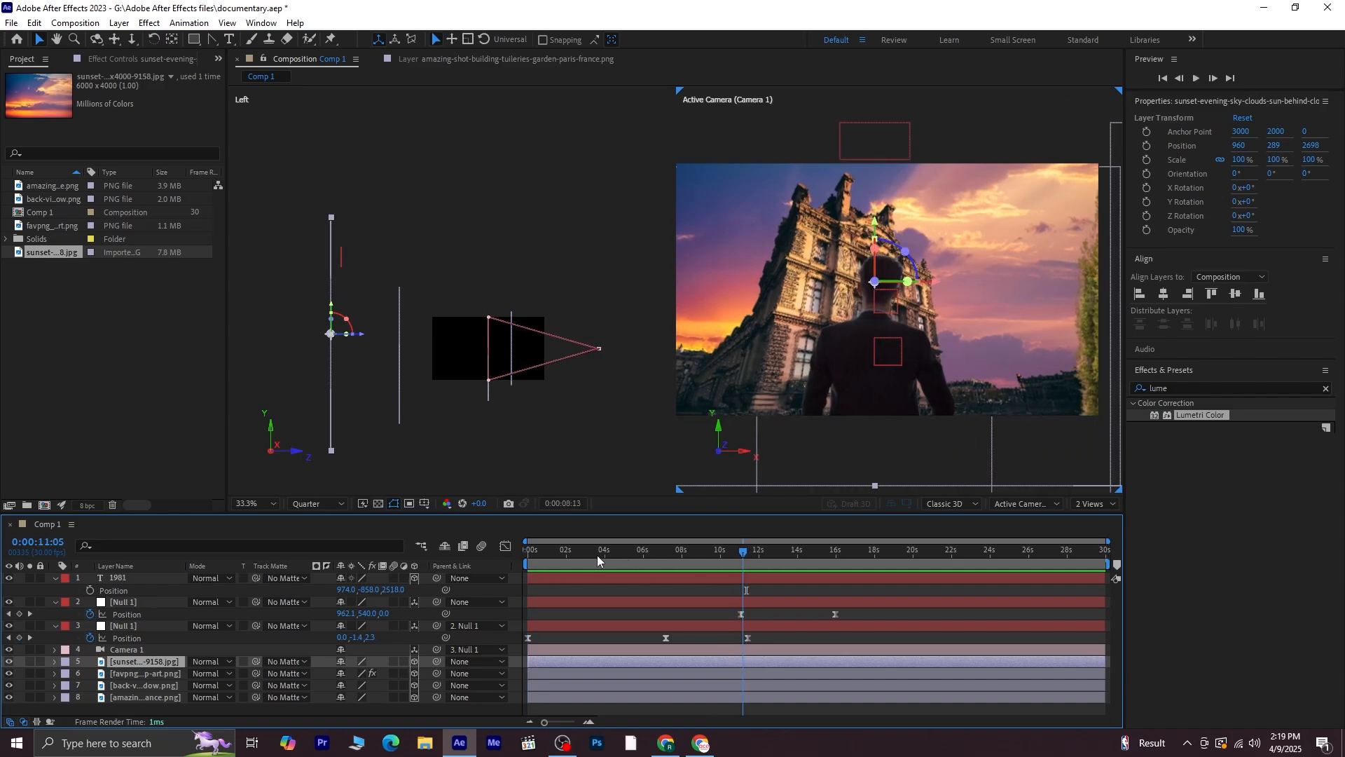
Preview the animation and switch the viewer layout to a single view
{"action": "key", "text": "space"}
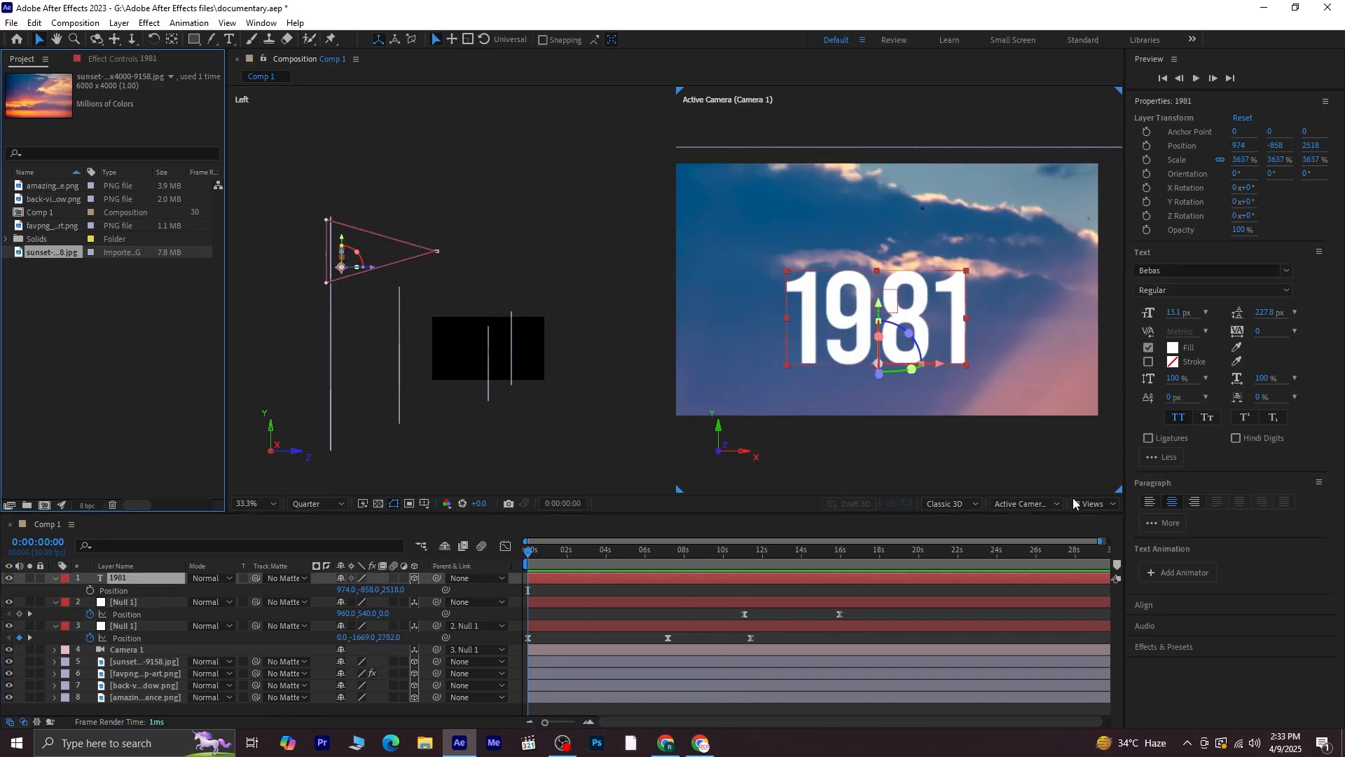
{"action": "left_click", "coordinate": [1078, 503]}
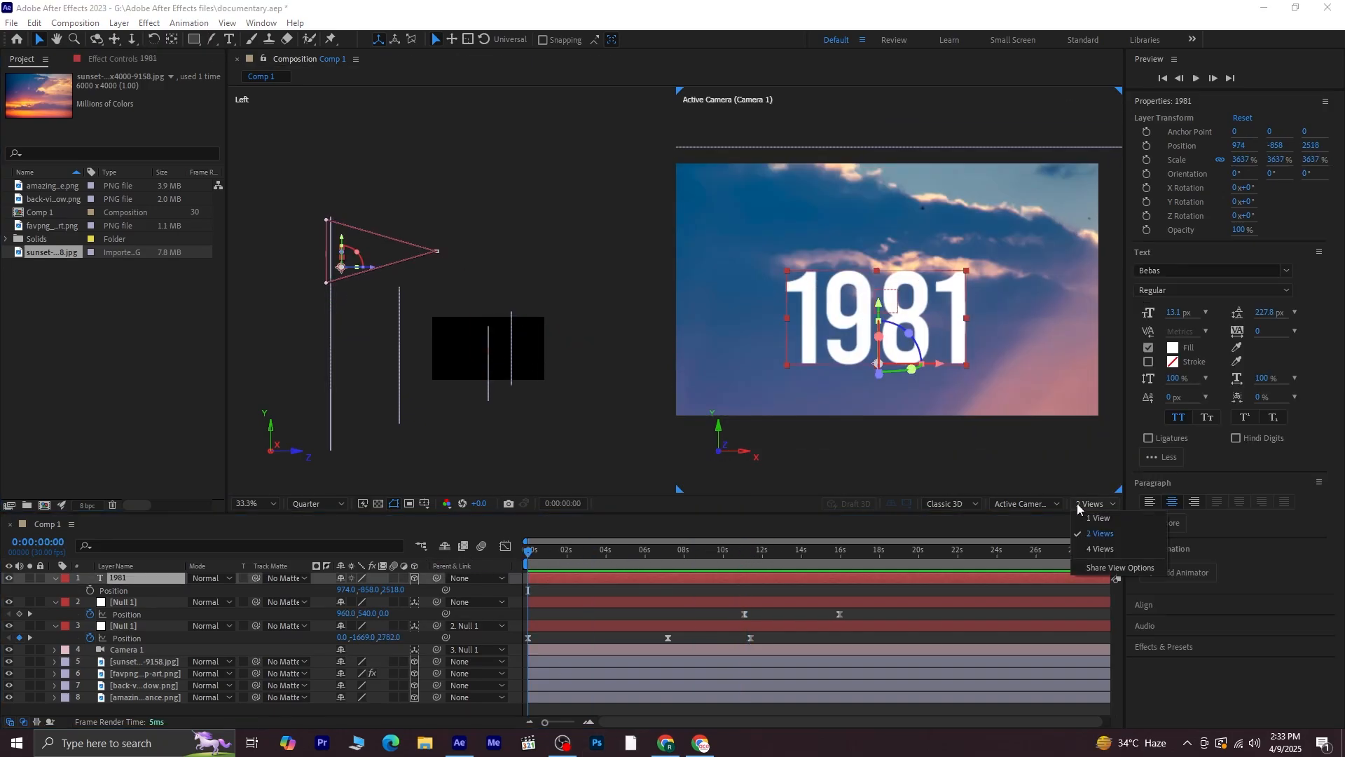
{"action": "left_click", "coordinate": [1092, 519]}
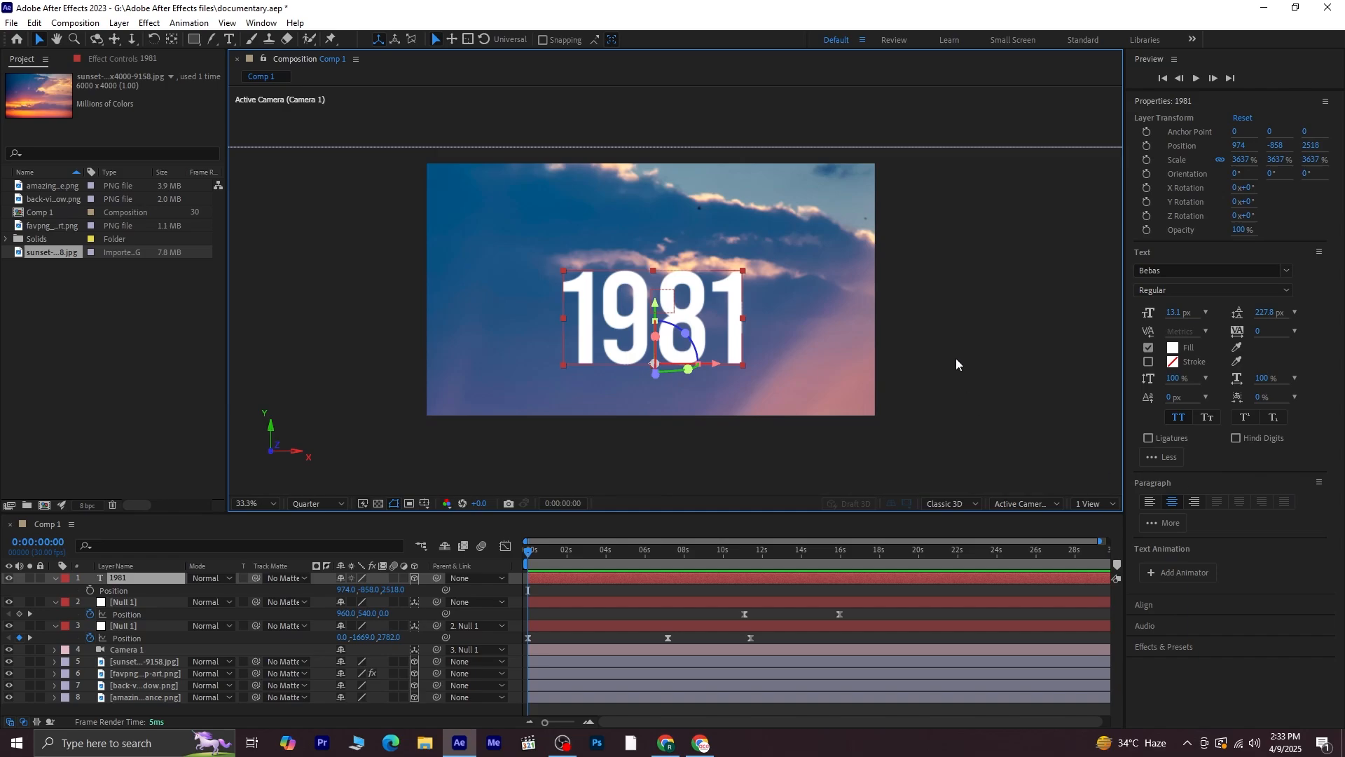
Apply the Slider Control effect to the 1981 text layer
{"action": "left_click", "coordinate": [116, 582]}
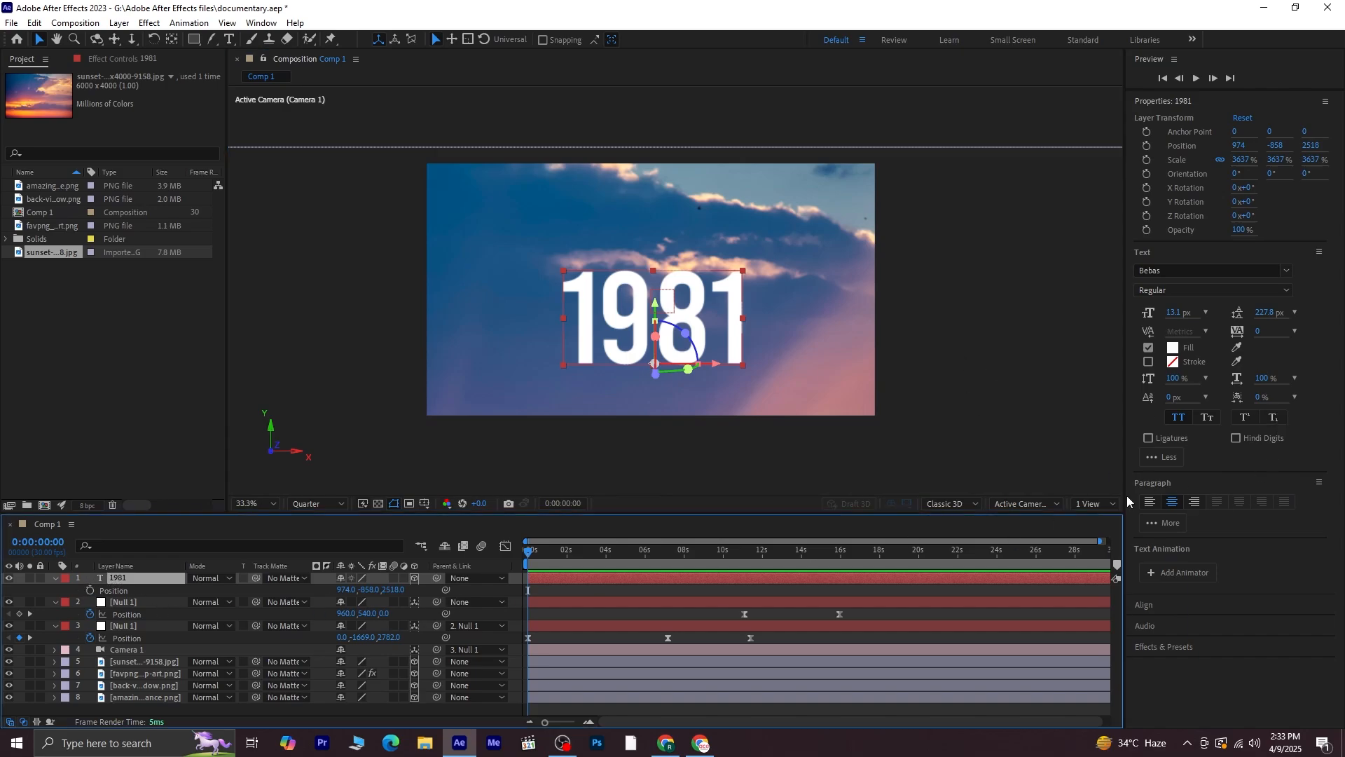
{"action": "left_click", "coordinate": [1198, 647]}
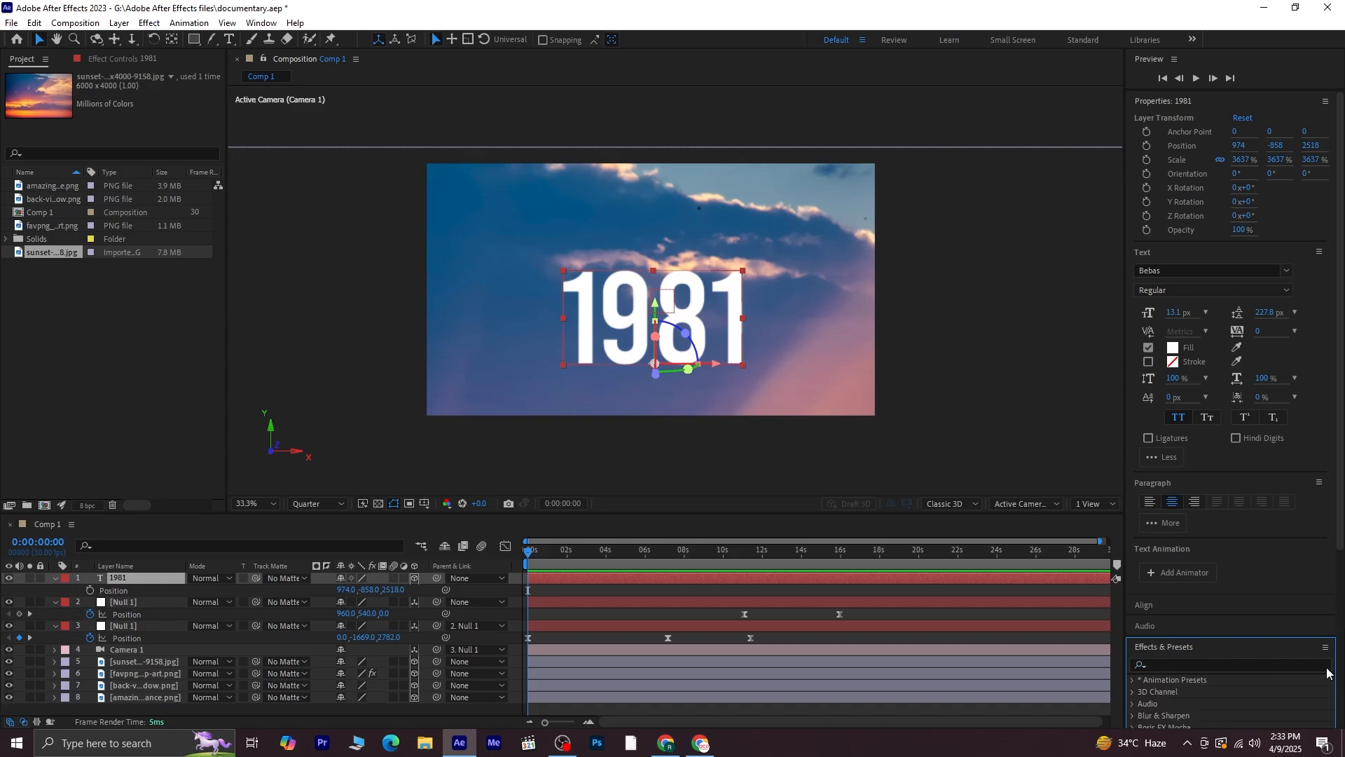
{"action": "left_click", "coordinate": [1278, 663]}
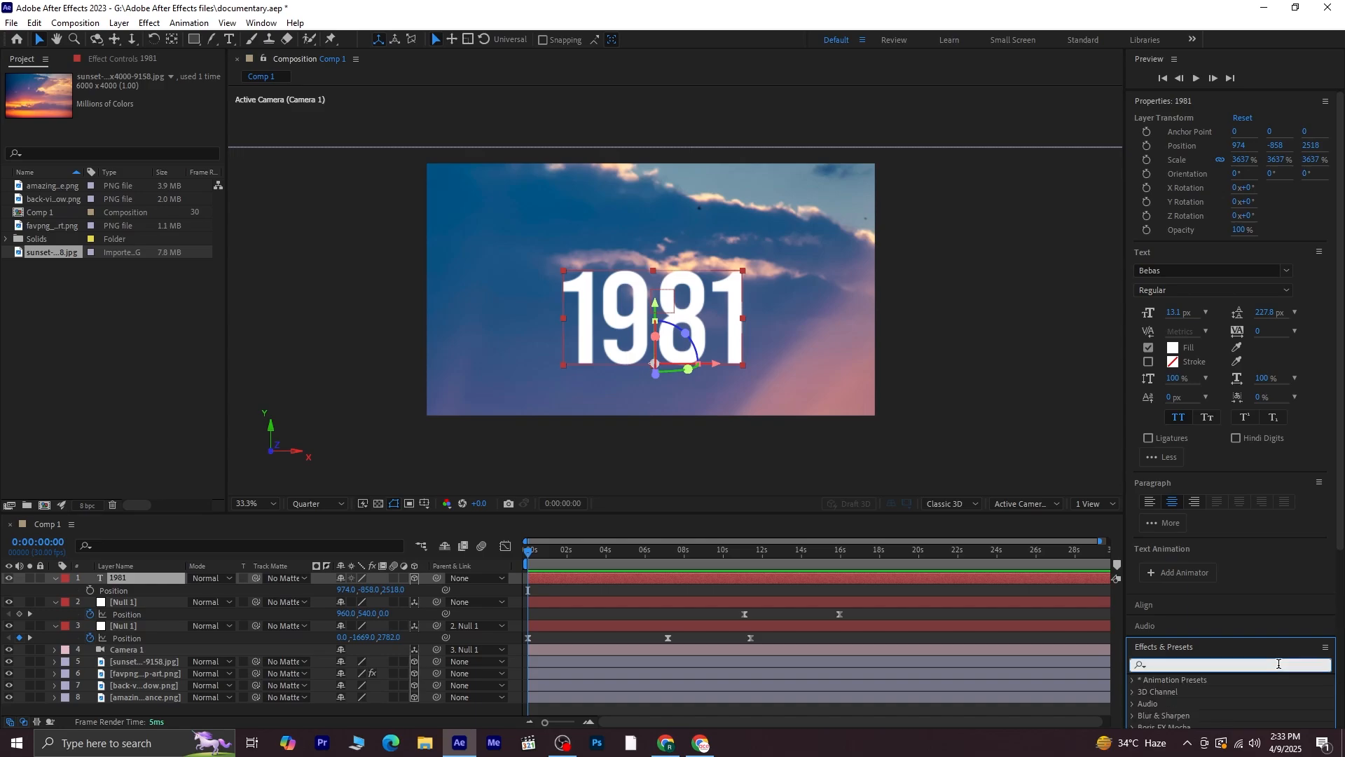
{"action": "type", "text": "slider"}
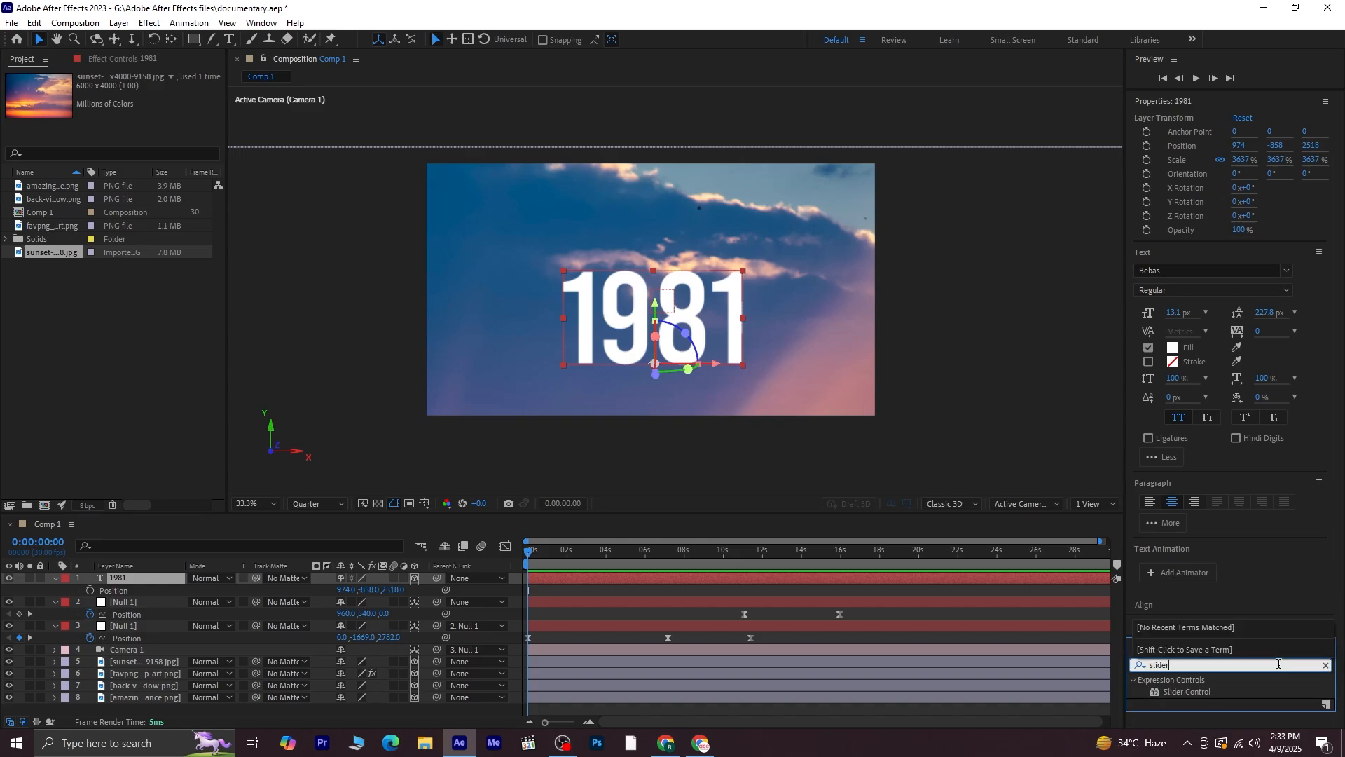
{"action": "double_click", "coordinate": [1178, 694]}
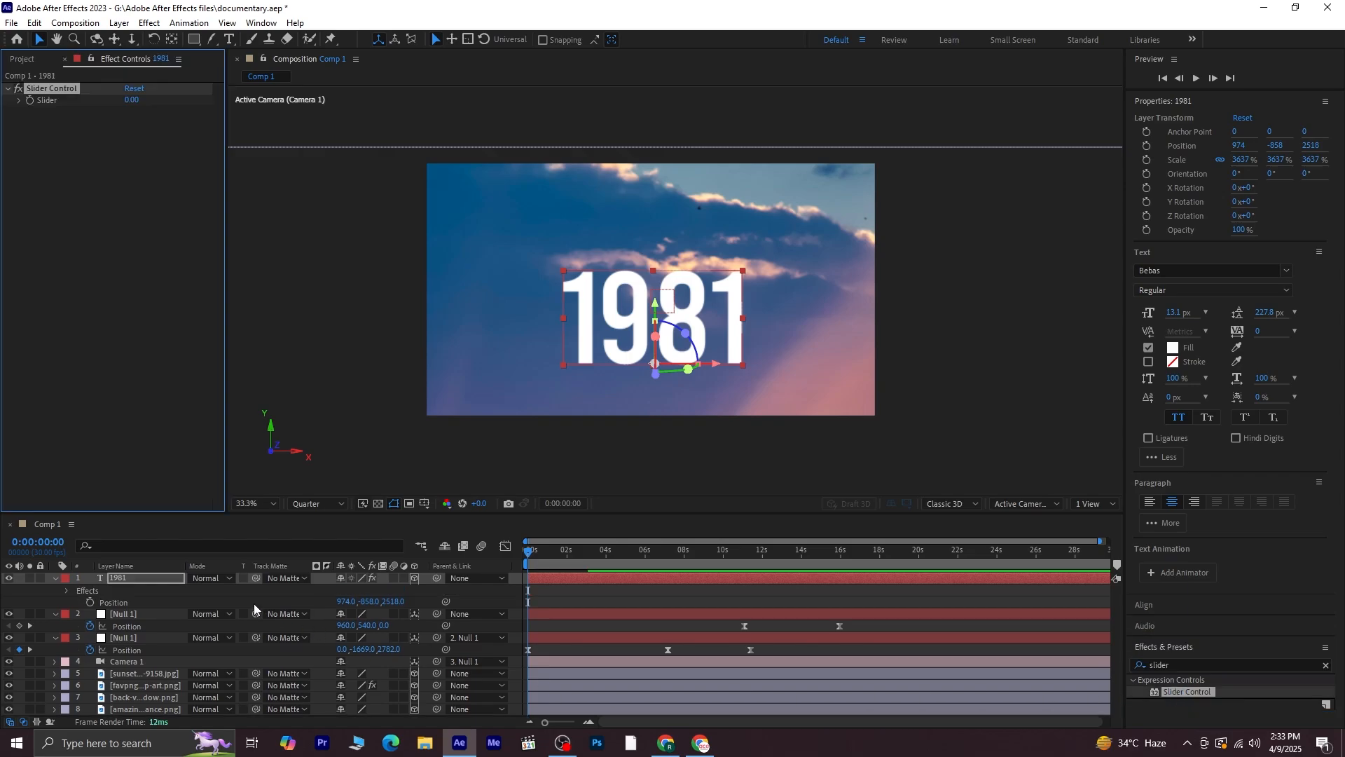
Add an expression to the 1981 text's Source Text that links it to the Slider Control's Slider
{"action": "left_click", "coordinate": [128, 578]}
{"action": "left_click", "coordinate": [125, 544]}
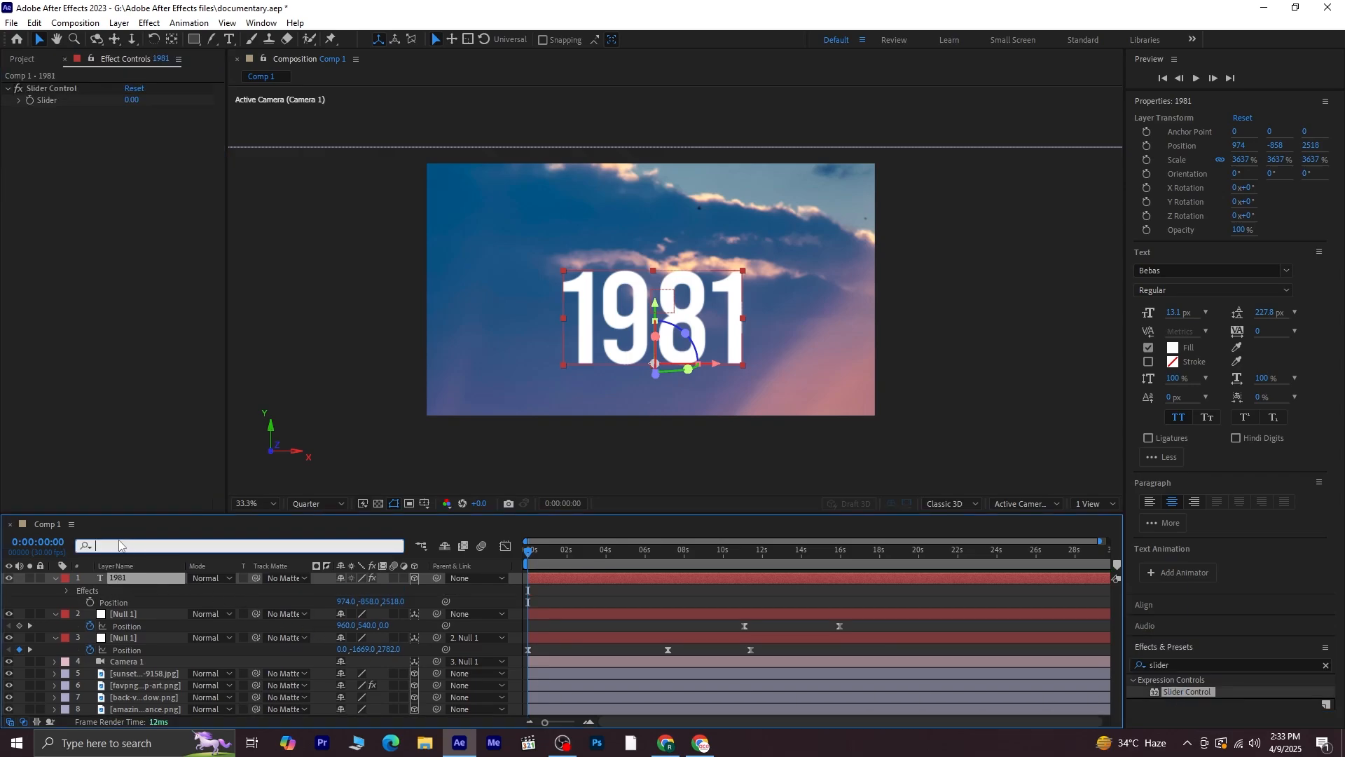
{"action": "type", "text": "source"}
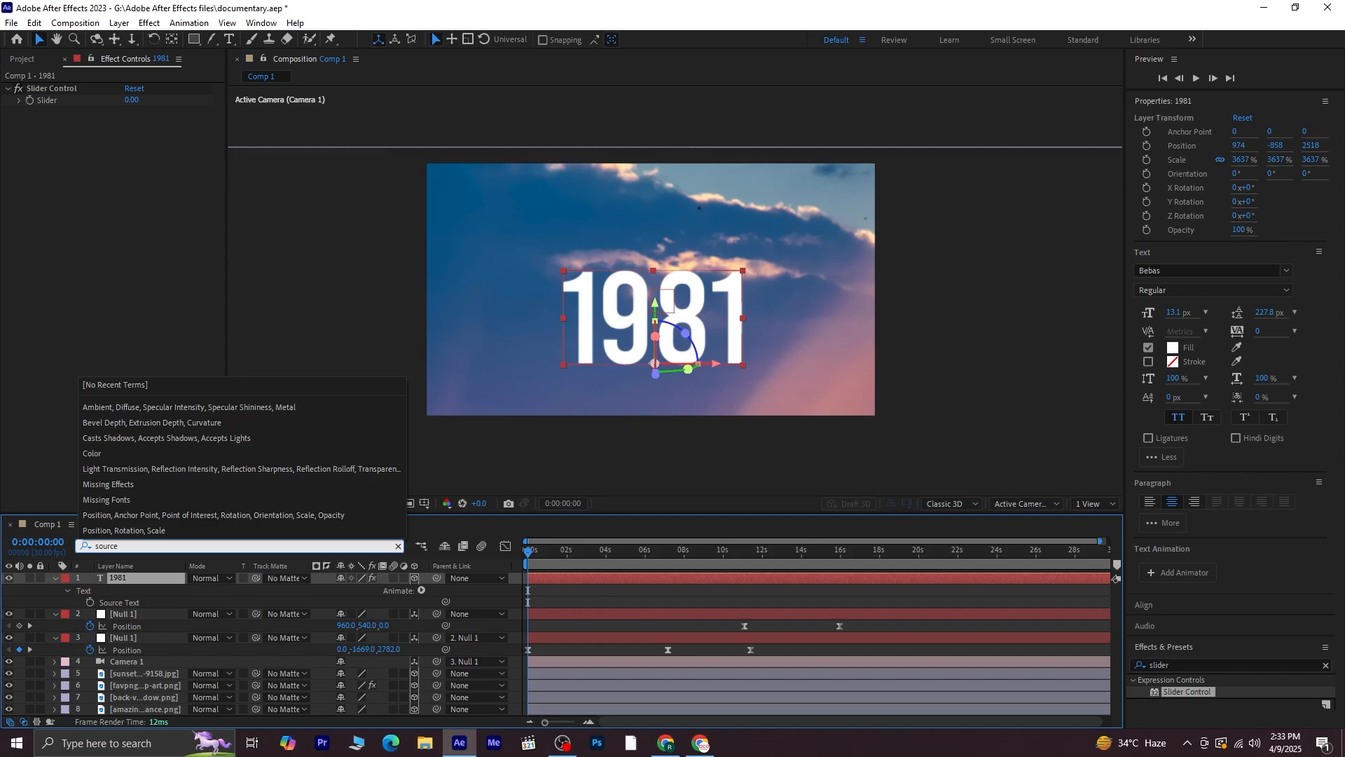
{"action": "left_click", "coordinate": [126, 604]}
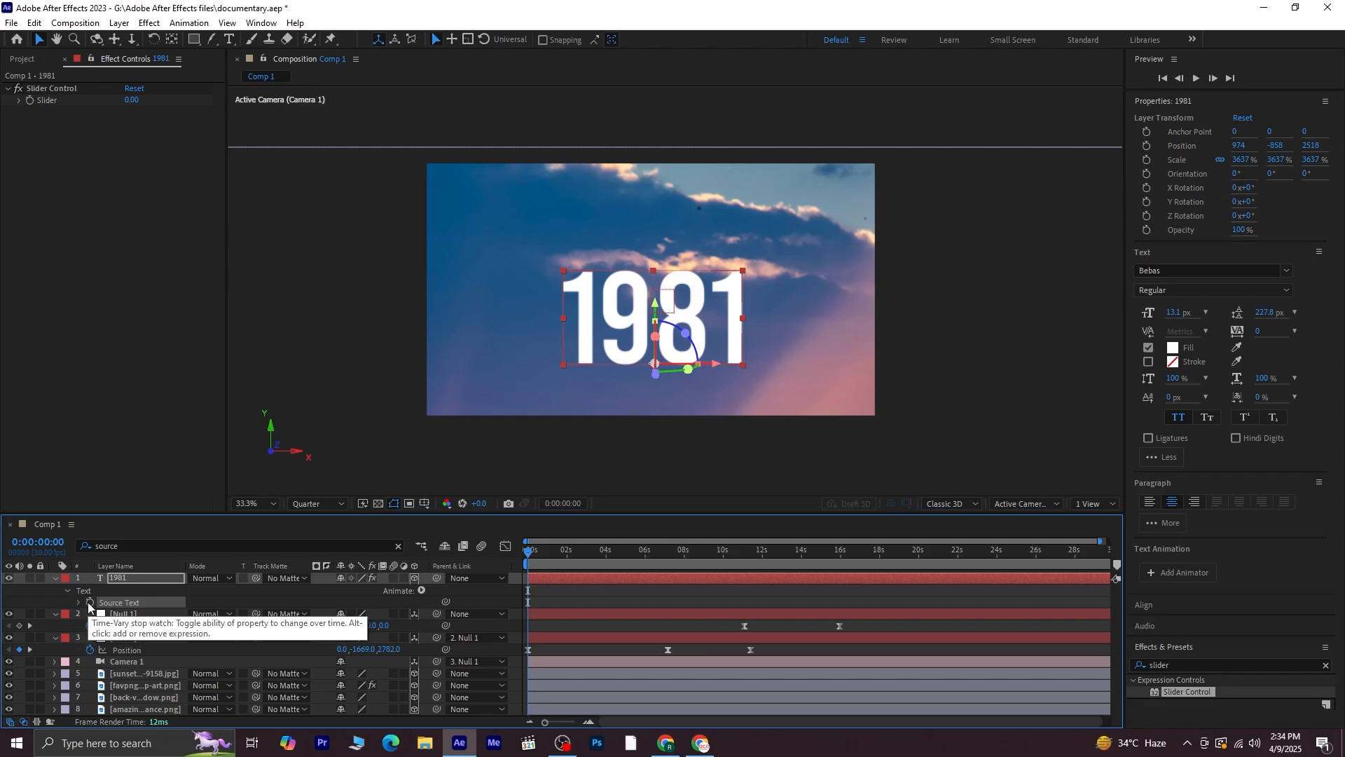
{"action": "left_click", "coordinate": [89, 603], "text": "alt"}
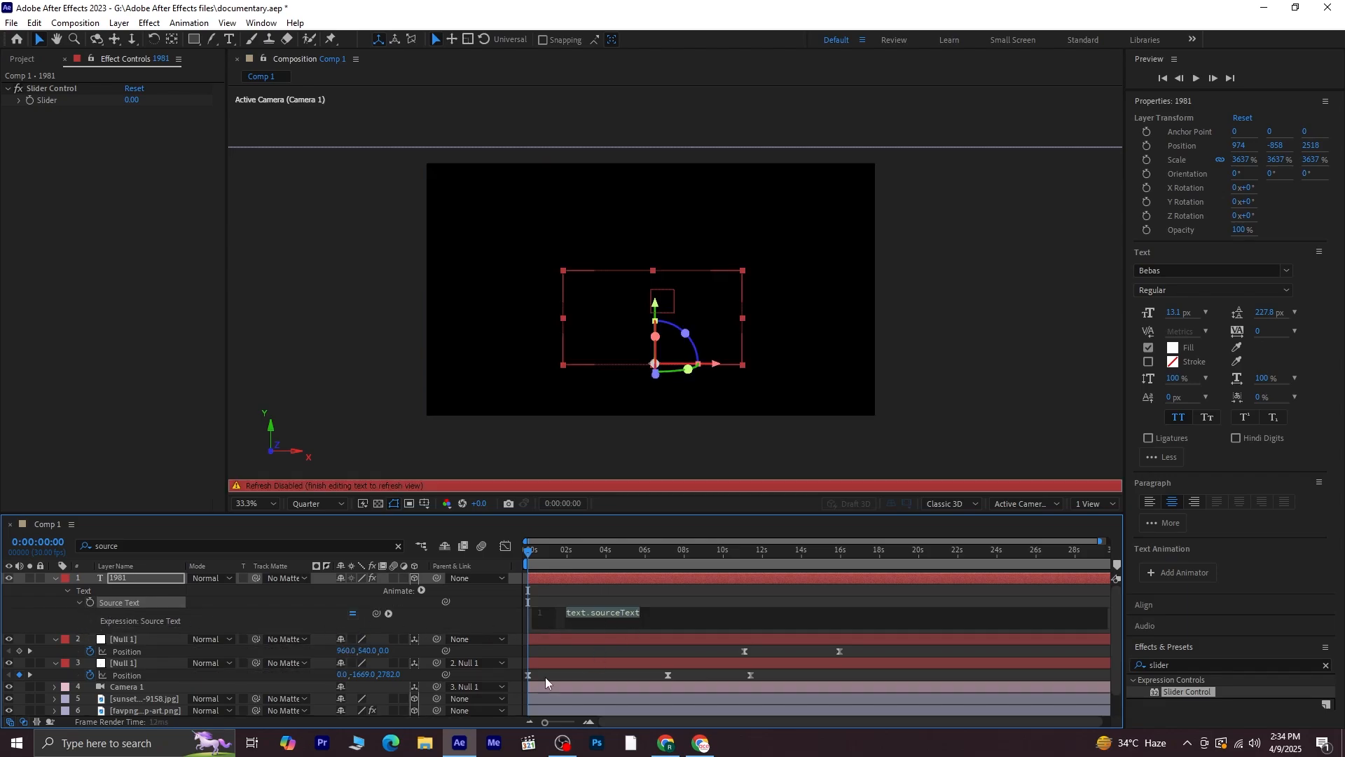
{"action": "left_click_drag", "start_coordinate": [376, 614], "coordinate": [121, 216]}
{"action": "left_click_drag", "start_coordinate": [73, 91], "coordinate": [71, 101]}
{"action": "left_click", "coordinate": [70, 99]}
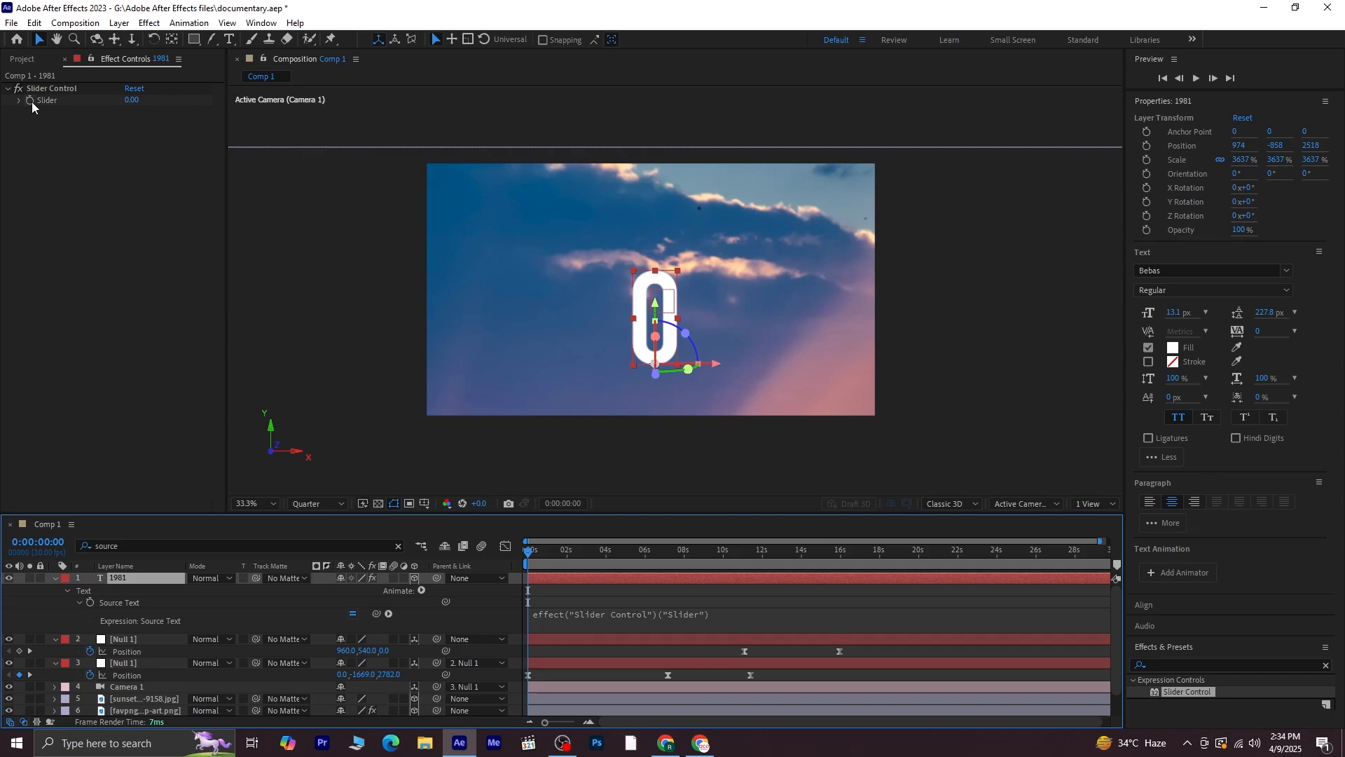
Keyframe the Slider at 1900 at the start and at 1981 at about 1:11
{"action": "left_click", "coordinate": [32, 102]}
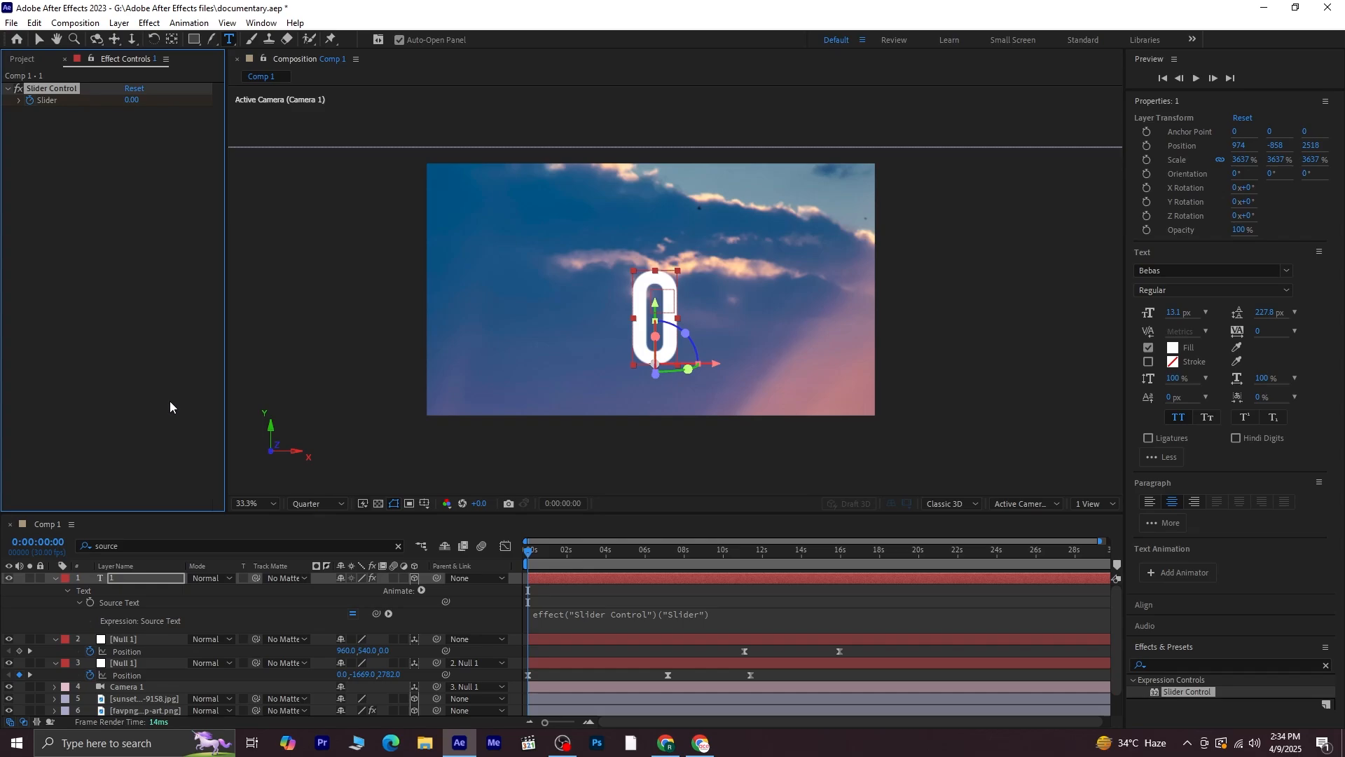
{"action": "left_click", "coordinate": [133, 99]}
{"action": "left_click", "coordinate": [113, 169]}
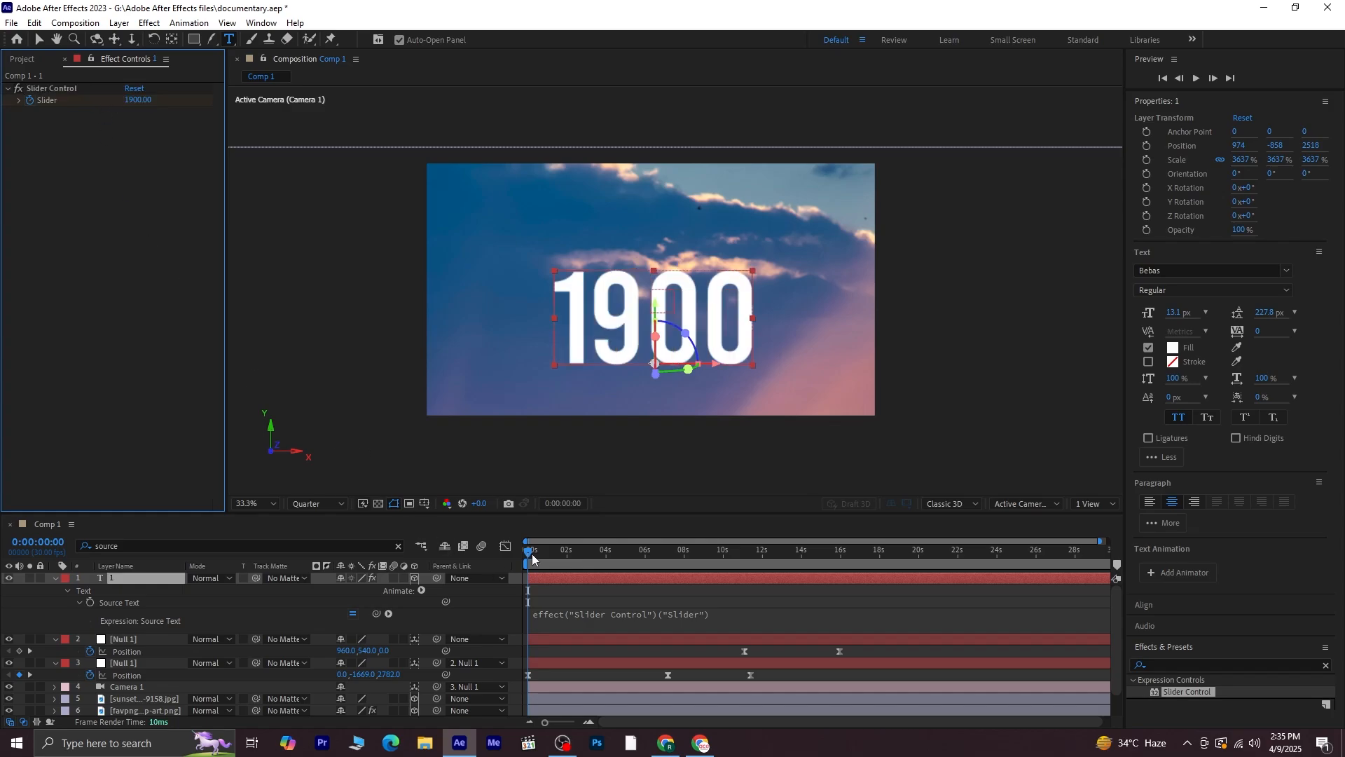
{"action": "left_click_drag", "start_coordinate": [533, 558], "coordinate": [552, 574]}
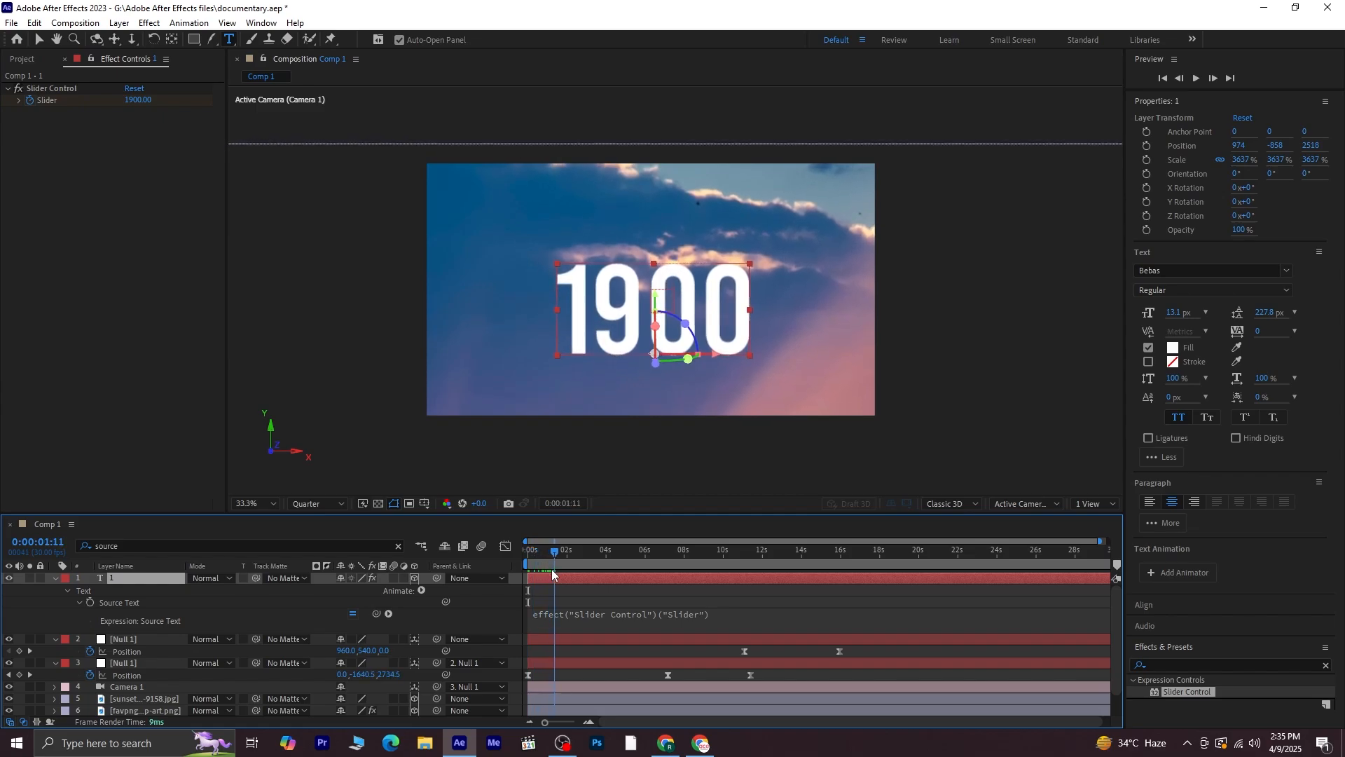
{"action": "left_click", "coordinate": [137, 100]}
{"action": "type", "text": "1"}
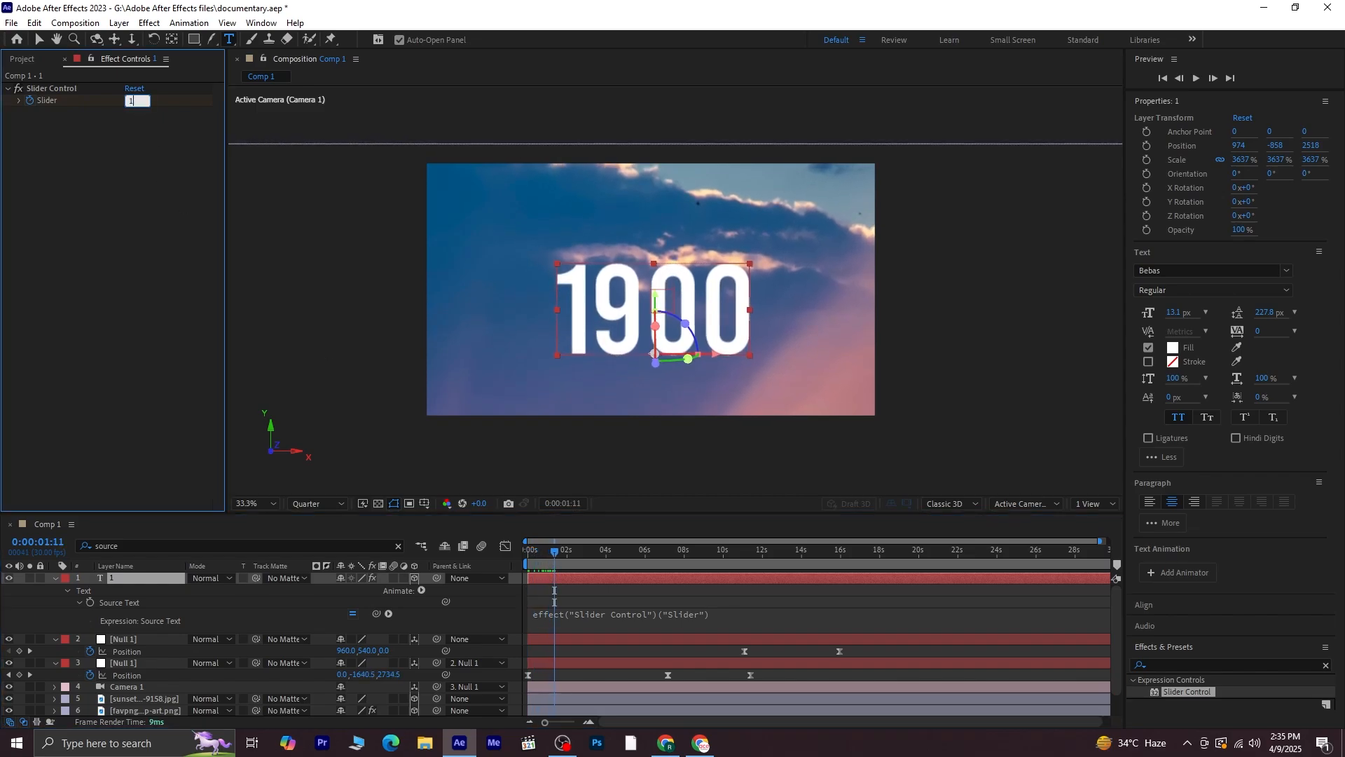
{"action": "type", "text": "981"}
{"action": "key", "text": "Return"}
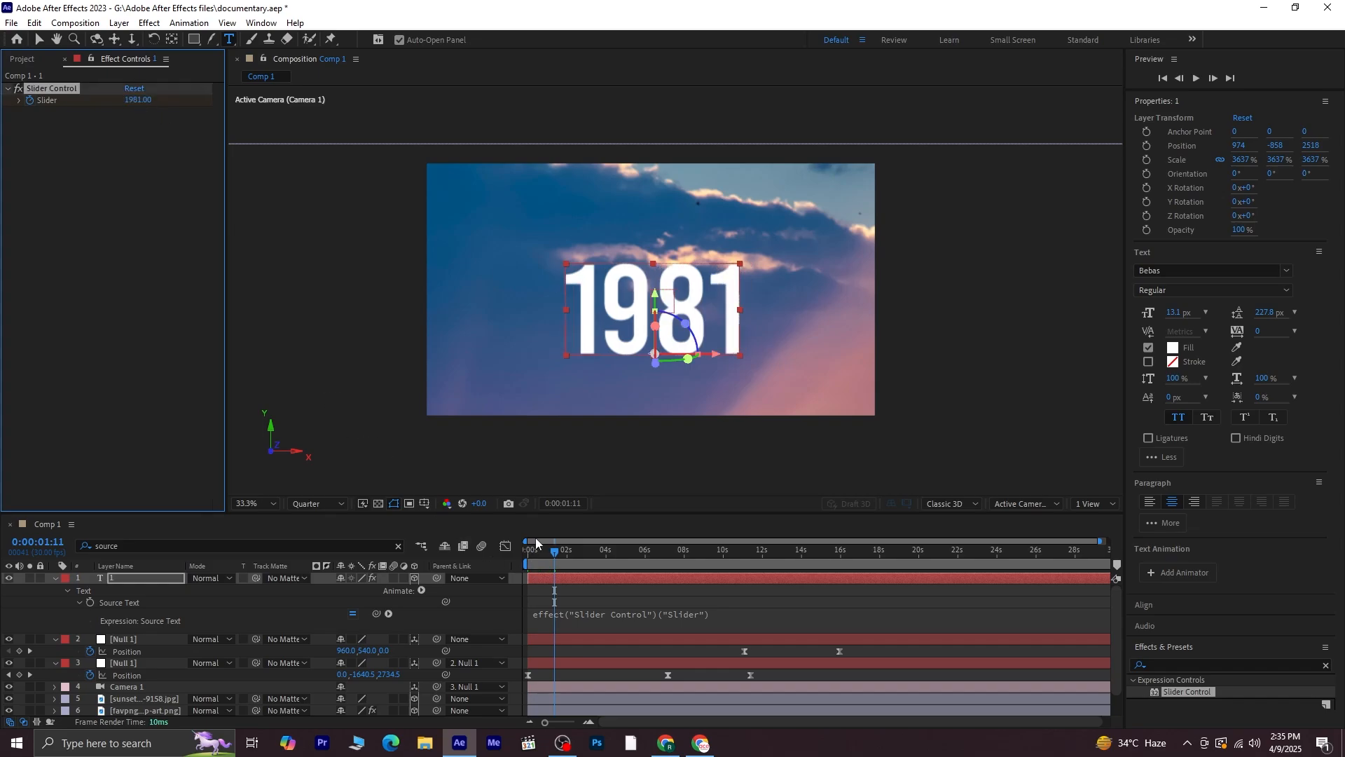
Preview the counting animation from the start
{"action": "left_click_drag", "start_coordinate": [556, 554], "coordinate": [426, 554]}
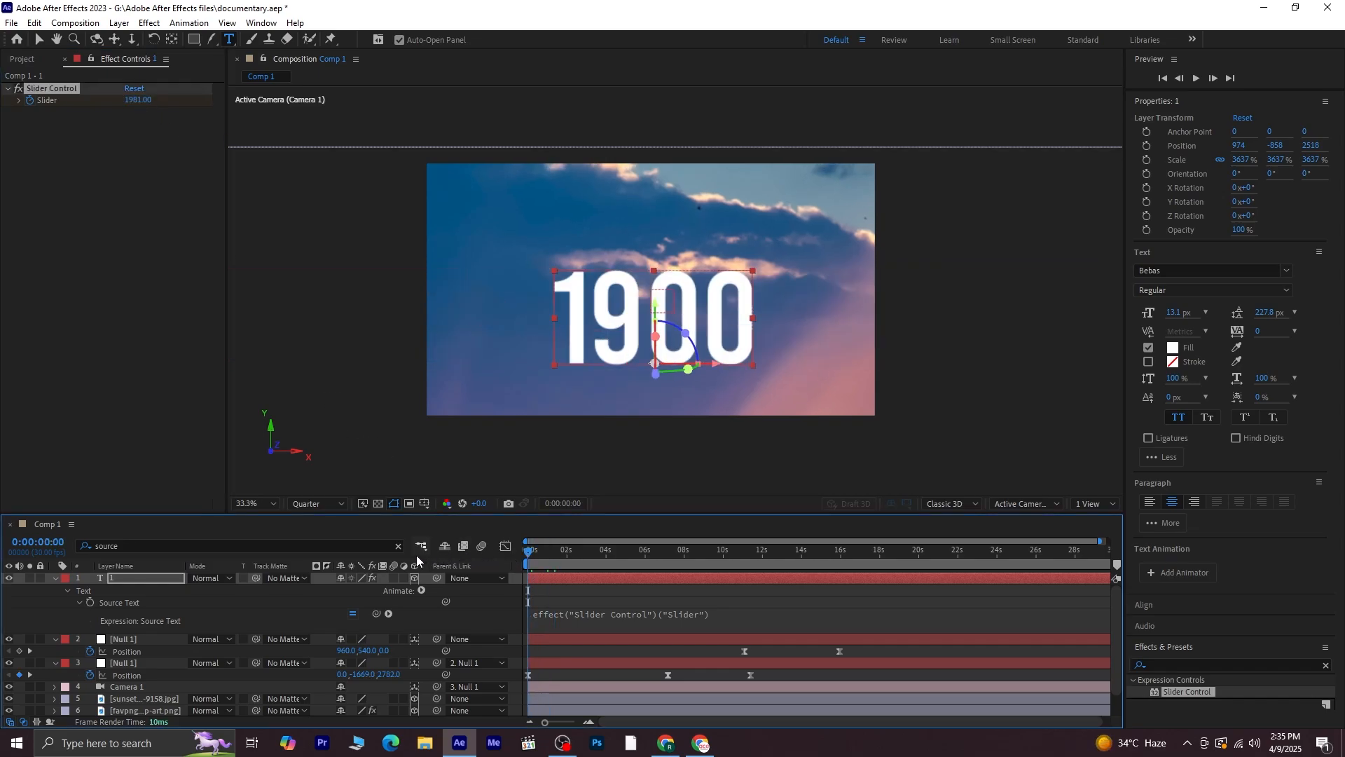
{"action": "key", "text": "space"}
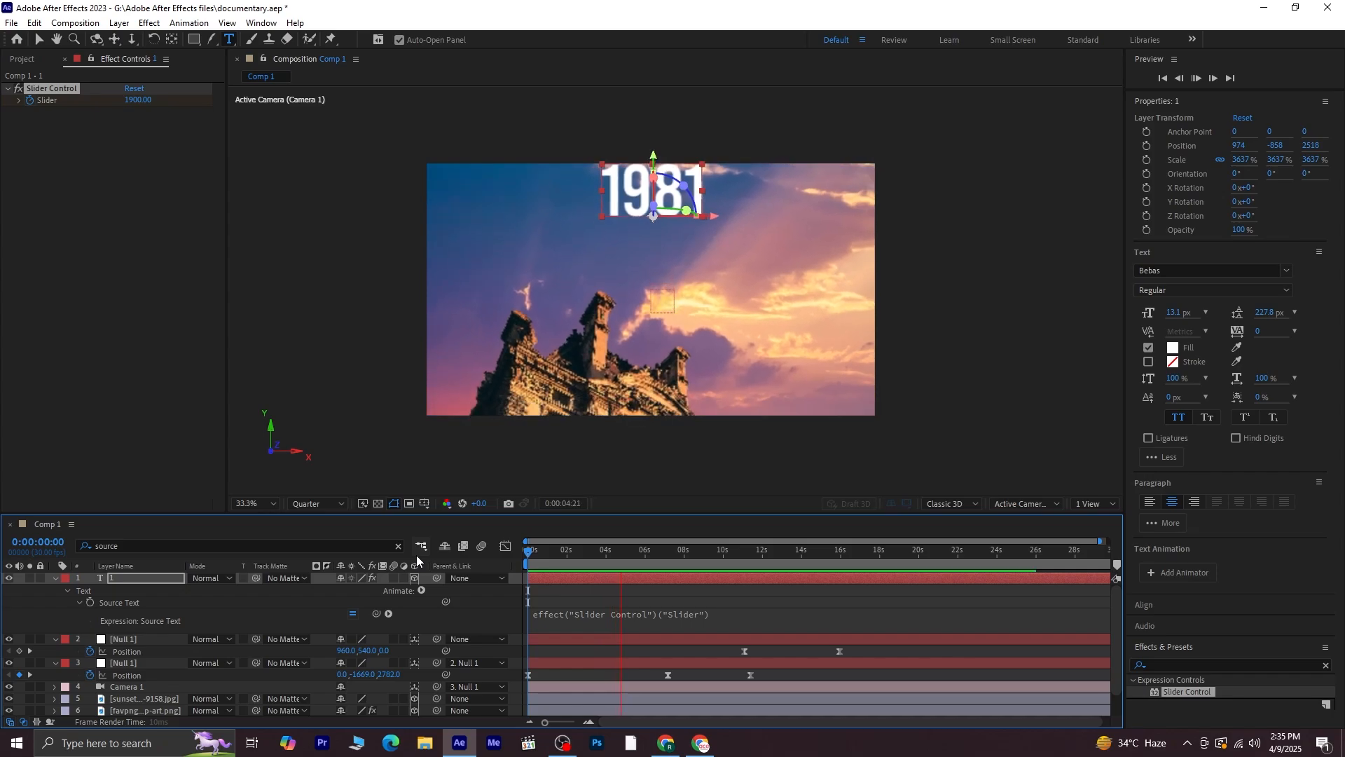
{"action": "left_click_drag", "start_coordinate": [632, 554], "coordinate": [512, 565]}
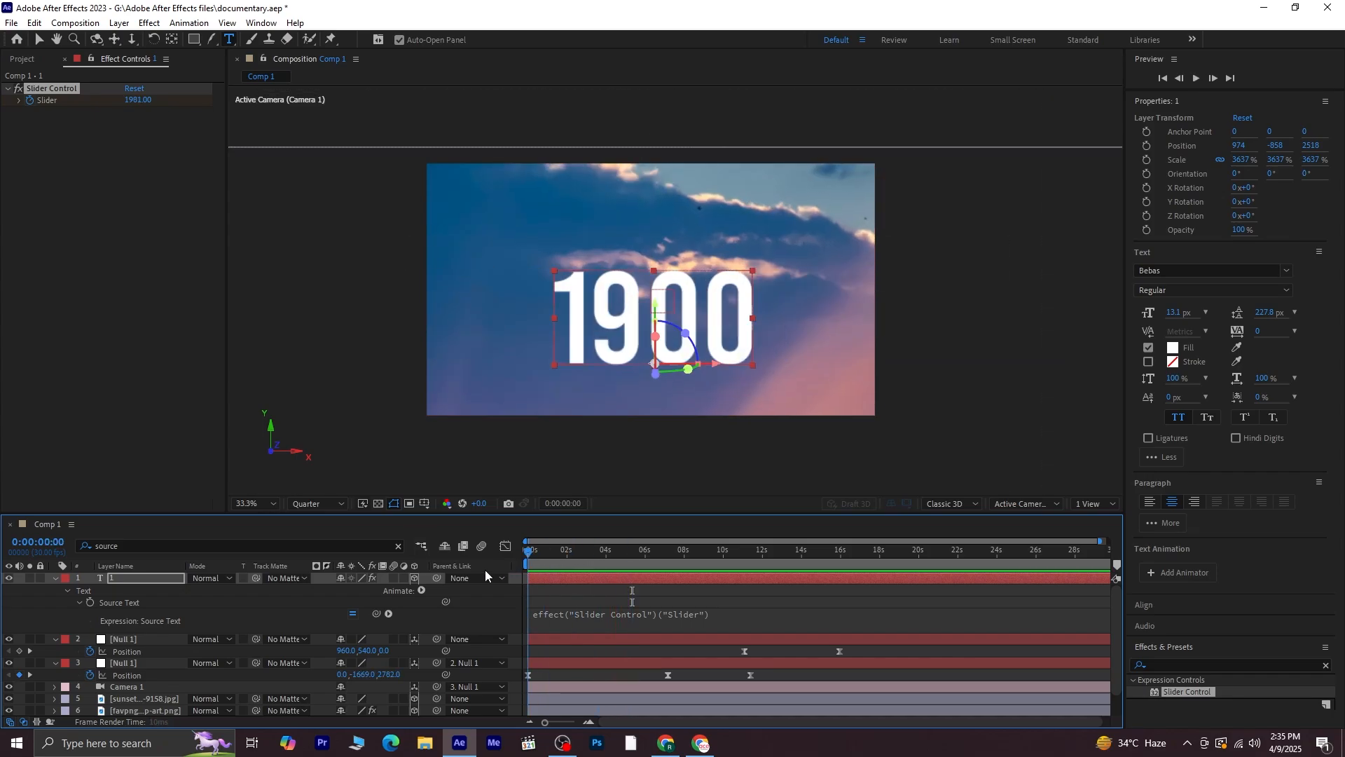
Wrap the Source Text expression in Math.round so the counter shows whole numbers
{"action": "left_click", "coordinate": [536, 617]}
{"action": "left_click", "coordinate": [568, 616]}
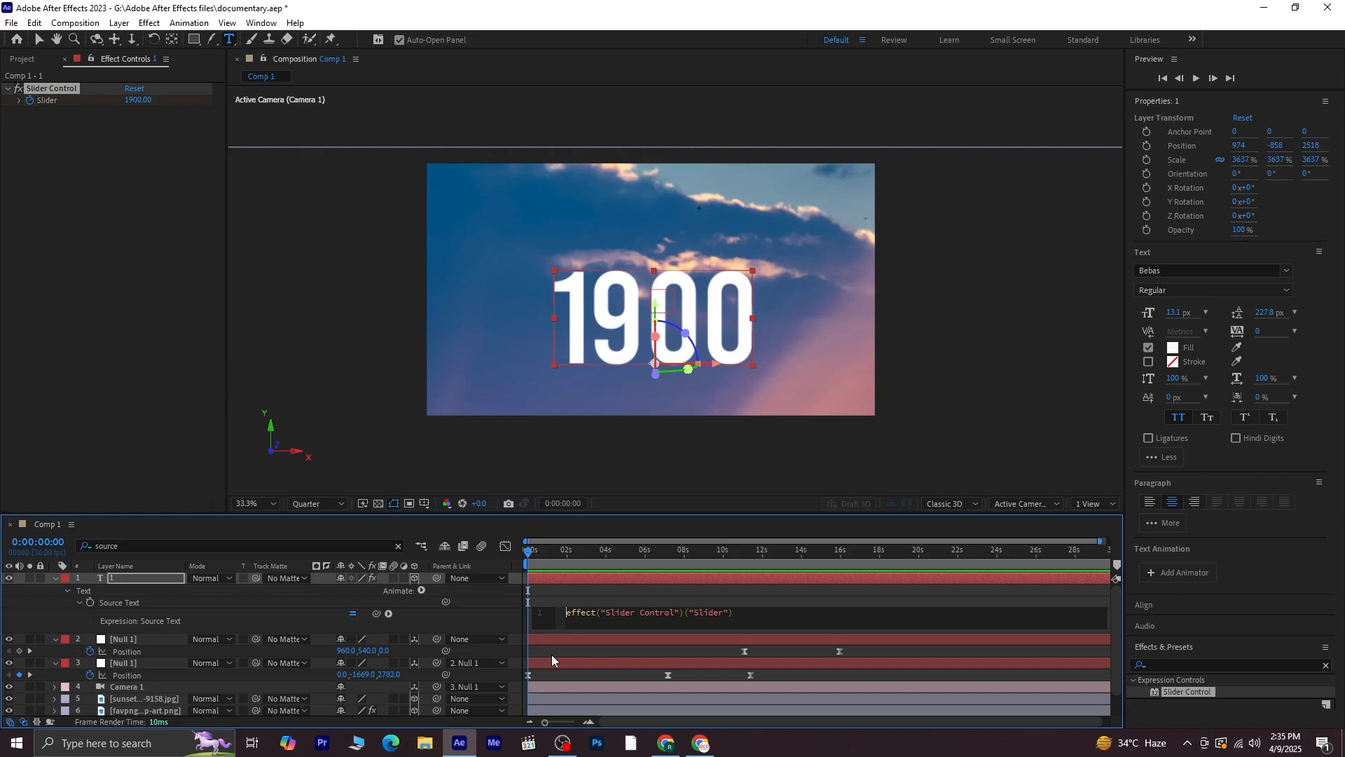
{"action": "type", "text": "mat"}
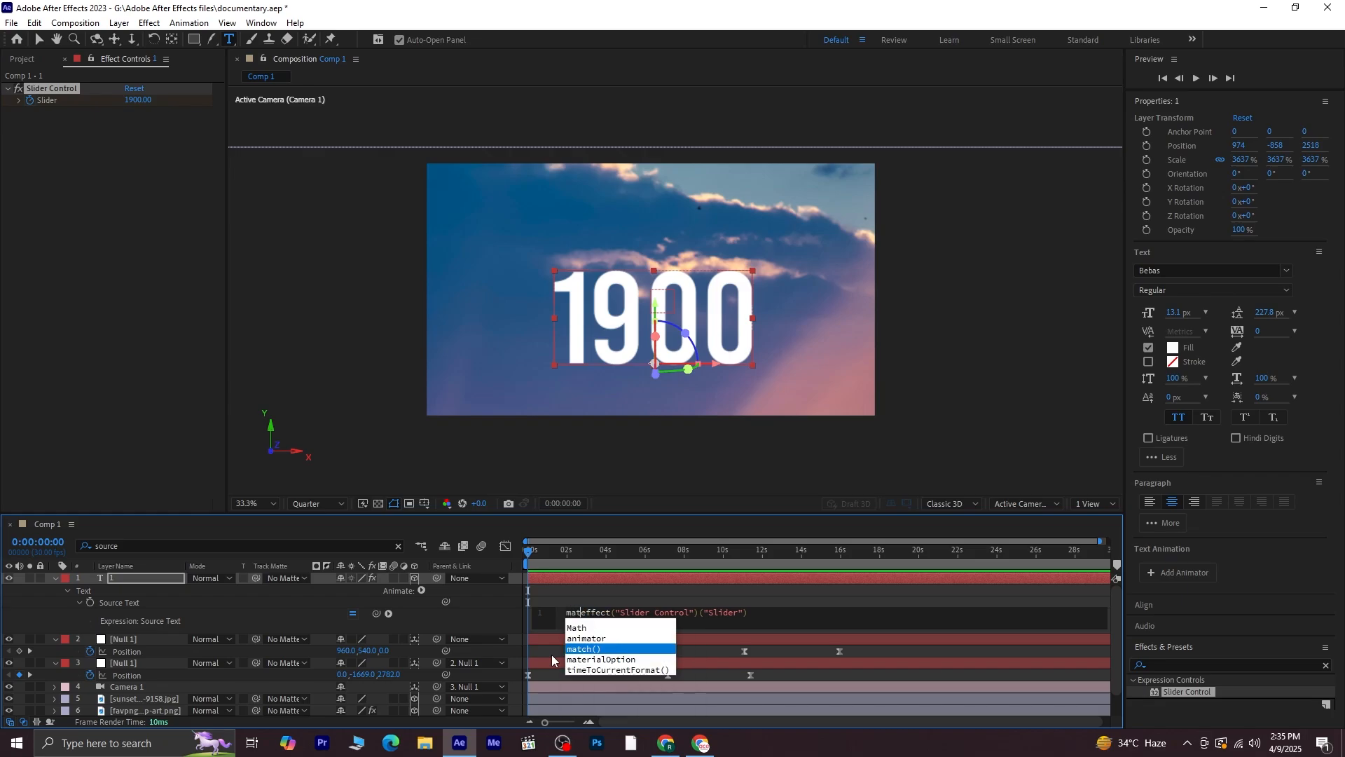
{"action": "left_click", "coordinate": [587, 628]}
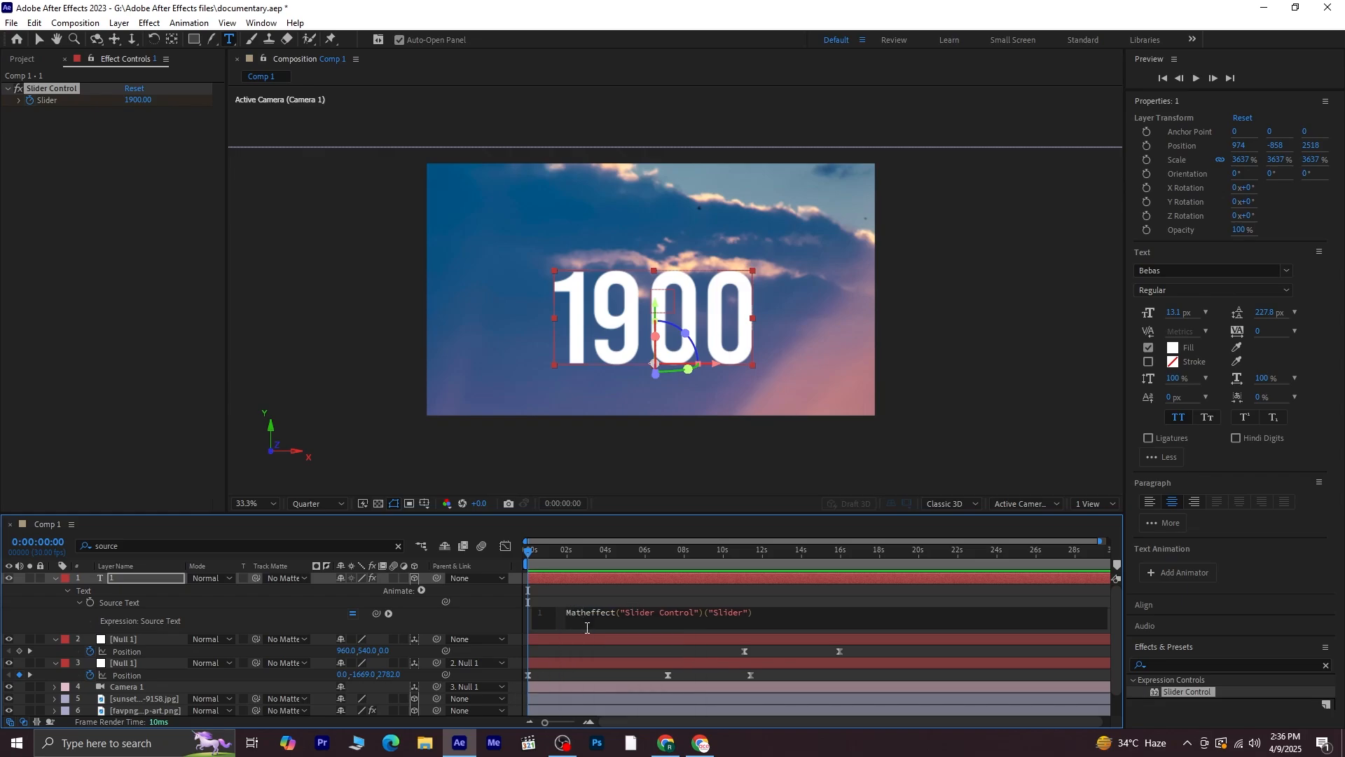
{"action": "type", "text": ".round"}
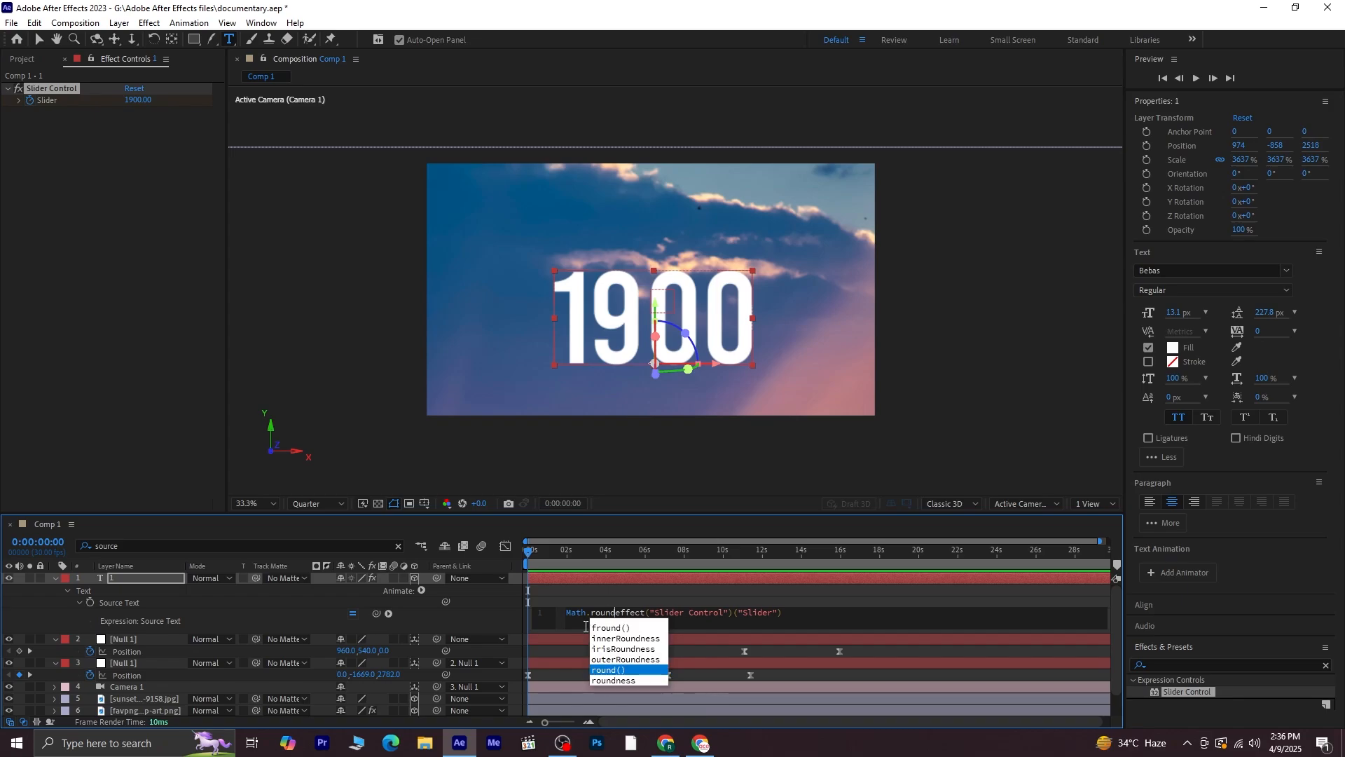
{"action": "left_click", "coordinate": [618, 669]}
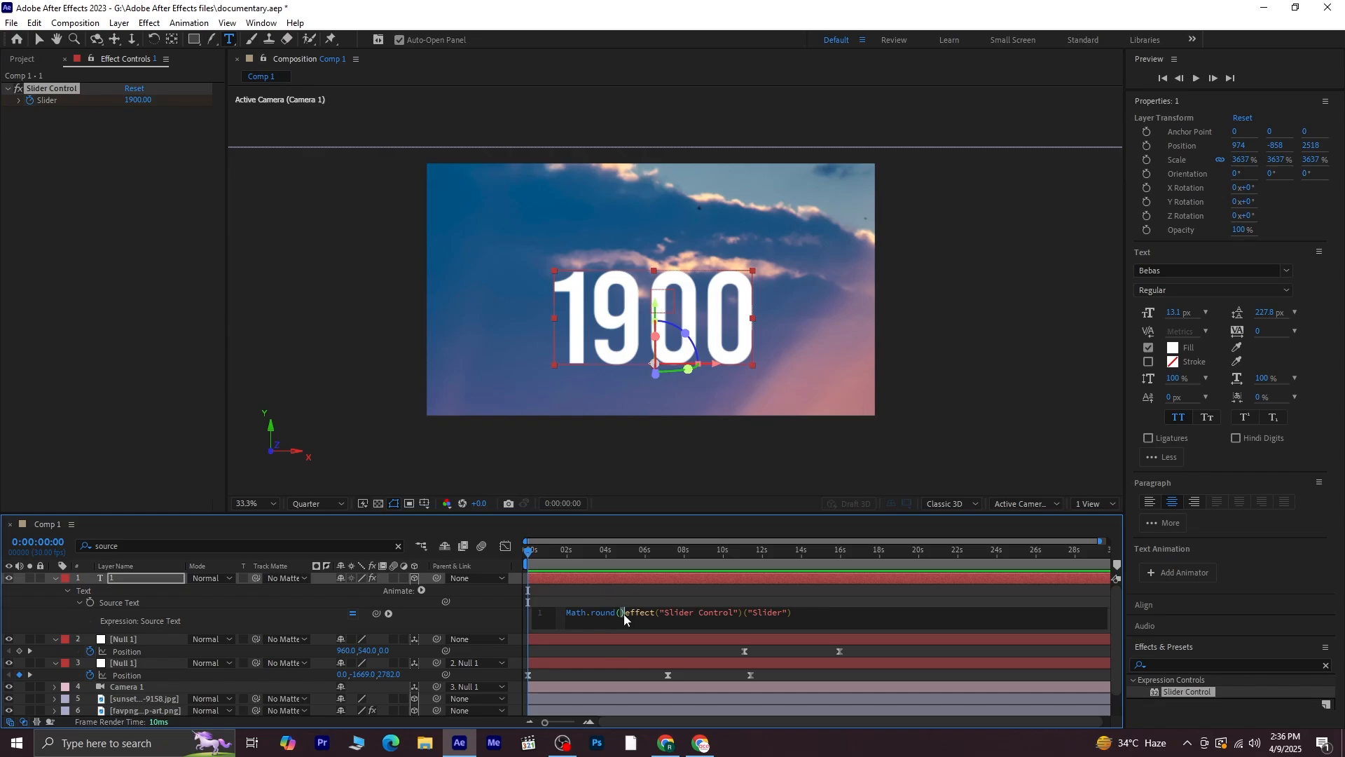
{"action": "key", "text": "BackSpace"}
{"action": "left_click", "coordinate": [40, 43]}
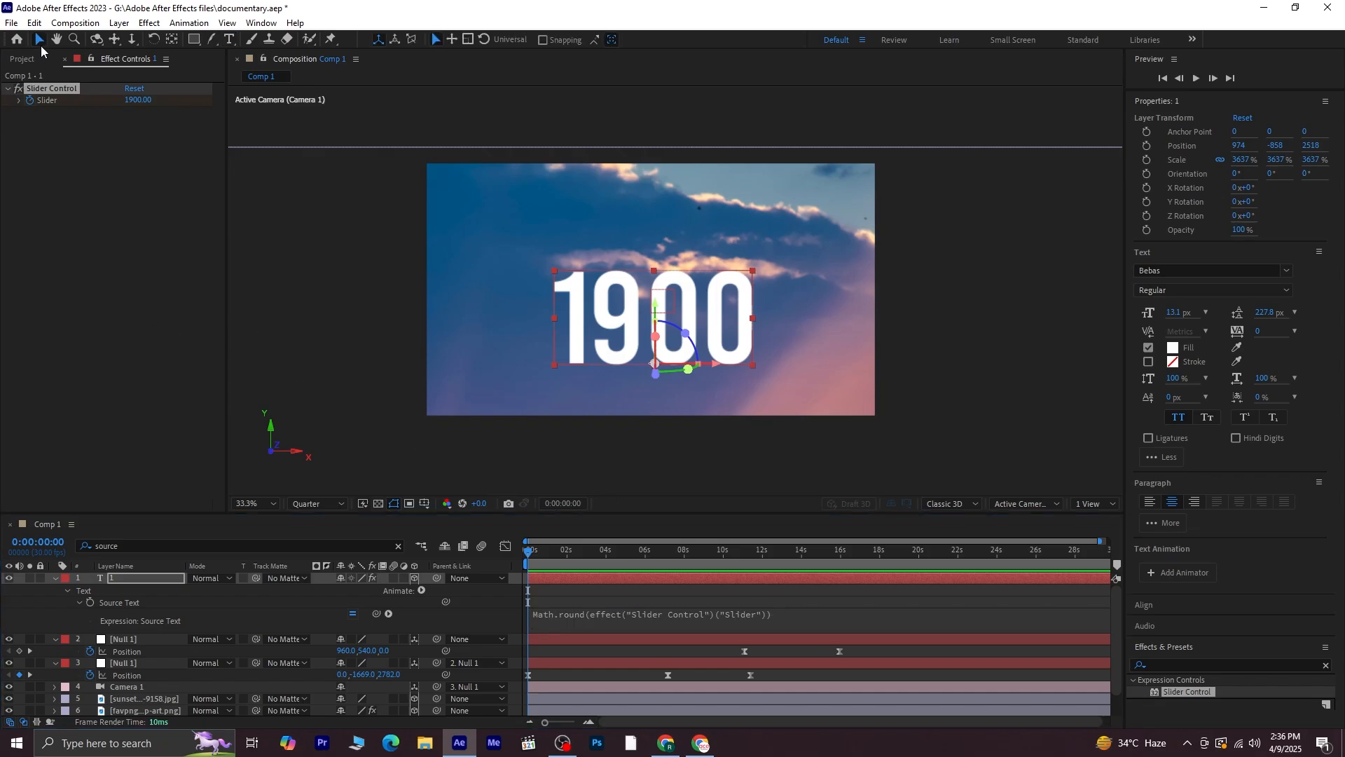
Preview the rounded counter and return to the start of the timeline
{"action": "left_click", "coordinate": [356, 411]}
{"action": "key", "text": "space"}
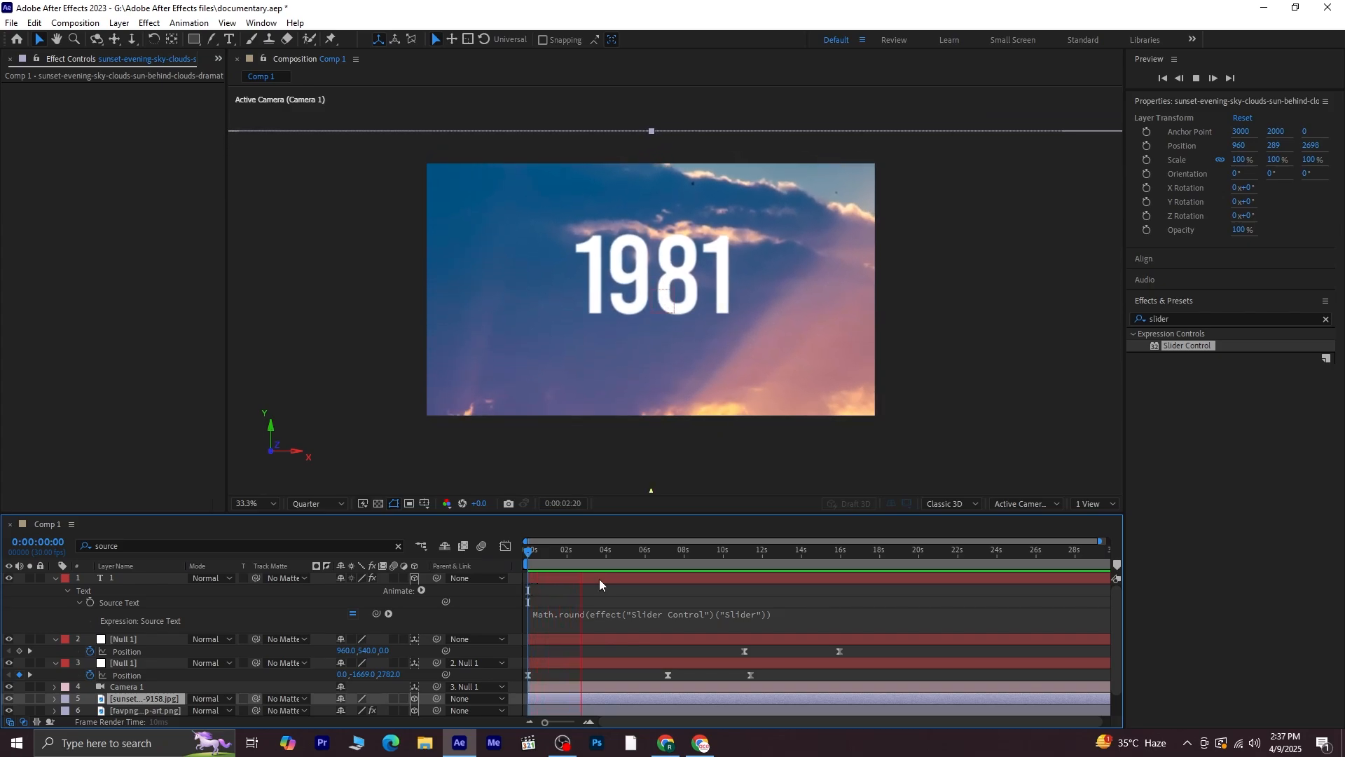
{"action": "left_click", "coordinate": [581, 554]}
{"action": "key", "text": "Home"}
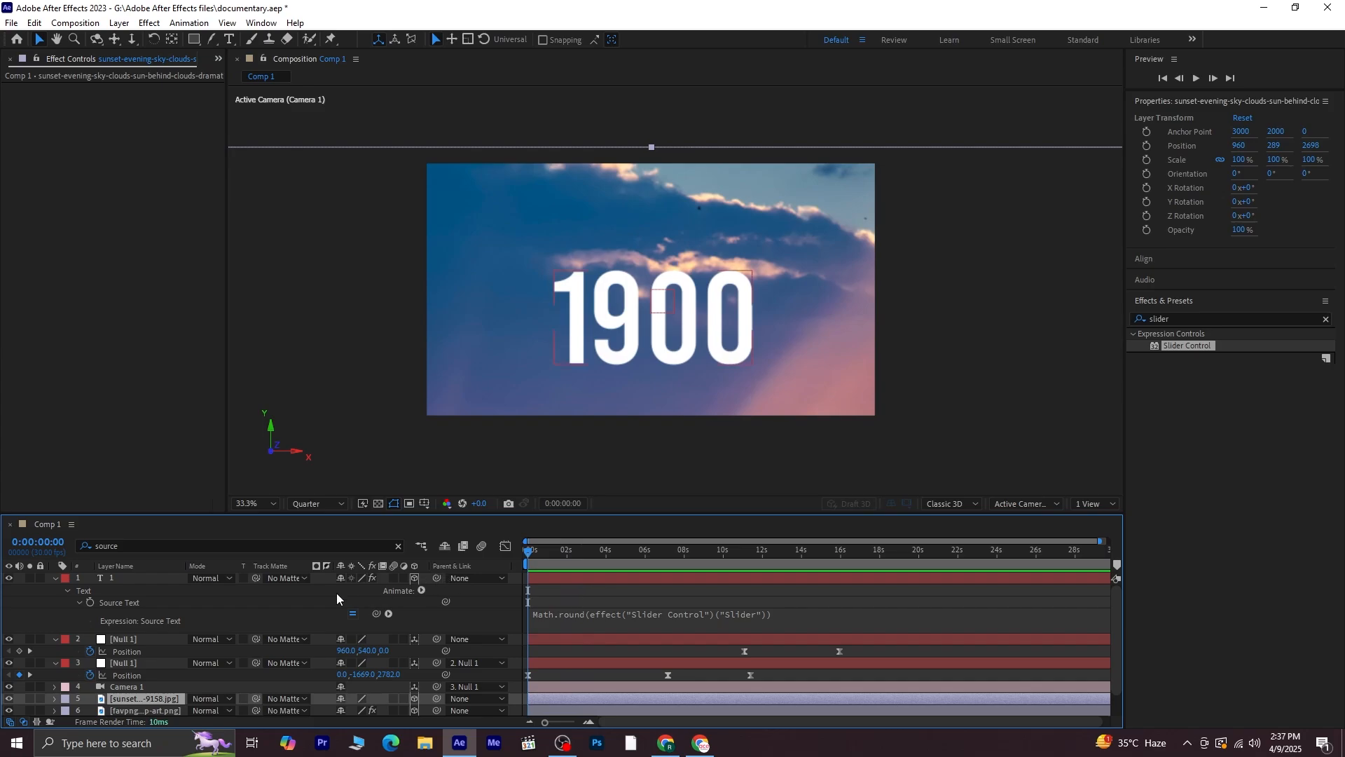
Apply the Glow effect to the 1981 text layer
{"action": "left_click", "coordinate": [55, 578]}
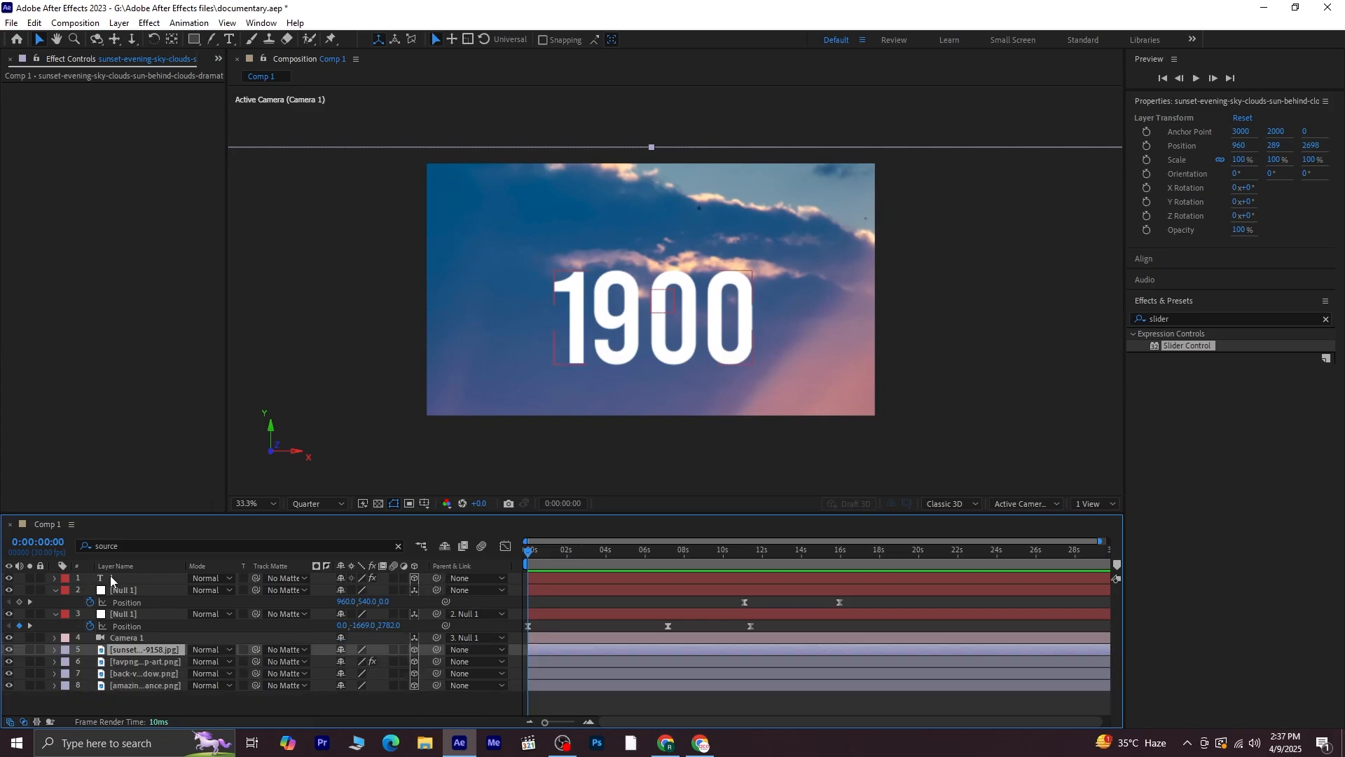
{"action": "left_click", "coordinate": [130, 579]}
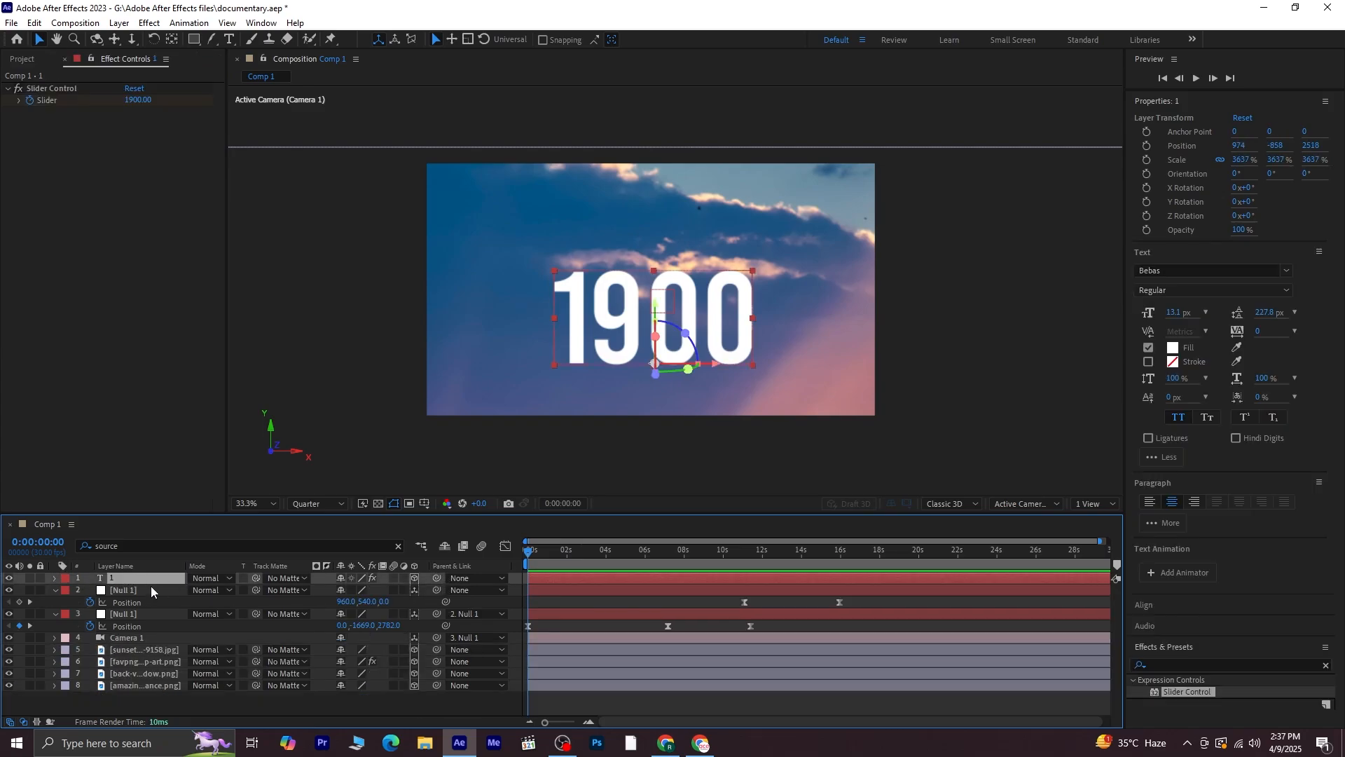
{"action": "left_click", "coordinate": [1325, 669]}
{"action": "type", "text": "g"}
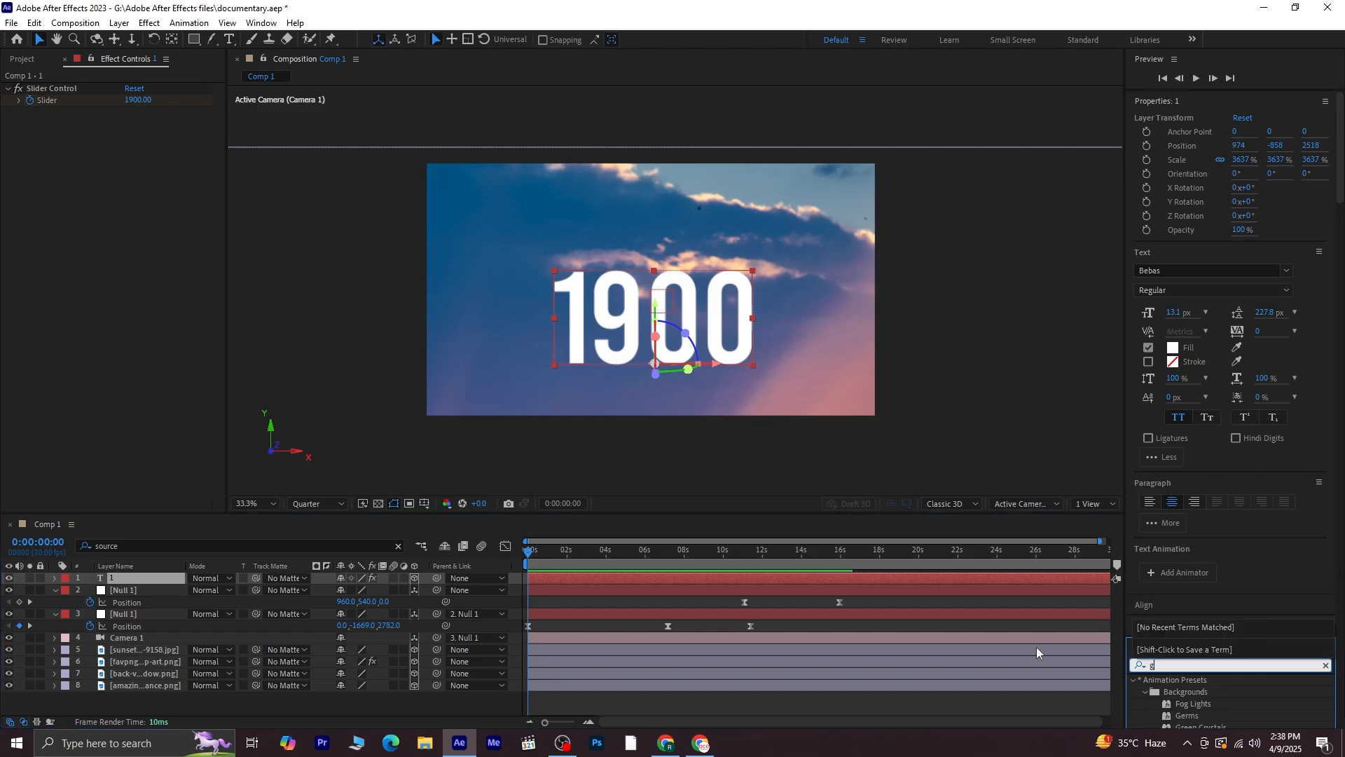
{"action": "type", "text": "low"}
{"action": "left_click", "coordinate": [1213, 713]}
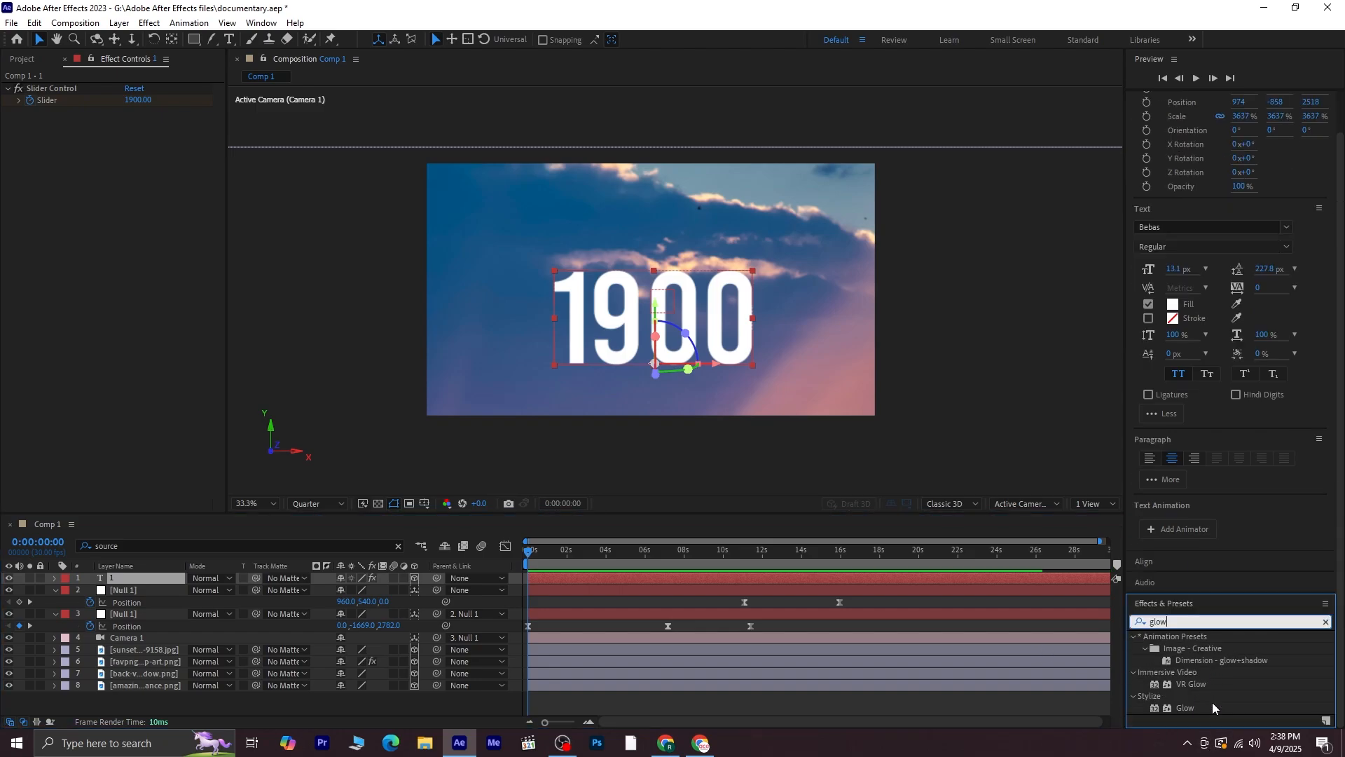
{"action": "double_click", "coordinate": [1183, 705]}
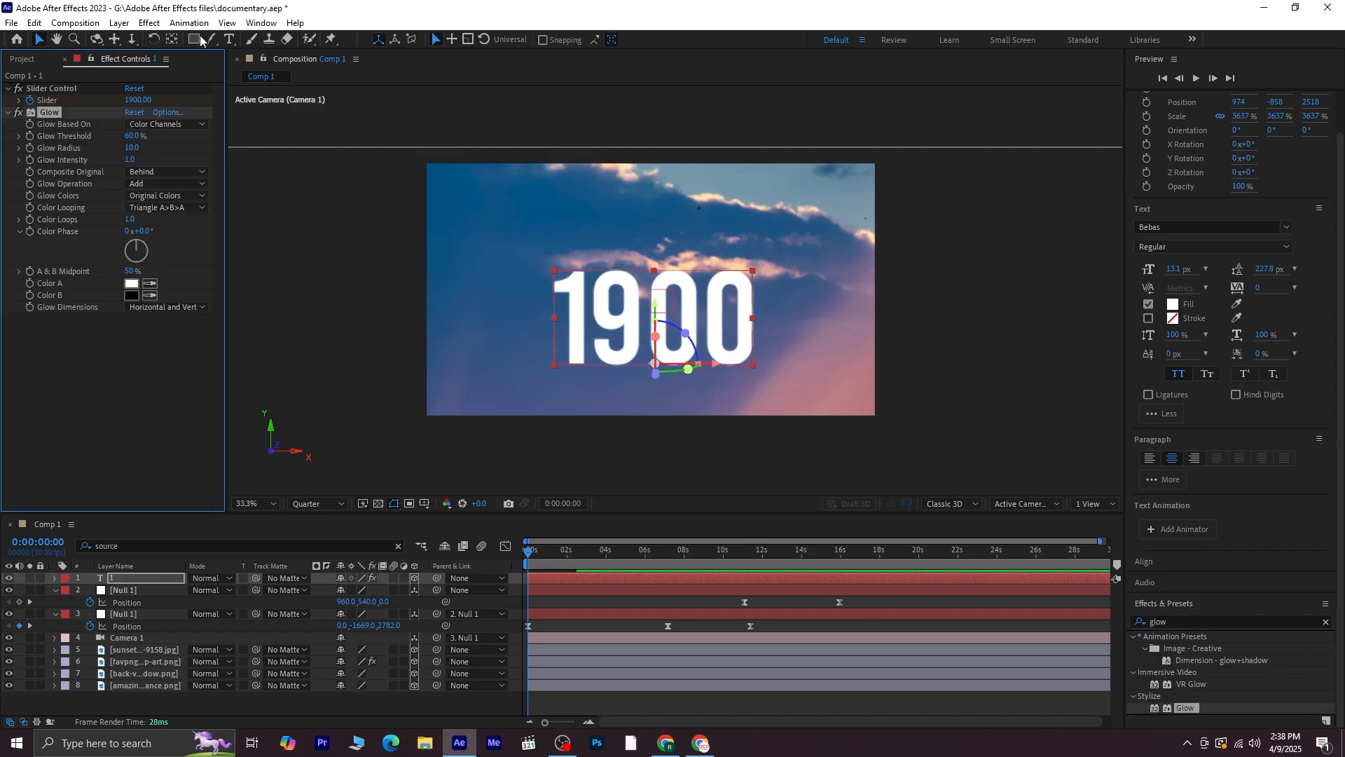
Set the Glow threshold to 100% and radius to 76, and sample Color B from the pinkish sky
{"action": "left_click_drag", "start_coordinate": [132, 136], "coordinate": [152, 159]}
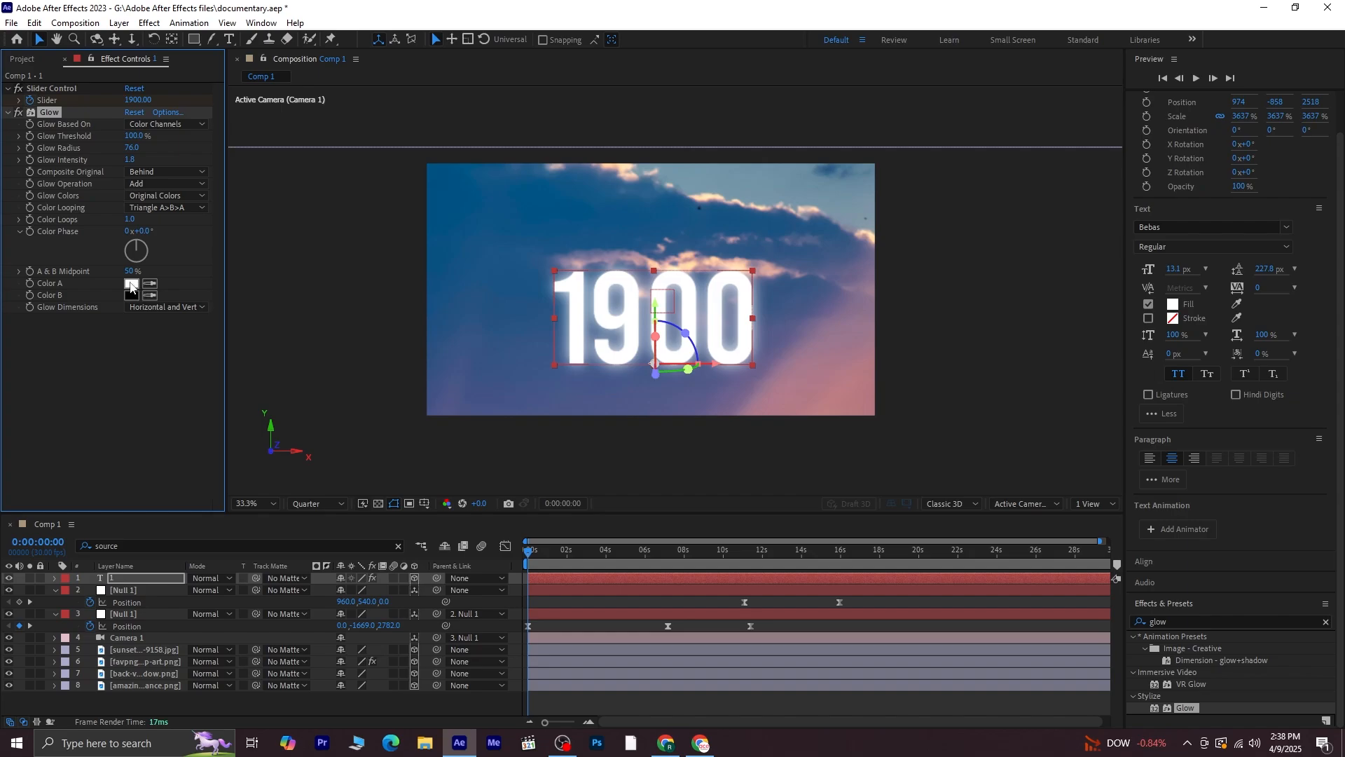
{"action": "left_click", "coordinate": [132, 295]}
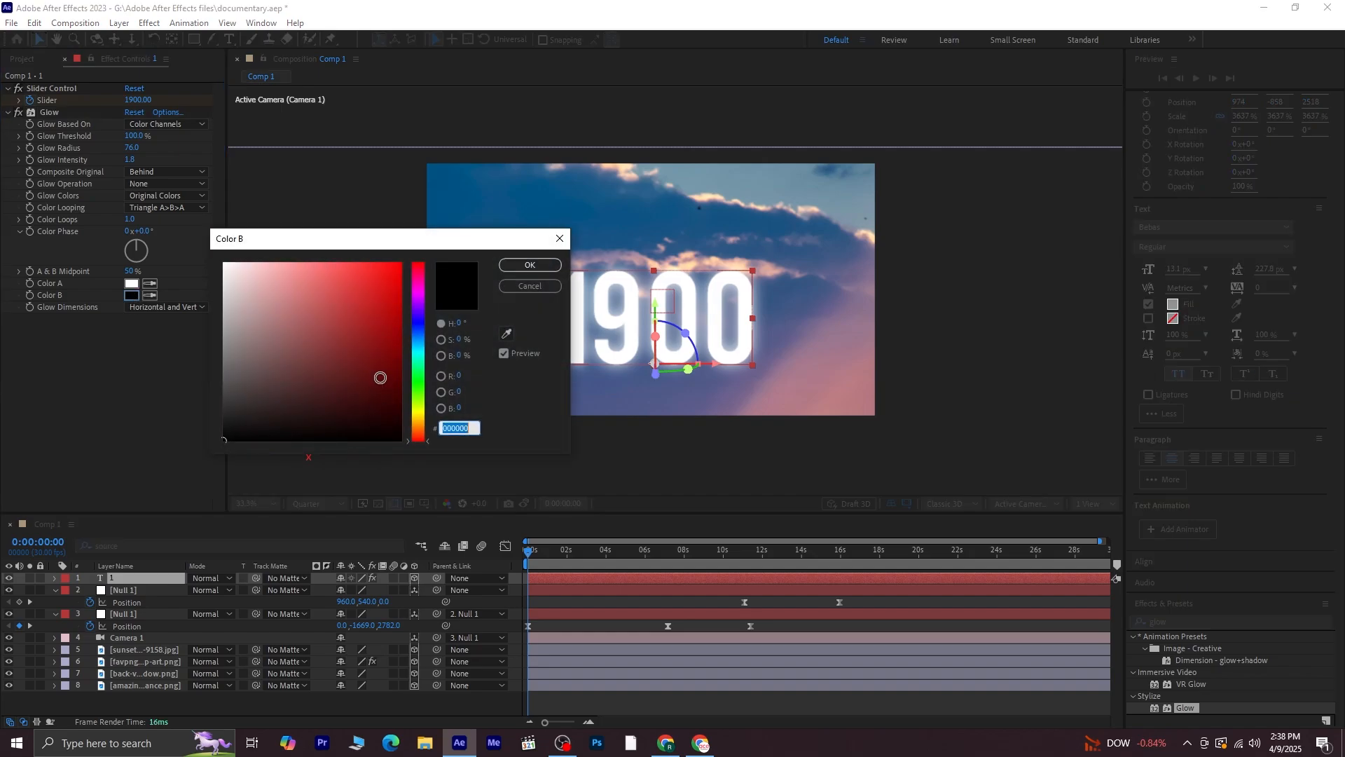
{"action": "left_click", "coordinate": [508, 339]}
{"action": "left_click", "coordinate": [574, 326]}
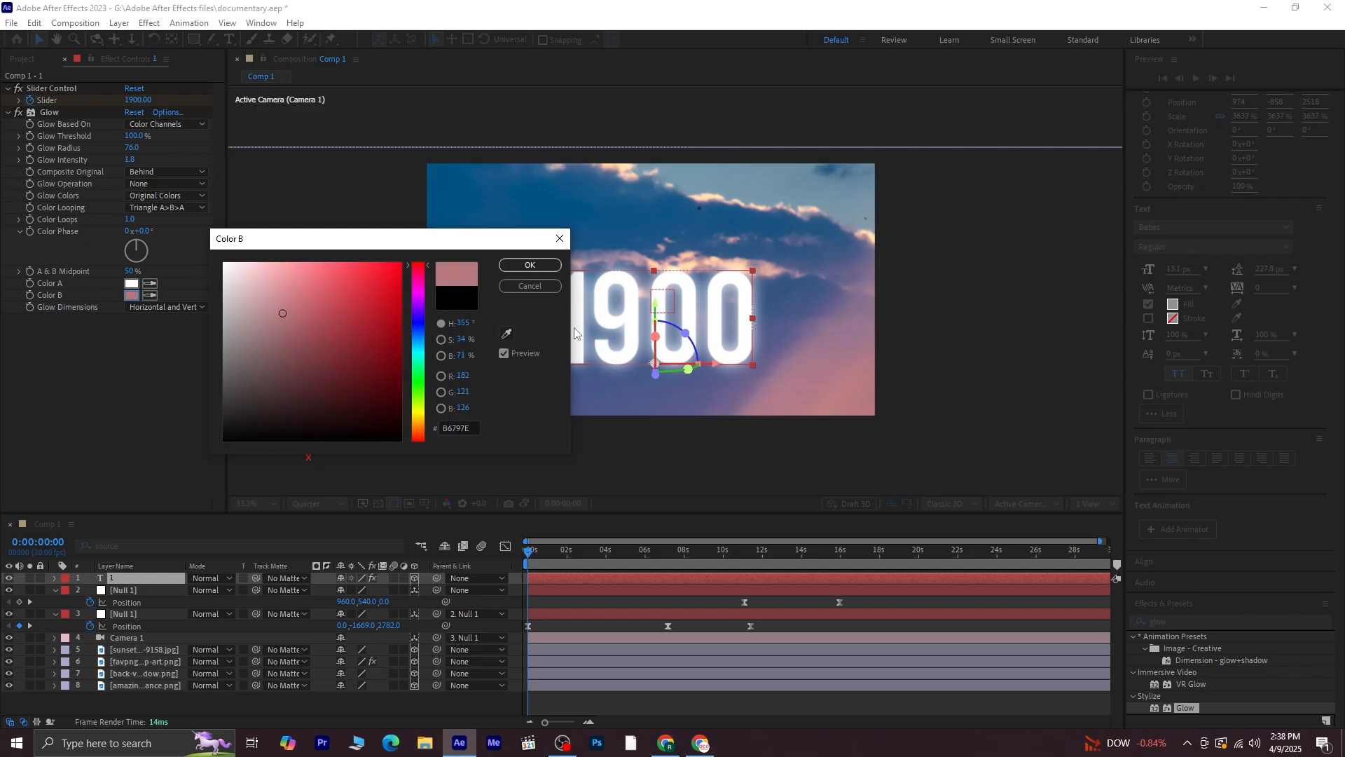
{"action": "left_click", "coordinate": [543, 266]}
Sample the glow's Color A from the blue sky at the top of the frame
{"action": "left_click", "coordinate": [135, 283]}
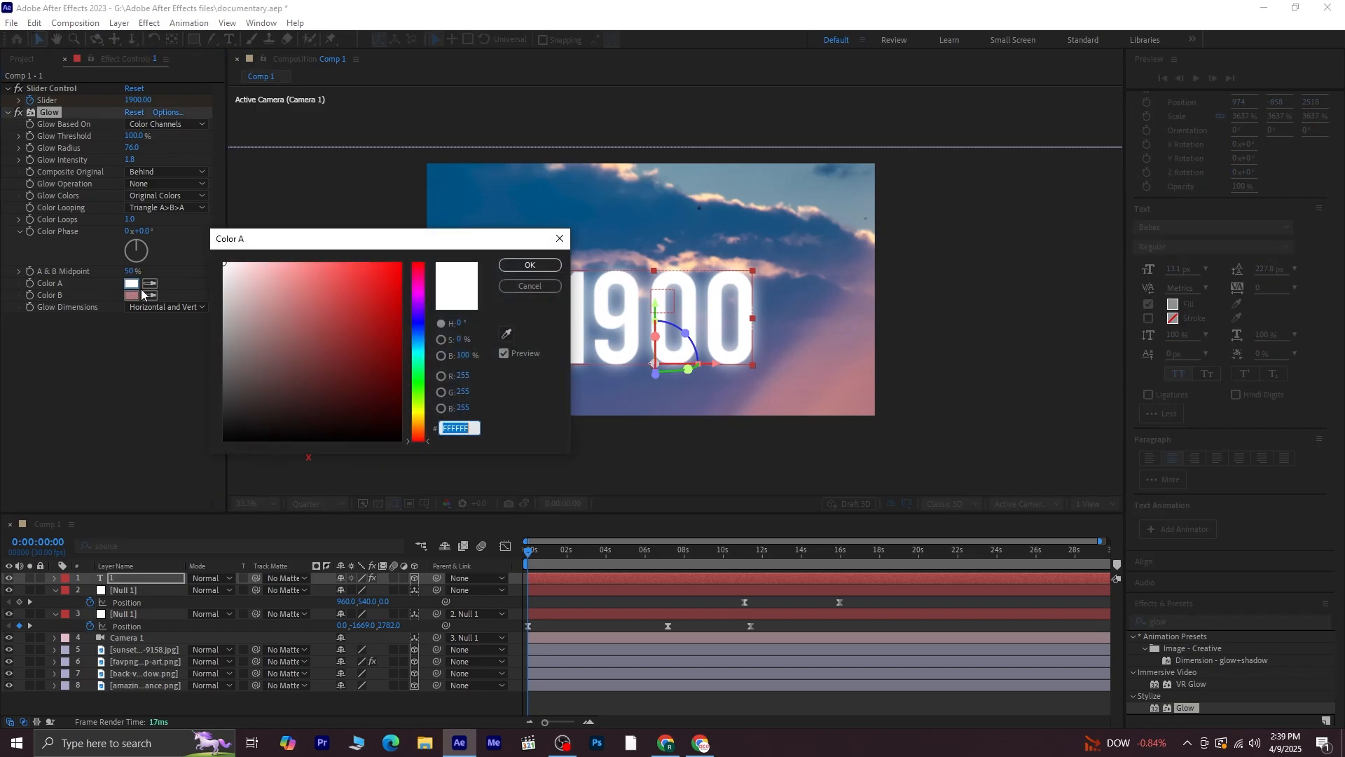
{"action": "left_click", "coordinate": [507, 335]}
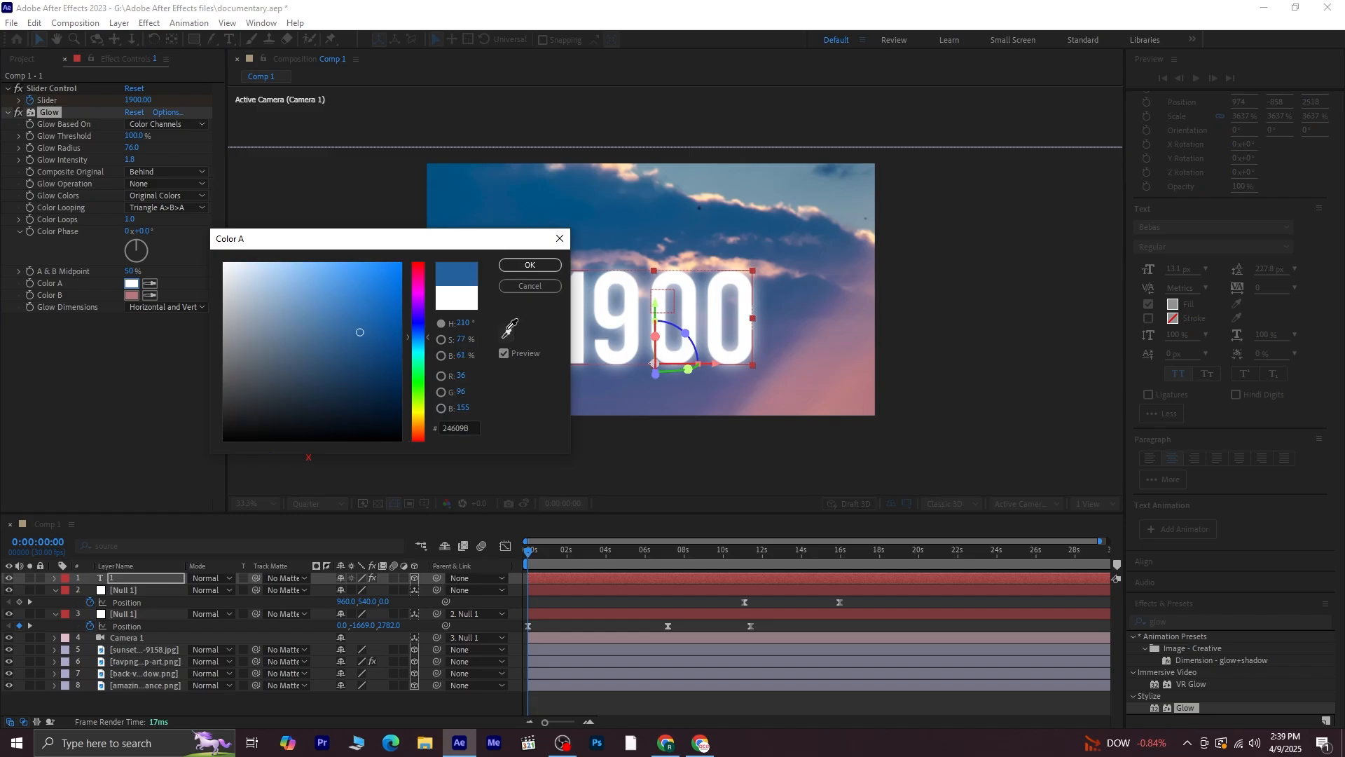
{"action": "left_click", "coordinate": [528, 187]}
{"action": "left_click", "coordinate": [527, 266]}
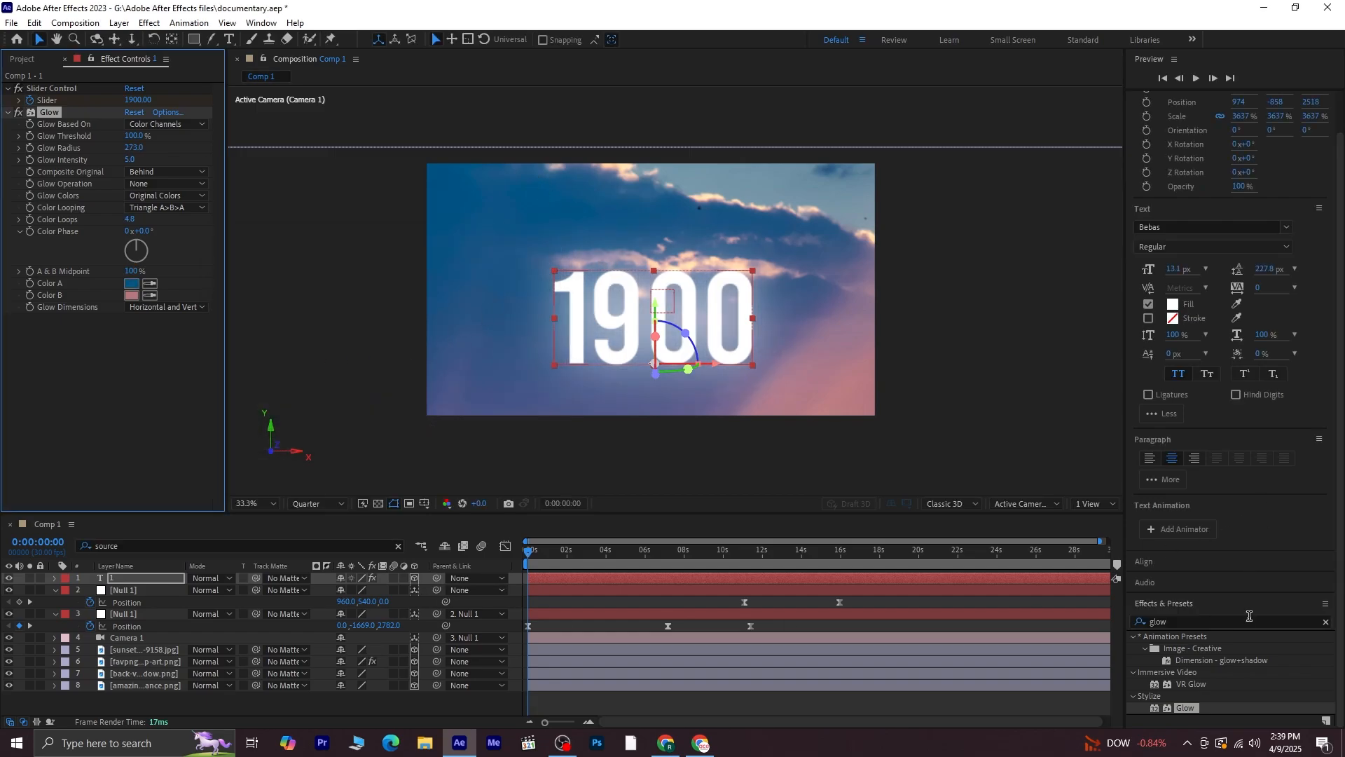
Apply the Drop Shadow effect to the 1981 text layer and set its distance to 38
{"action": "left_click", "coordinate": [1325, 621]}
{"action": "type", "text": "drop"}
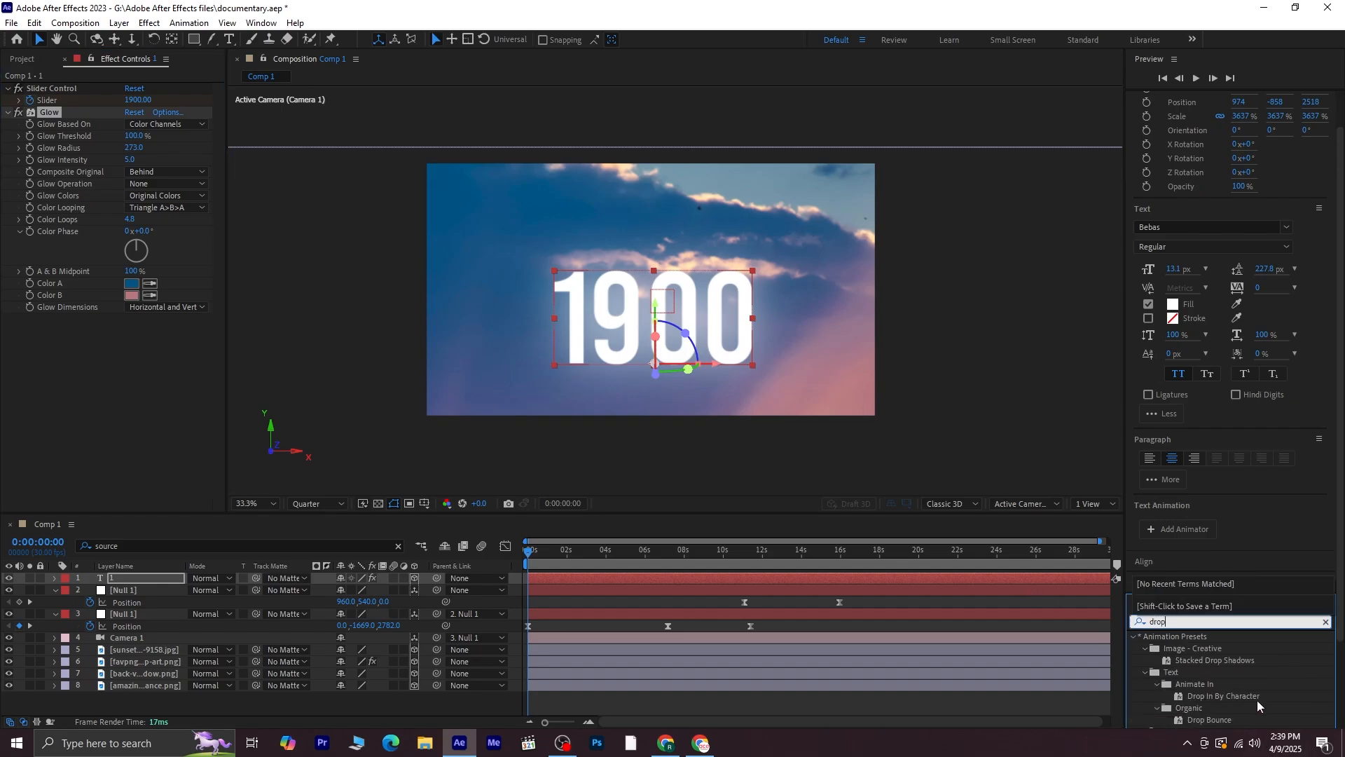
{"action": "scroll", "coordinate": [1251, 697], "scroll_direction": "down", "scroll_amount": 2}
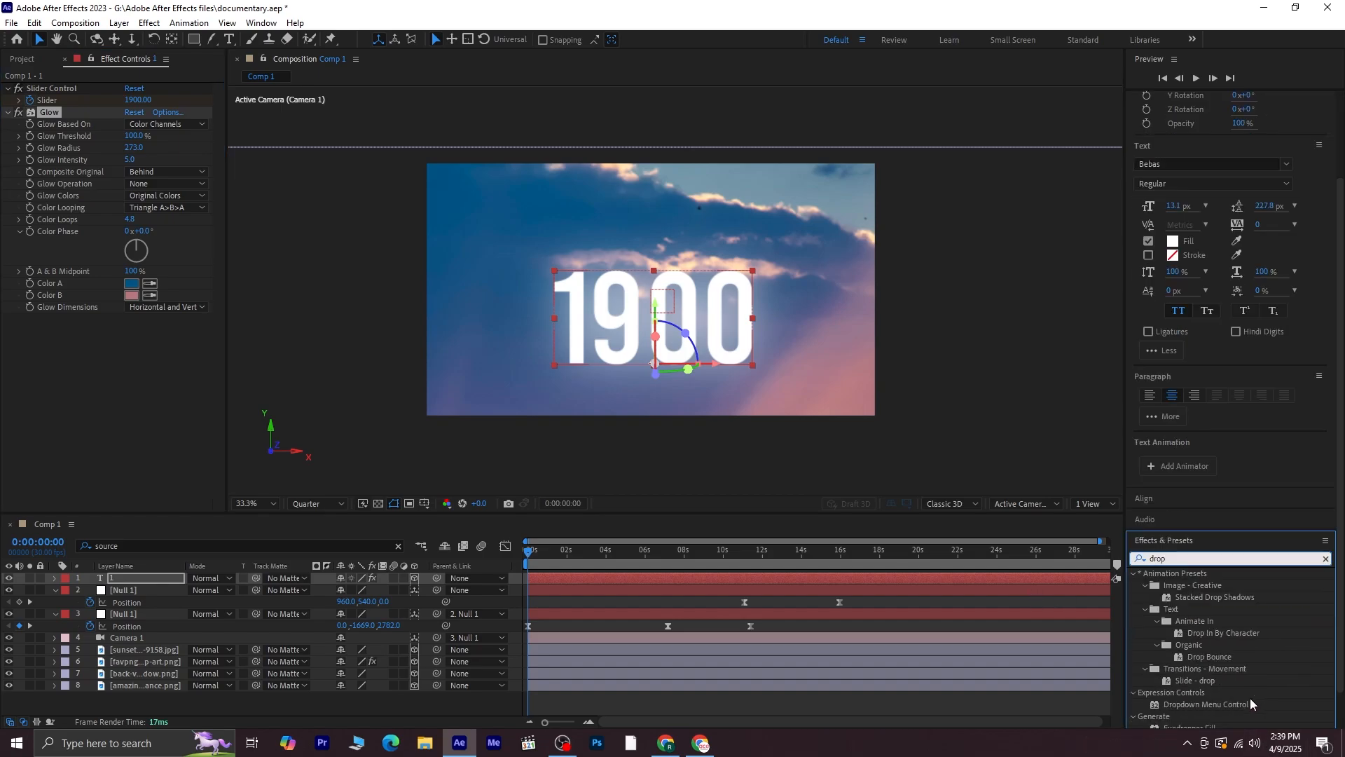
{"action": "scroll", "coordinate": [1198, 708], "scroll_direction": "down", "scroll_amount": 1}
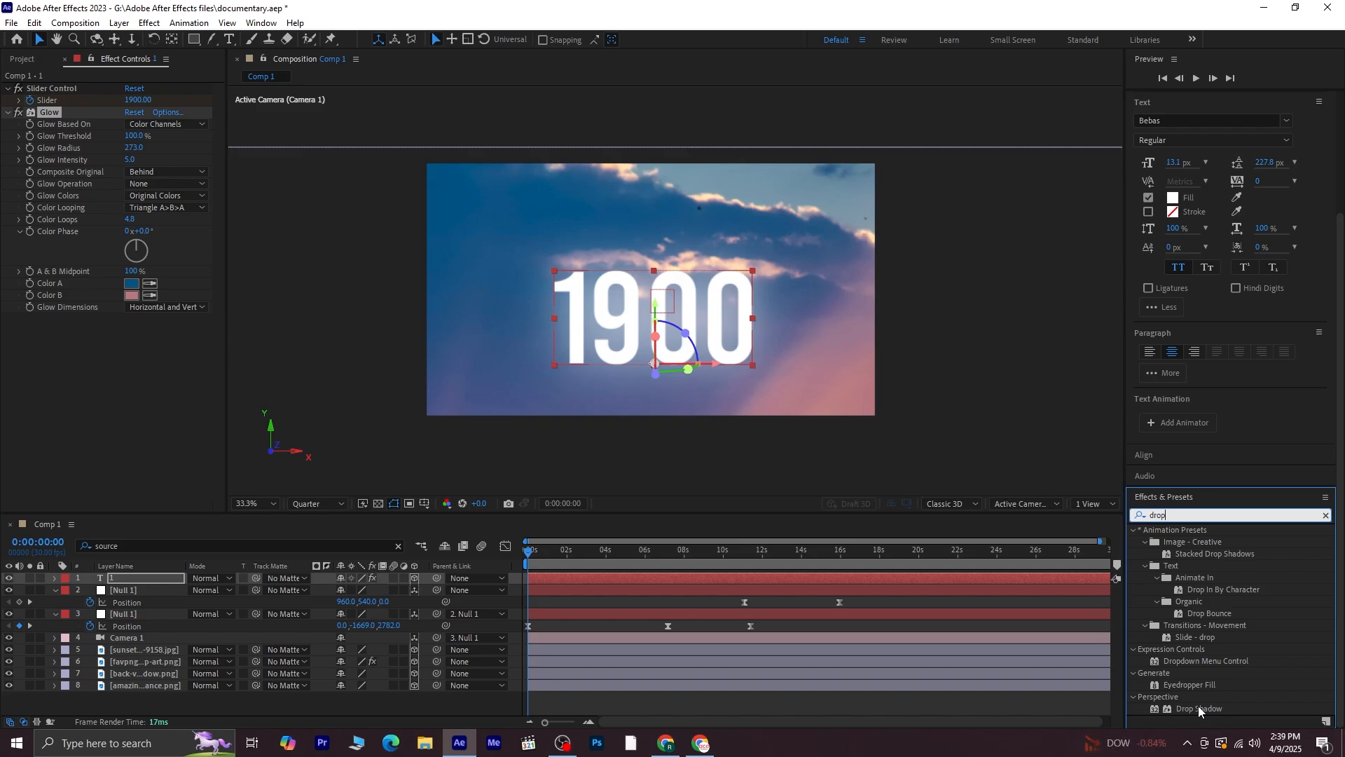
{"action": "double_click", "coordinate": [1198, 706]}
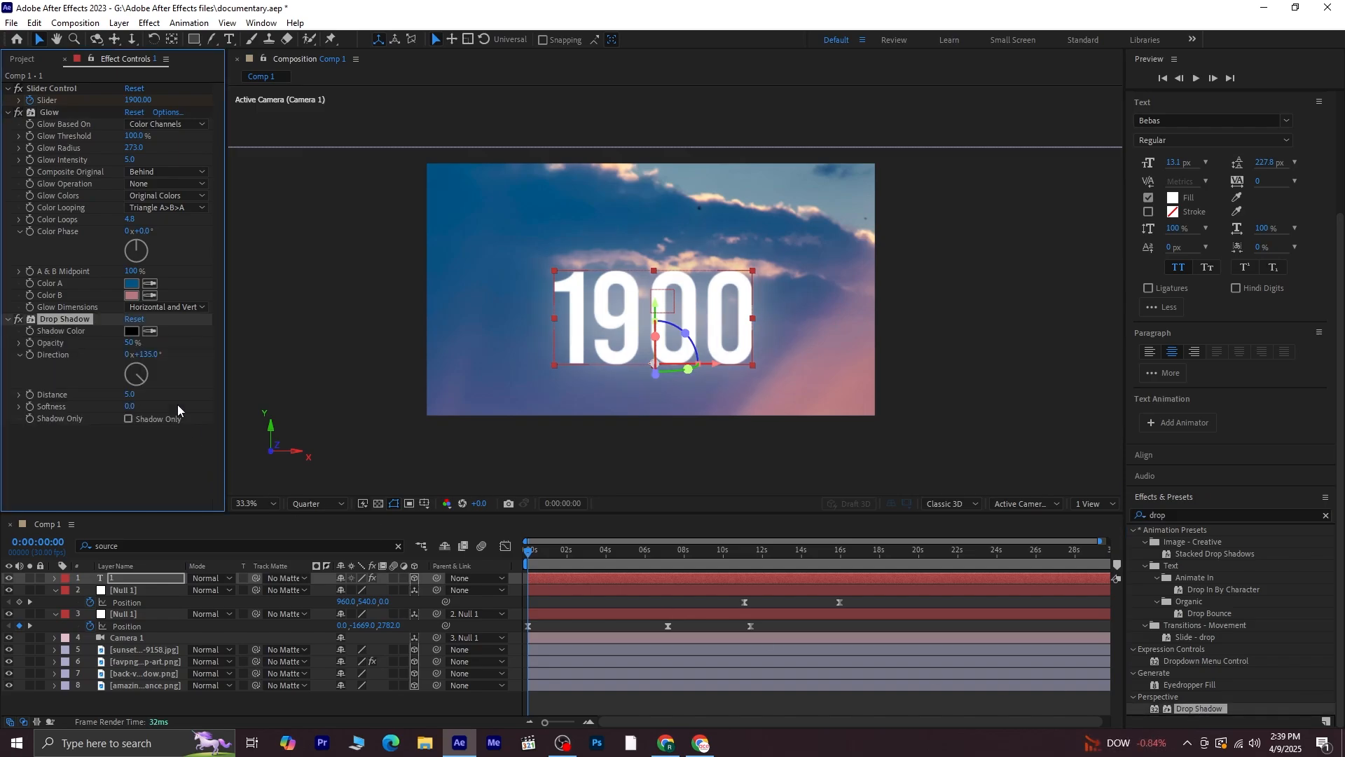
{"action": "left_click_drag", "start_coordinate": [130, 394], "coordinate": [160, 394]}
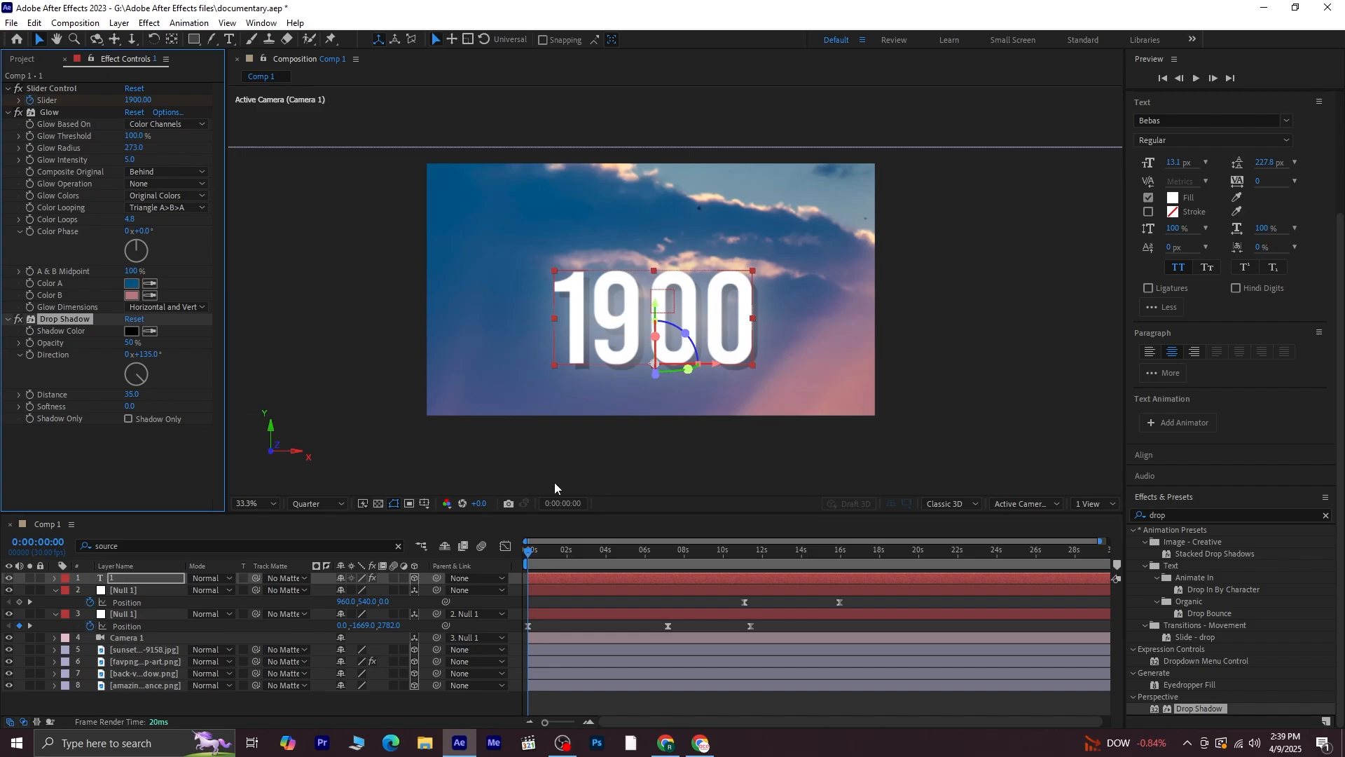
{"action": "left_click", "coordinate": [629, 460]}
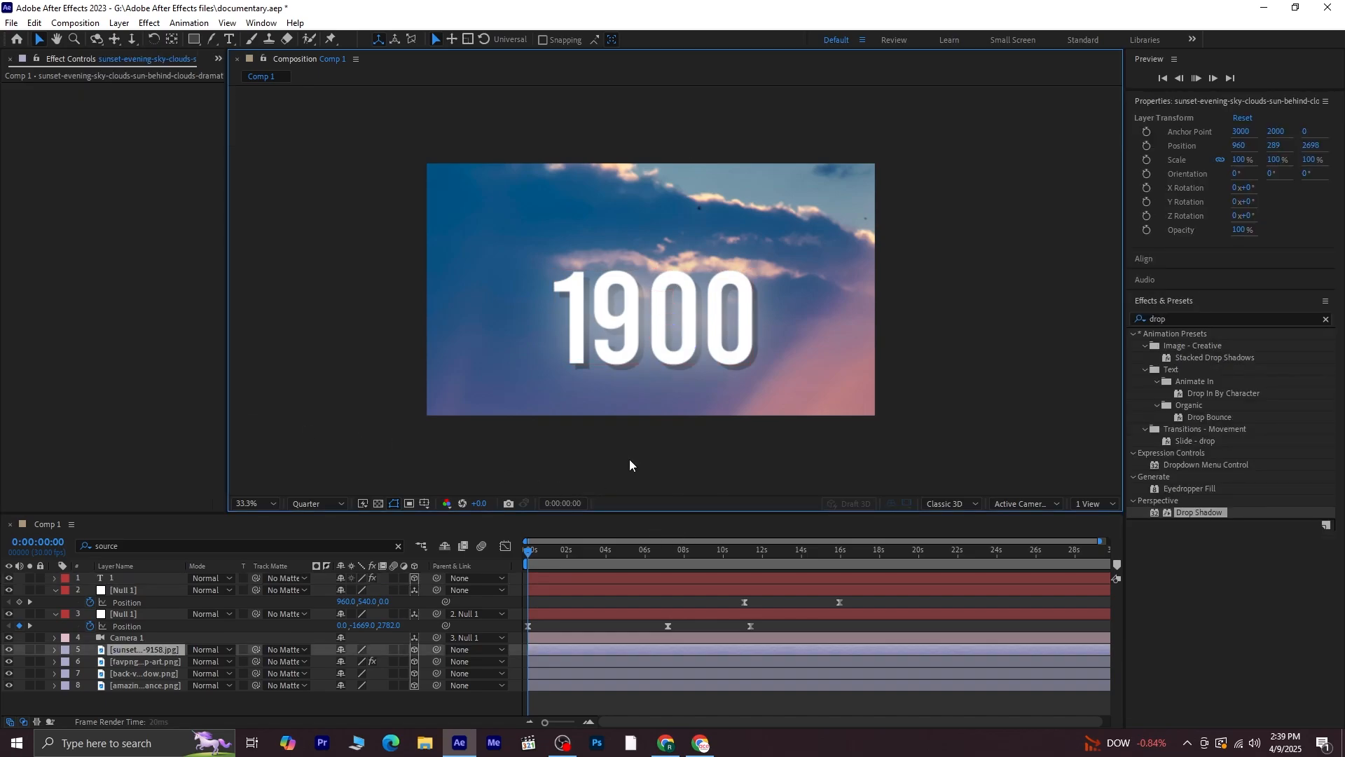
Preview the composition with the shadowed, glowing title
{"action": "key", "text": "space"}
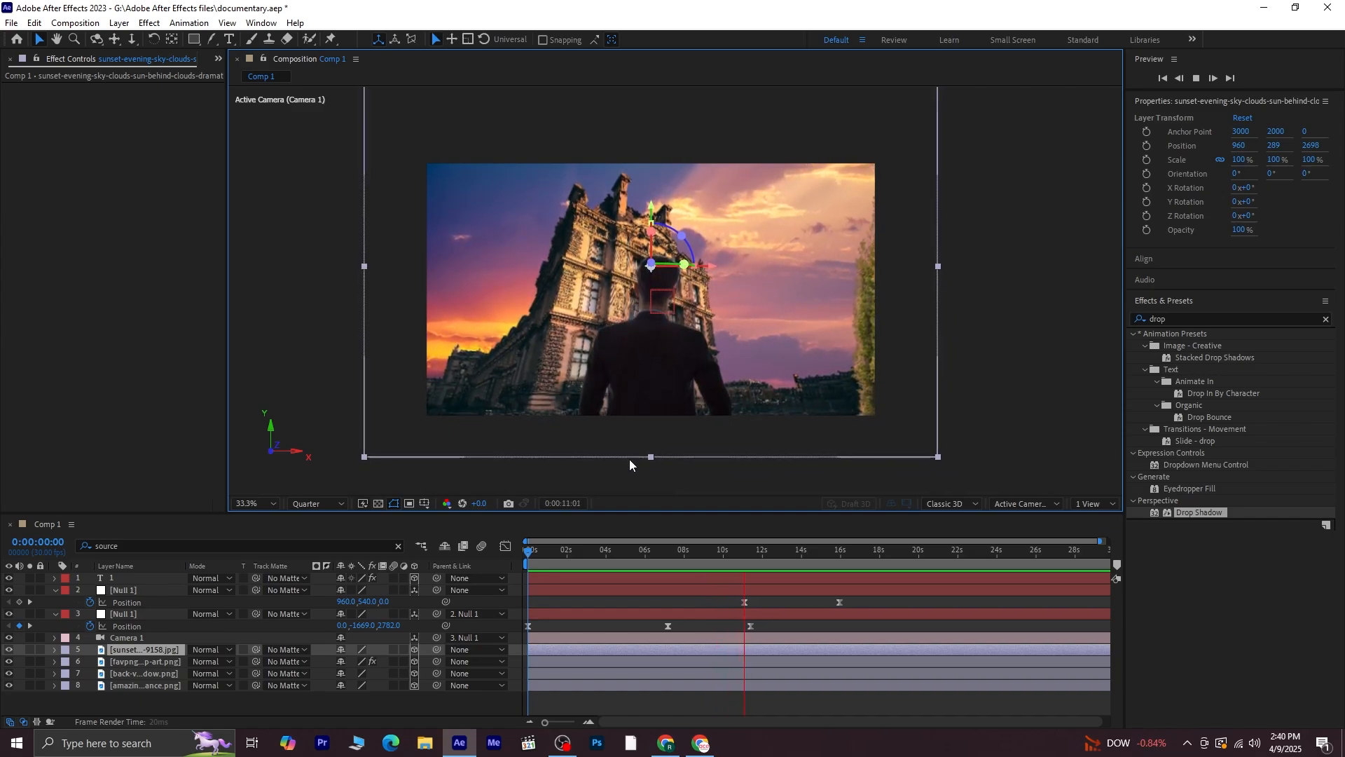
{"action": "left_click", "coordinate": [758, 551]}
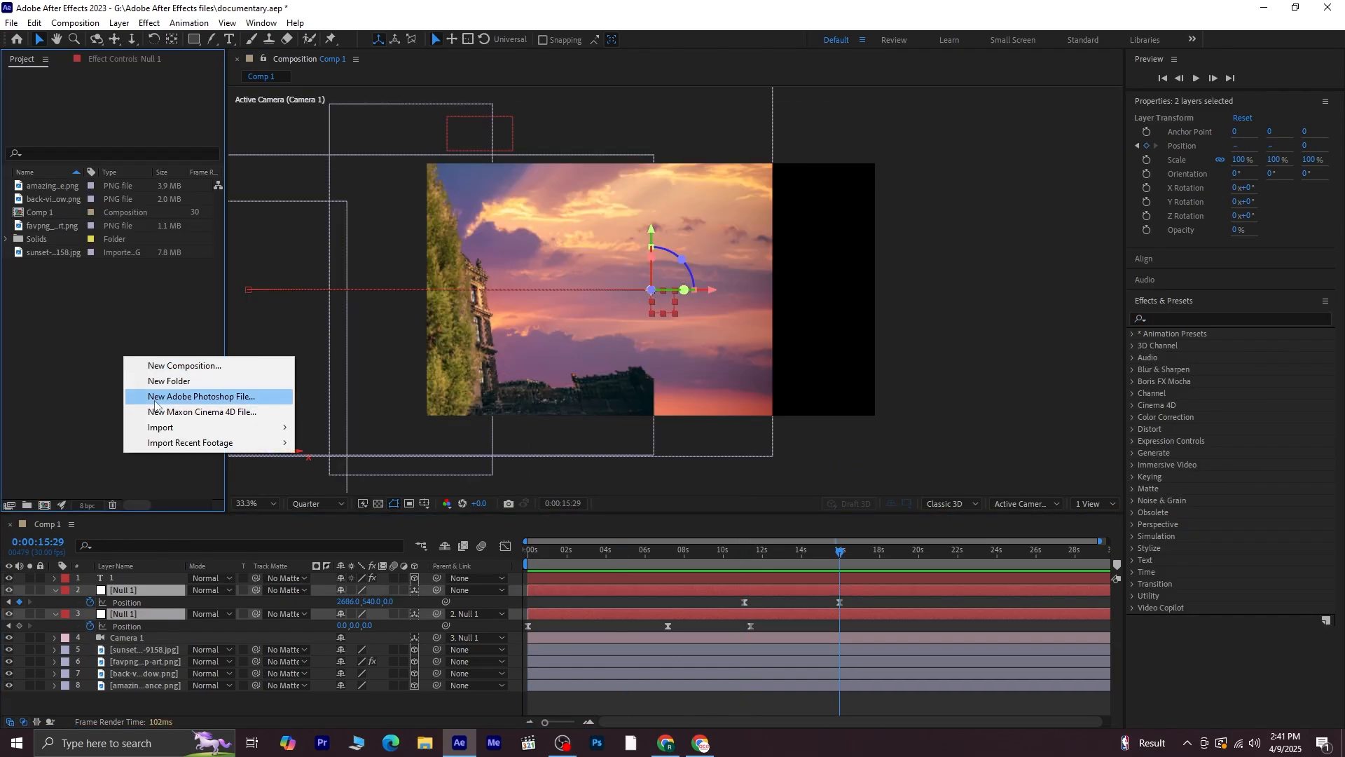
Import the three Untitled-1 elevator door PNG files into the project
{"action": "mouse_move", "coordinate": [172, 434]}
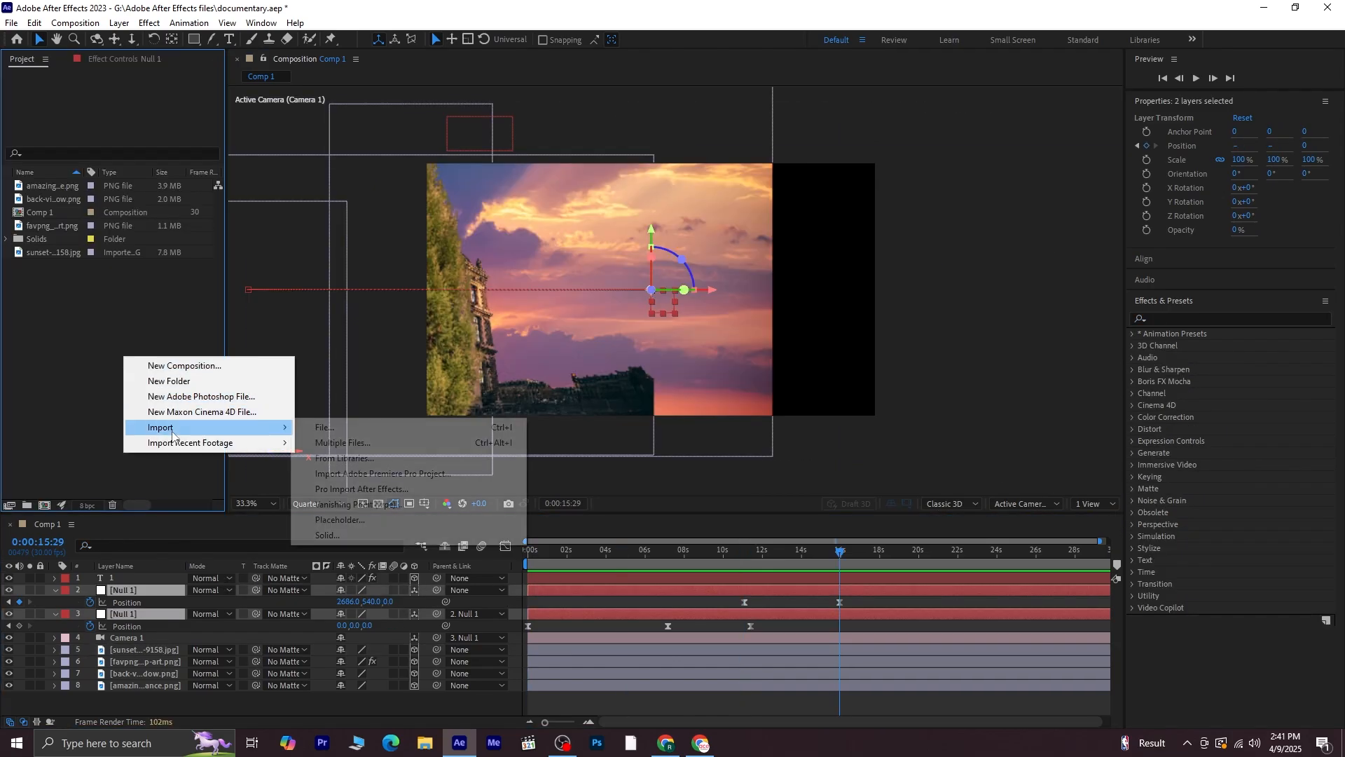
{"action": "left_click", "coordinate": [322, 427]}
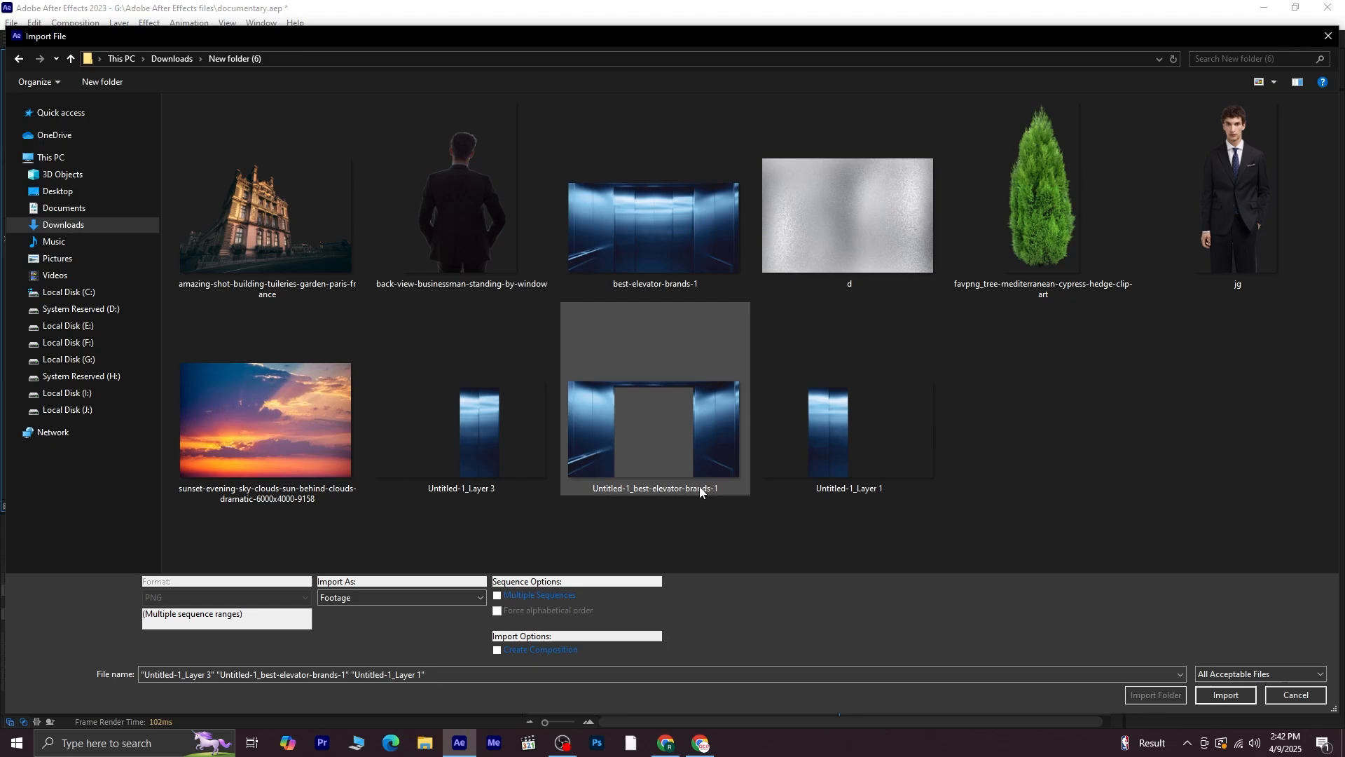
{"action": "left_click_drag", "start_coordinate": [1134, 449], "coordinate": [532, 477]}
{"action": "left_click", "coordinate": [1226, 695]}
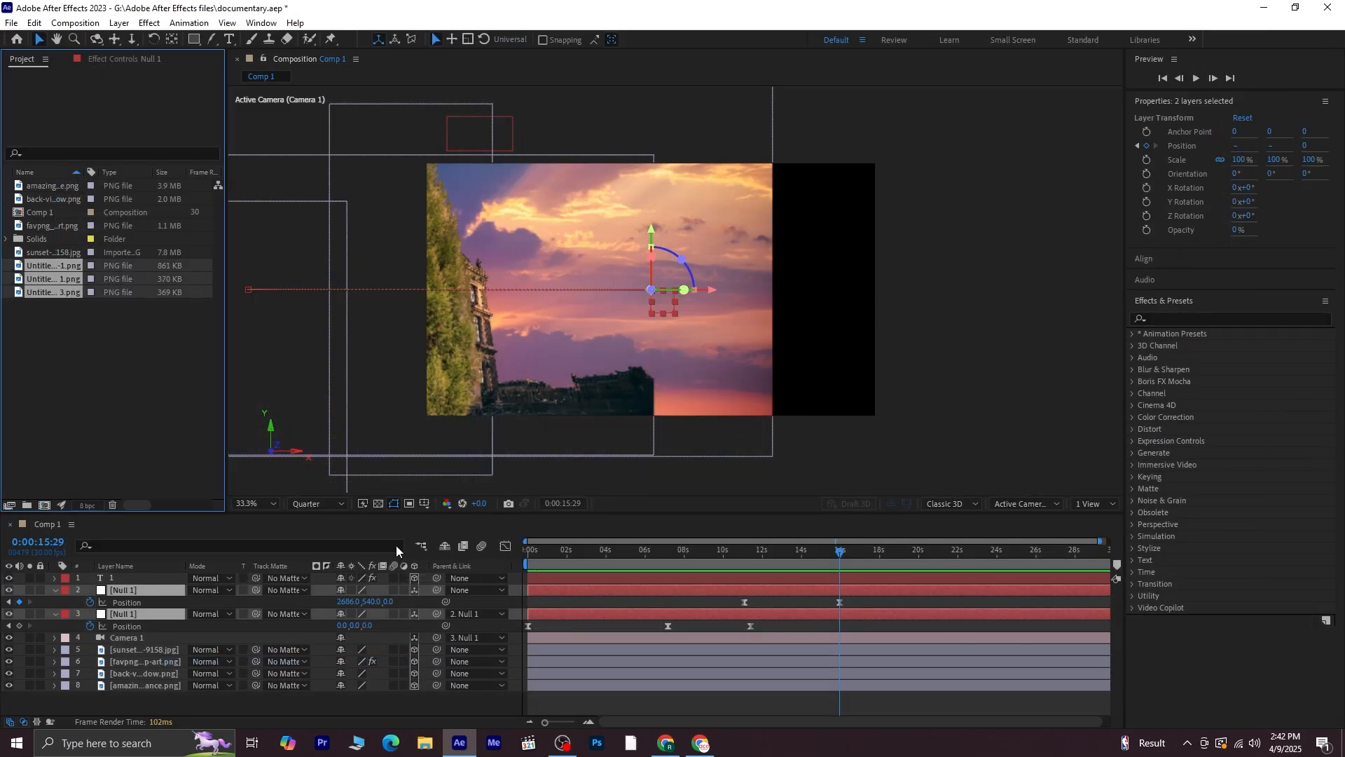
Add the three door images to the top of the composition and set their label colour to Blue
{"action": "left_click_drag", "start_coordinate": [62, 270], "coordinate": [150, 575]}
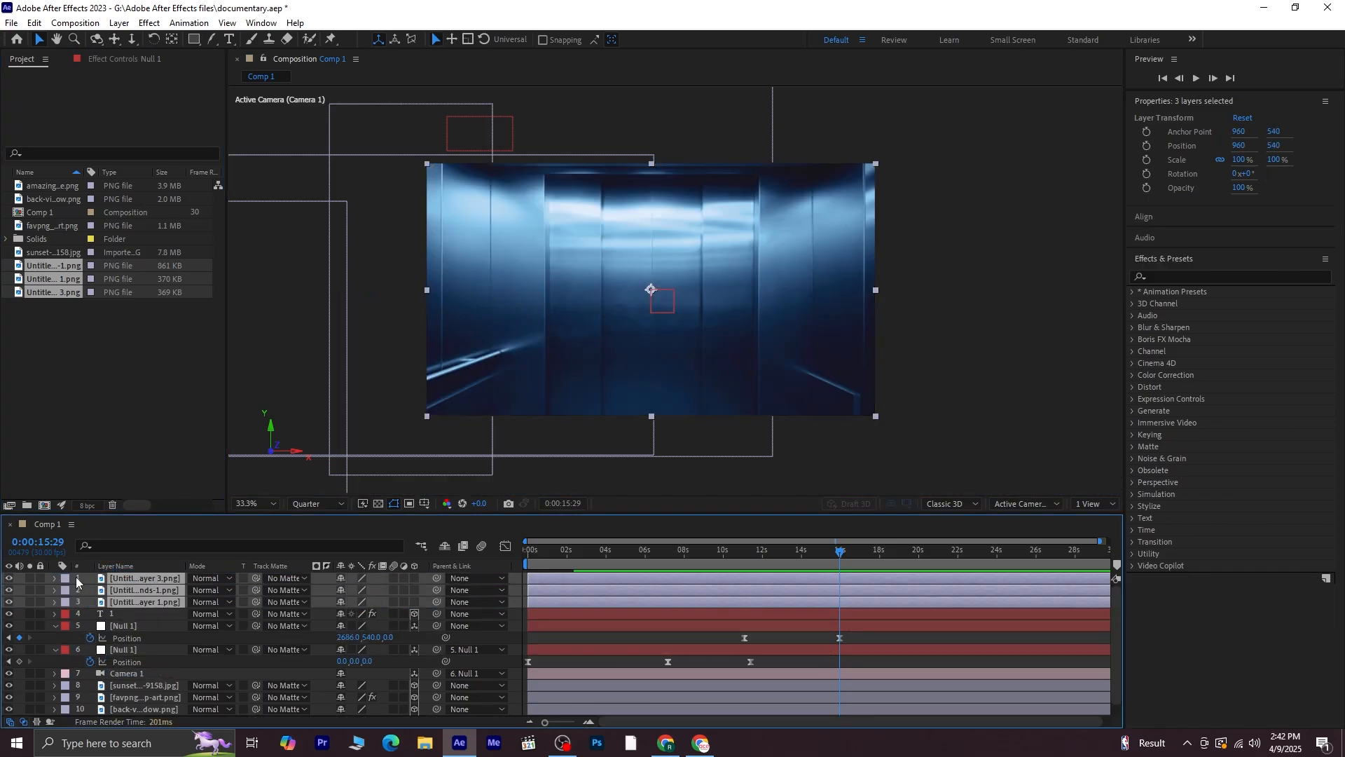
{"action": "left_click", "coordinate": [66, 578]}
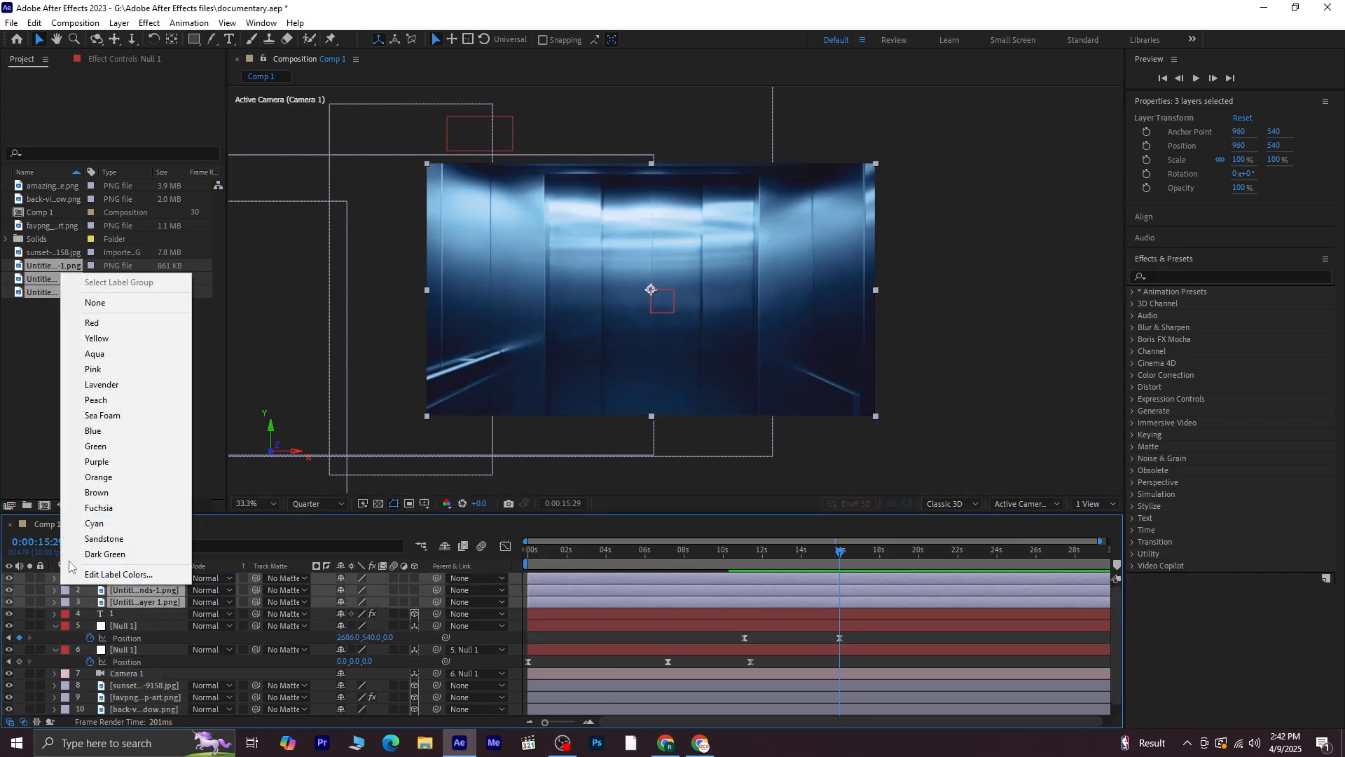
{"action": "left_click", "coordinate": [99, 429]}
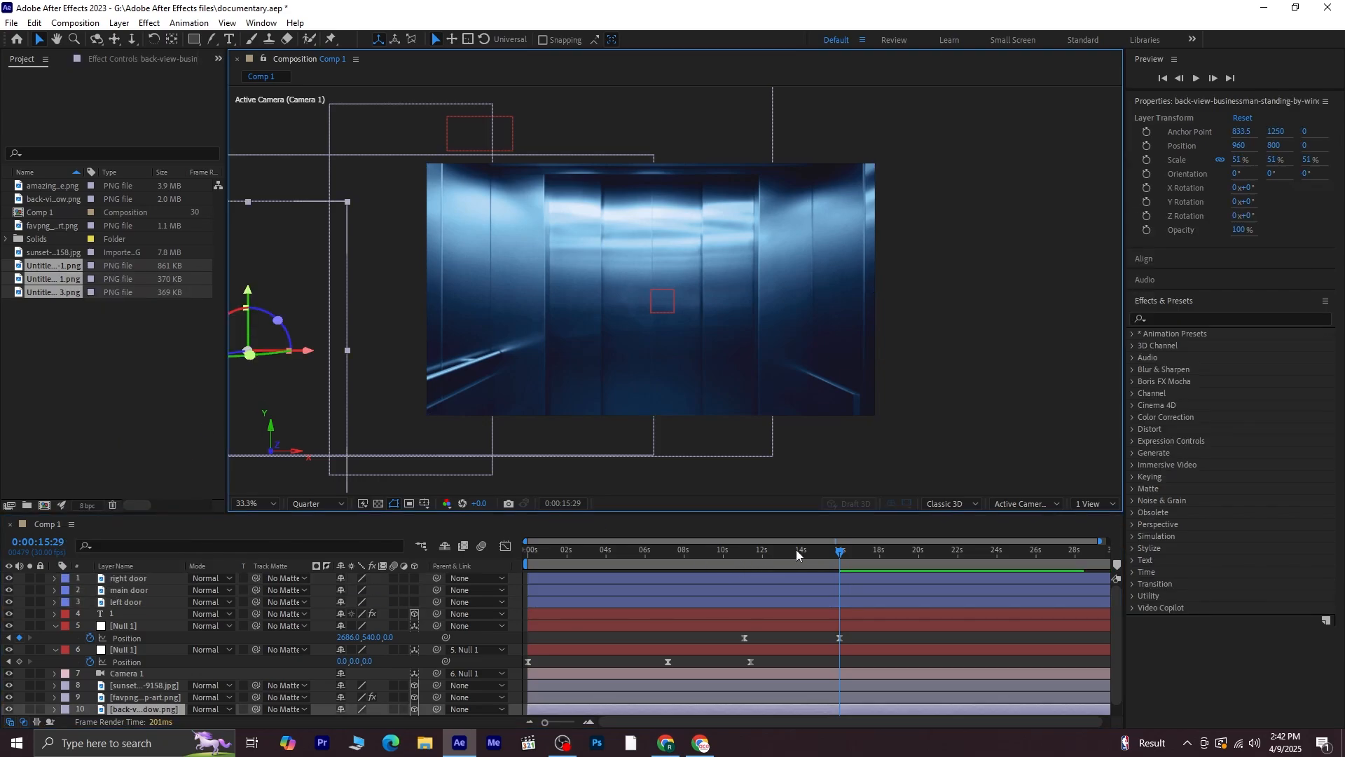
Jump to the null's last position keyframe and center the main door layer in the camera view there
{"action": "left_click_drag", "start_coordinate": [826, 554], "coordinate": [468, 565]}
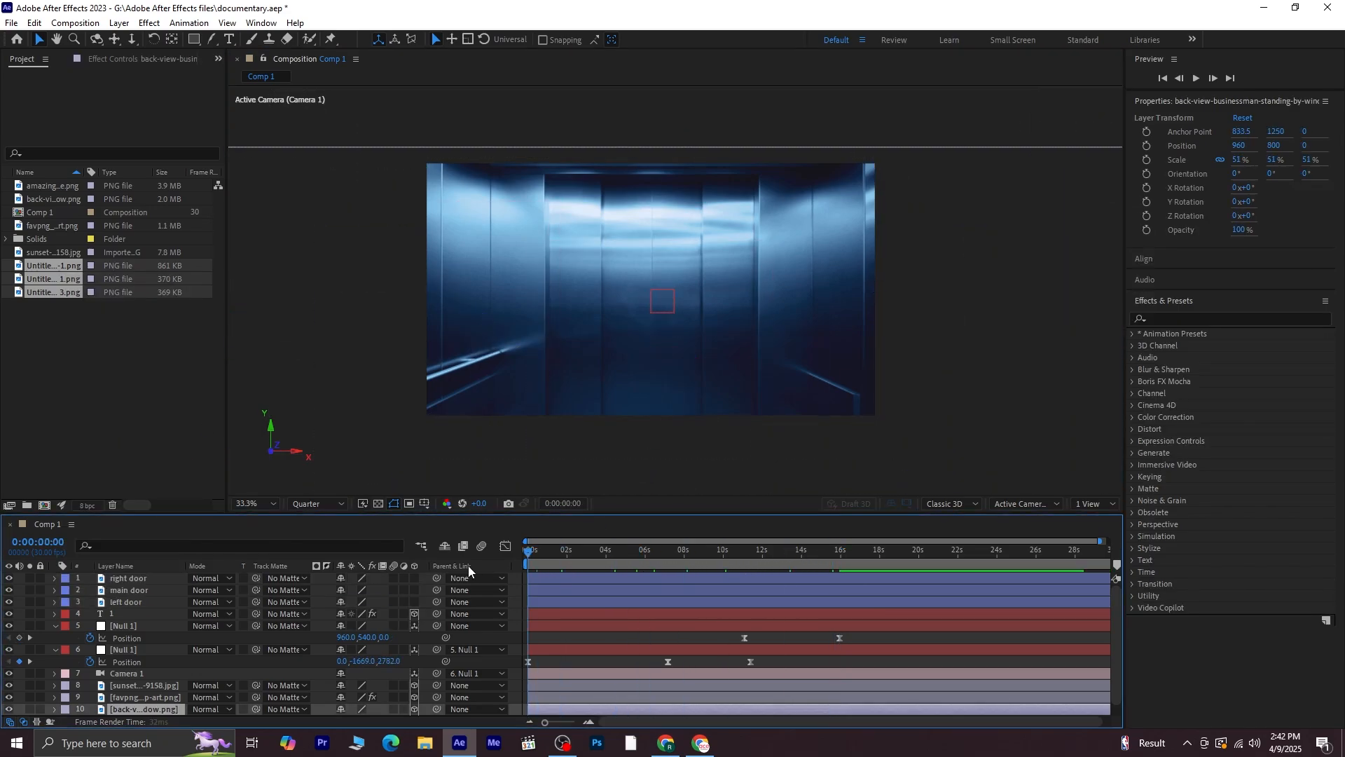
{"action": "left_click", "coordinate": [150, 629]}
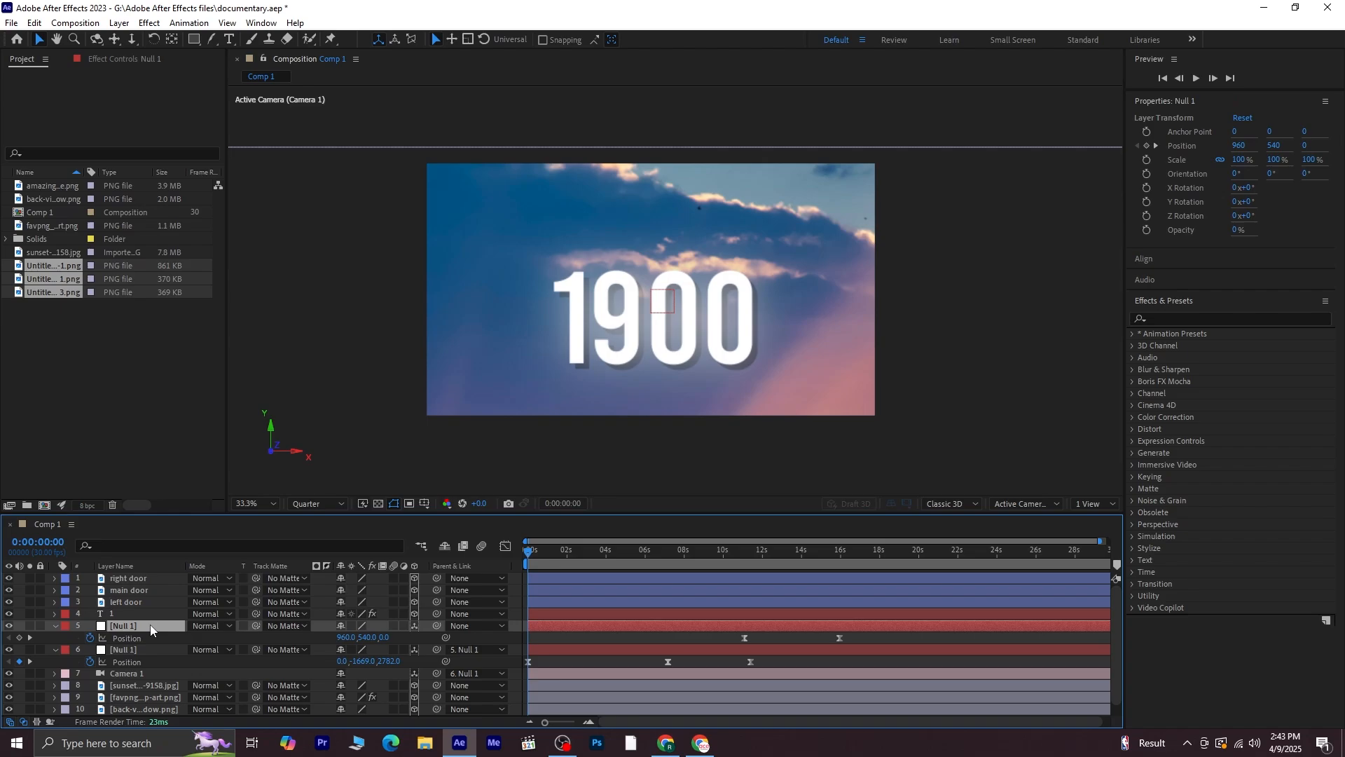
{"action": "left_click", "coordinate": [30, 637]}
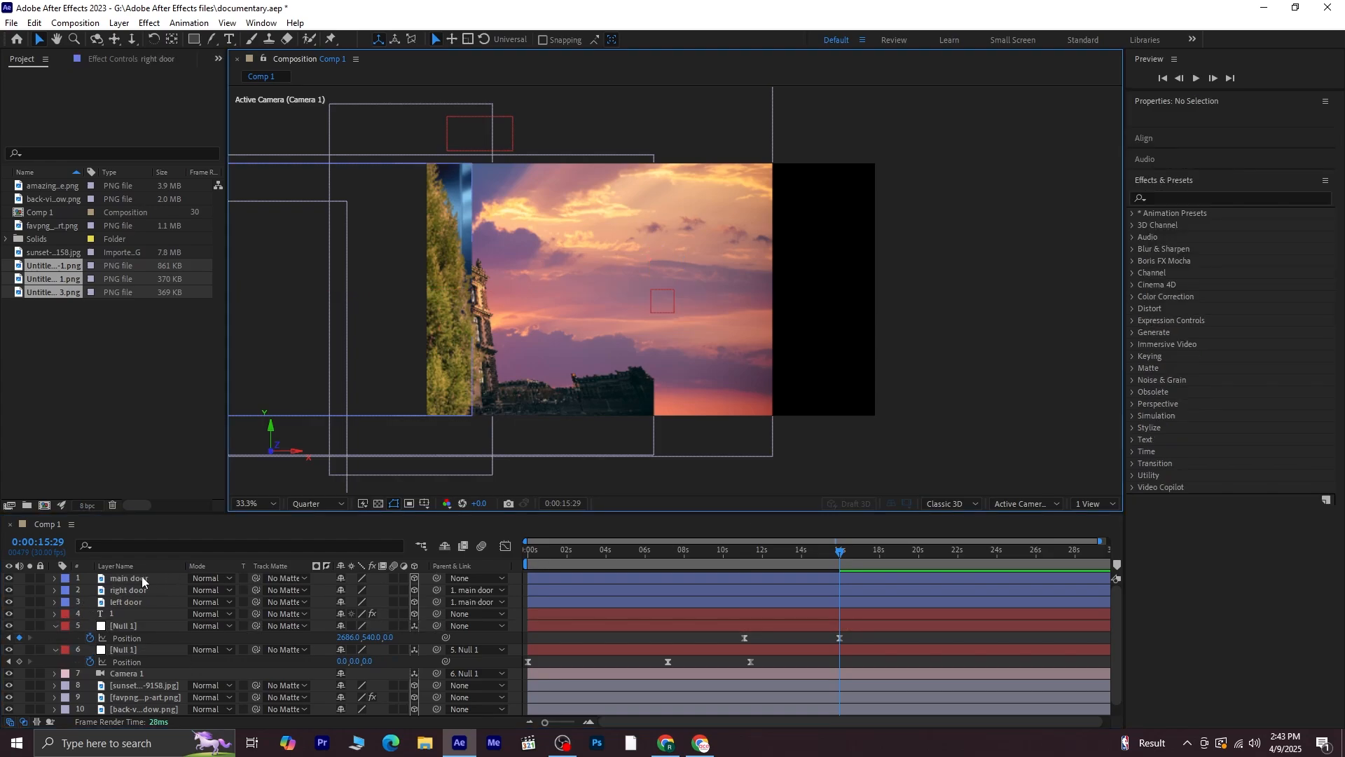
{"action": "left_click", "coordinate": [142, 579]}
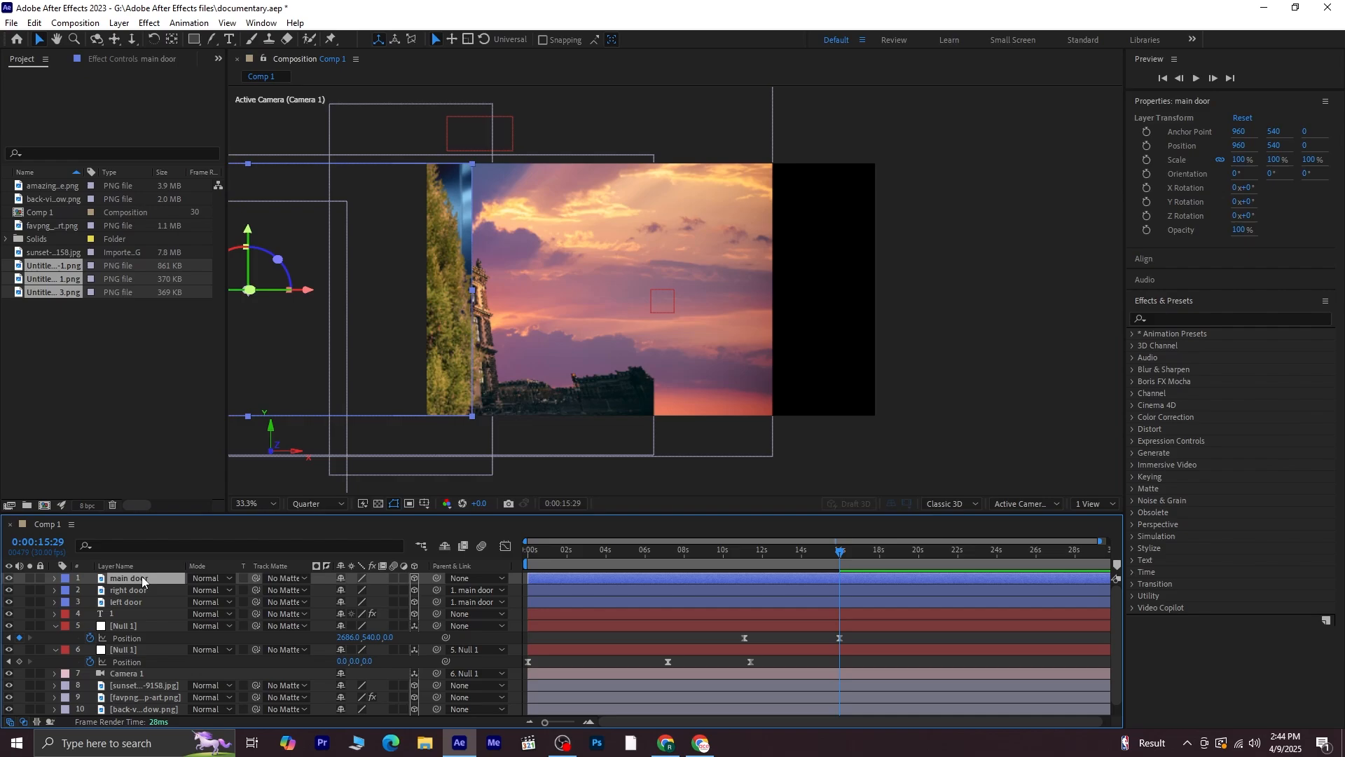
{"action": "key", "text": "ctrl+Home"}
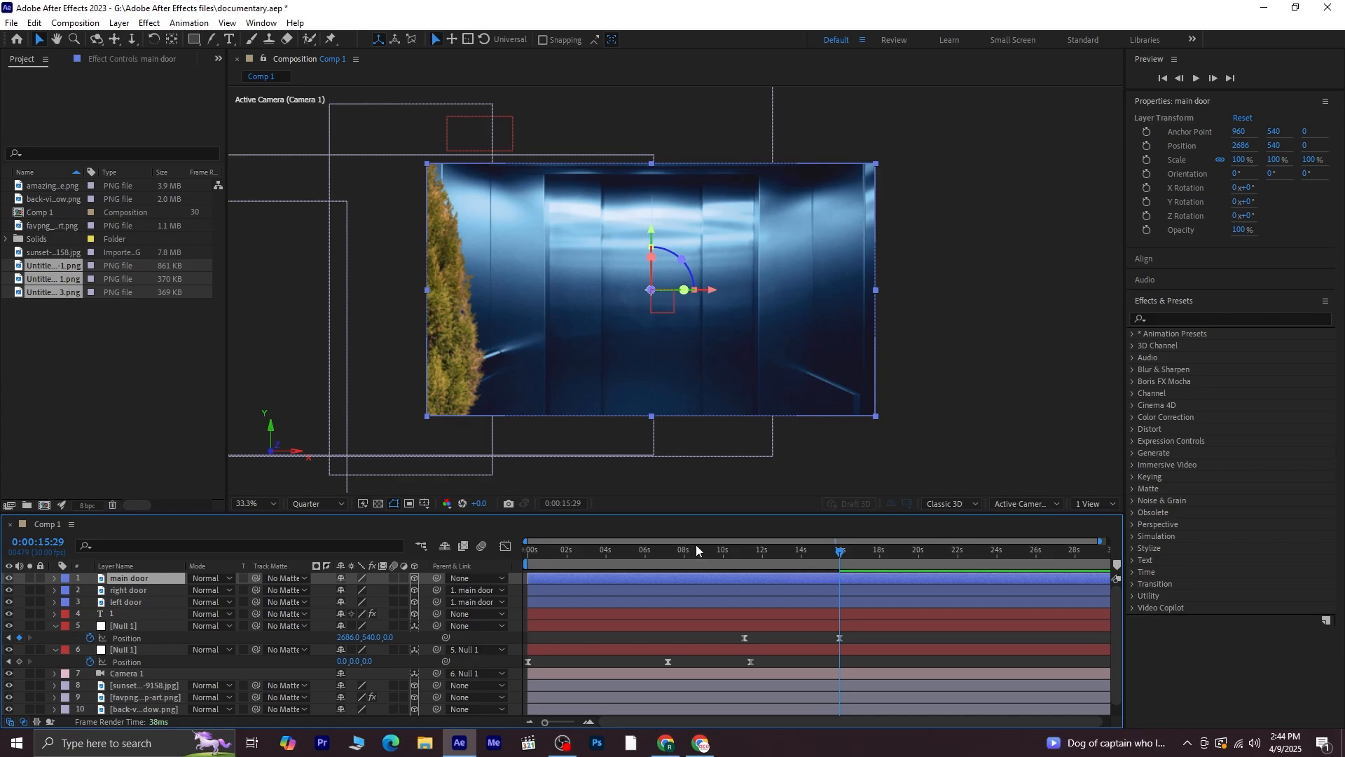
Preview the door placement and set the current time to about 0:00:12:12
{"action": "key", "text": "space"}
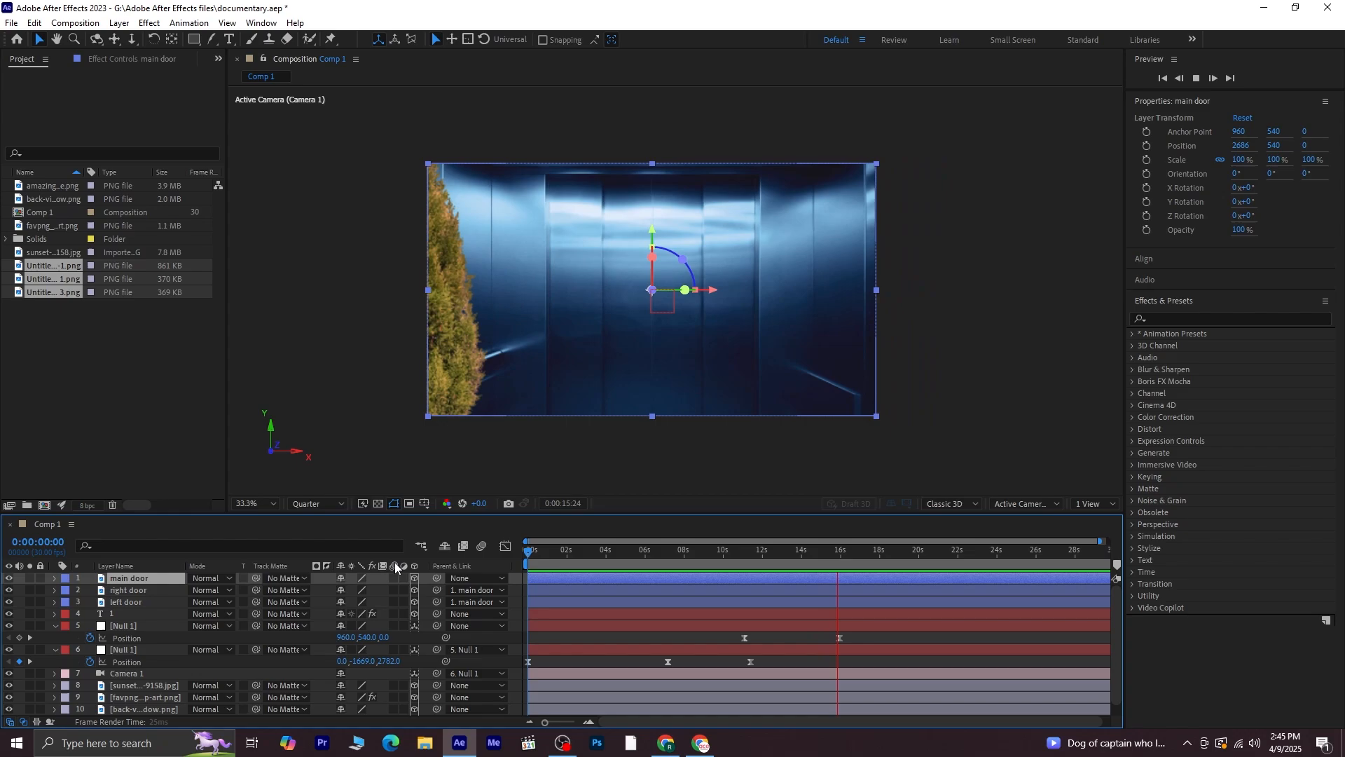
{"action": "key", "text": "space"}
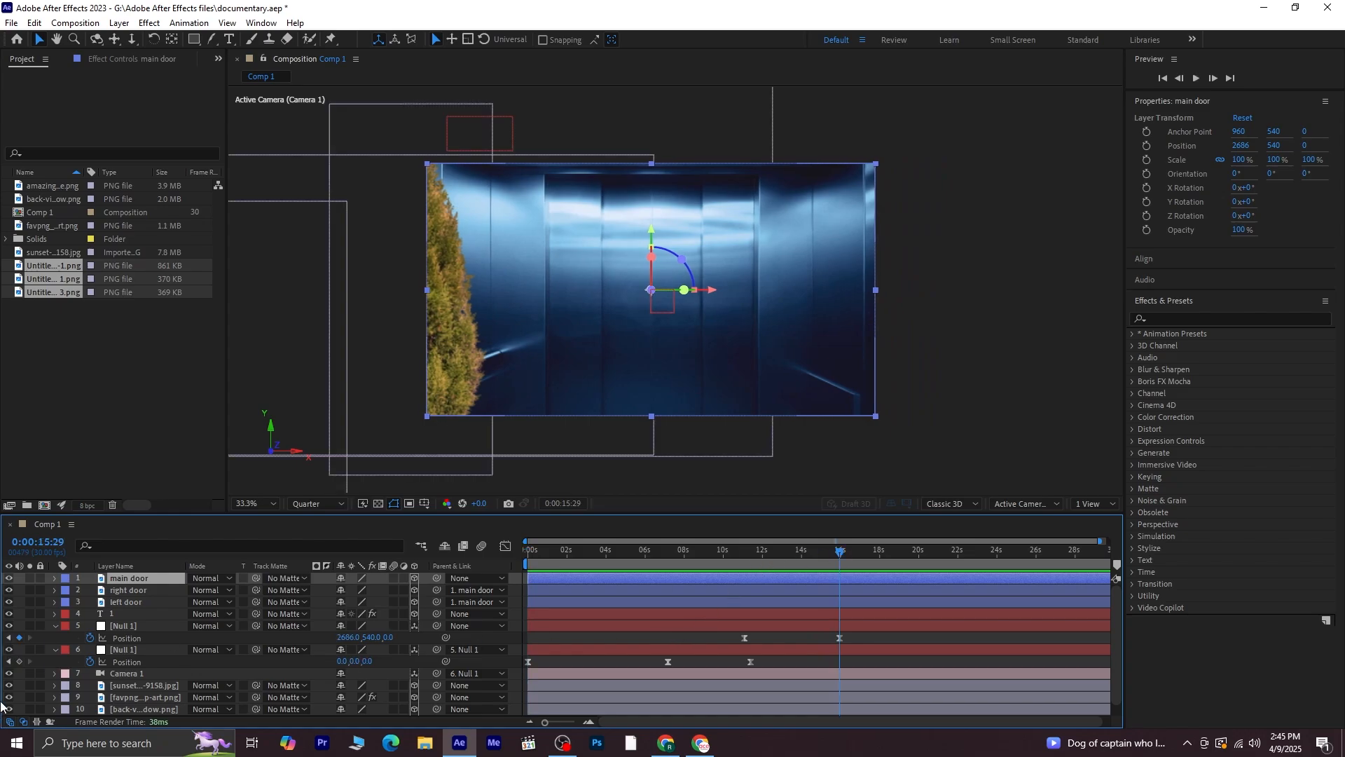
{"action": "left_click", "coordinate": [9, 638]}
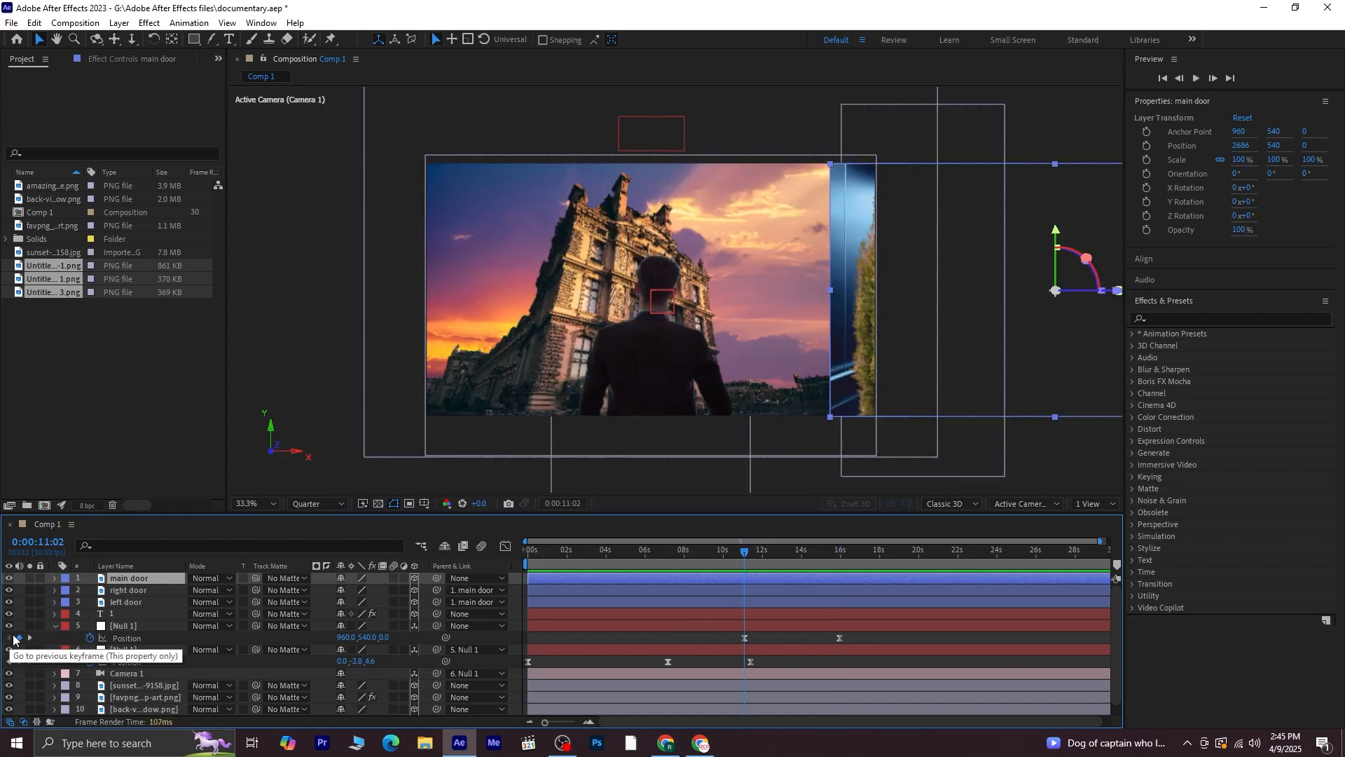
{"action": "left_click", "coordinate": [770, 550]}
{"action": "left_click", "coordinate": [247, 119]}
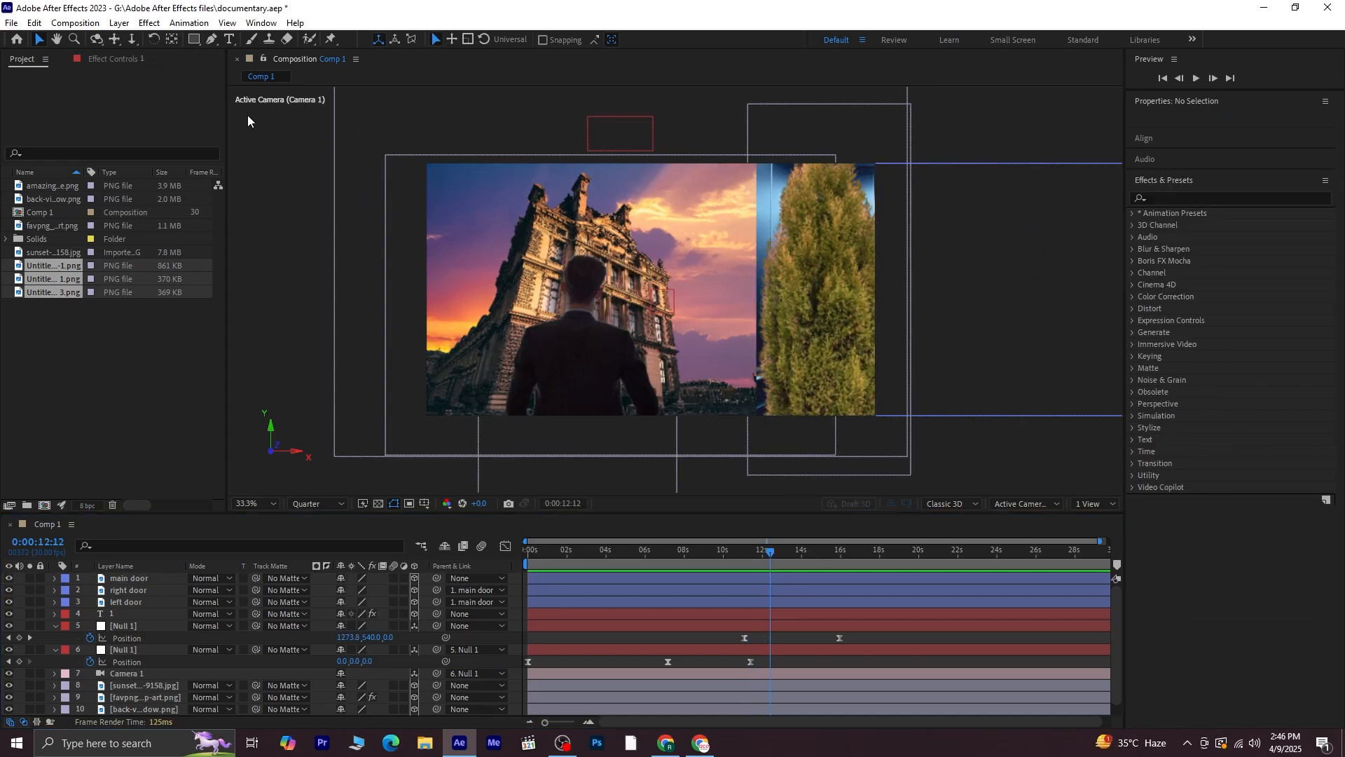
Draw a four-point red shape with the Pen tool across the middle of the frame and make it a 3D layer
{"action": "left_click", "coordinate": [211, 40]}
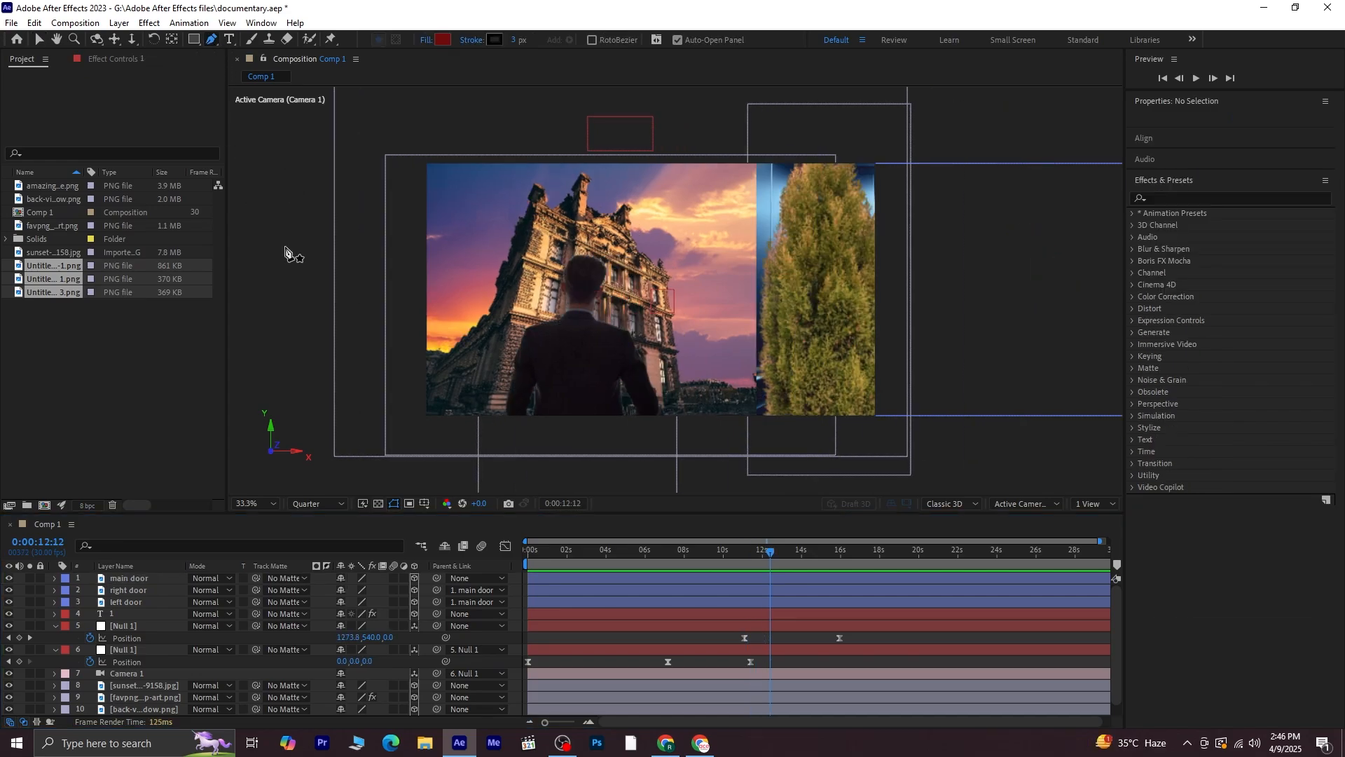
{"action": "left_click", "coordinate": [824, 143]}
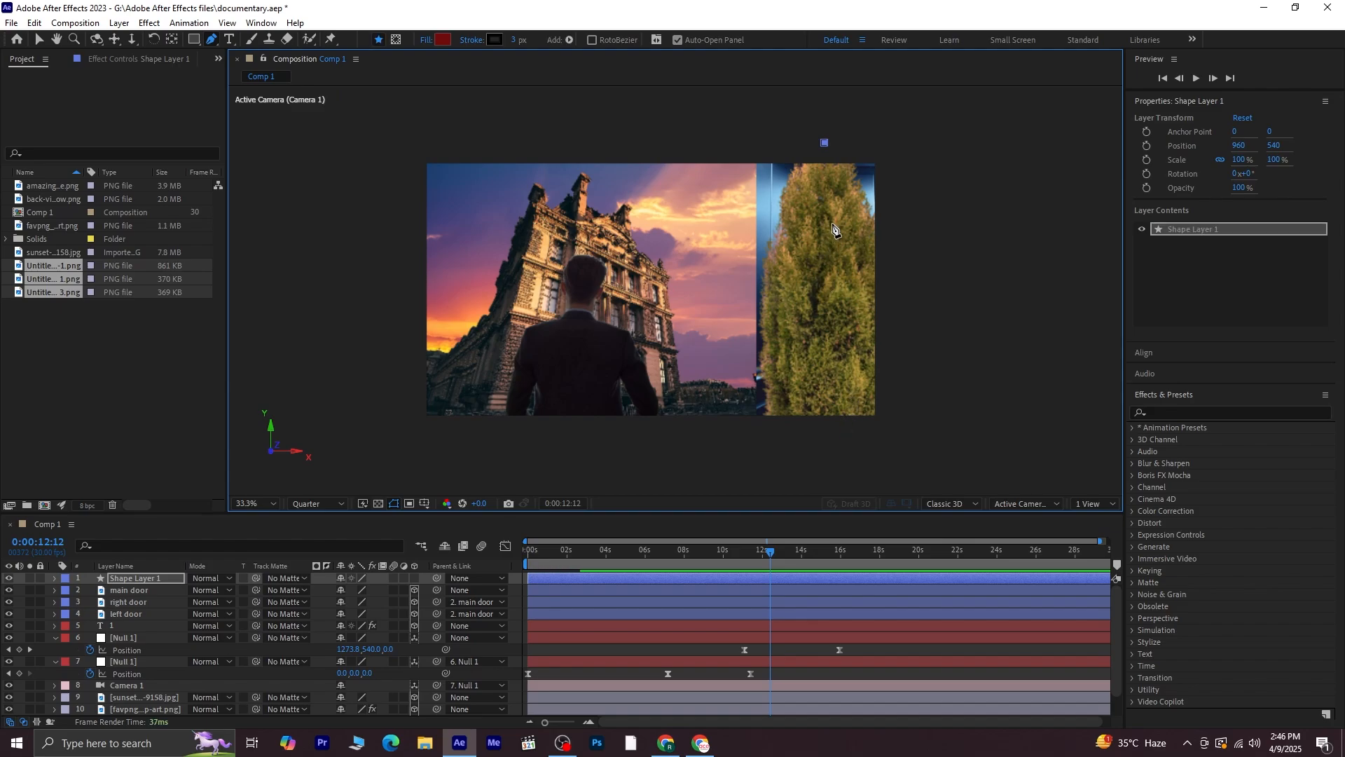
{"action": "left_click", "coordinate": [839, 435]}
{"action": "left_click", "coordinate": [645, 432]}
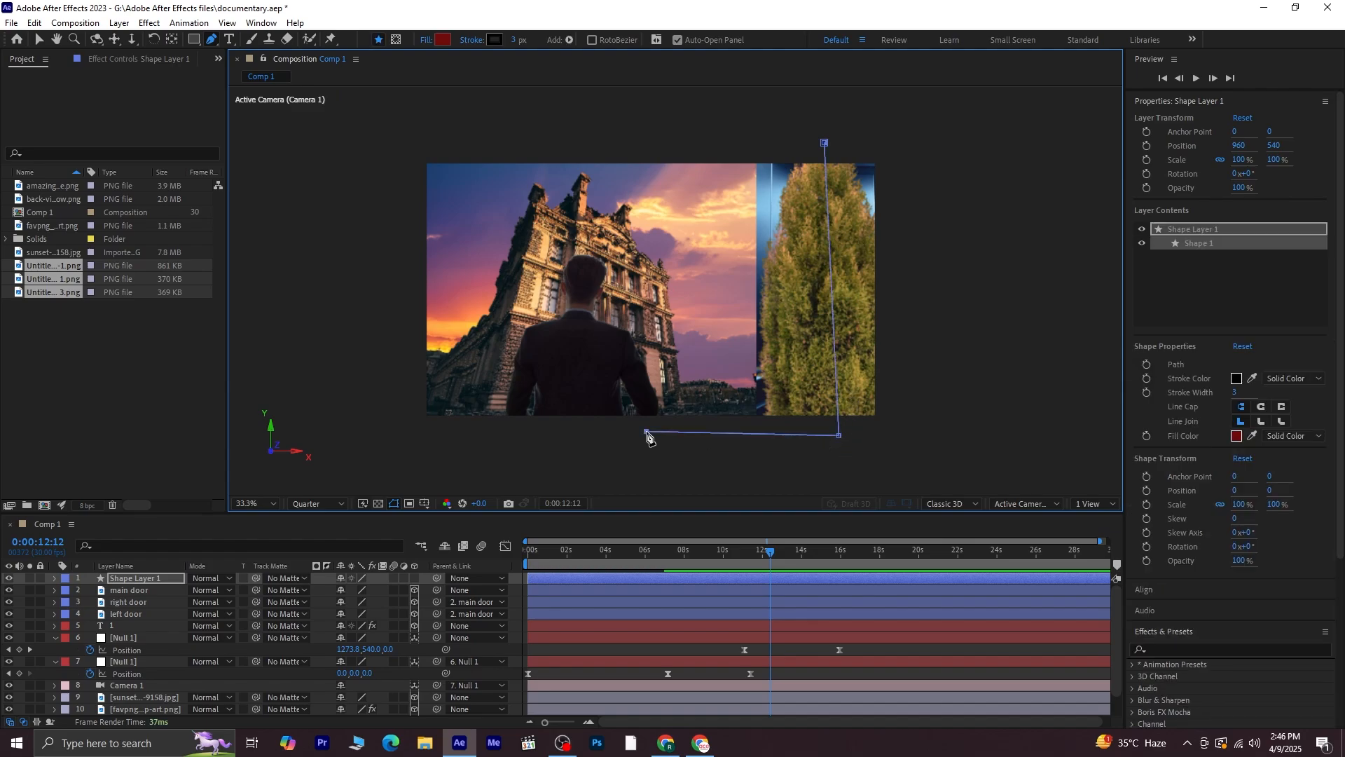
{"action": "left_click", "coordinate": [612, 136]}
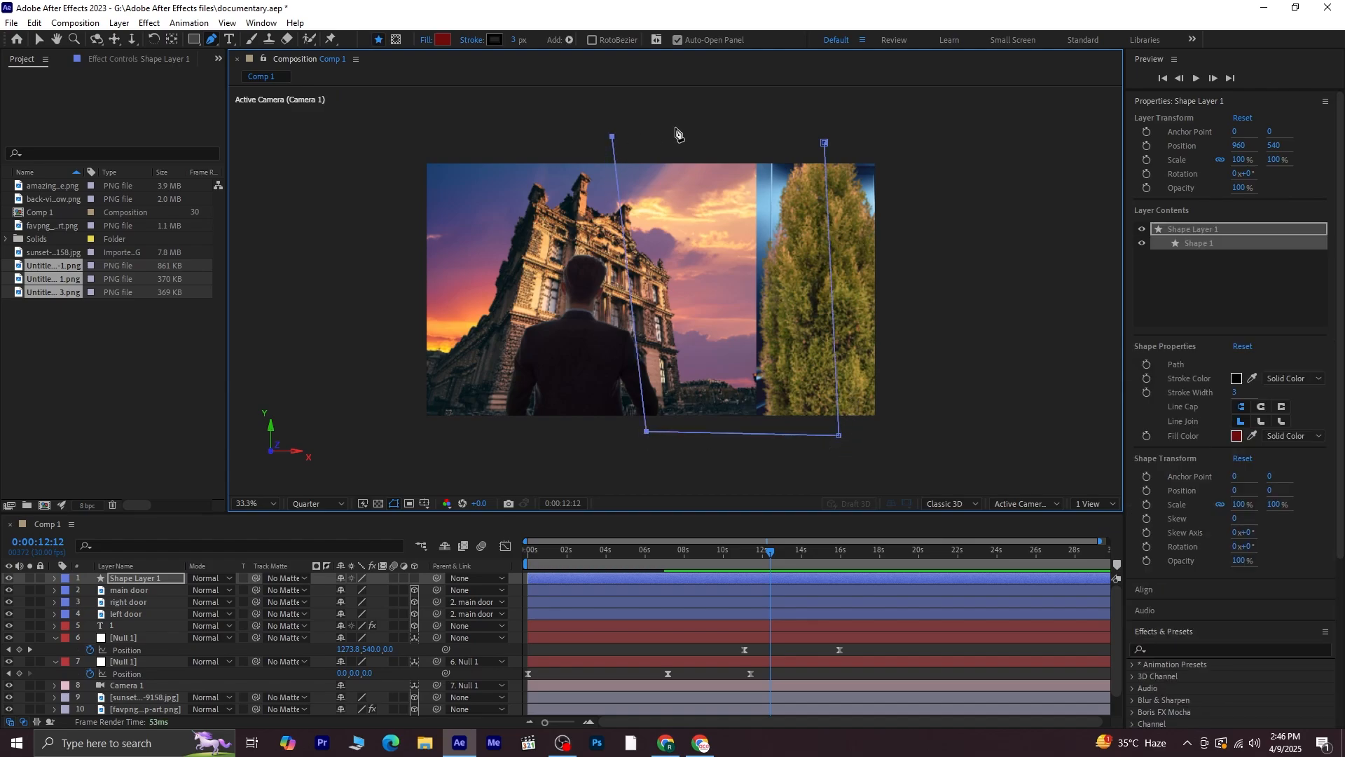
{"action": "left_click", "coordinate": [824, 143]}
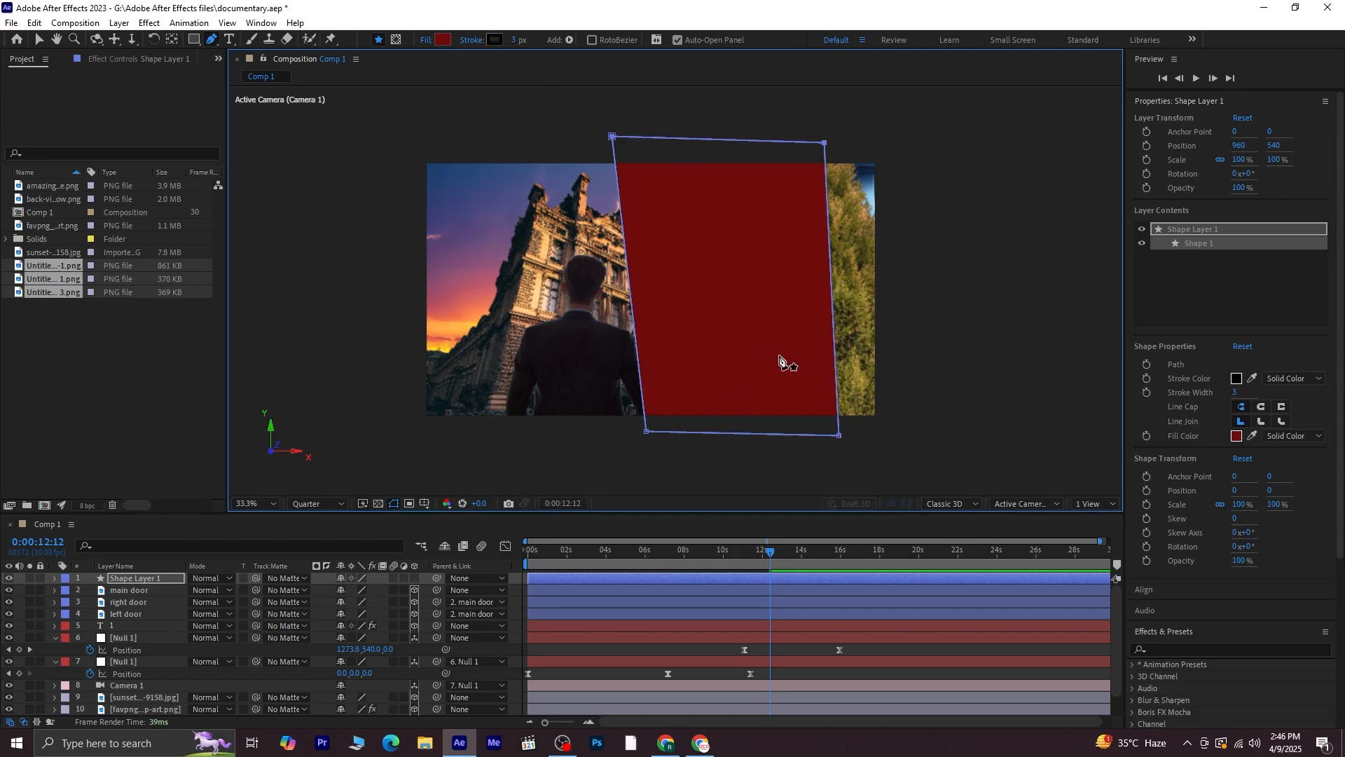
{"action": "left_click", "coordinate": [414, 578]}
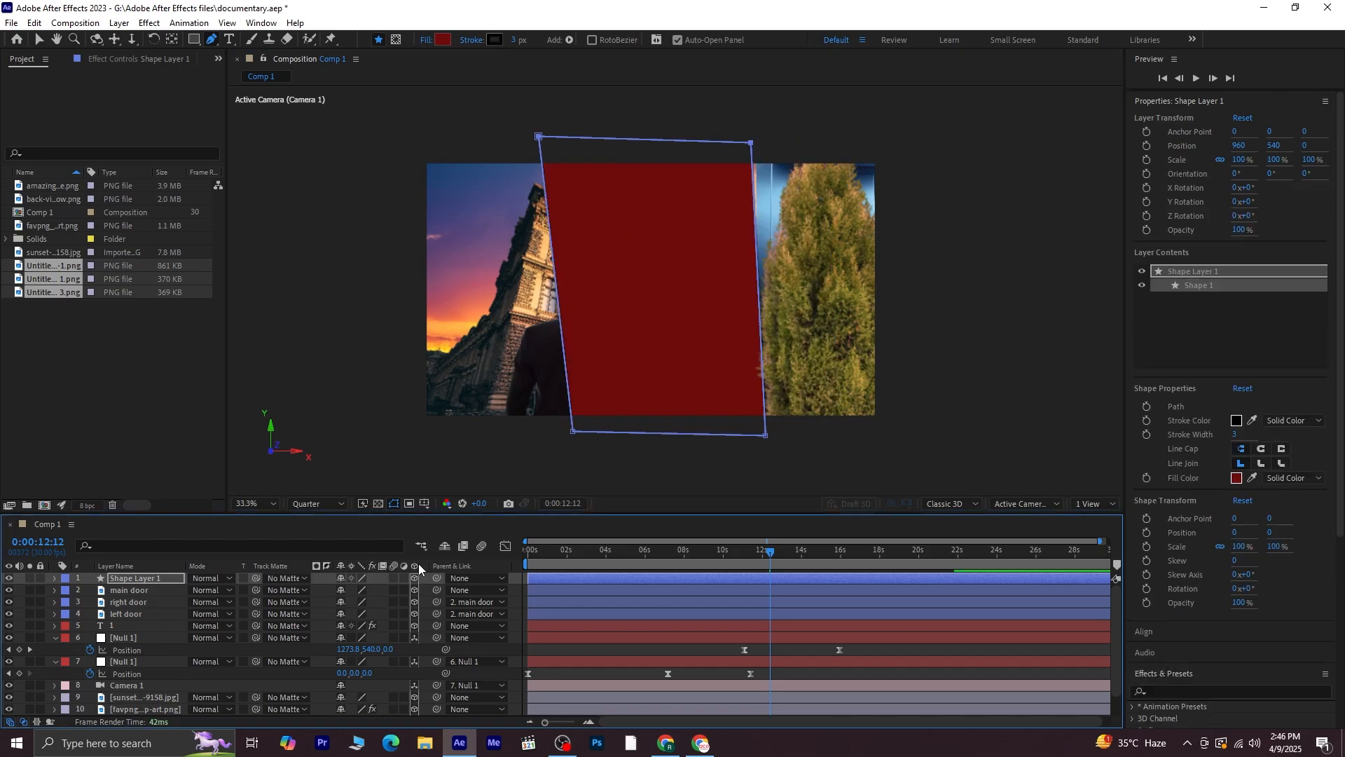
Paste the tree layer's position 1876, 540, -395 onto the shape layer
{"action": "scroll", "coordinate": [153, 676], "scroll_direction": "down", "scroll_amount": 1}
{"action": "left_click", "coordinate": [157, 673]}
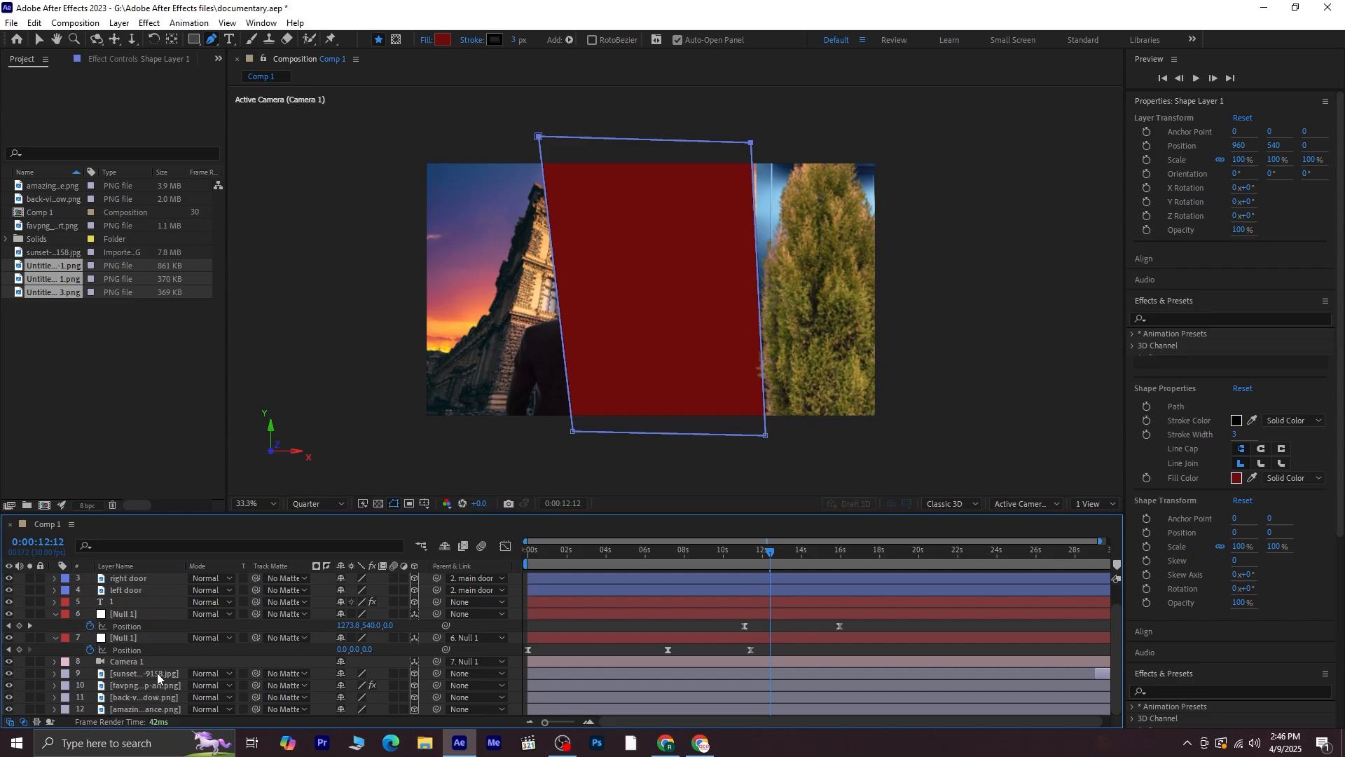
{"action": "left_click", "coordinate": [153, 687]}
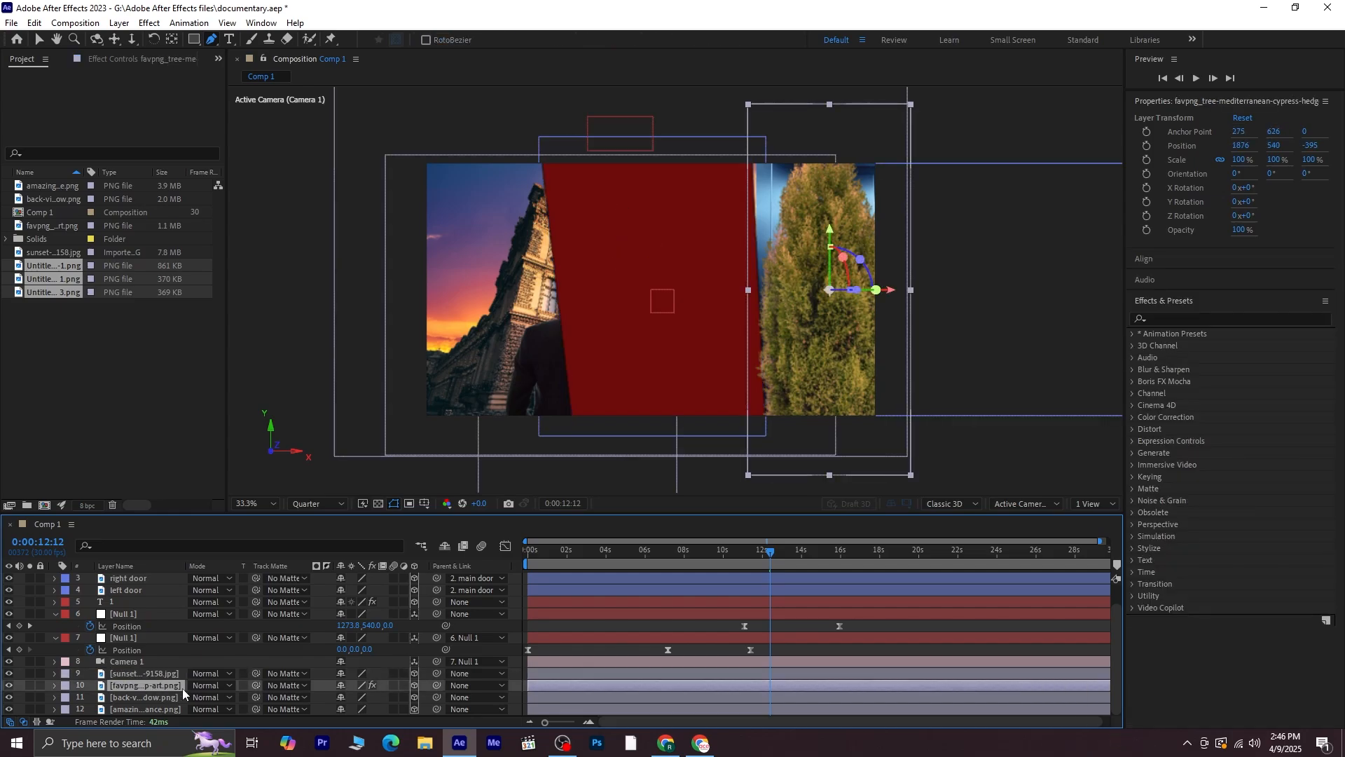
{"action": "key", "text": "p"}
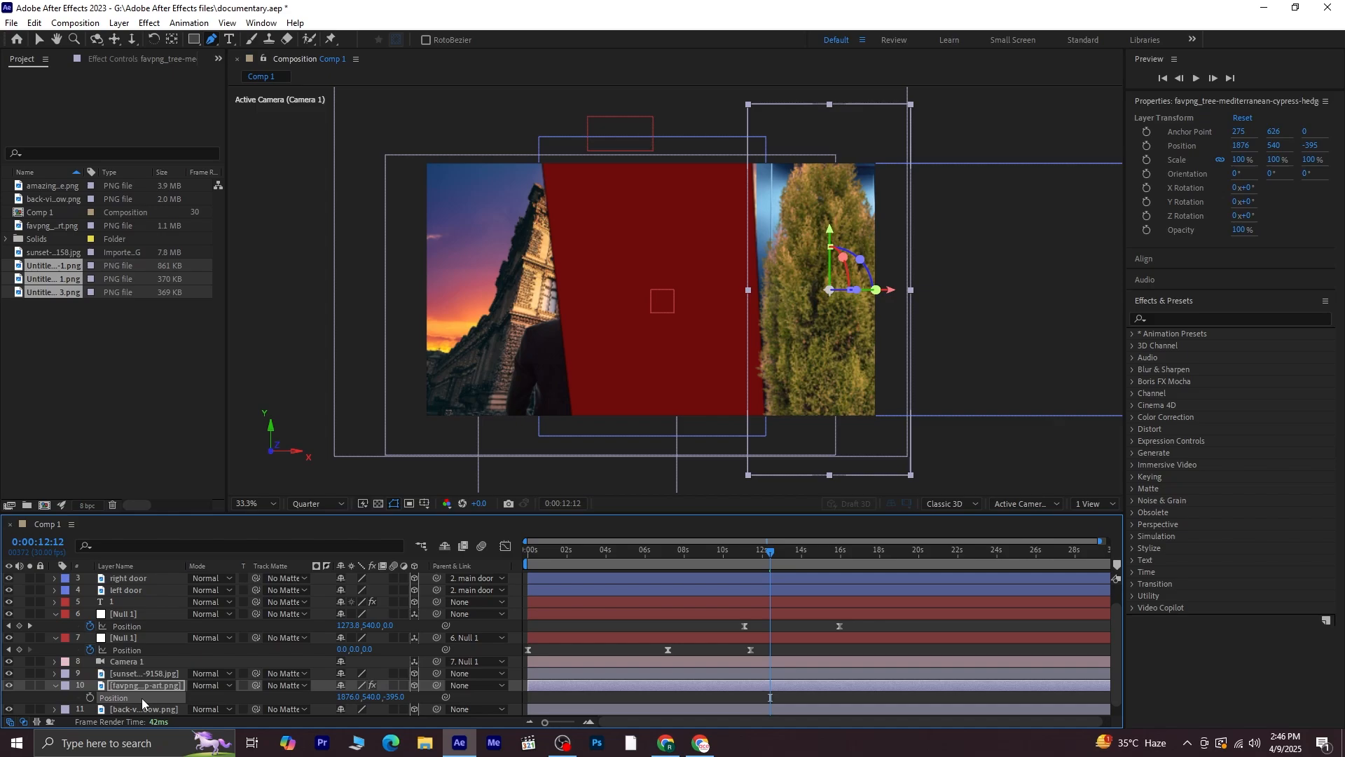
{"action": "scroll", "coordinate": [119, 603], "scroll_direction": "up", "scroll_amount": 1}
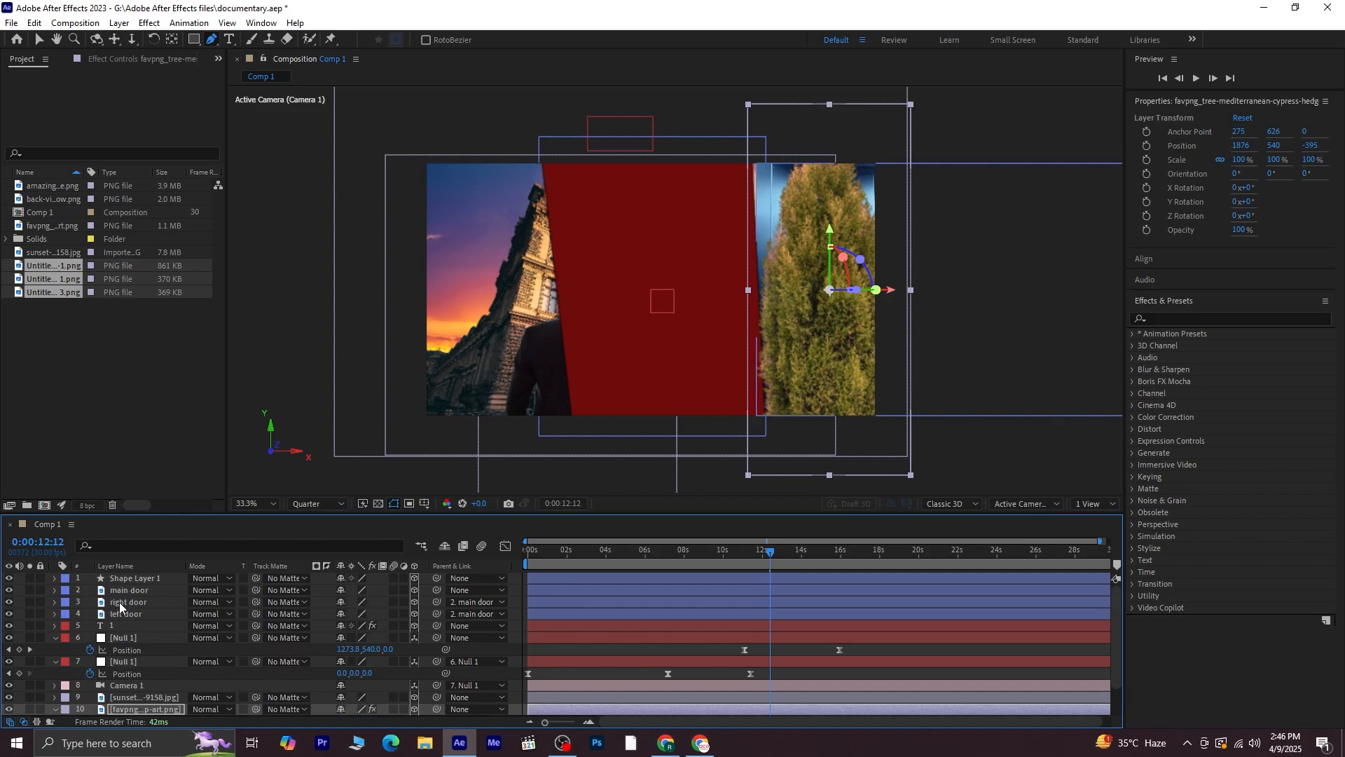
{"action": "left_click", "coordinate": [134, 578]}
{"action": "key", "text": "p"}
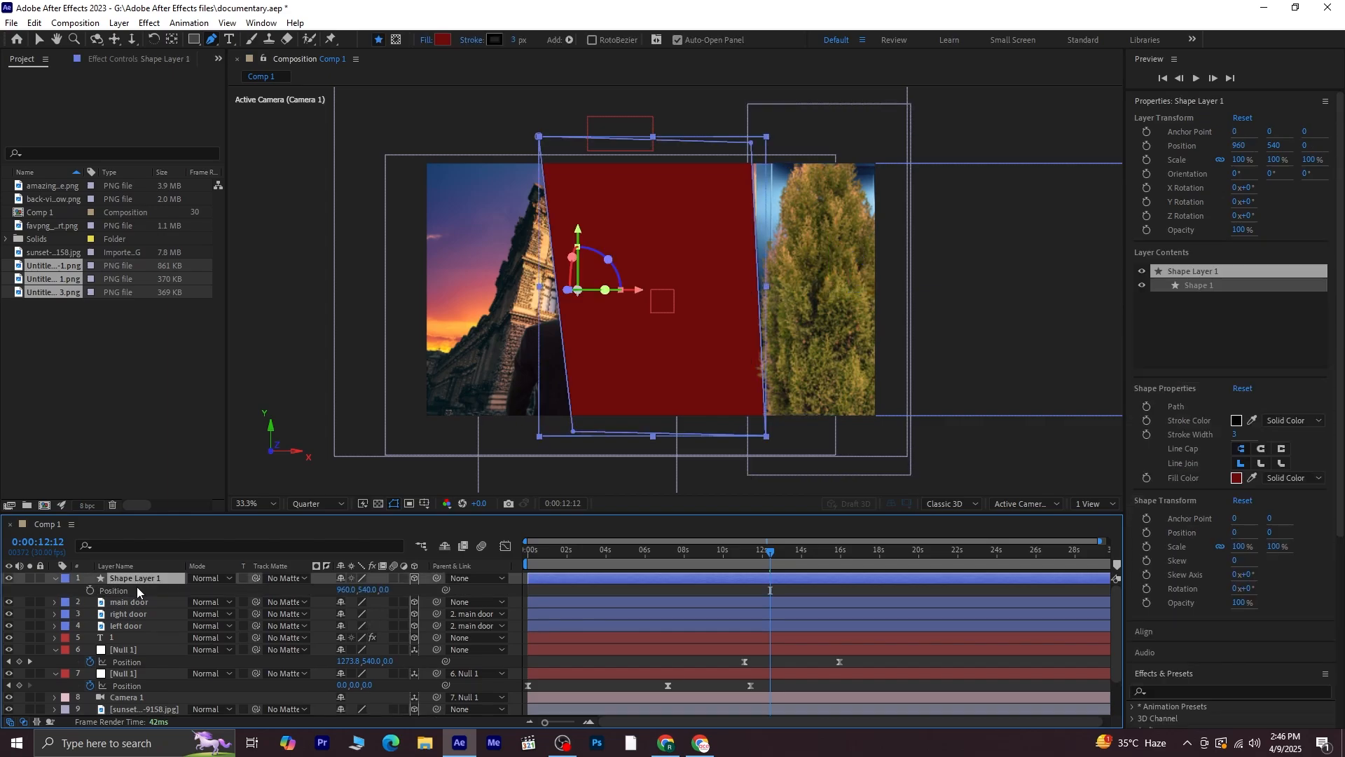
{"action": "key", "text": "ctrl+v"}
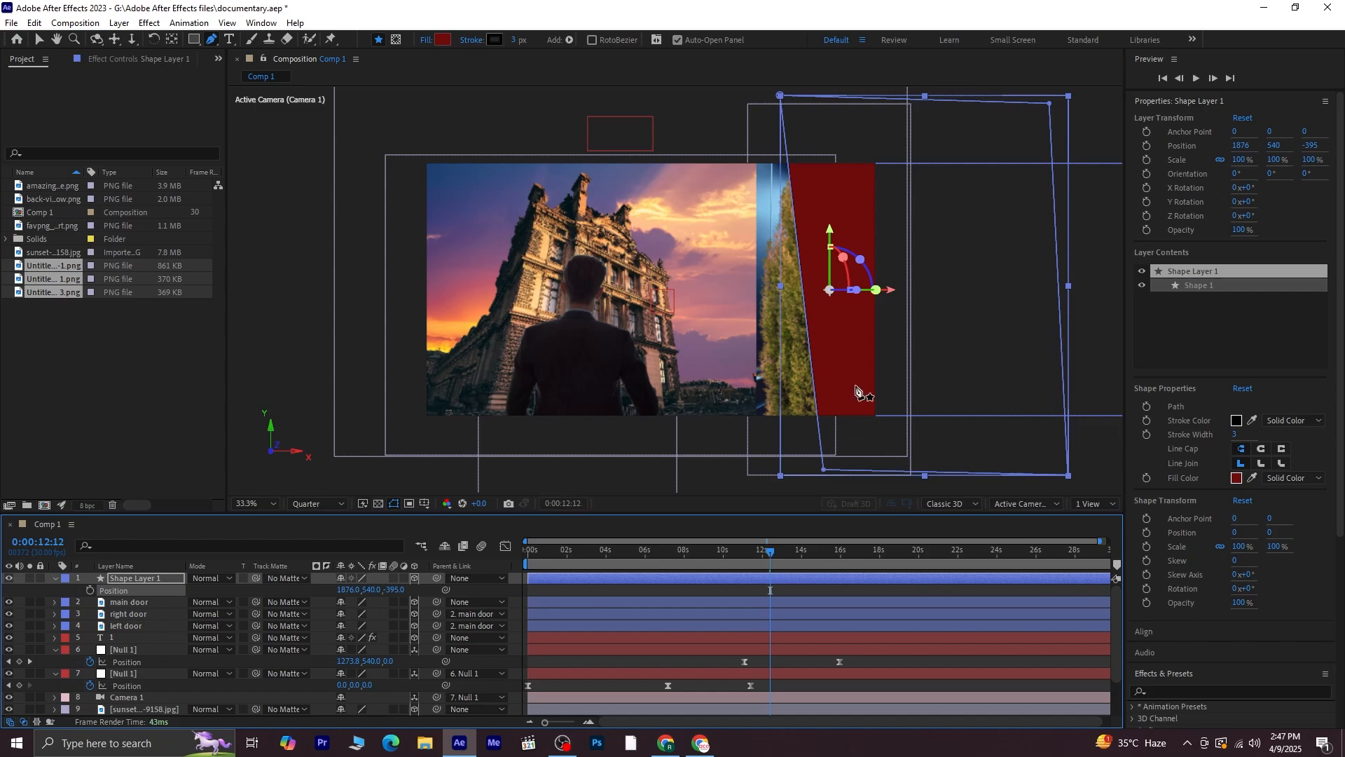
{"action": "left_click", "coordinate": [40, 39]}
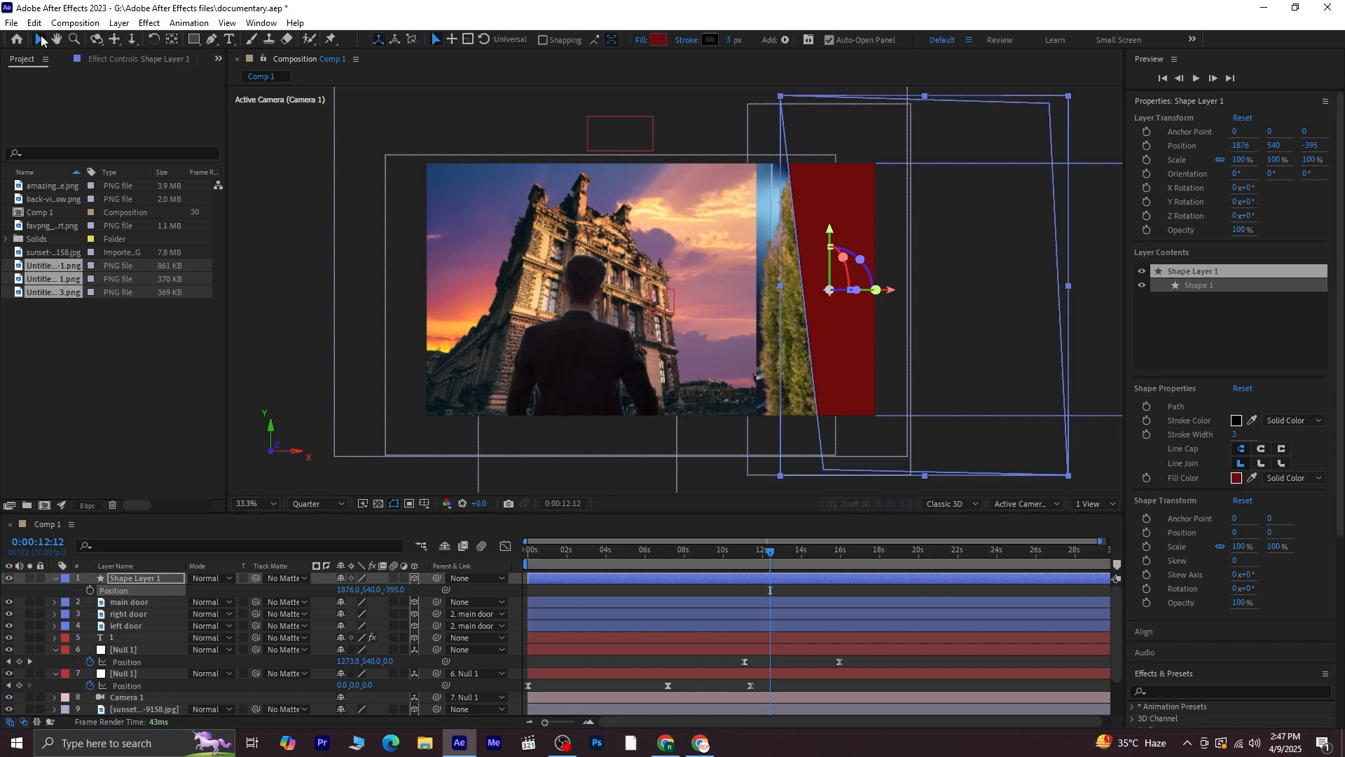
Move the red shape layer left in the scene to an X position of 1086
{"action": "left_click", "coordinate": [285, 368]}
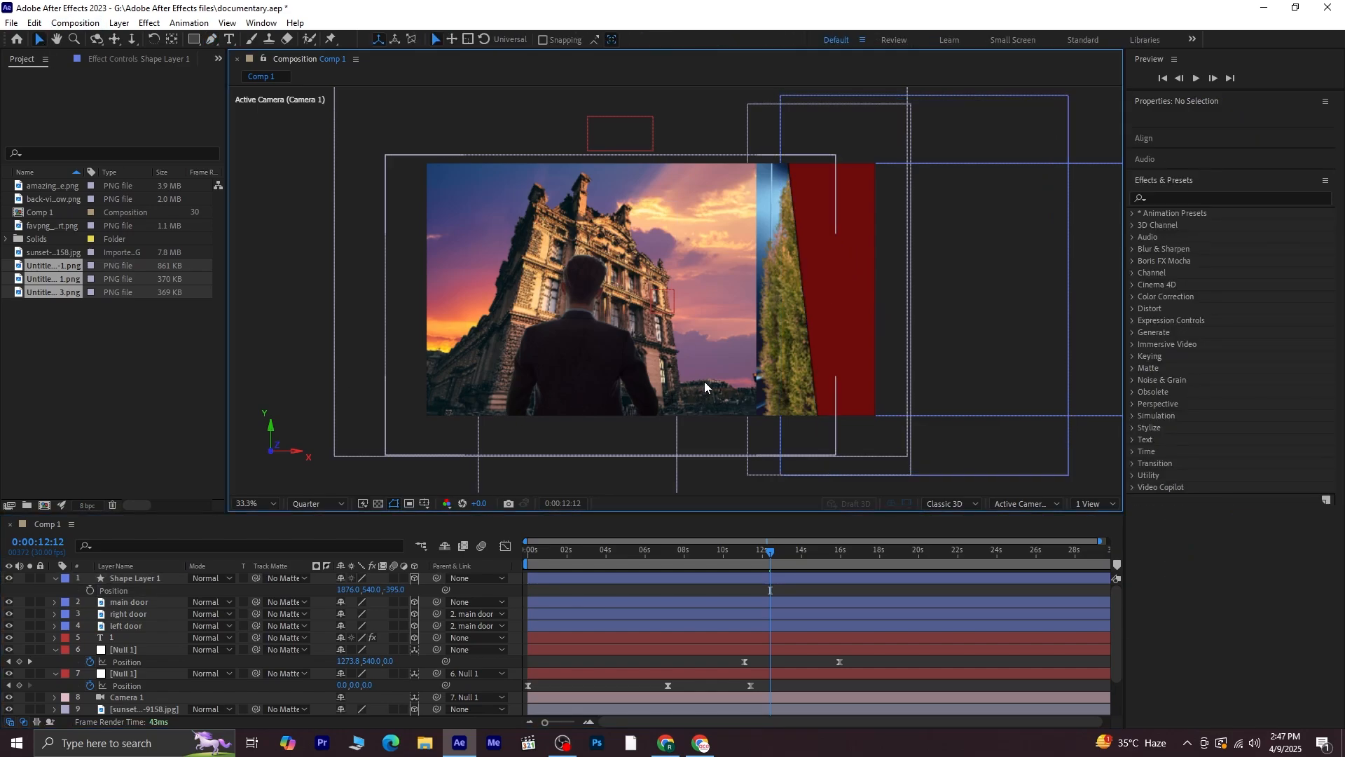
{"action": "left_click", "coordinate": [845, 344]}
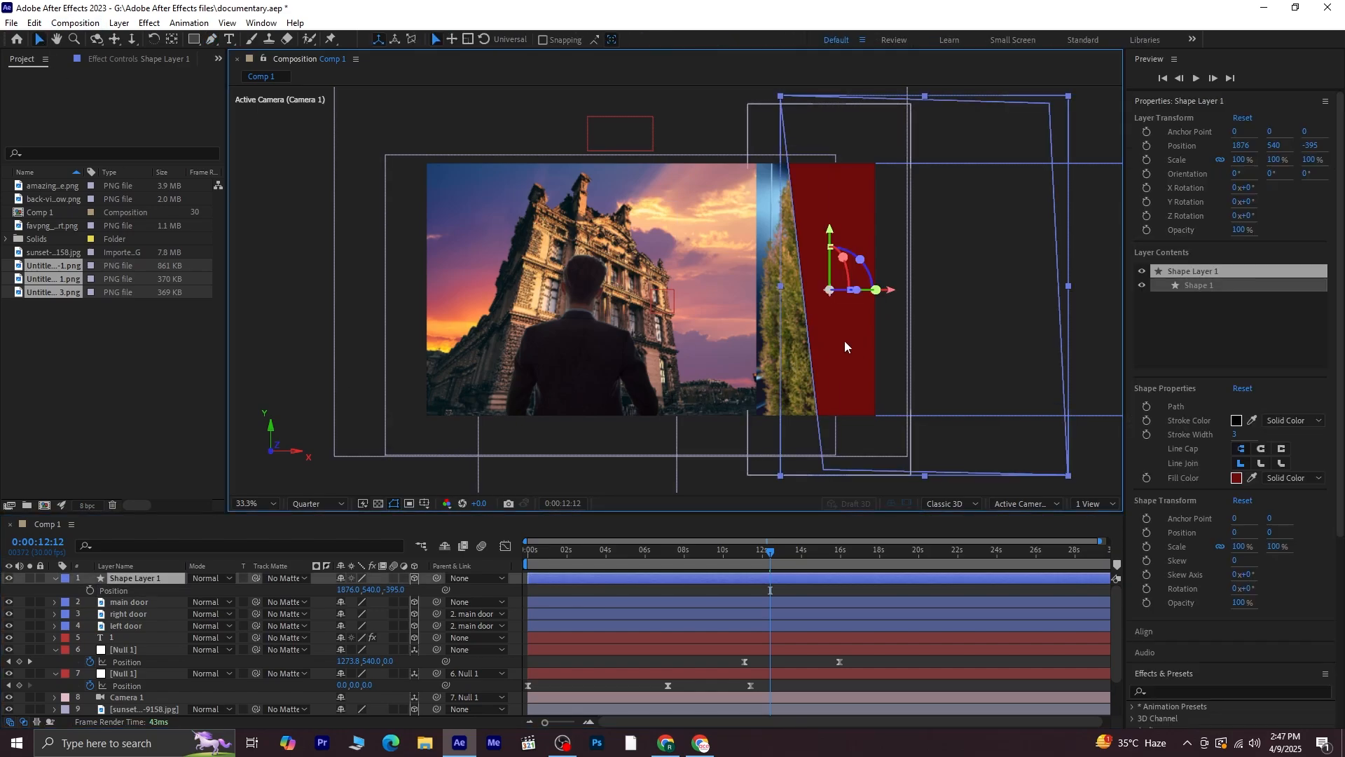
{"action": "left_click_drag", "start_coordinate": [891, 293], "coordinate": [653, 292]}
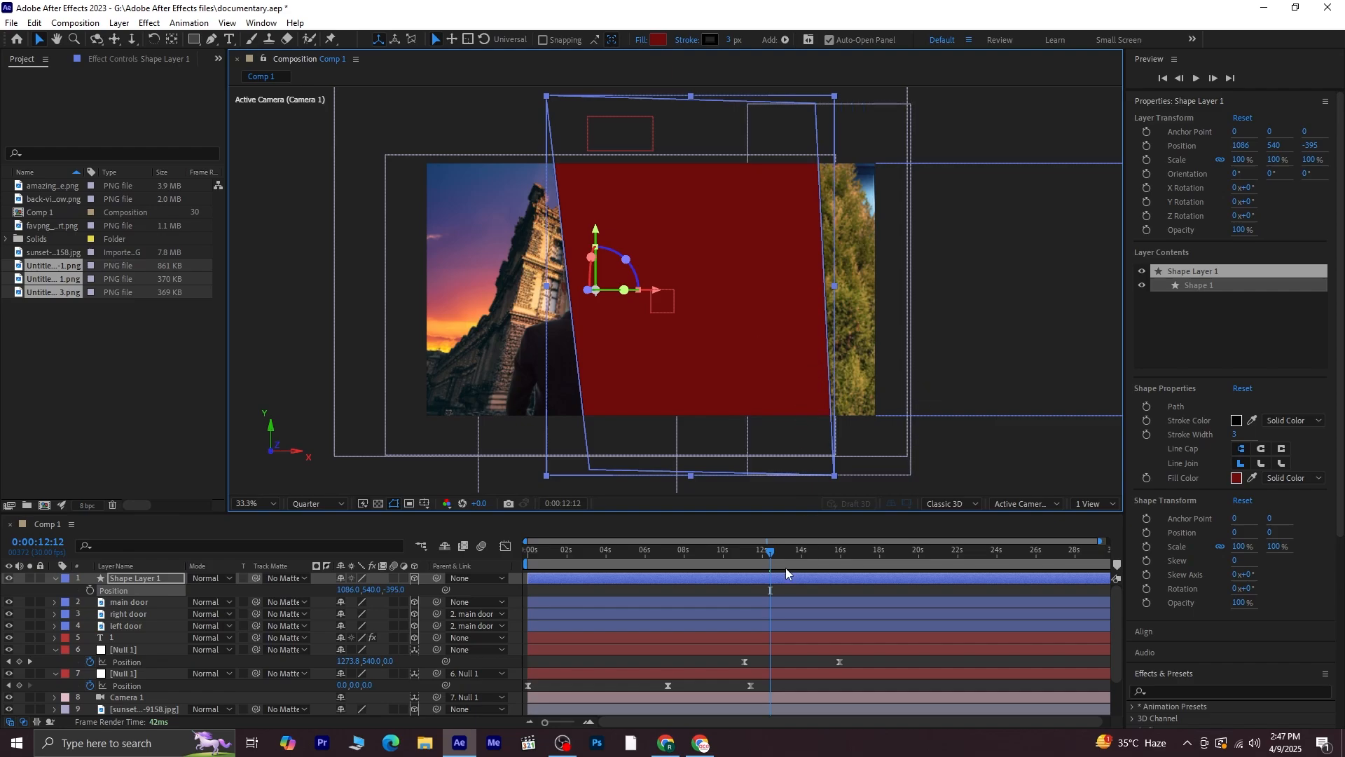
Set the main door layer's track matte to Shape Layer 1 and preview the composition from the start
{"action": "mouse_move", "coordinate": [772, 553]}
{"action": "left_mouse_down"}
{"action": "mouse_move", "coordinate": [760, 552]}
{"action": "mouse_move", "coordinate": [809, 547]}
{"action": "mouse_move", "coordinate": [797, 546]}
{"action": "left_mouse_up"}
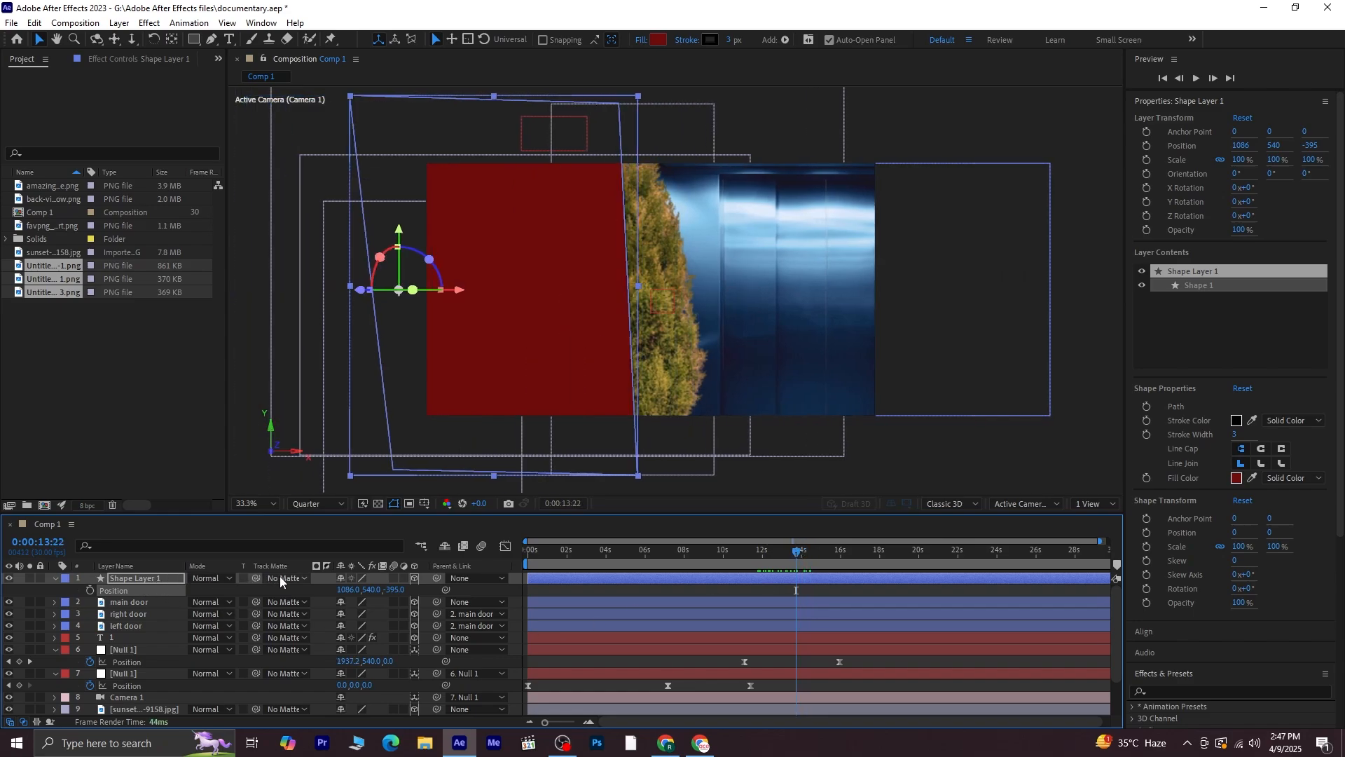
{"action": "left_click", "coordinate": [146, 603]}
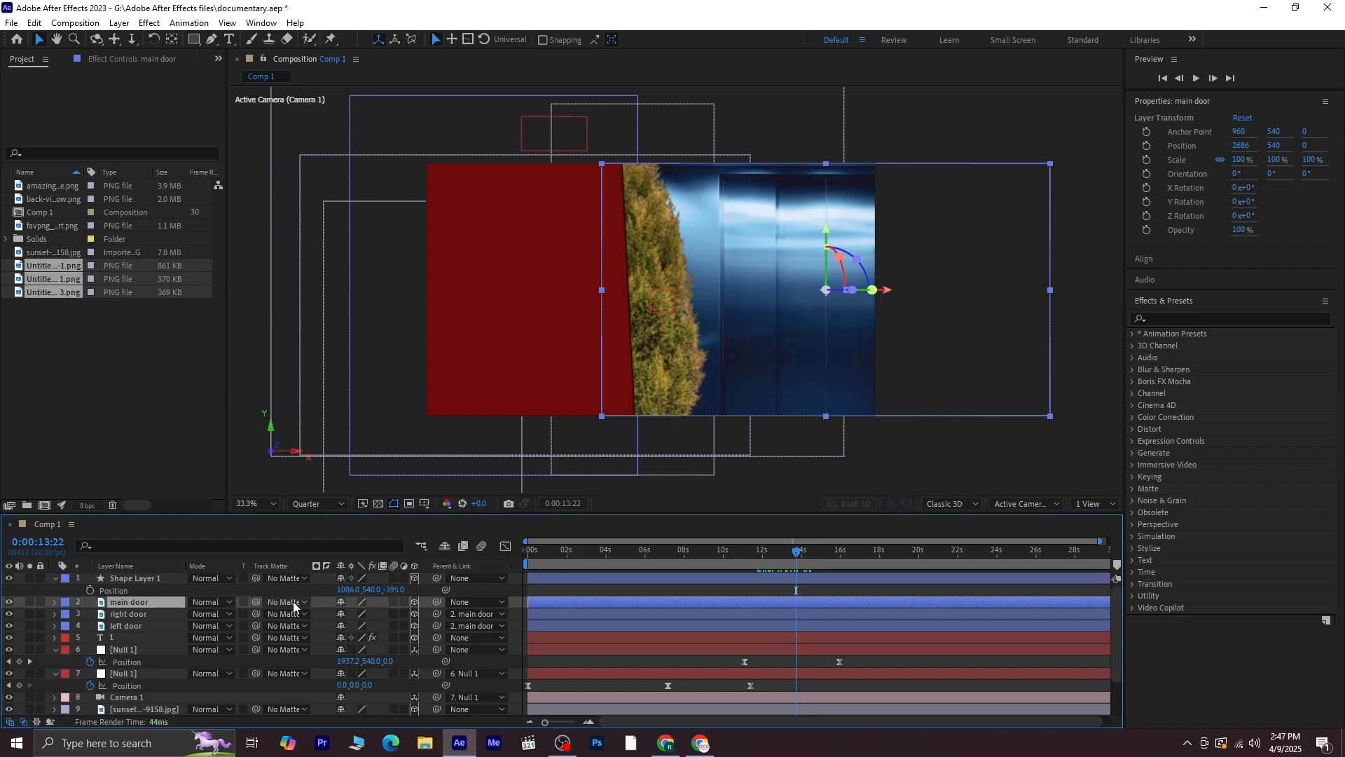
{"action": "left_click", "coordinate": [293, 602]}
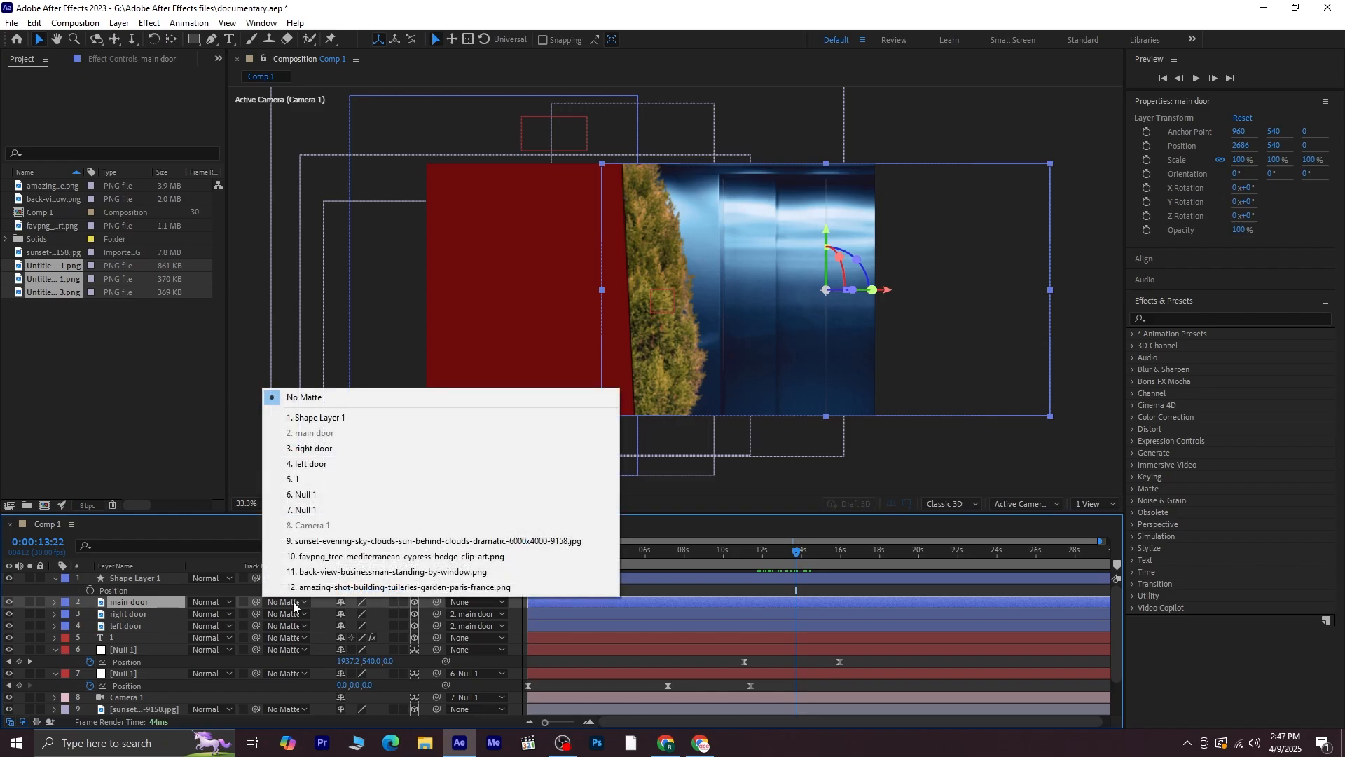
{"action": "left_click", "coordinate": [336, 418]}
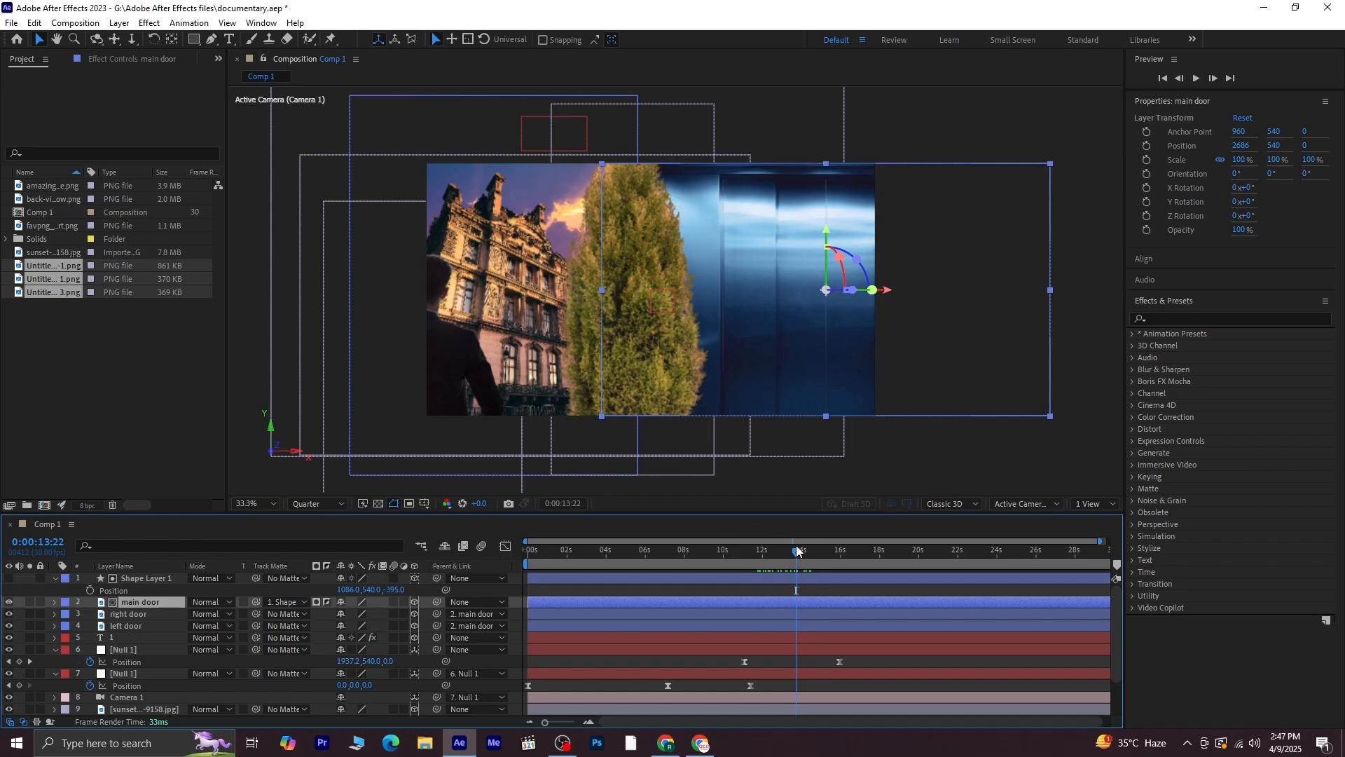
{"action": "left_click_drag", "start_coordinate": [797, 551], "coordinate": [468, 550]}
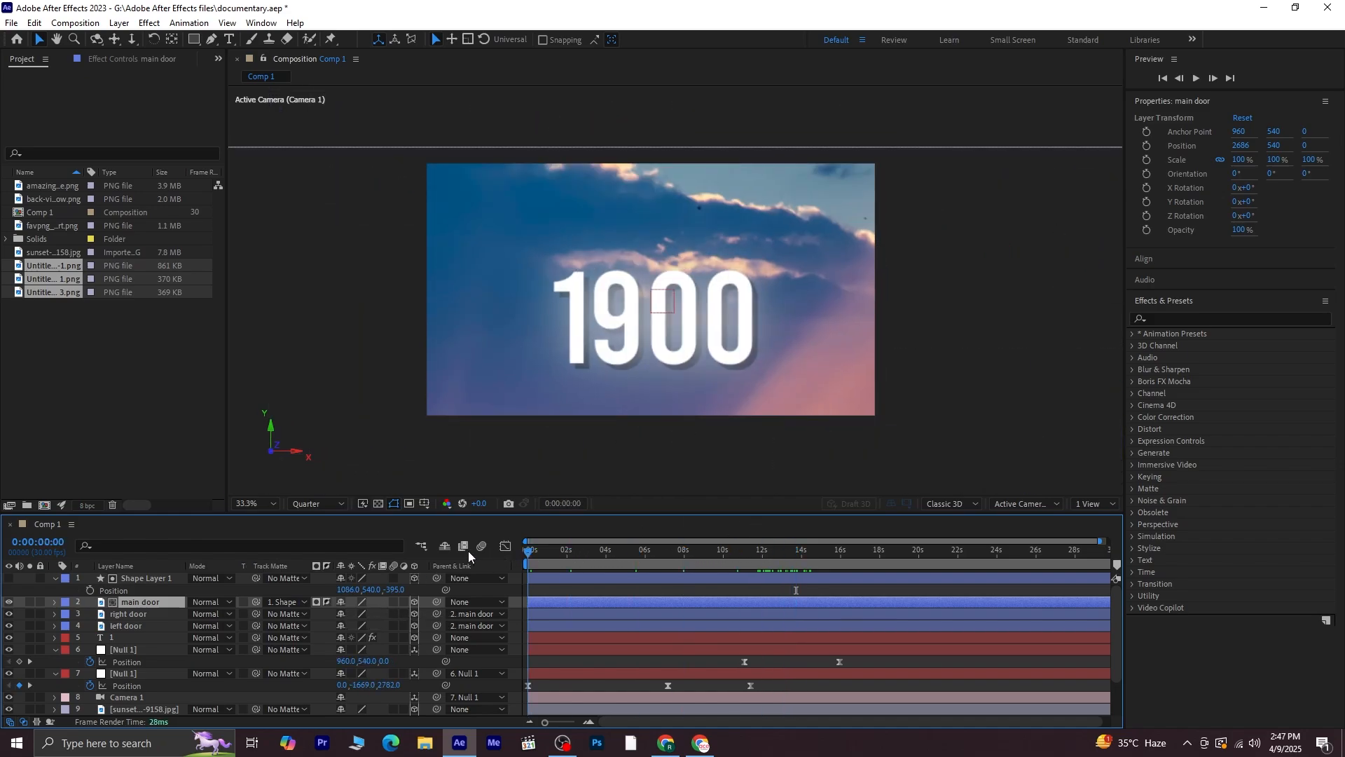
{"action": "key", "text": "space"}
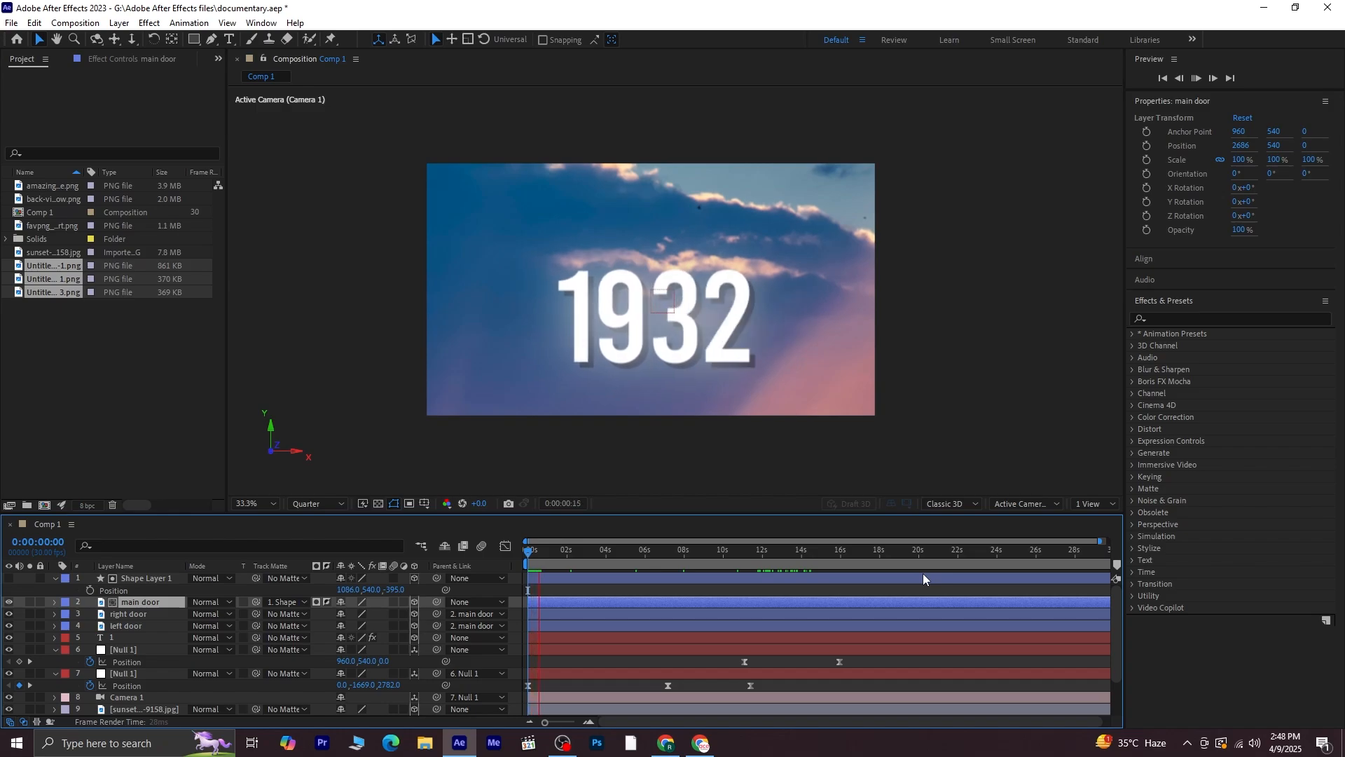
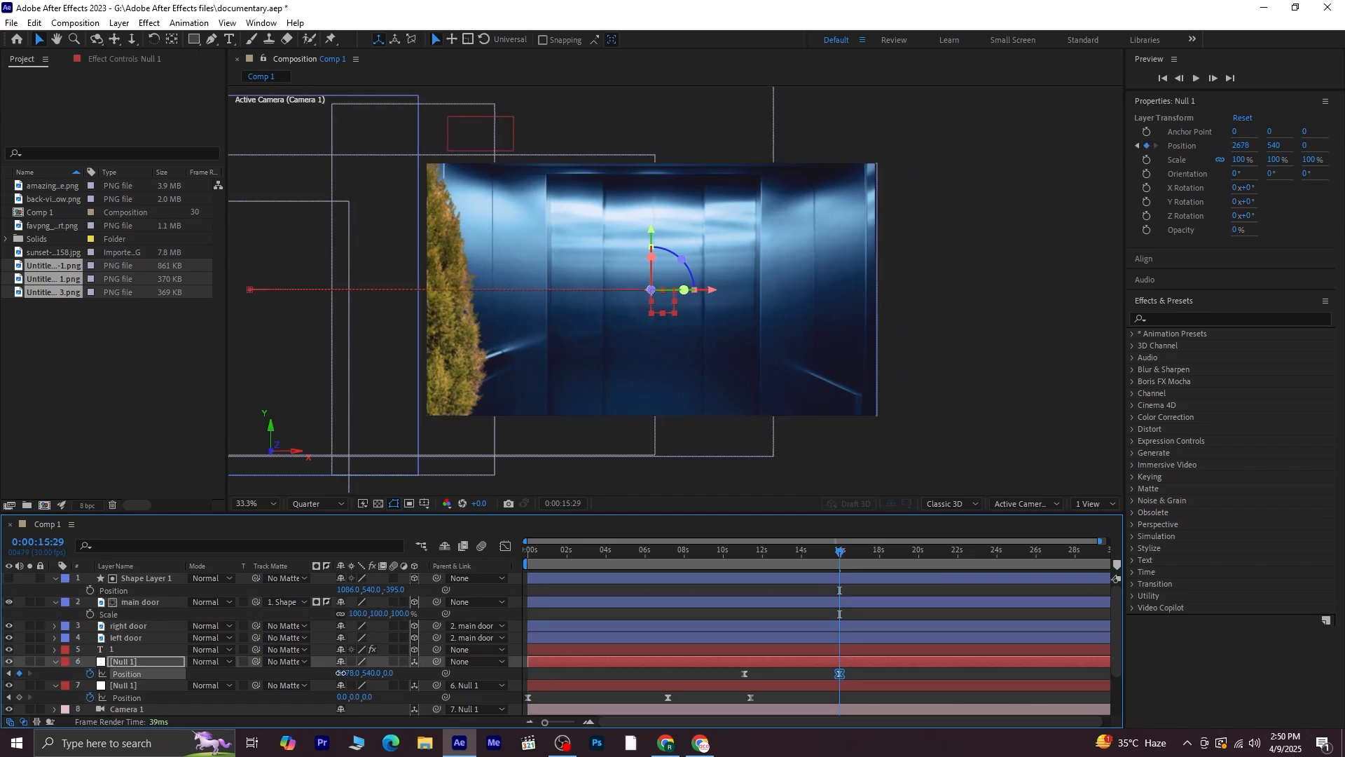
Set the Null 1 layer's X position to 2867
{"action": "left_click_drag", "start_coordinate": [342, 674], "coordinate": [490, 681]}
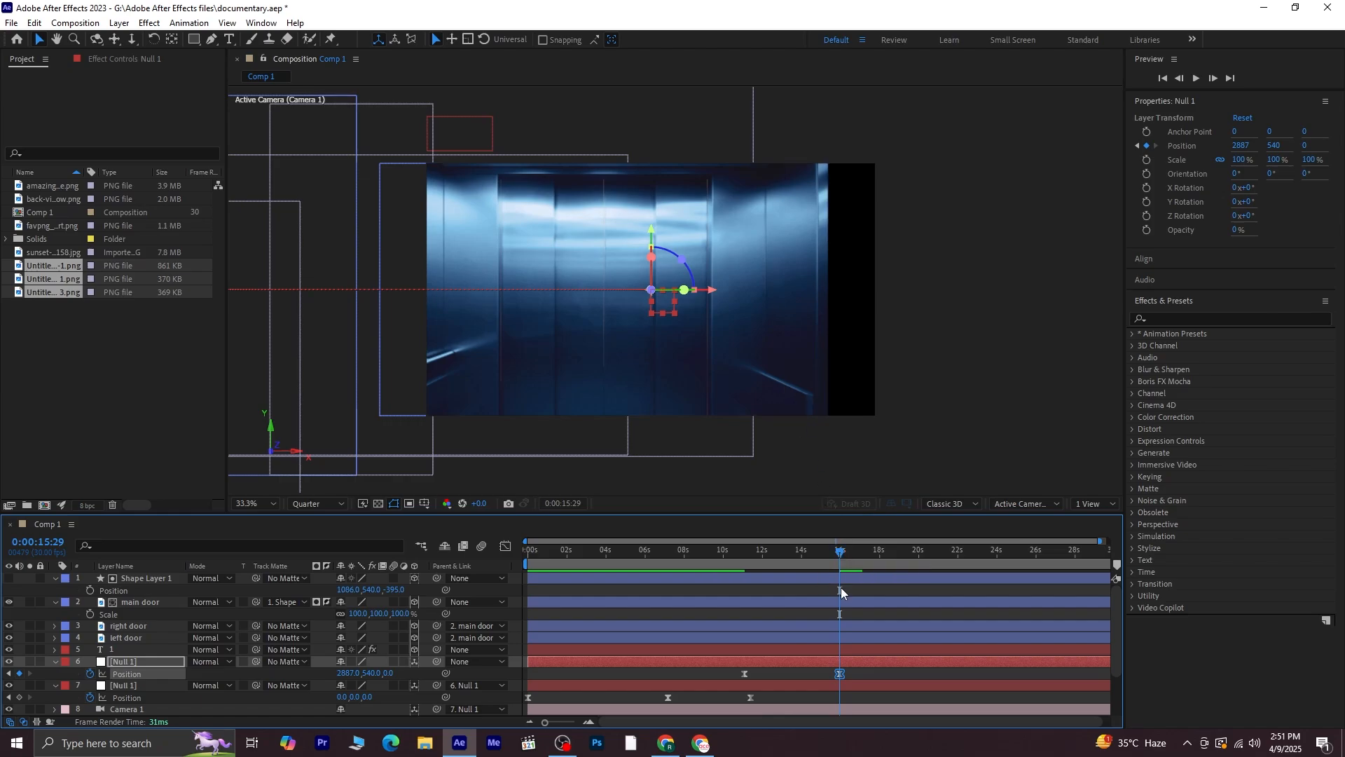
{"action": "left_click_drag", "start_coordinate": [713, 290], "coordinate": [735, 307]}
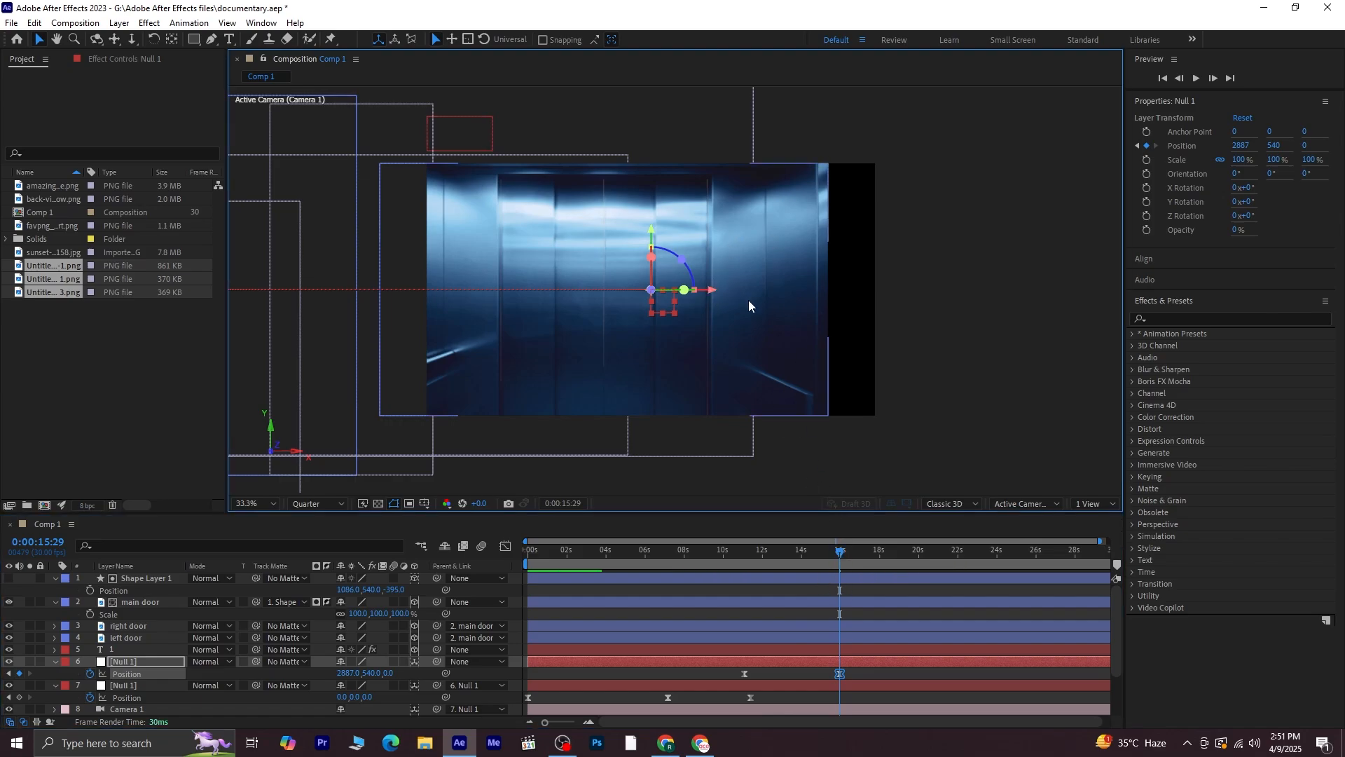
Move the main door layer right to an X position of 2887
{"action": "left_click", "coordinate": [127, 603]}
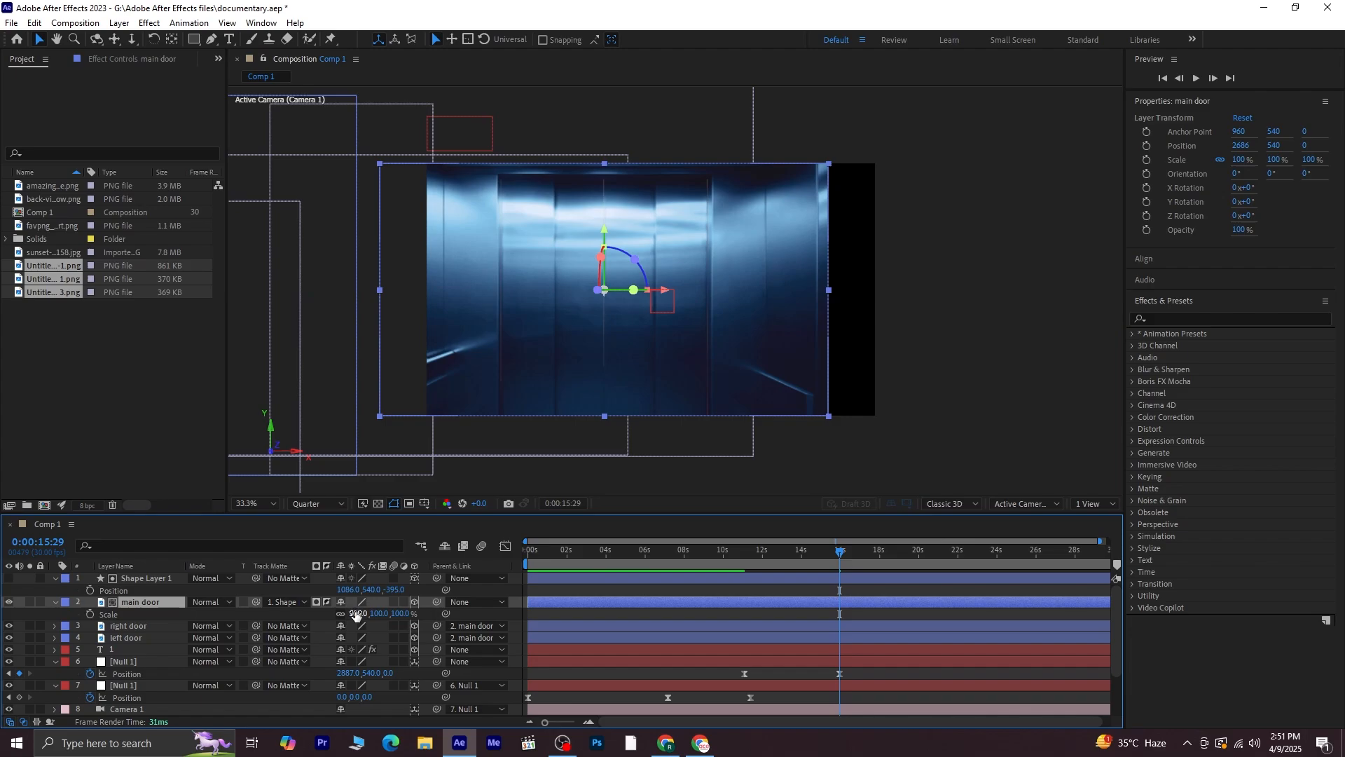
{"action": "left_click_drag", "start_coordinate": [665, 293], "coordinate": [714, 298]}
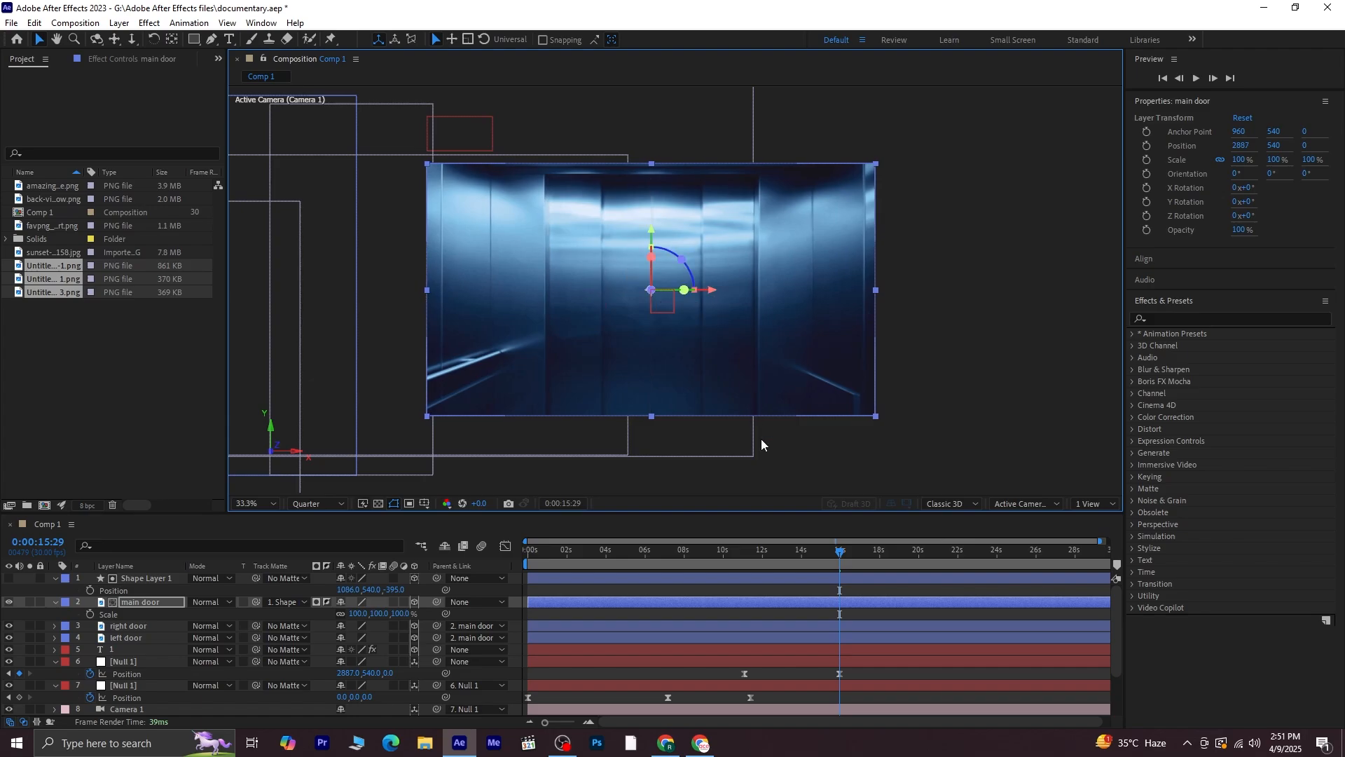
At about 14:20, scale the main door layer to 115% and lower it to a Y position of 603
{"action": "left_click_drag", "start_coordinate": [838, 555], "coordinate": [811, 559]}
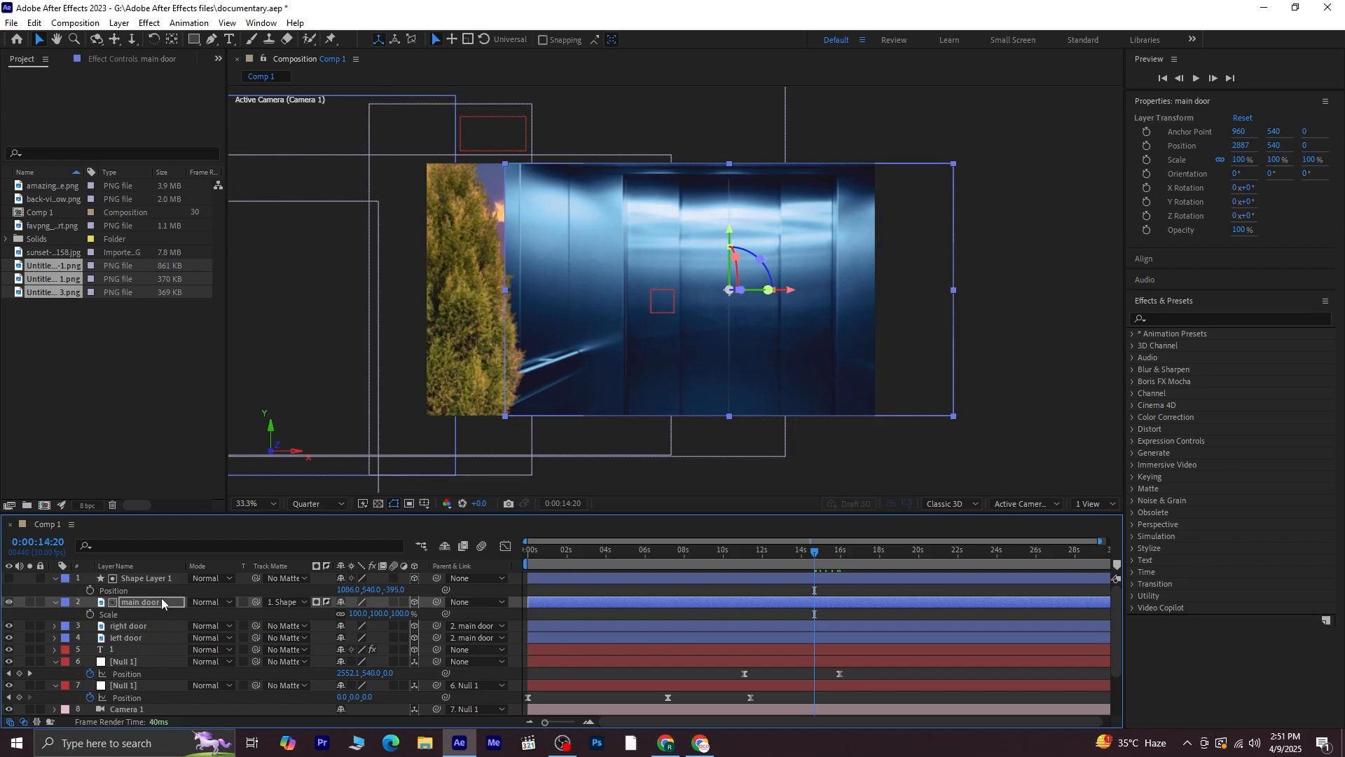
{"action": "left_click_drag", "start_coordinate": [397, 613], "coordinate": [407, 613]}
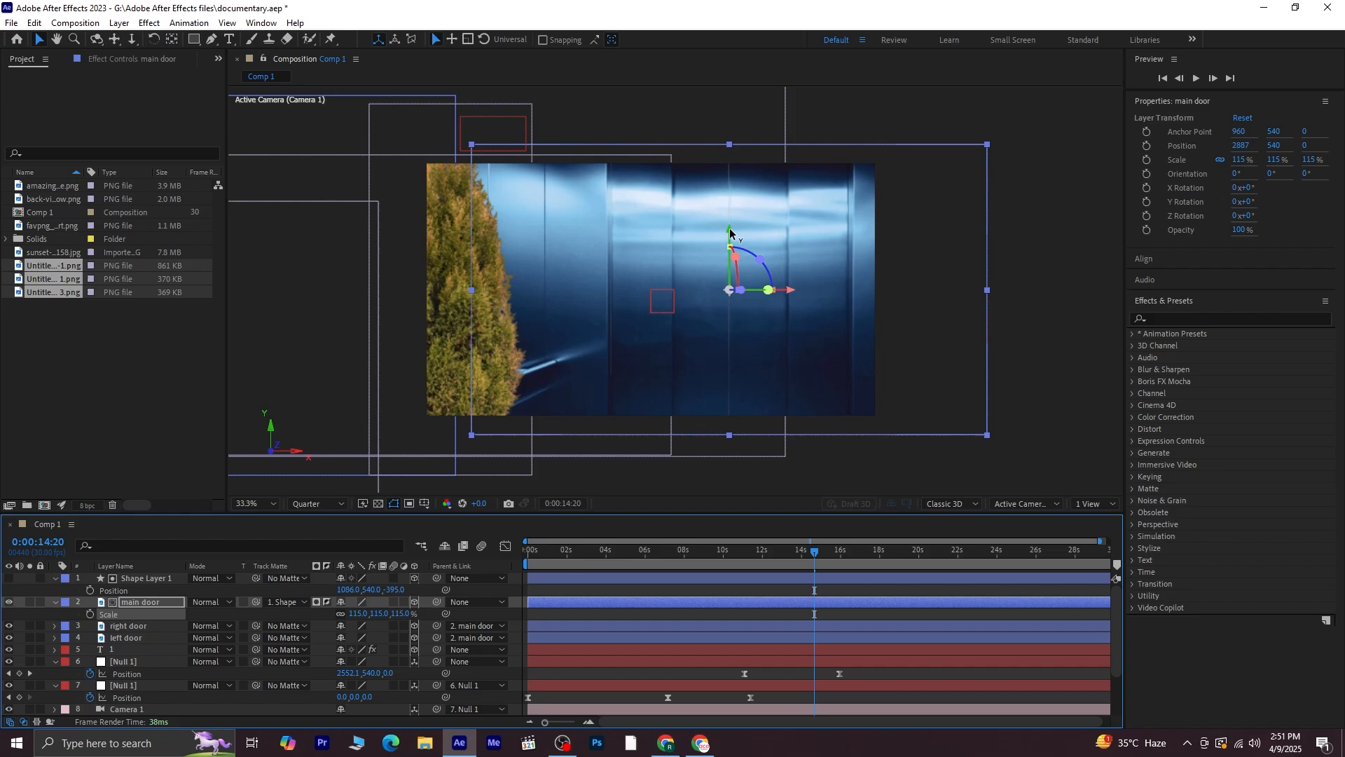
{"action": "left_click_drag", "start_coordinate": [729, 231], "coordinate": [730, 248]}
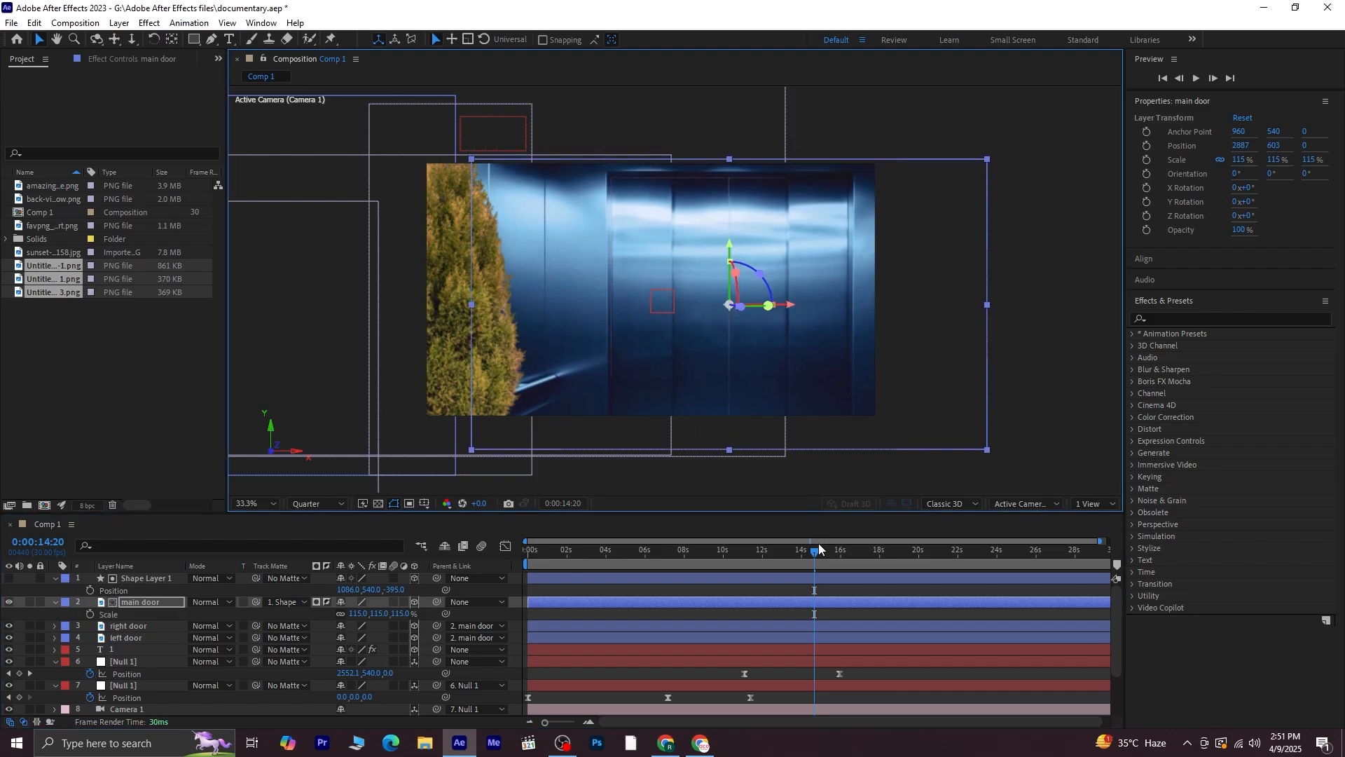
Preview the composition from the start
{"action": "left_click_drag", "start_coordinate": [819, 549], "coordinate": [435, 564]}
{"action": "key", "text": "space"}
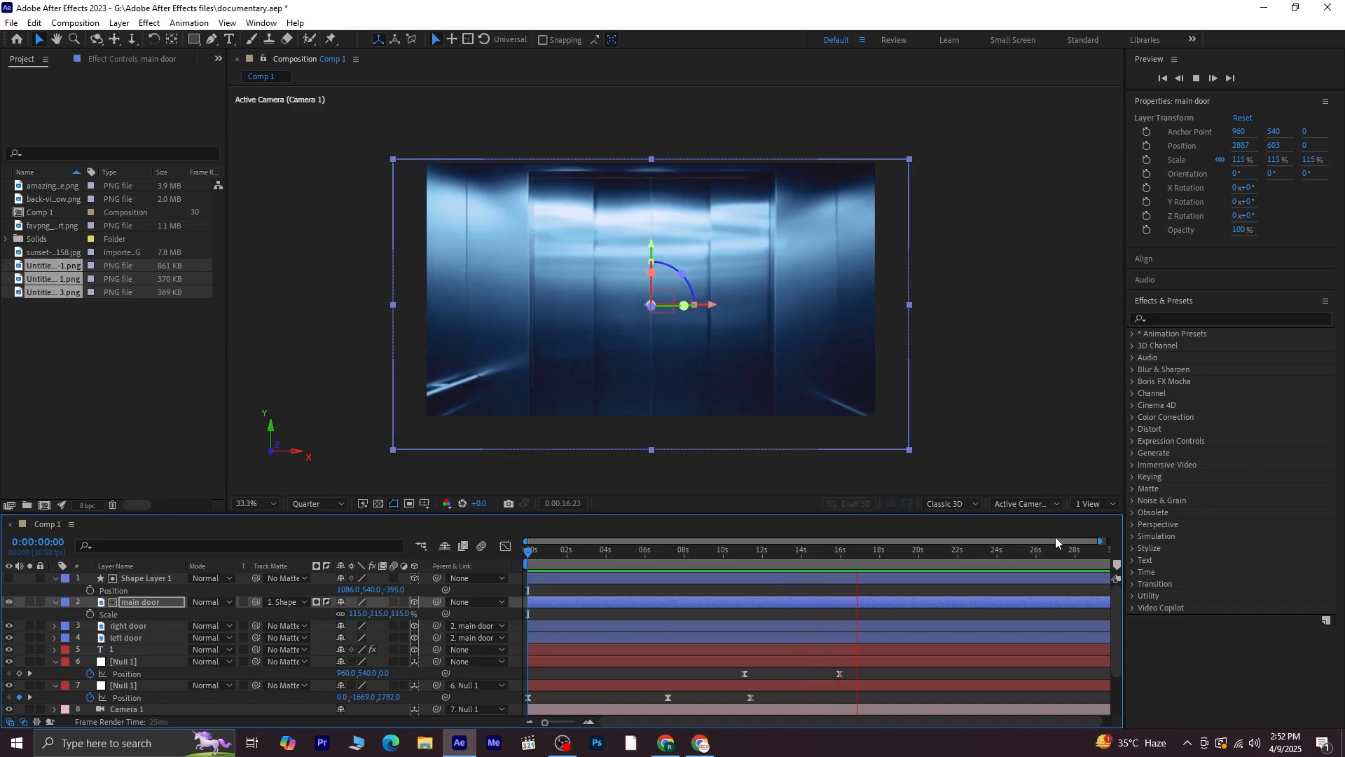
{"action": "key", "text": "space"}
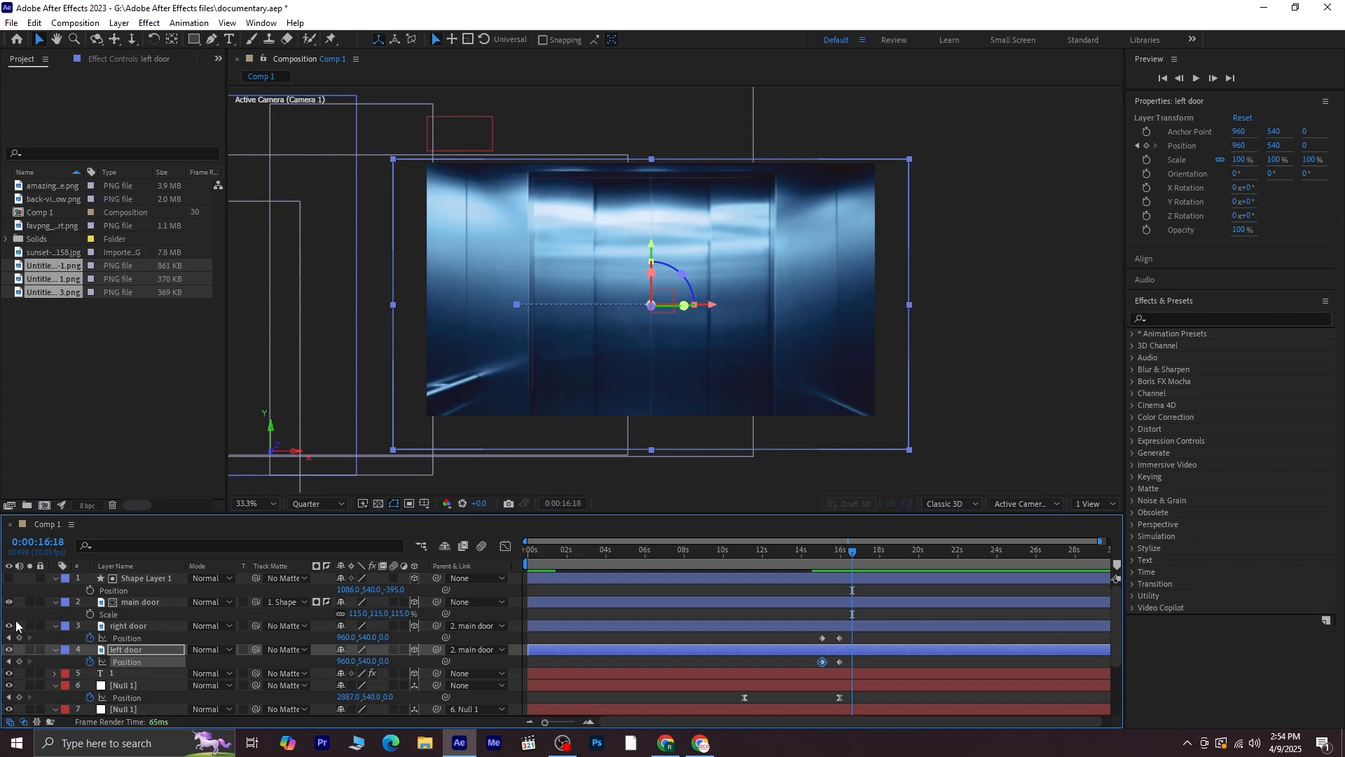
Hide the right door and left door layers and collapse the open layer property lists
{"action": "left_click", "coordinate": [8, 625]}
{"action": "left_click", "coordinate": [8, 650]}
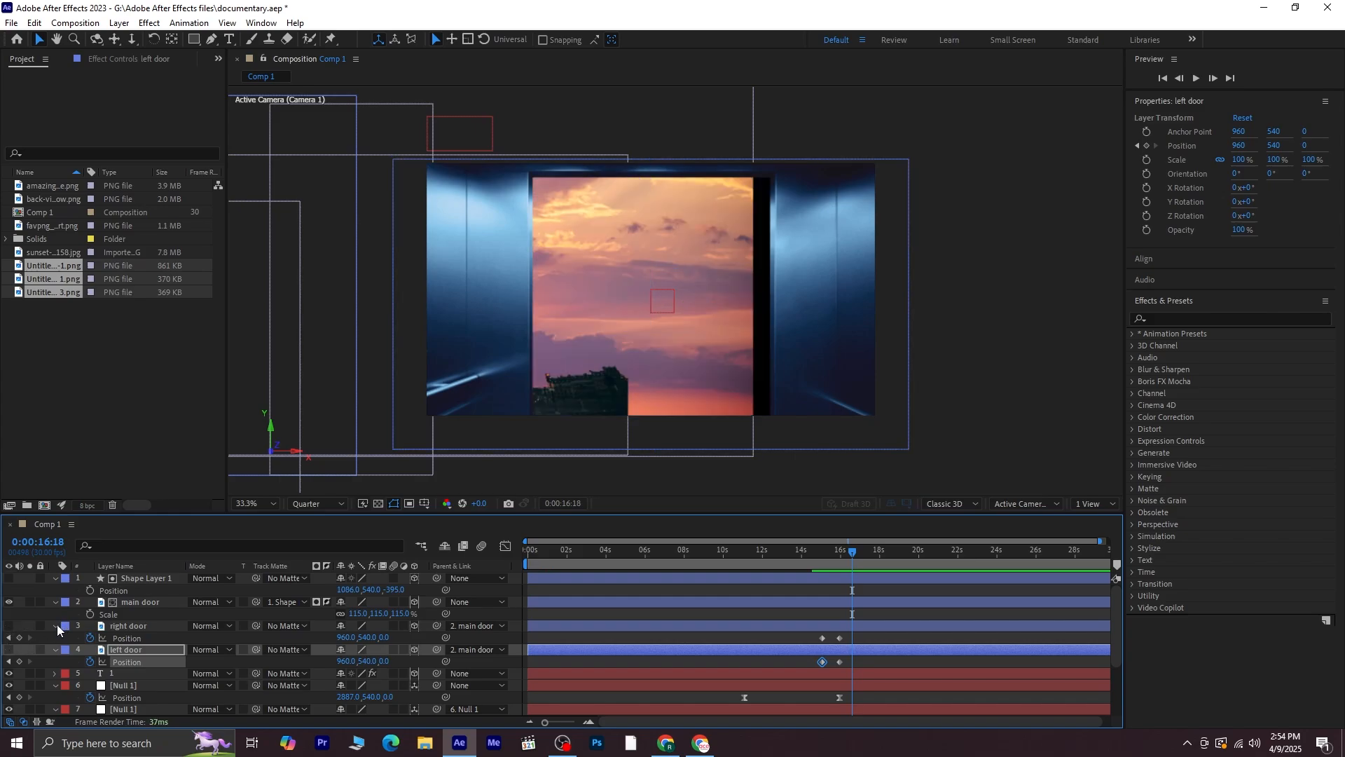
{"action": "left_click", "coordinate": [55, 625]}
{"action": "left_click", "coordinate": [54, 638]}
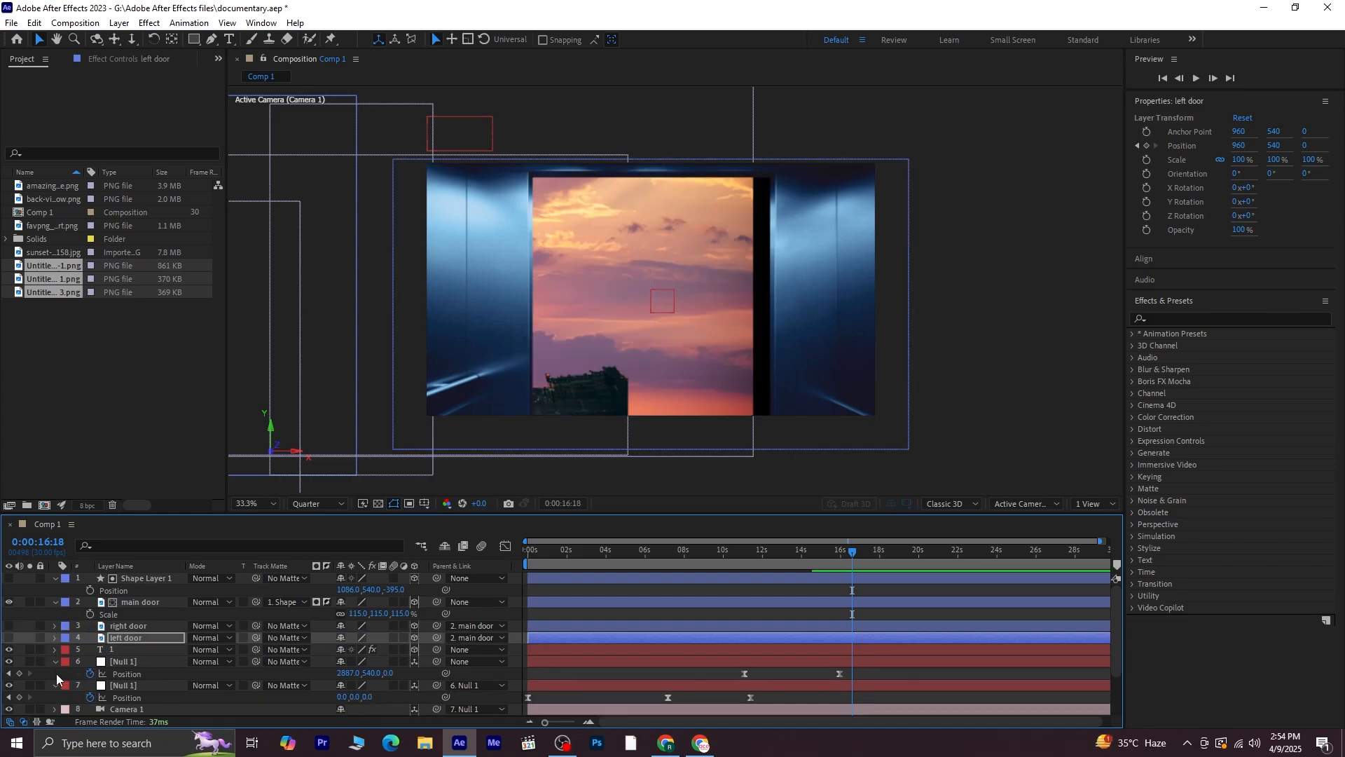
{"action": "left_click", "coordinate": [54, 662]}
{"action": "left_click", "coordinate": [55, 674]}
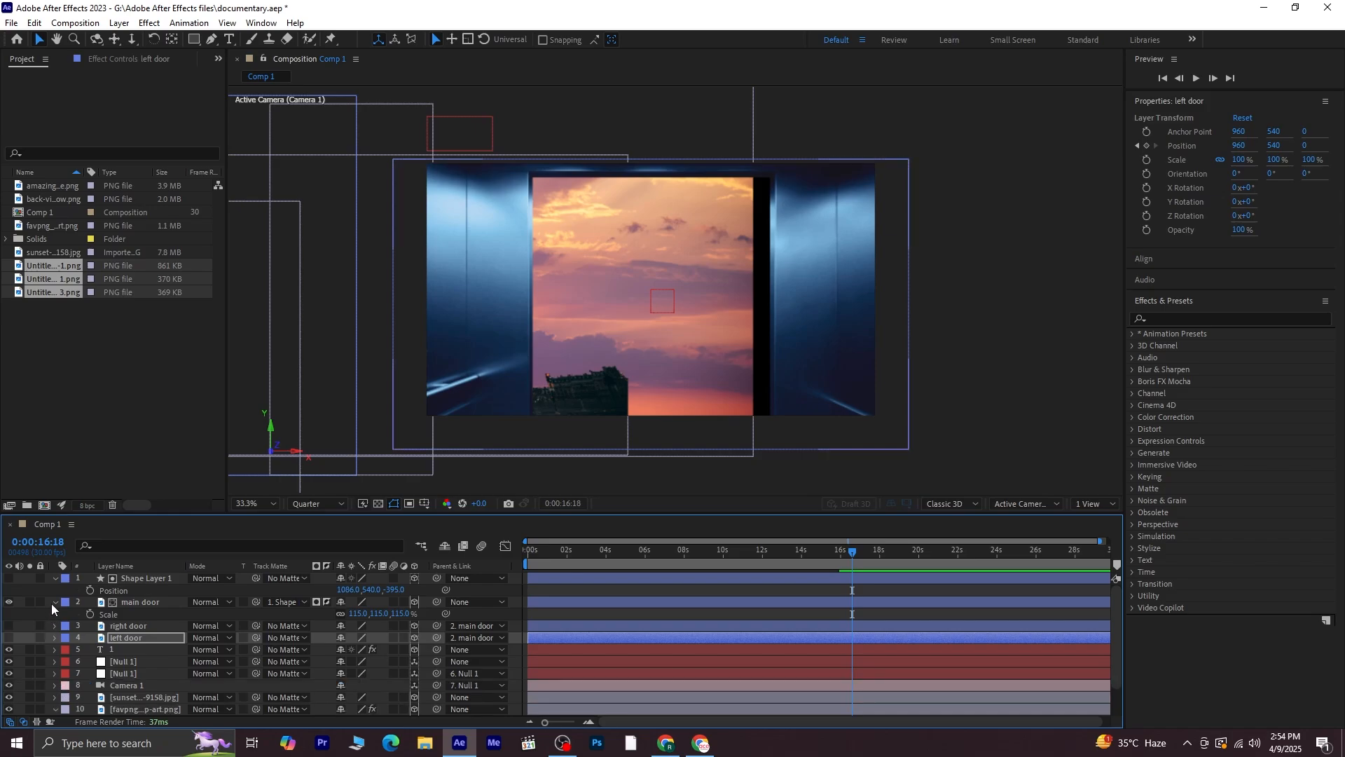
{"action": "left_click", "coordinate": [56, 603]}
{"action": "left_click", "coordinate": [56, 577]}
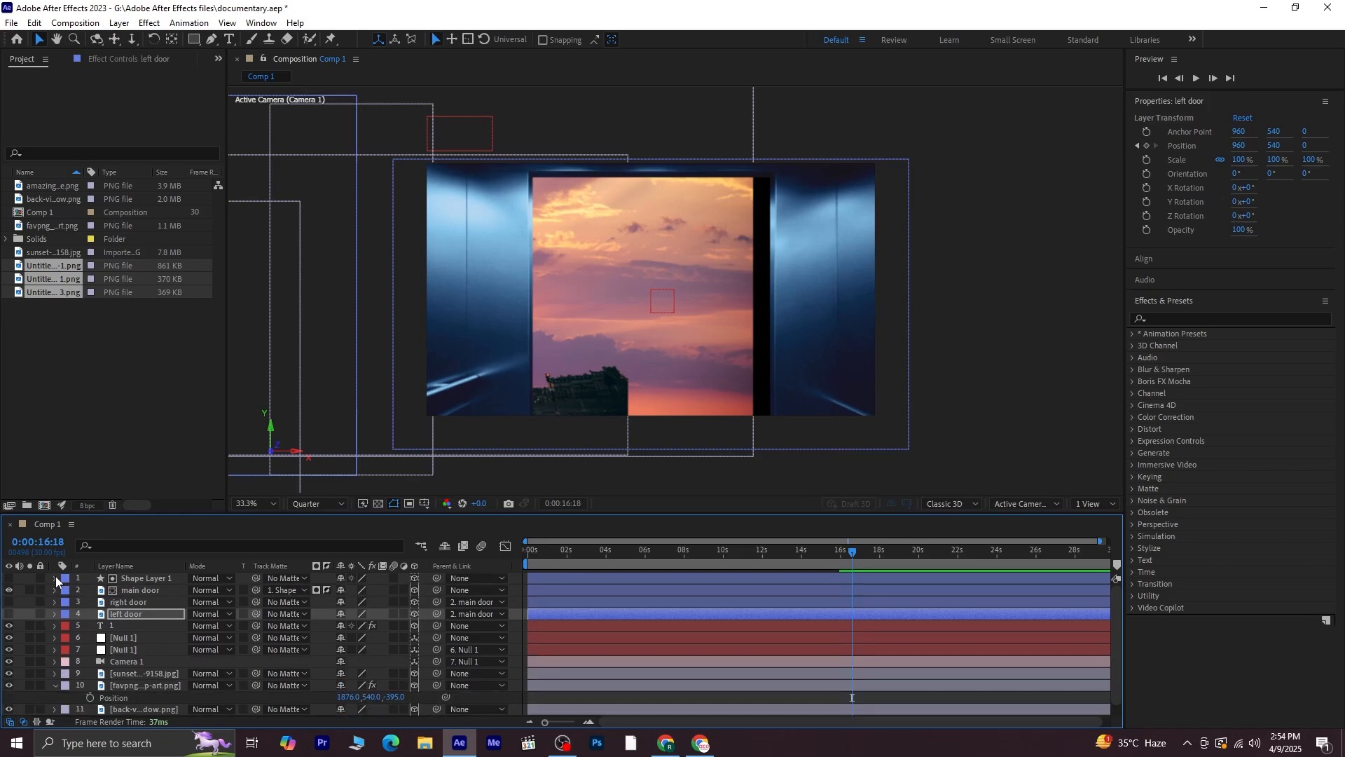
{"action": "left_click", "coordinate": [55, 685]}
{"action": "left_click", "coordinate": [107, 432]}
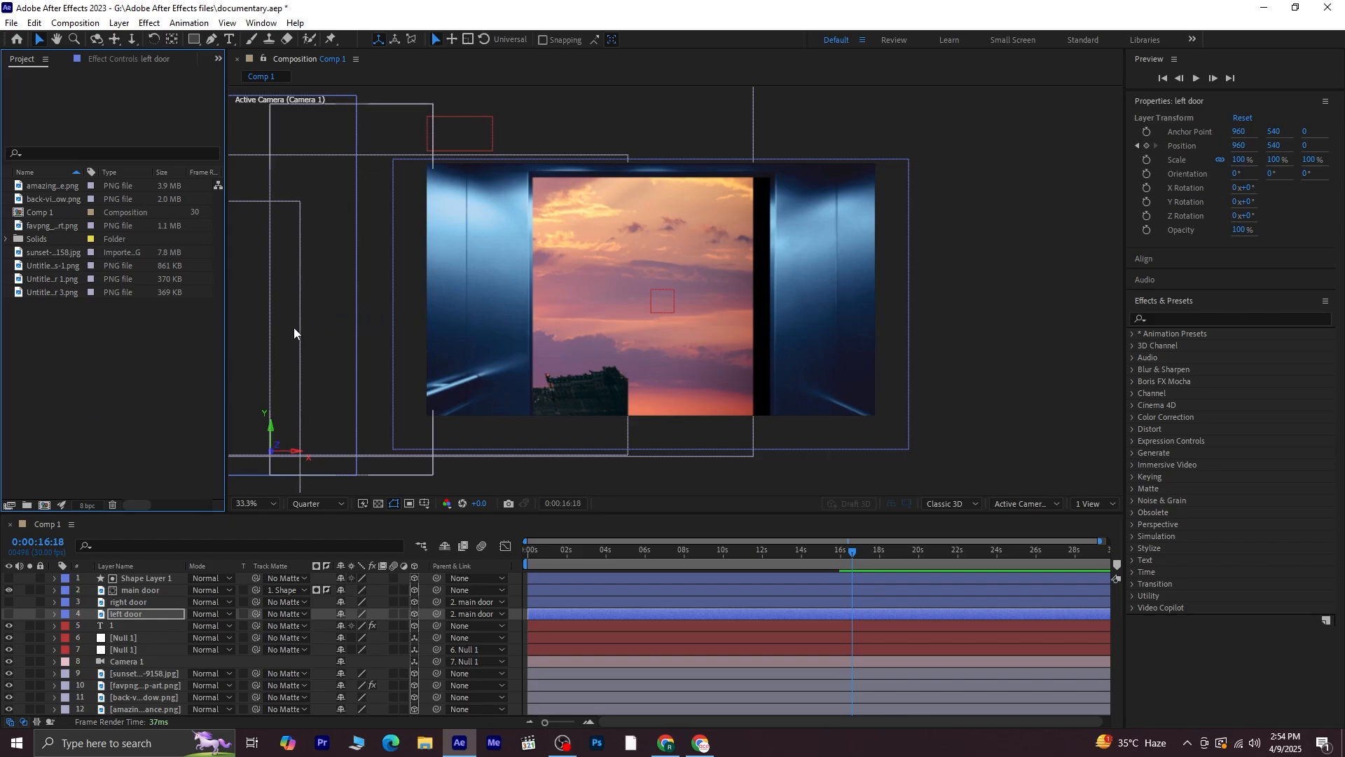
Import the jg image of the standing businessman into the project
{"action": "right_click", "coordinate": [111, 343]}
{"action": "mouse_move", "coordinate": [228, 415]}
{"action": "left_click", "coordinate": [462, 414]}
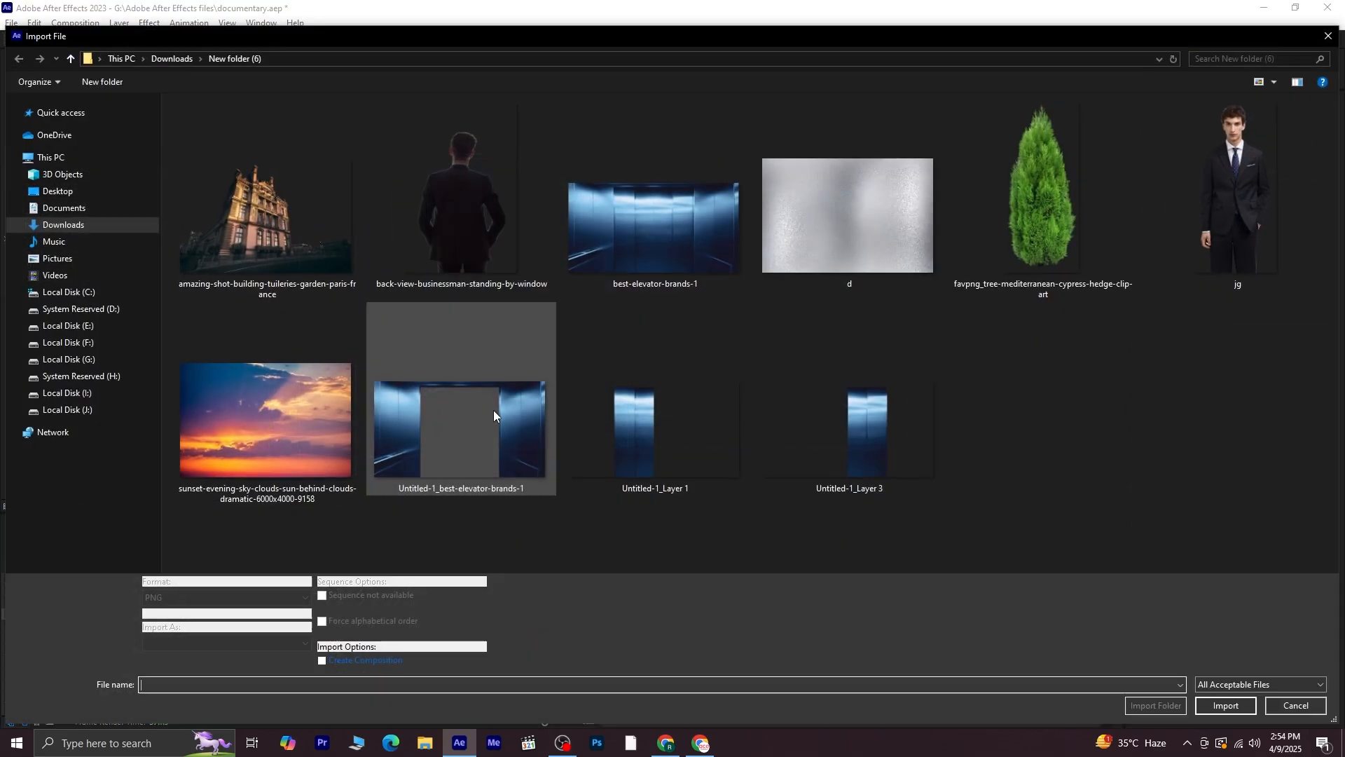
{"action": "left_click", "coordinate": [1236, 200]}
{"action": "left_click", "coordinate": [1228, 695]}
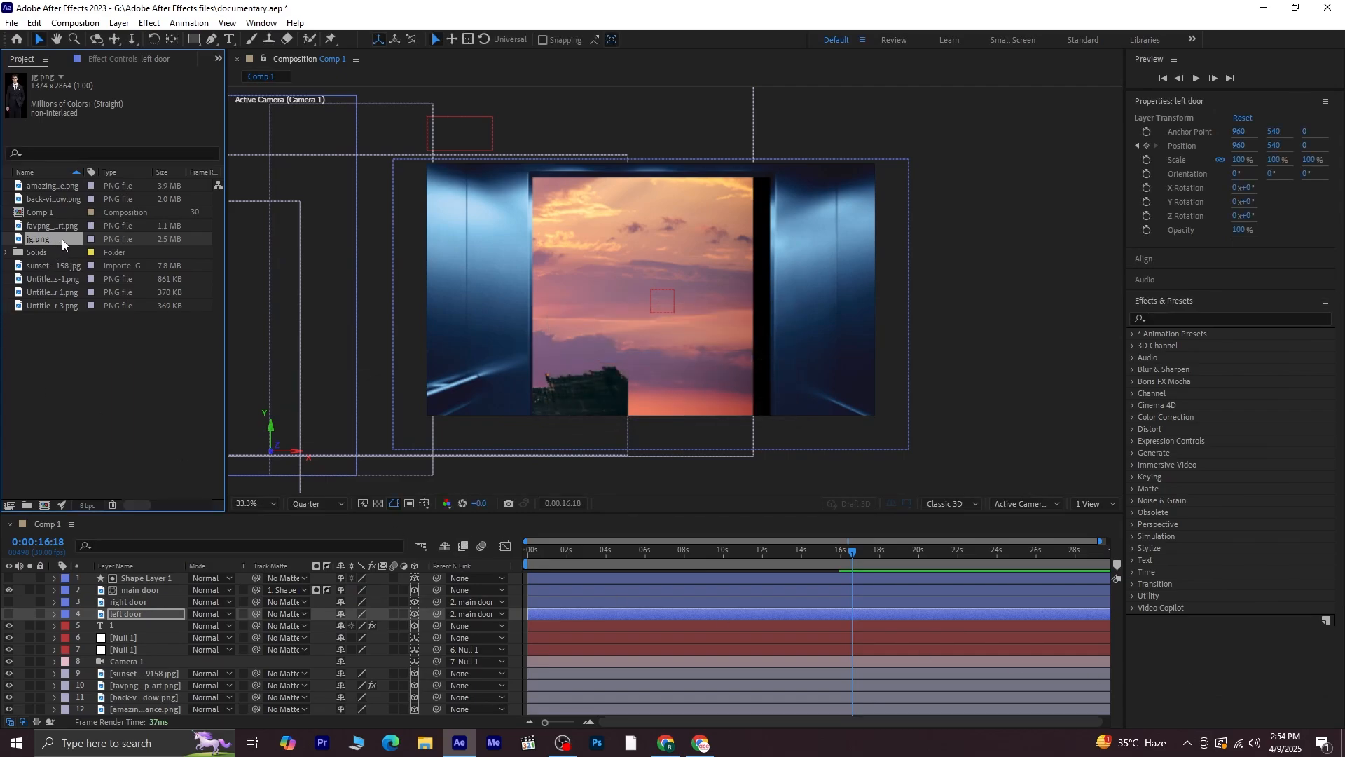
Add jg.png to the composition, scale it to 39% and place it inside the door opening
{"action": "left_click_drag", "start_coordinate": [61, 239], "coordinate": [161, 578]}
{"action": "key", "text": "s"}
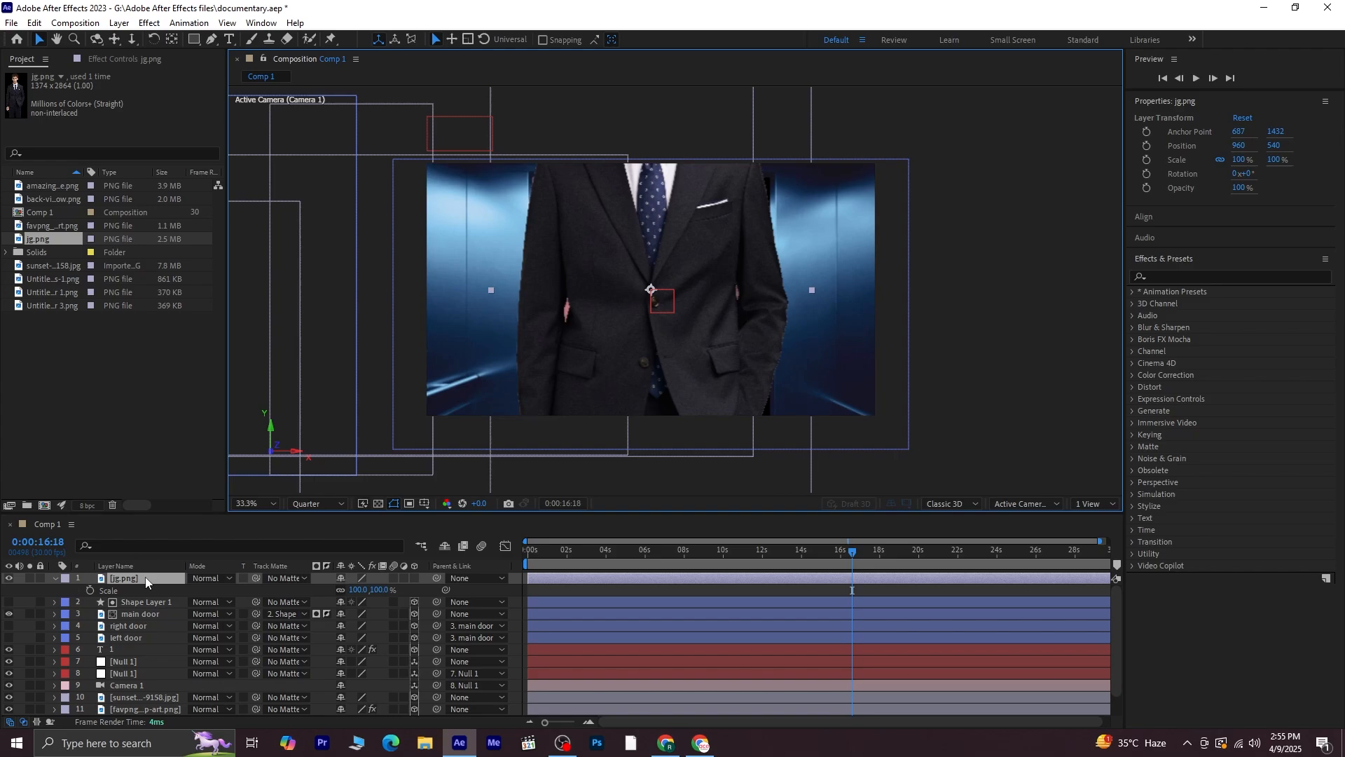
{"action": "left_click_drag", "start_coordinate": [379, 590], "coordinate": [346, 595]}
{"action": "left_click_drag", "start_coordinate": [657, 303], "coordinate": [650, 348]}
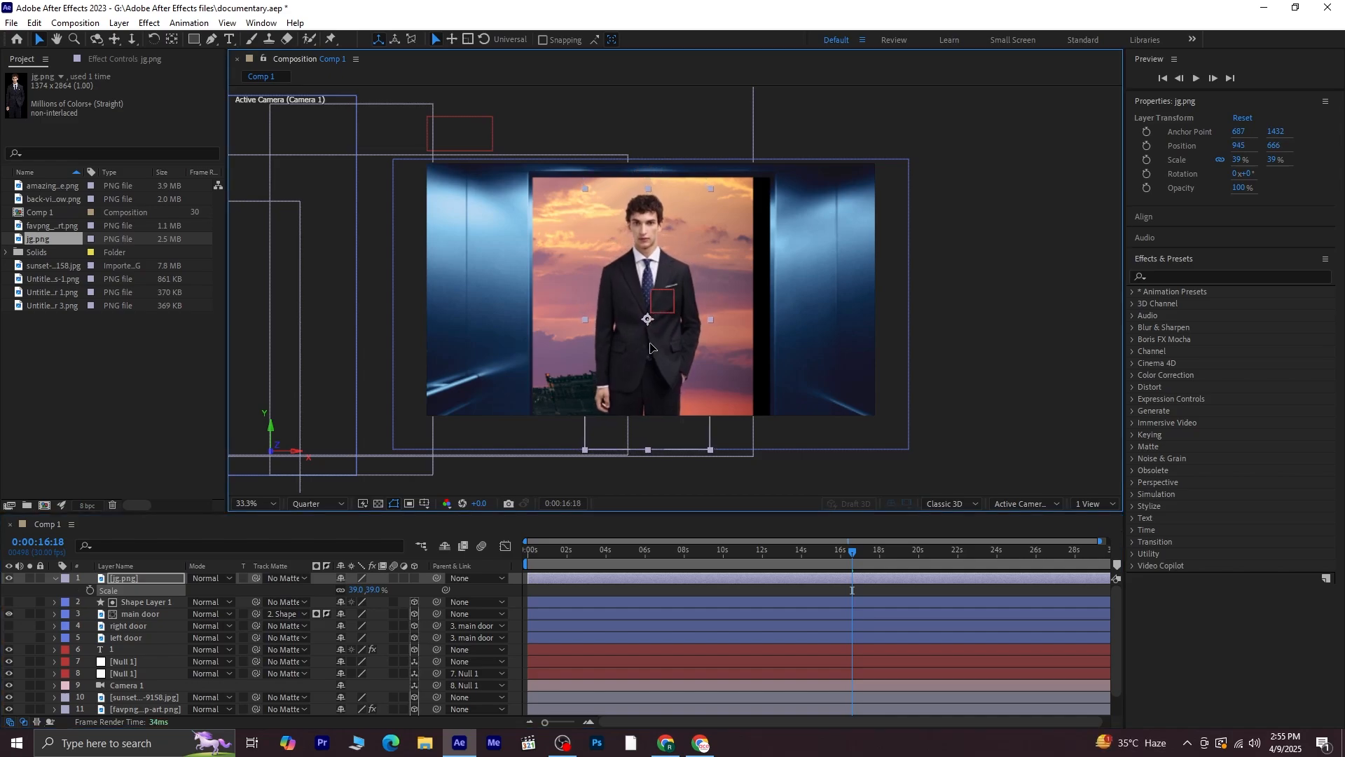
Make the jg.png layer a 3D layer, undoing the stray moves
{"action": "left_click", "coordinate": [414, 578]}
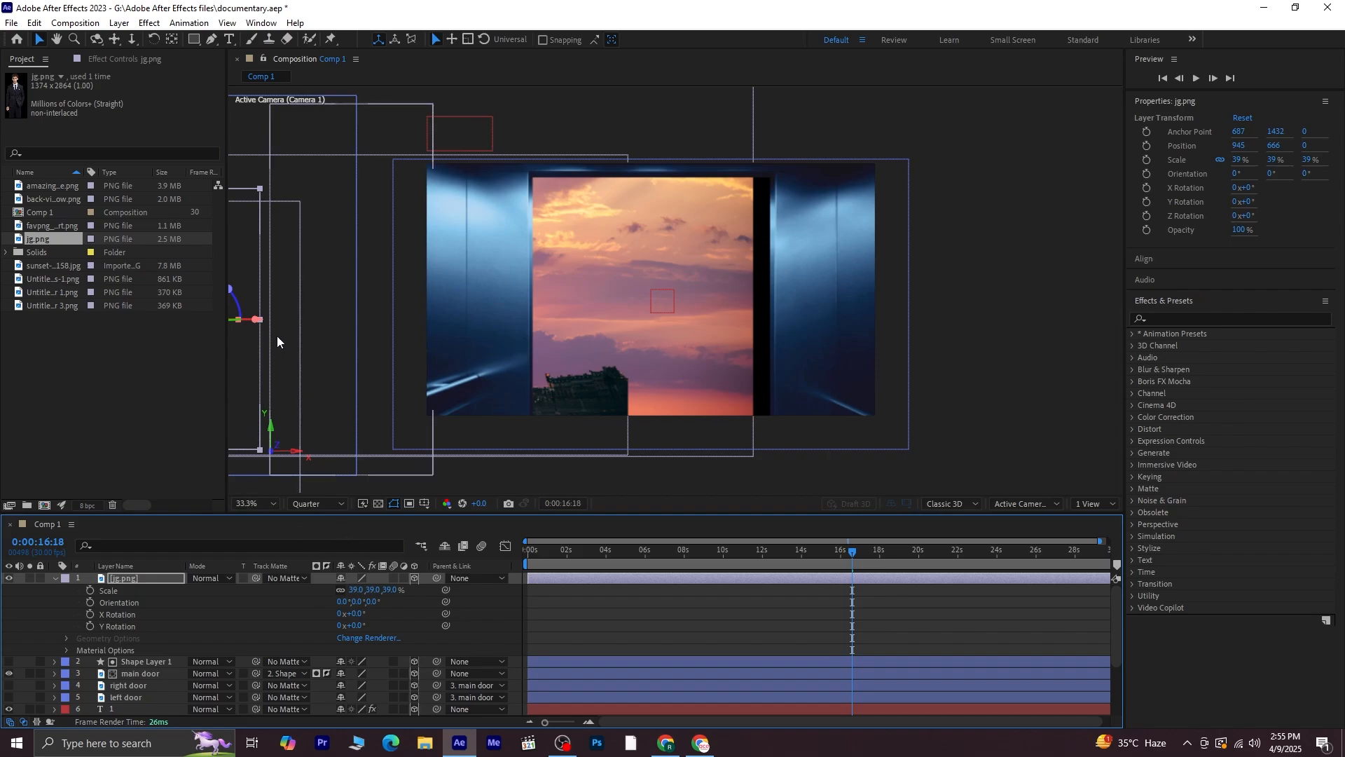
{"action": "left_click_drag", "start_coordinate": [256, 321], "coordinate": [716, 340]}
{"action": "key", "text": "ctrl+z"}
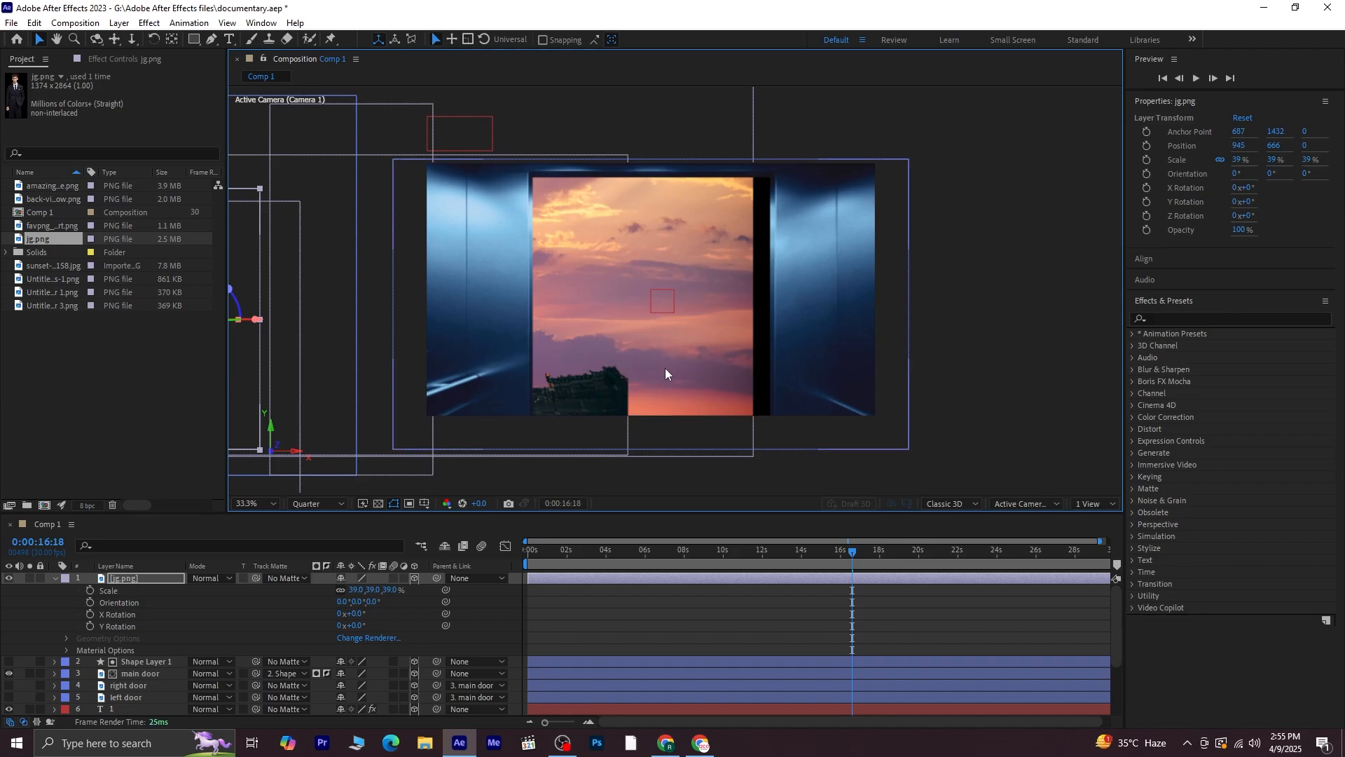
{"action": "key", "text": "ctrl+z"}
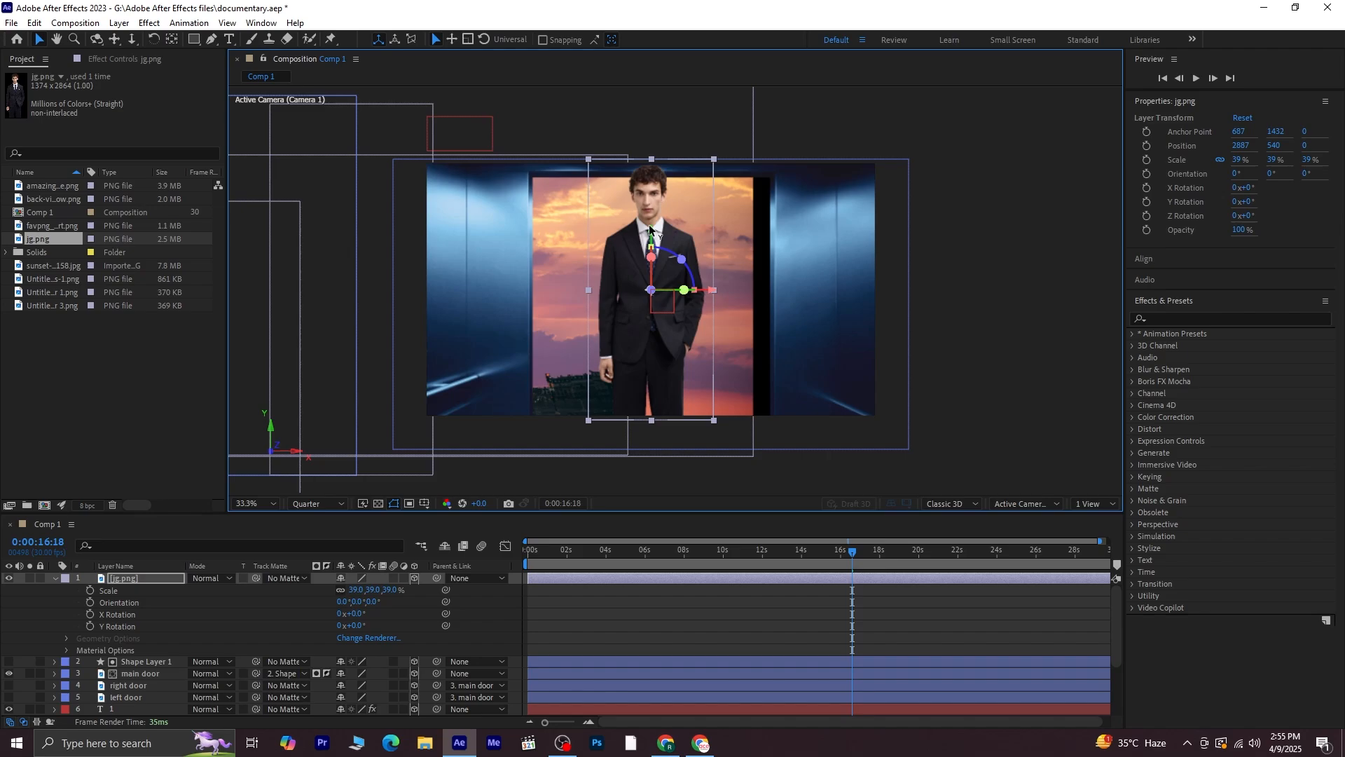
Move the man's layer down to a Y position of 678 and set its Z position to 26
{"action": "left_click_drag", "start_coordinate": [649, 235], "coordinate": [649, 276]}
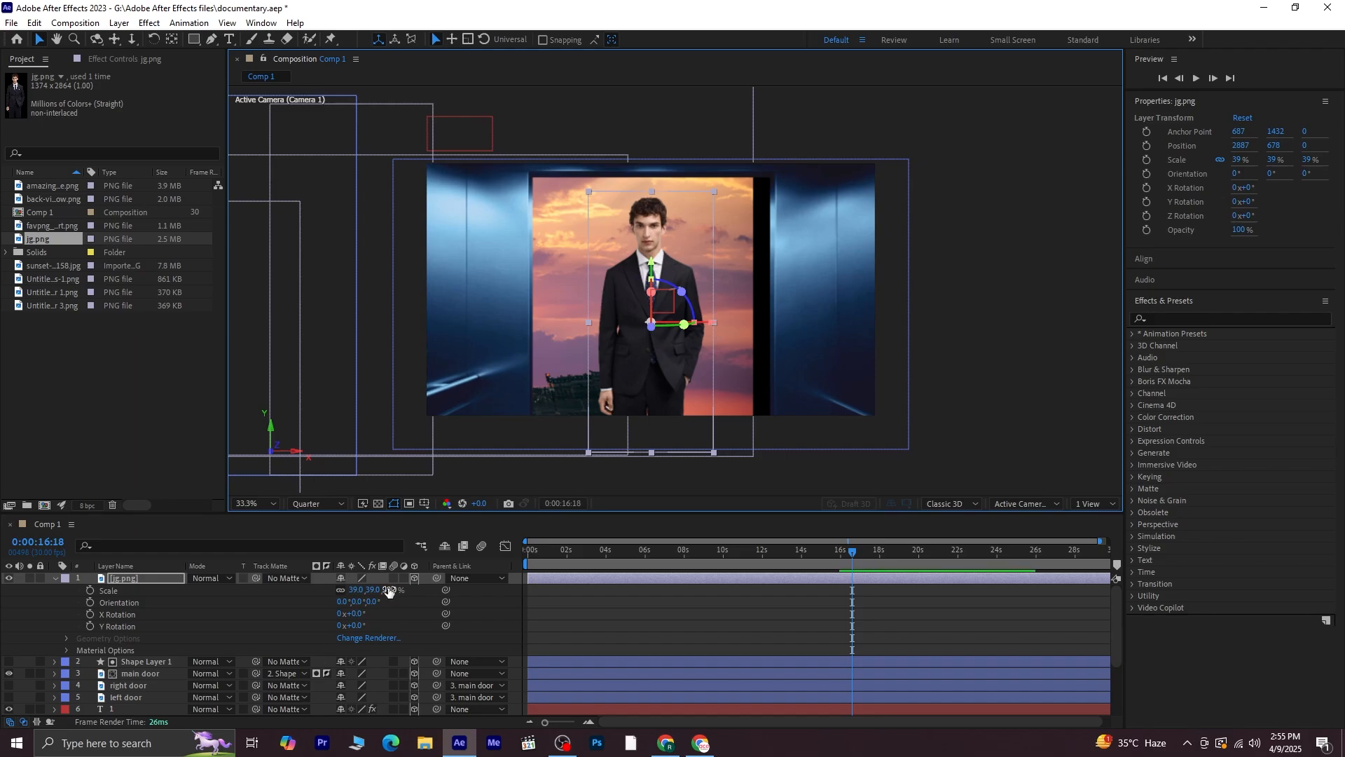
{"action": "key", "text": "p"}
{"action": "mouse_move", "coordinate": [389, 590]}
{"action": "left_mouse_down"}
{"action": "mouse_move", "coordinate": [379, 593]}
{"action": "mouse_move", "coordinate": [410, 592]}
{"action": "left_mouse_up"}
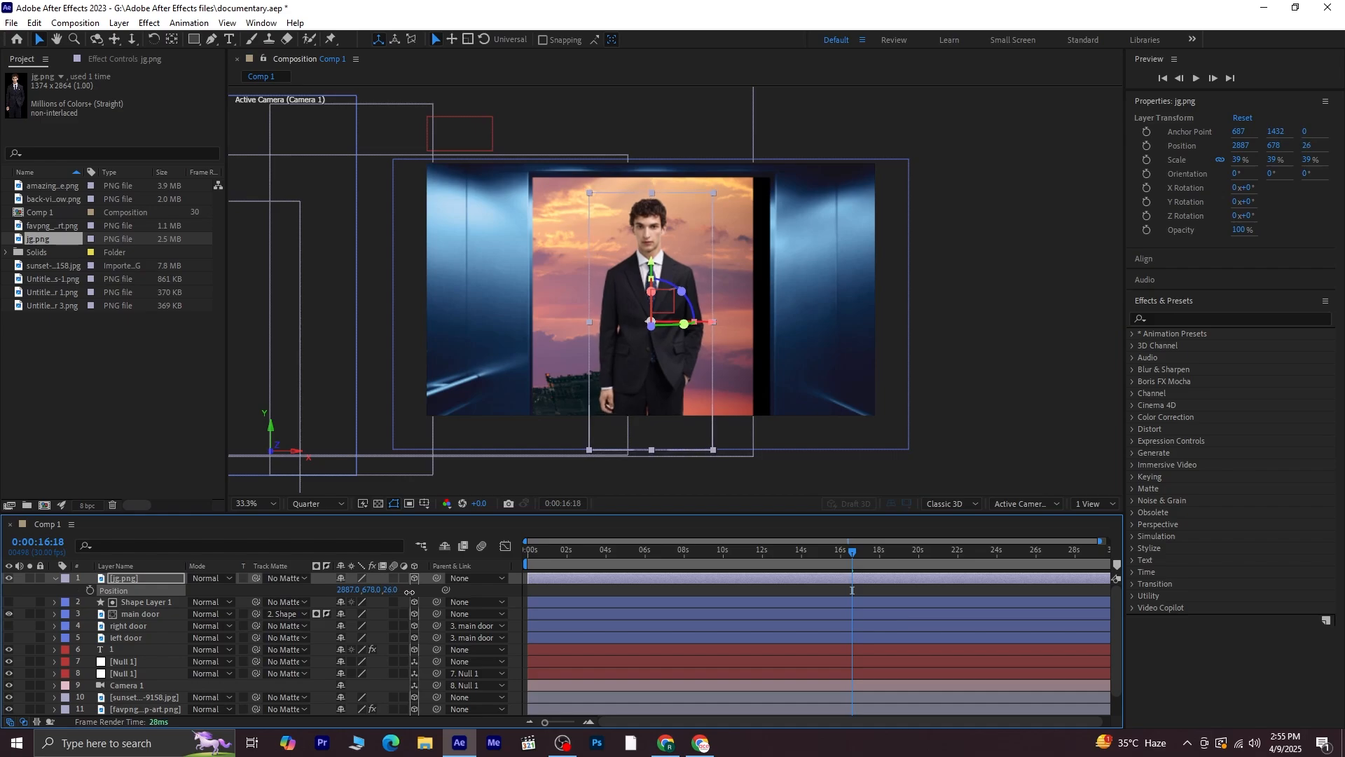
{"action": "key", "text": "p"}
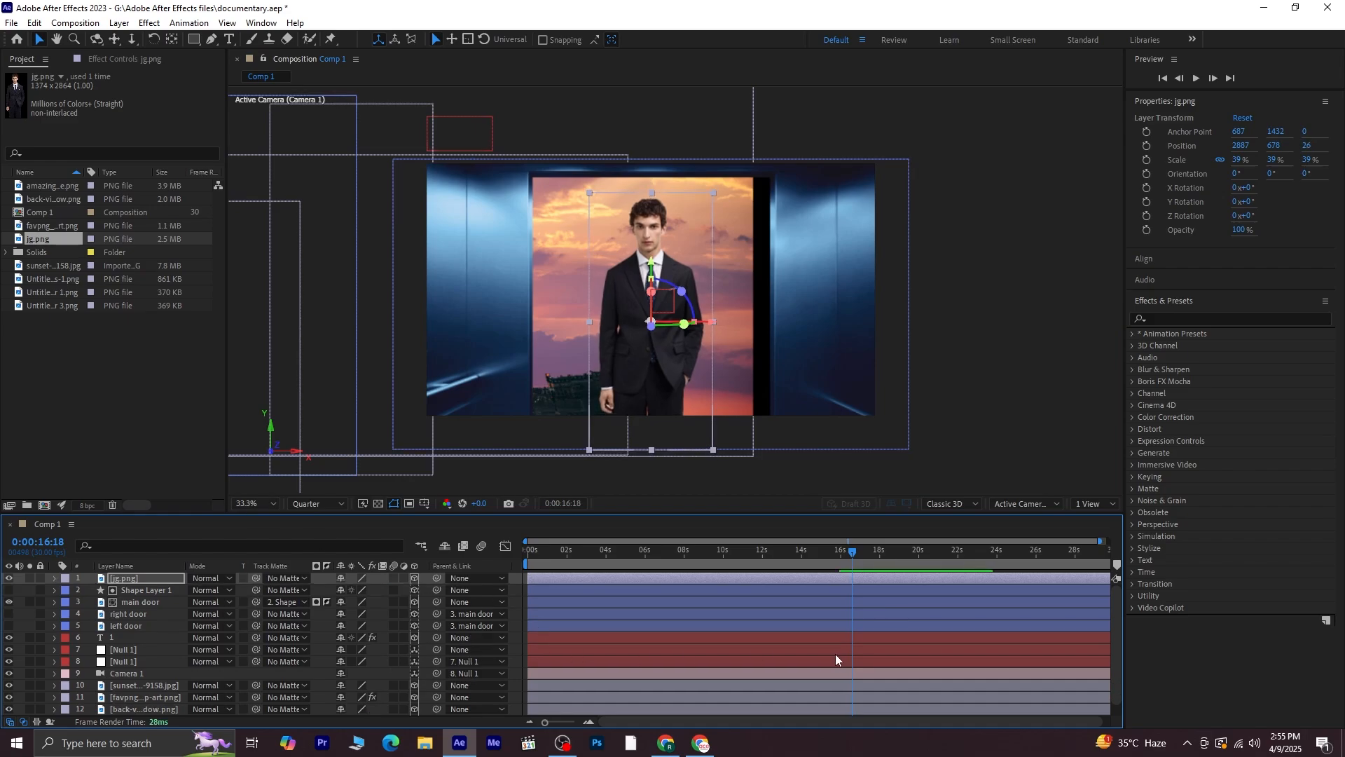
Import the d texture image into the project
{"action": "right_click", "coordinate": [94, 365]}
{"action": "mouse_move", "coordinate": [210, 435]}
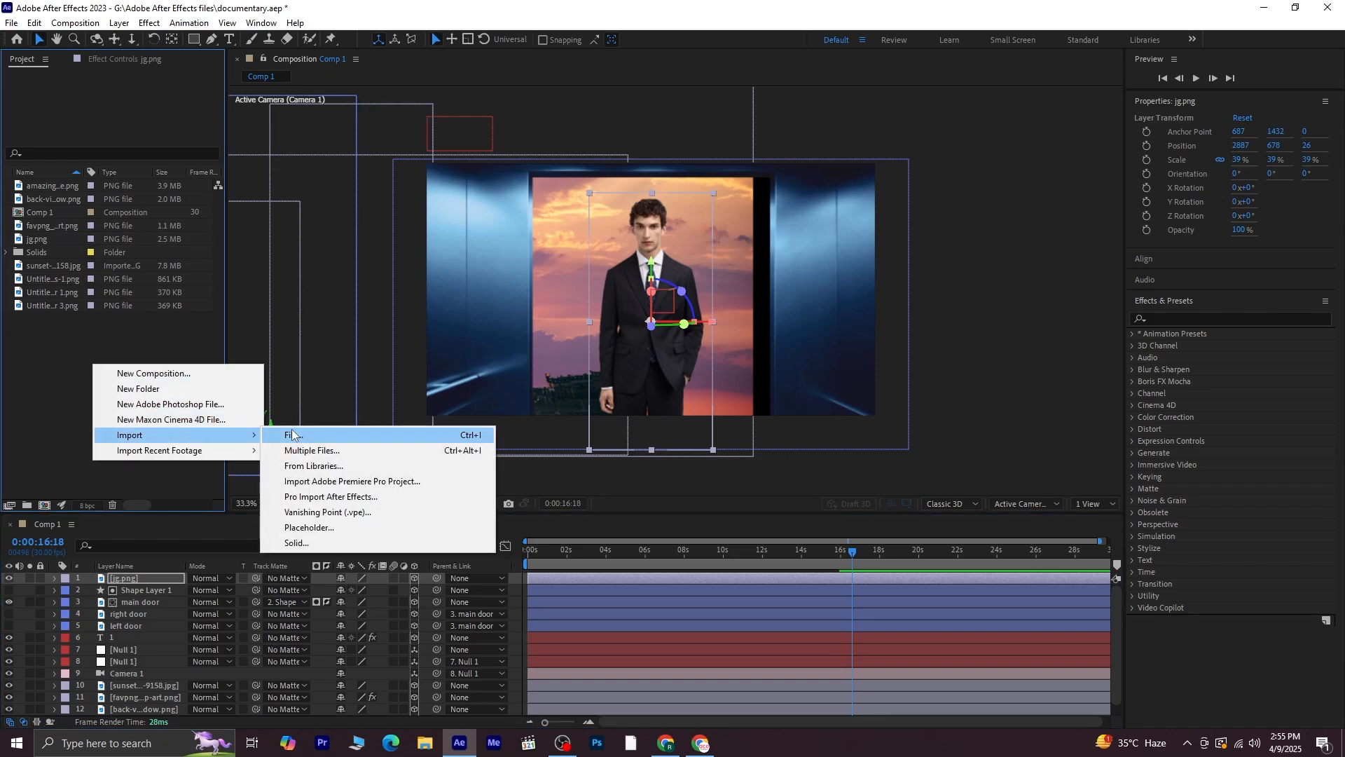
{"action": "left_click", "coordinate": [309, 435]}
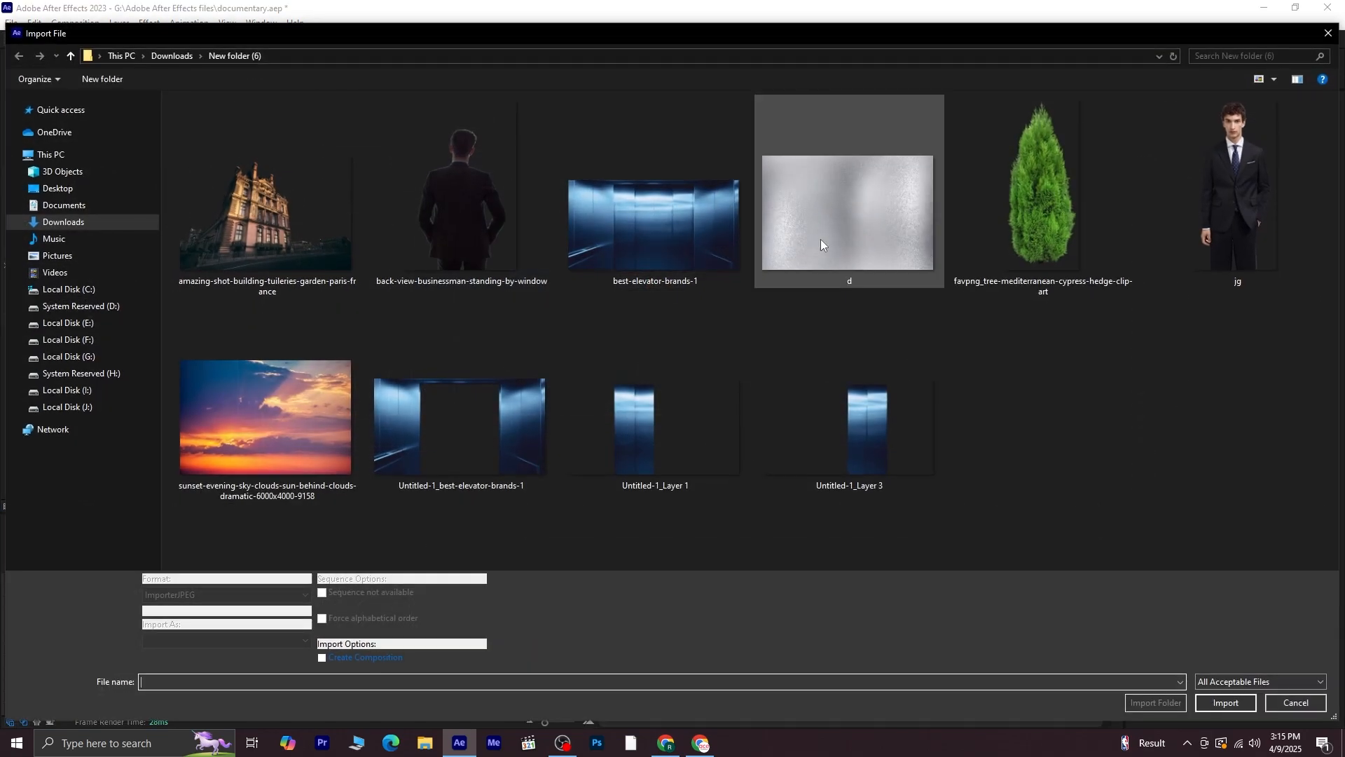
{"action": "left_click", "coordinate": [833, 242]}
{"action": "left_click", "coordinate": [1226, 702]}
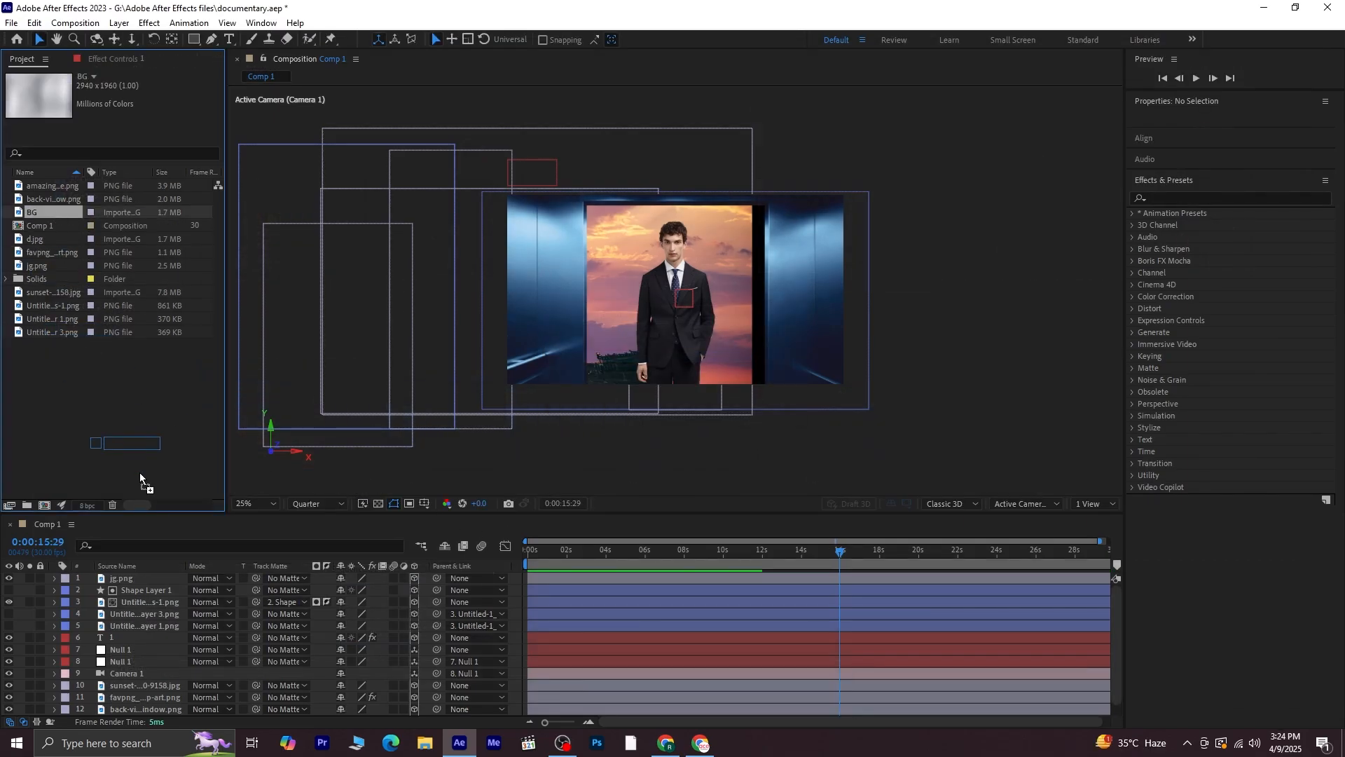
Add the BG texture to the top of the composition and make it a 3D layer
{"action": "left_click_drag", "start_coordinate": [140, 472], "coordinate": [157, 575]}
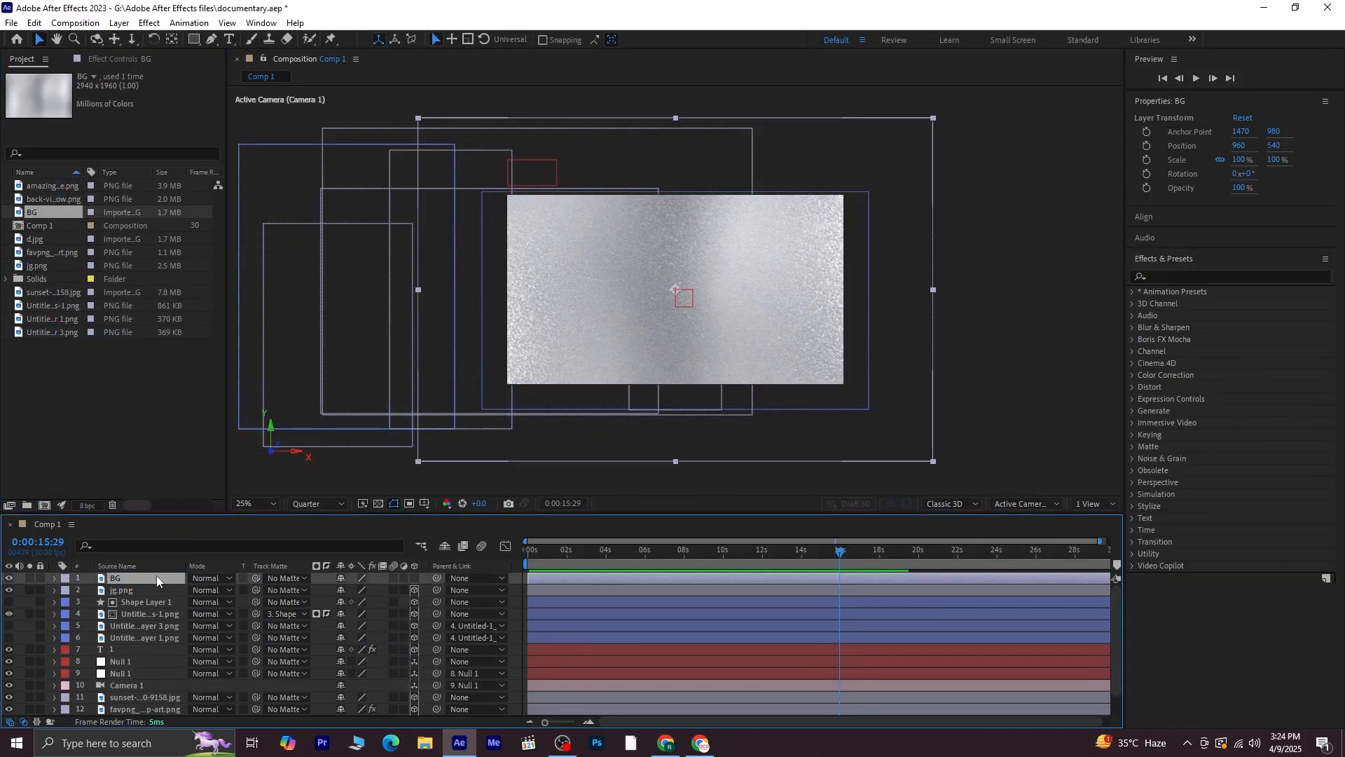
{"action": "left_click", "coordinate": [412, 577]}
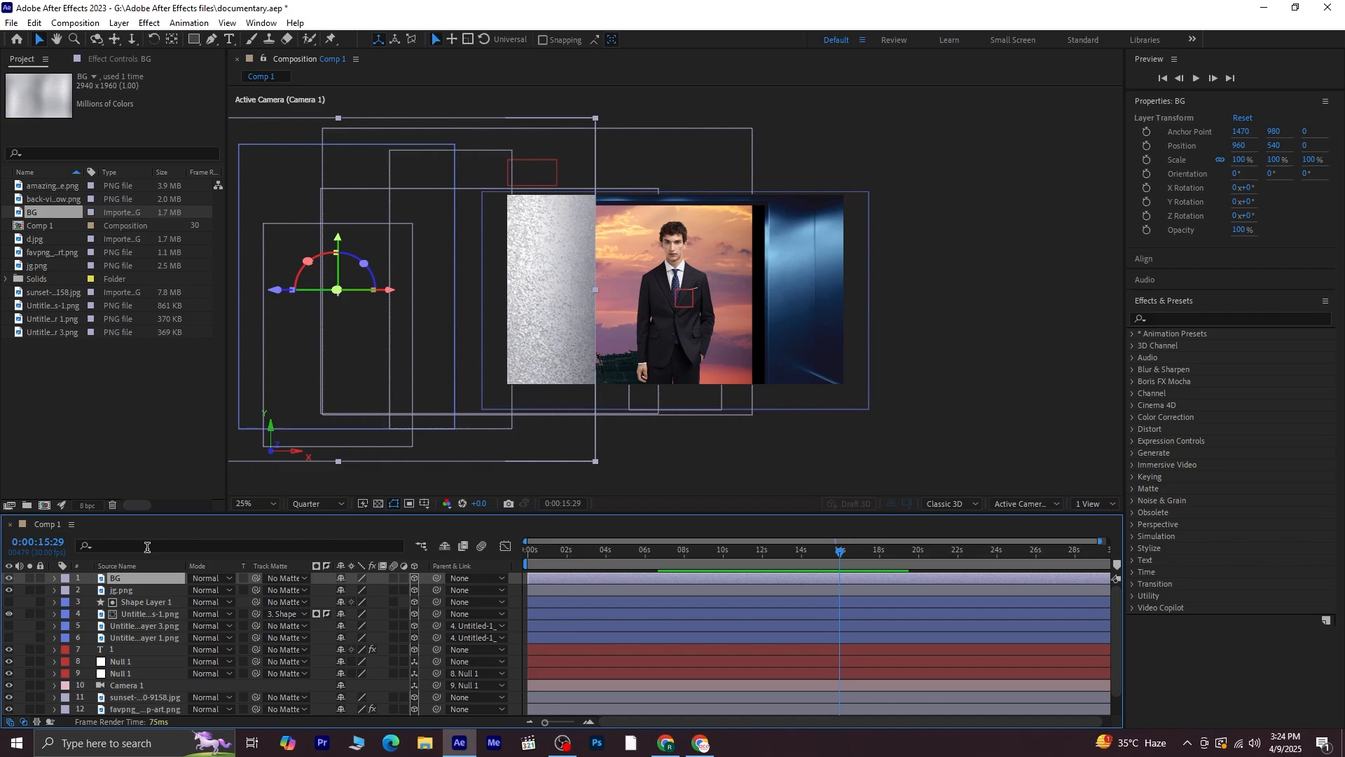
Set the BG layer's Y orientation to 90°
{"action": "key", "text": "ctrl+f"}
{"action": "type", "text": "orie"}
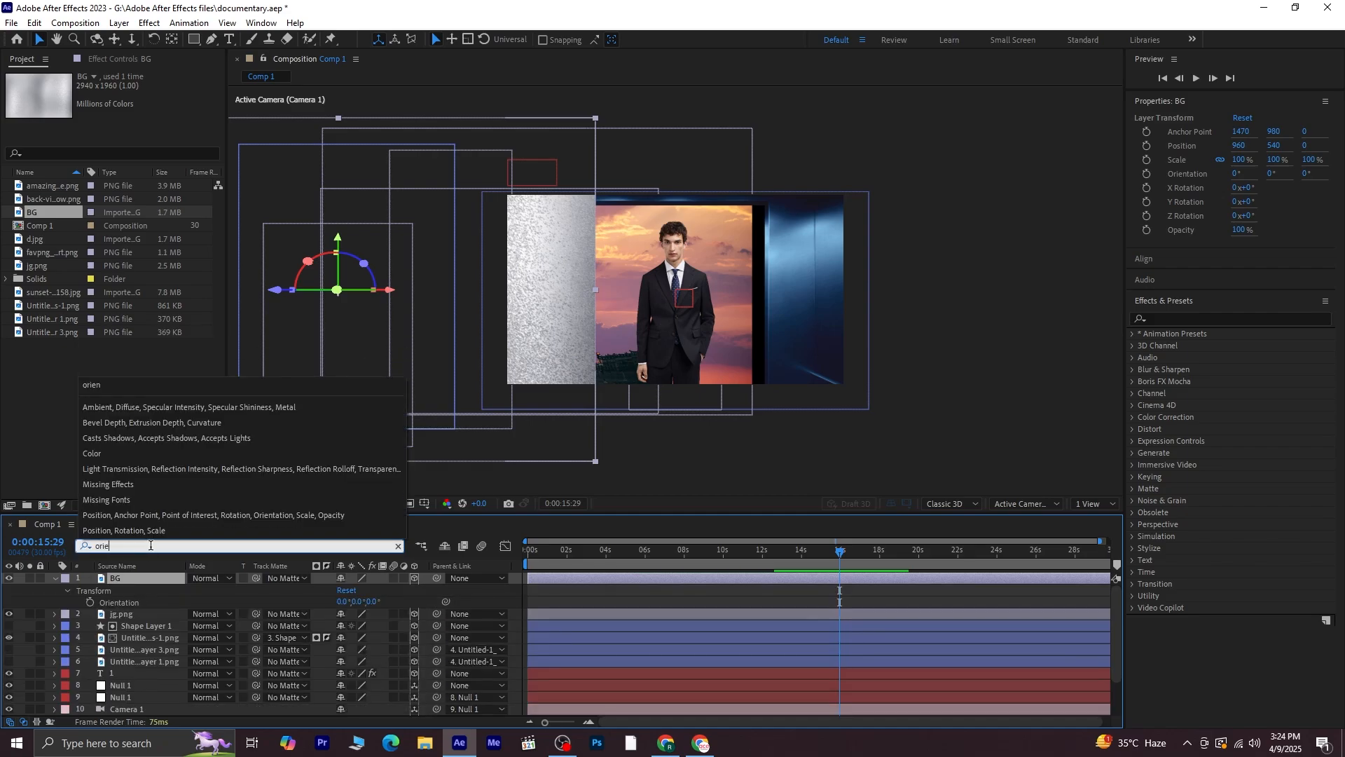
{"action": "left_click", "coordinate": [358, 602]}
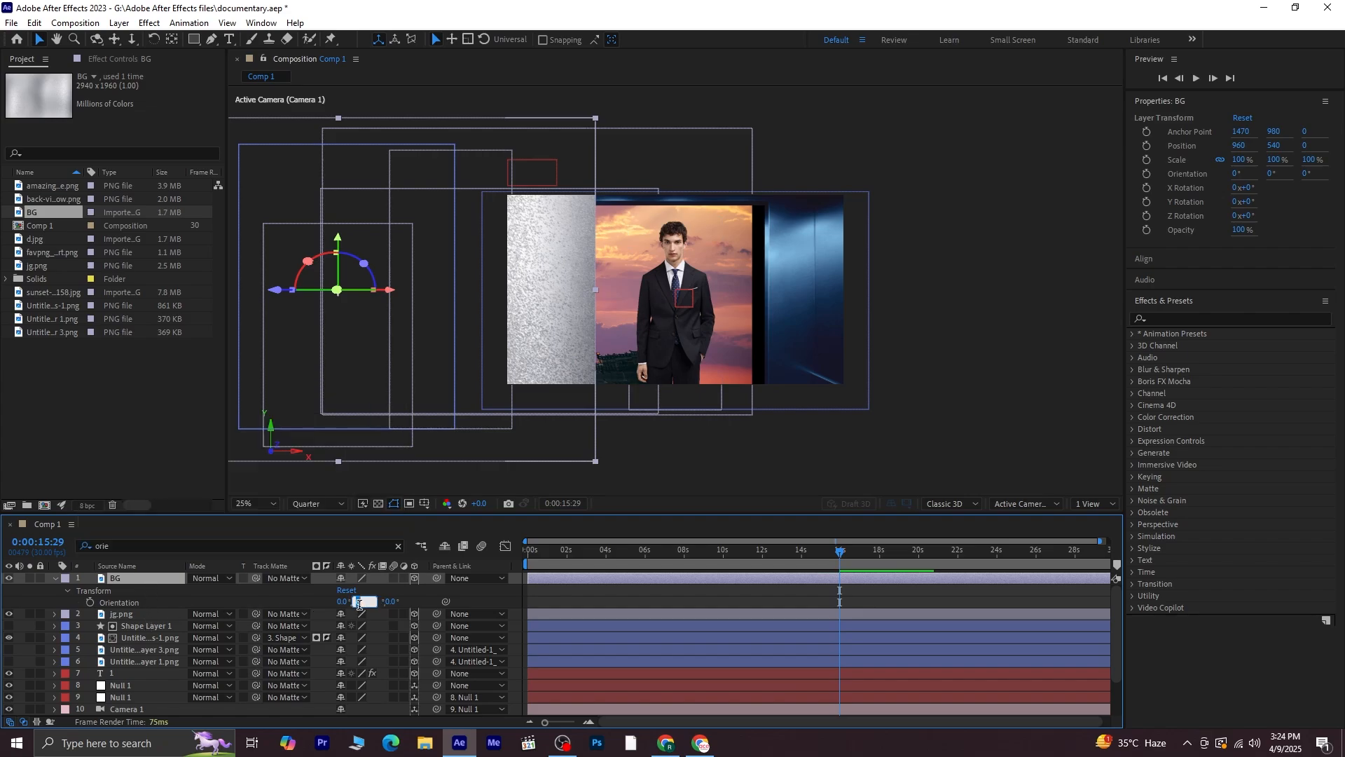
{"action": "type", "text": "90"}
{"action": "left_click", "coordinate": [174, 464]}
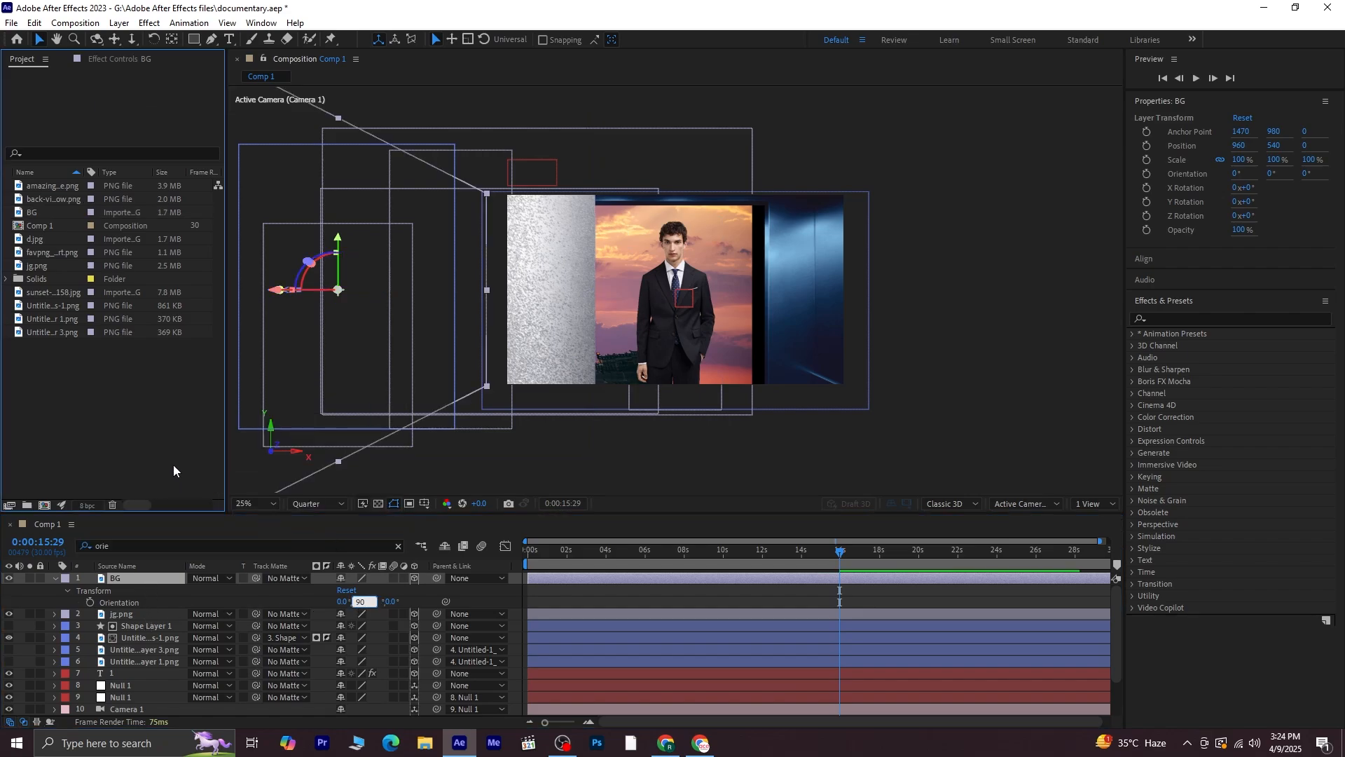
{"action": "left_click", "coordinate": [141, 579]}
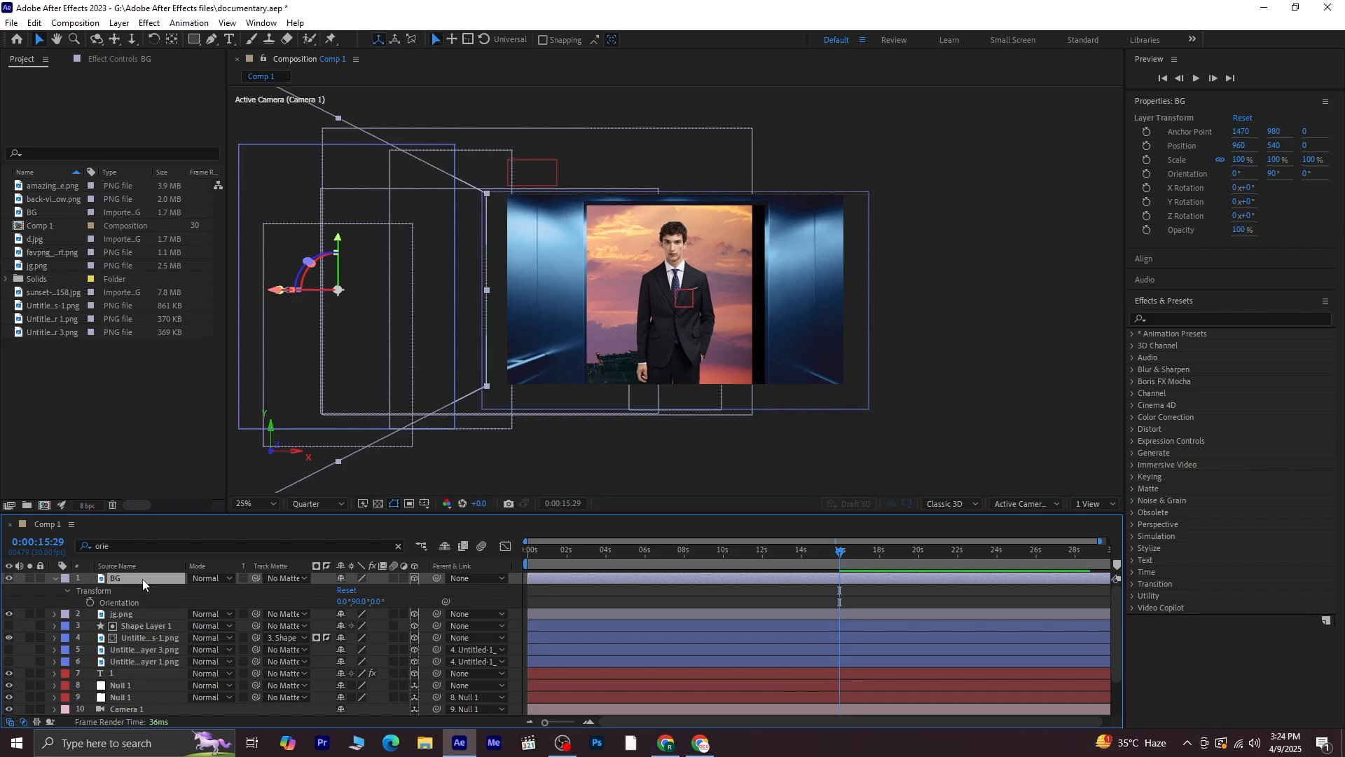
Switch the viewer to a two-view layout with a Top view
{"action": "left_click", "coordinate": [1108, 503]}
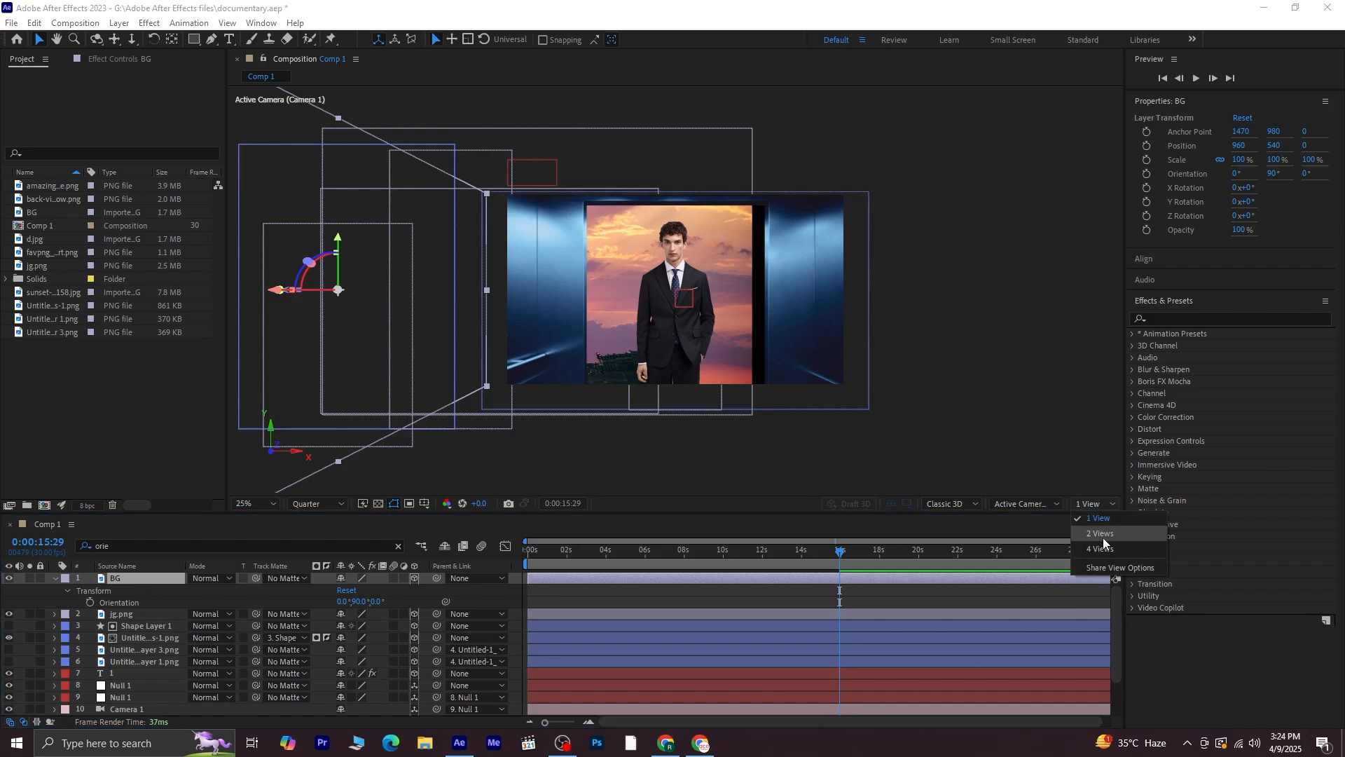
{"action": "left_click", "coordinate": [1102, 534]}
{"action": "left_click", "coordinate": [459, 225]}
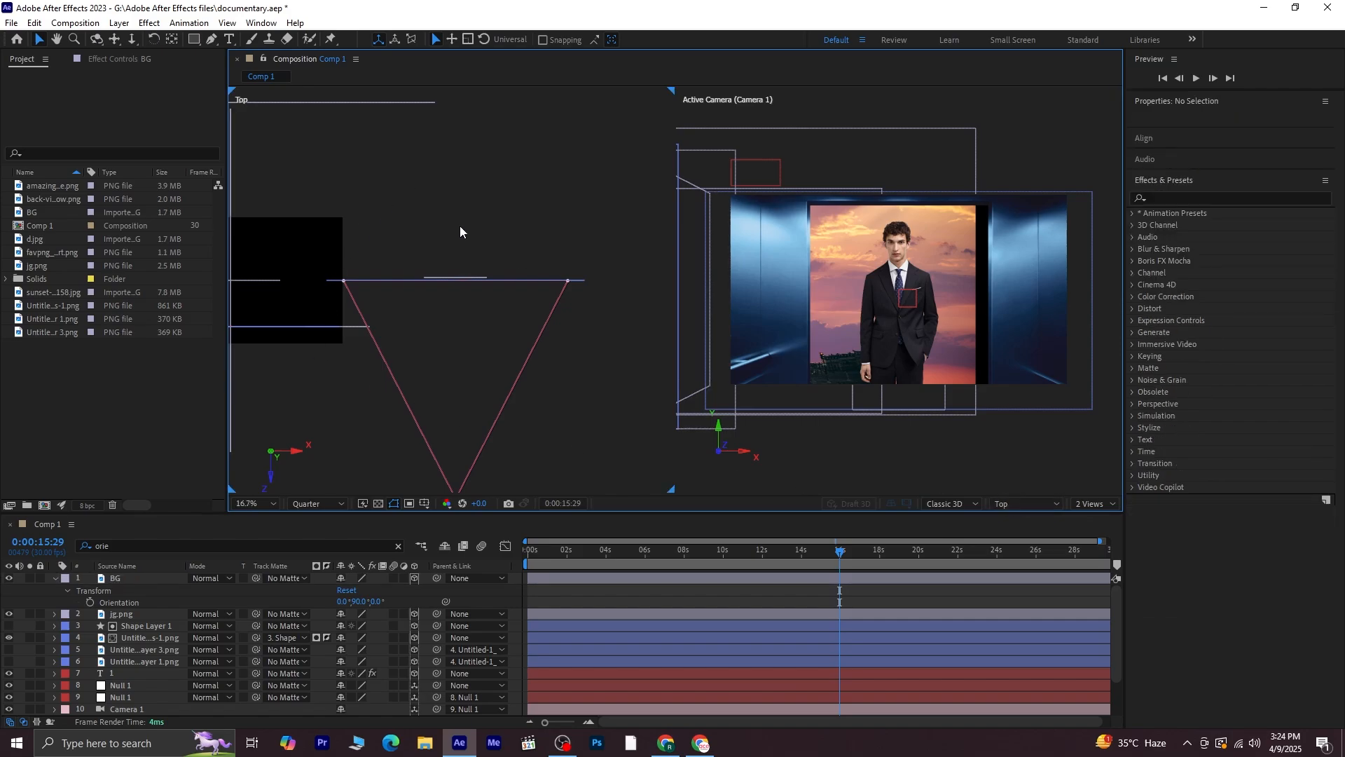
Move the BG wall layer to an X position of 2346 so it forms the left side of the elevator
{"action": "left_click", "coordinate": [998, 505]}
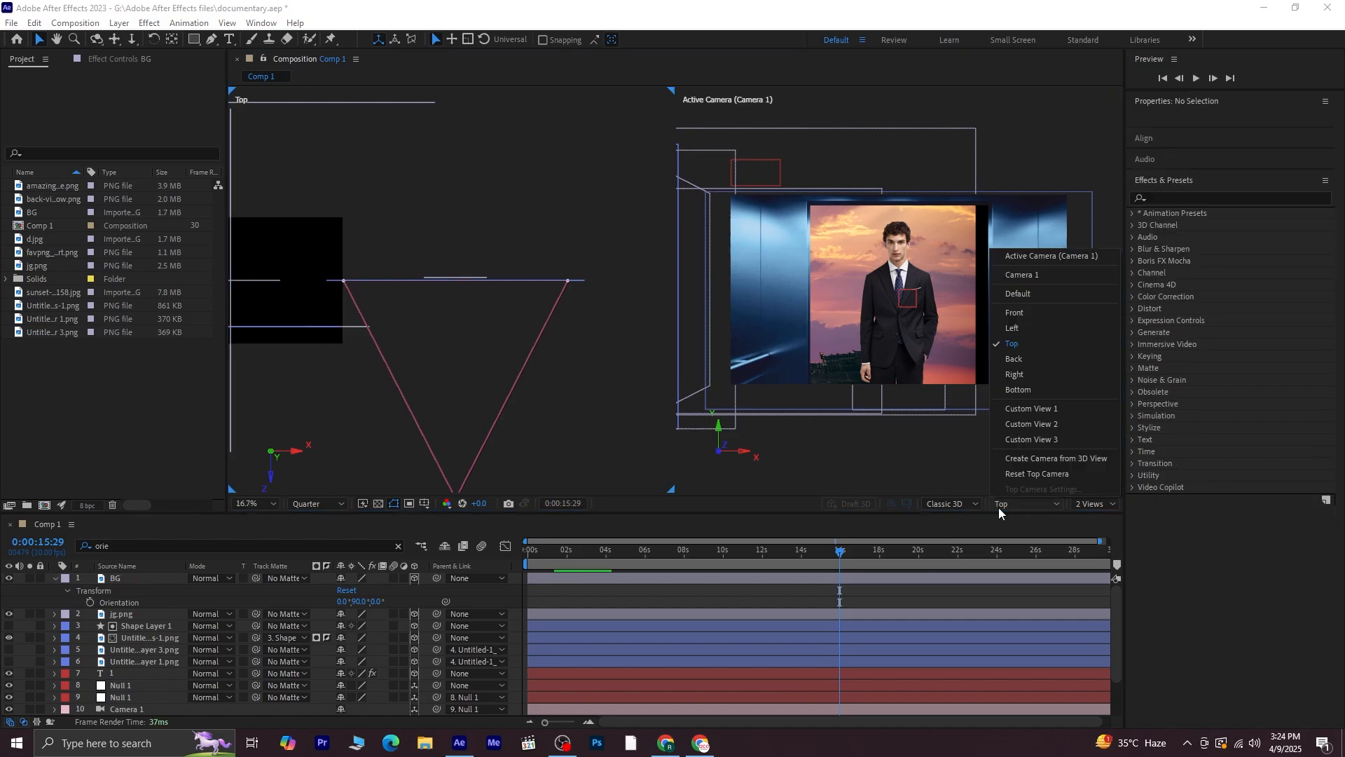
{"action": "left_click", "coordinate": [1020, 345]}
{"action": "key", "text": "h"}
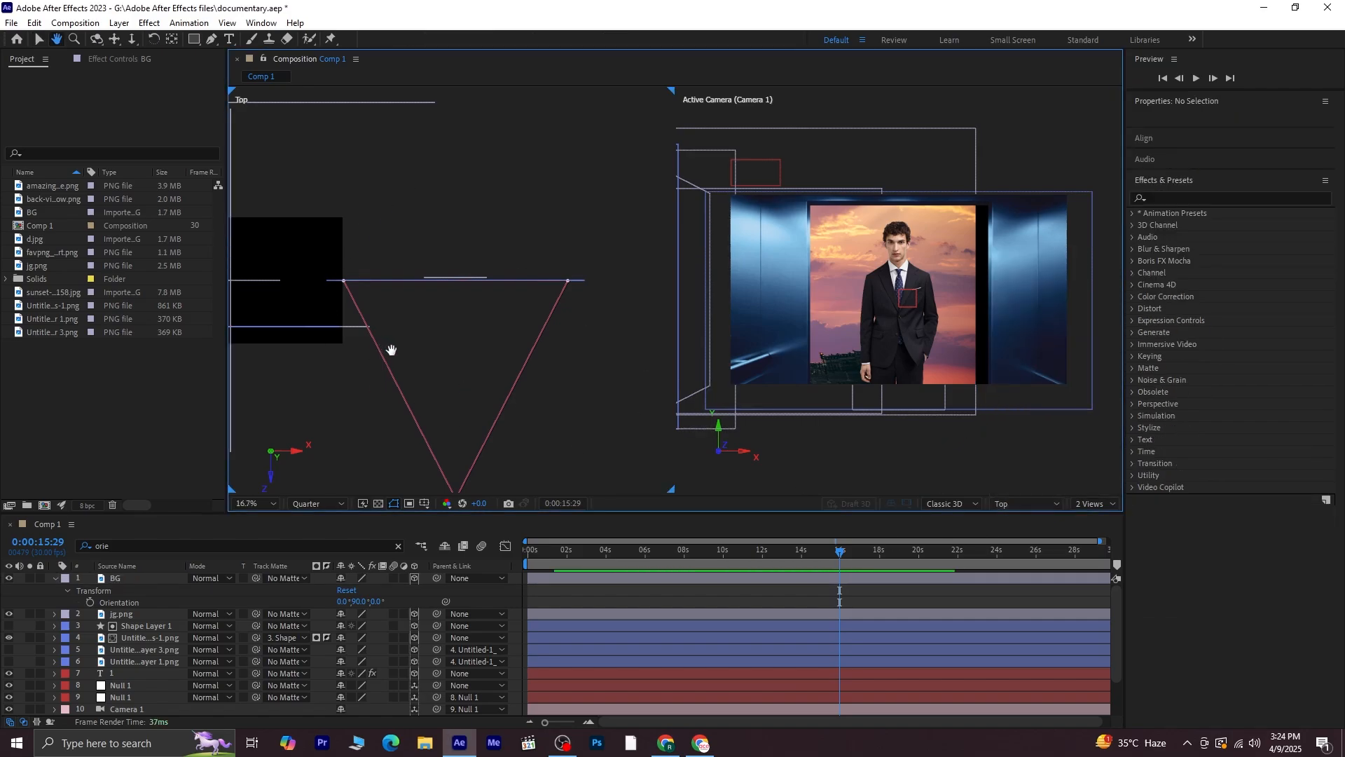
{"action": "left_click_drag", "start_coordinate": [391, 350], "coordinate": [456, 358]}
{"action": "key", "text": "v"}
{"action": "left_click", "coordinate": [145, 579]}
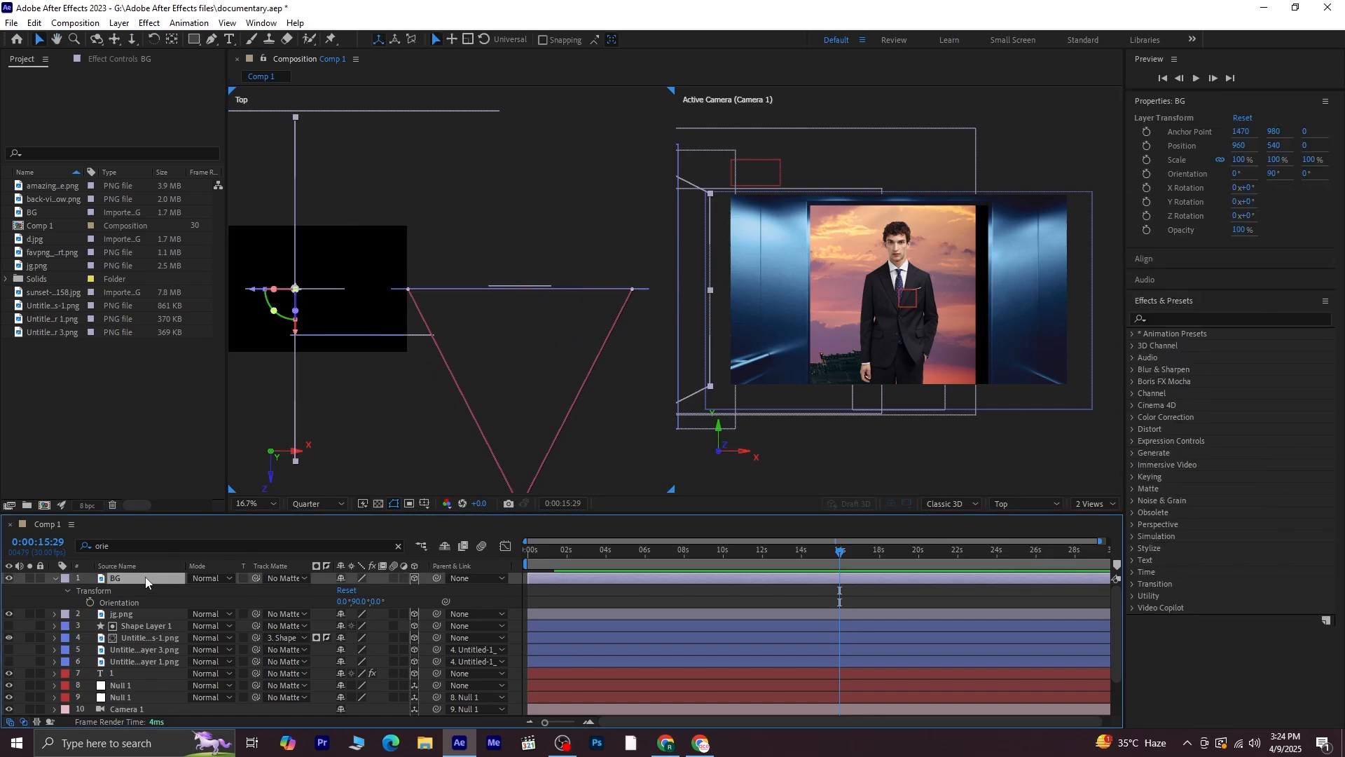
{"action": "key", "text": "p"}
{"action": "left_click_drag", "start_coordinate": [343, 589], "coordinate": [763, 588]}
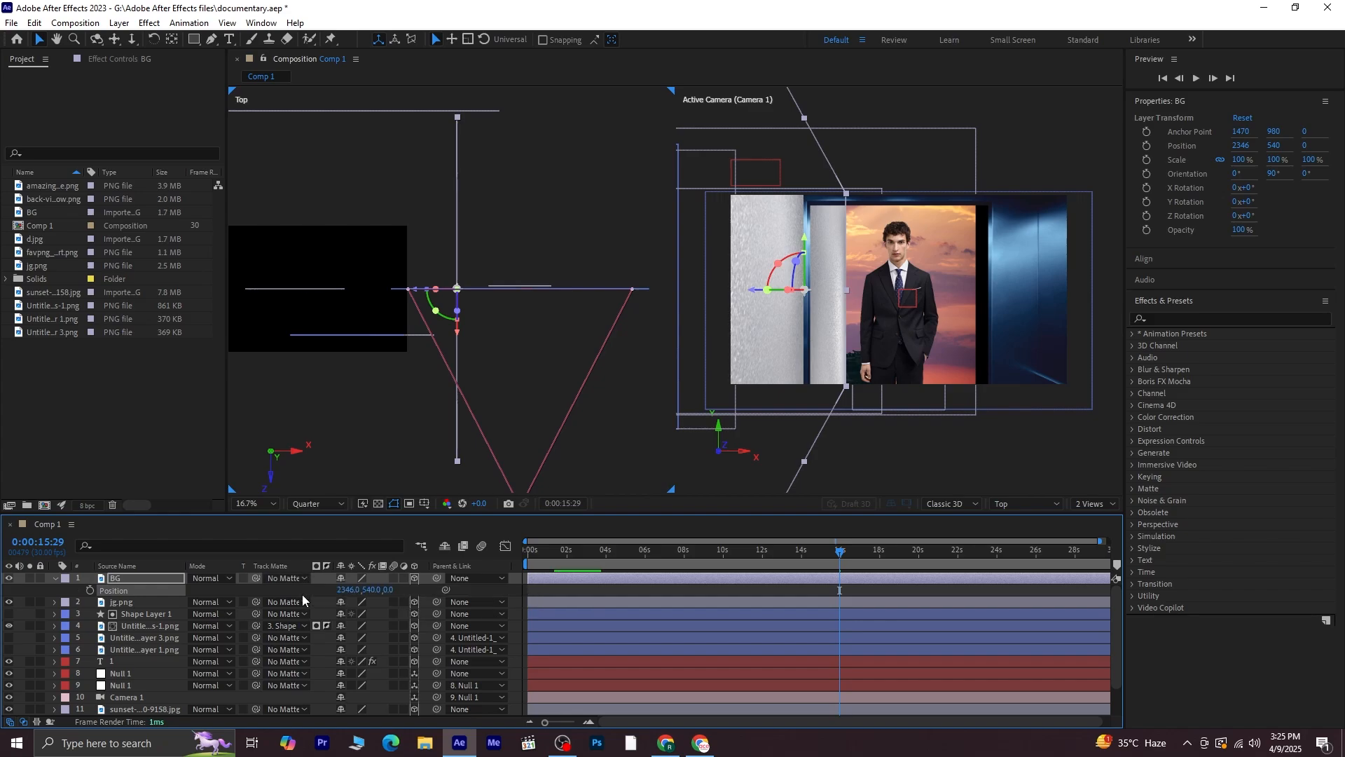
Scale the BG wall to 52% and push it back in depth to a Z position of about 780
{"action": "key", "text": "s"}
{"action": "left_click_drag", "start_coordinate": [401, 591], "coordinate": [371, 593]}
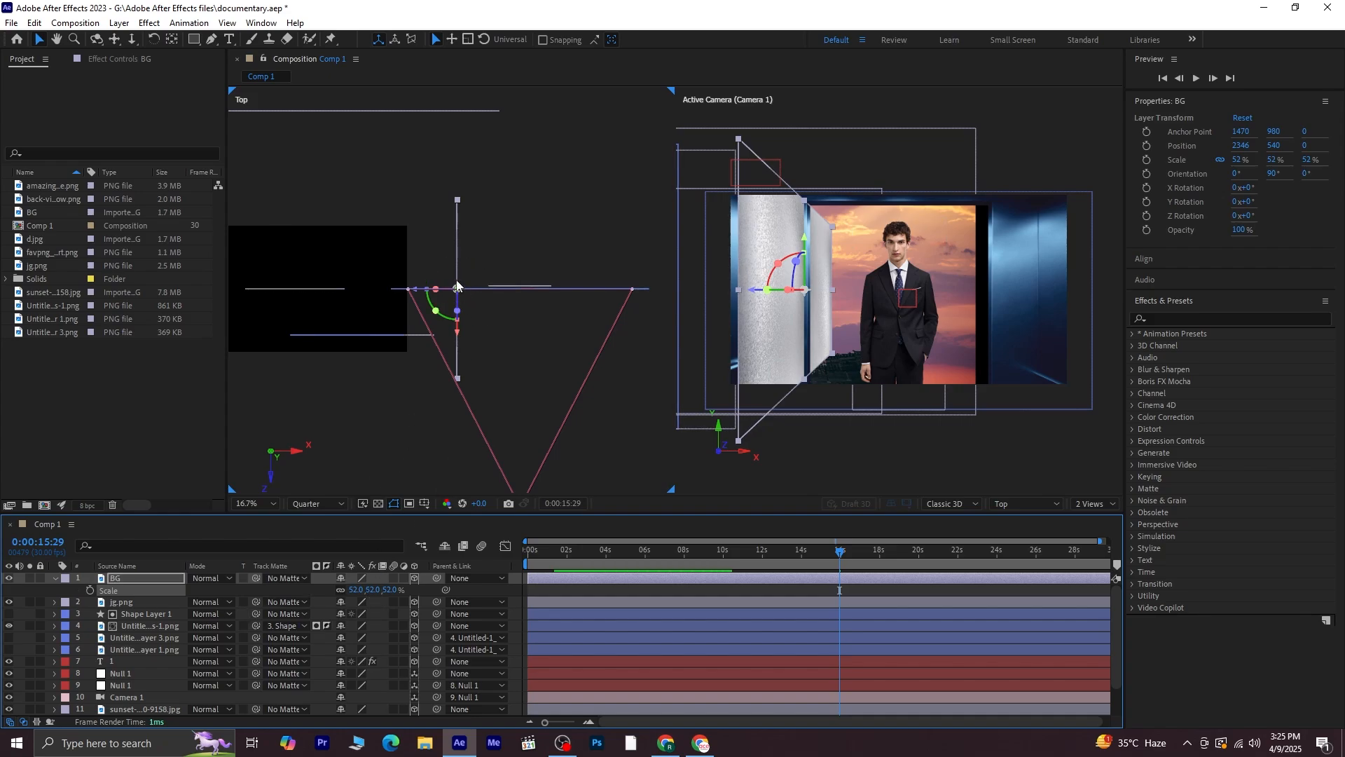
{"action": "left_click_drag", "start_coordinate": [457, 289], "coordinate": [455, 176]}
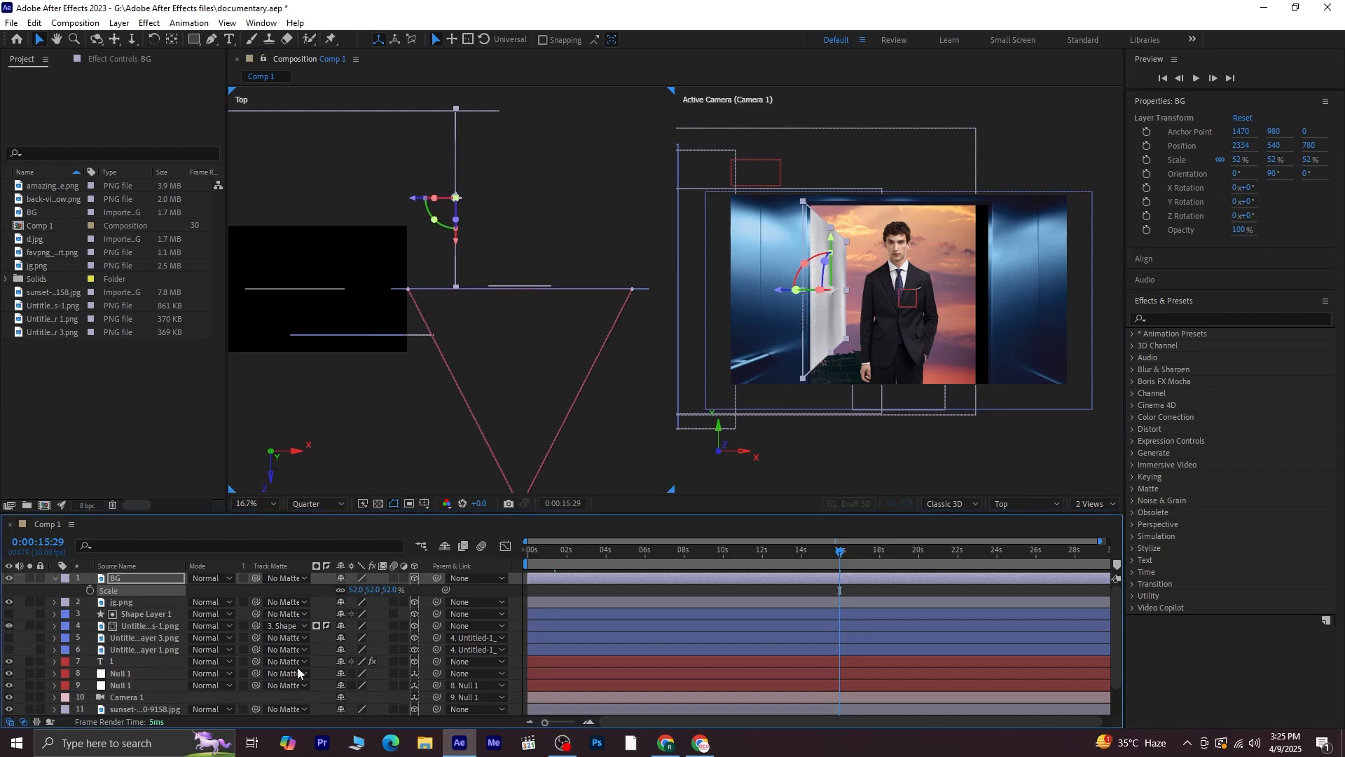
Duplicate the BG wall and move the copy to an X position of 3404 to form the opposite side wall
{"action": "left_click", "coordinate": [57, 578]}
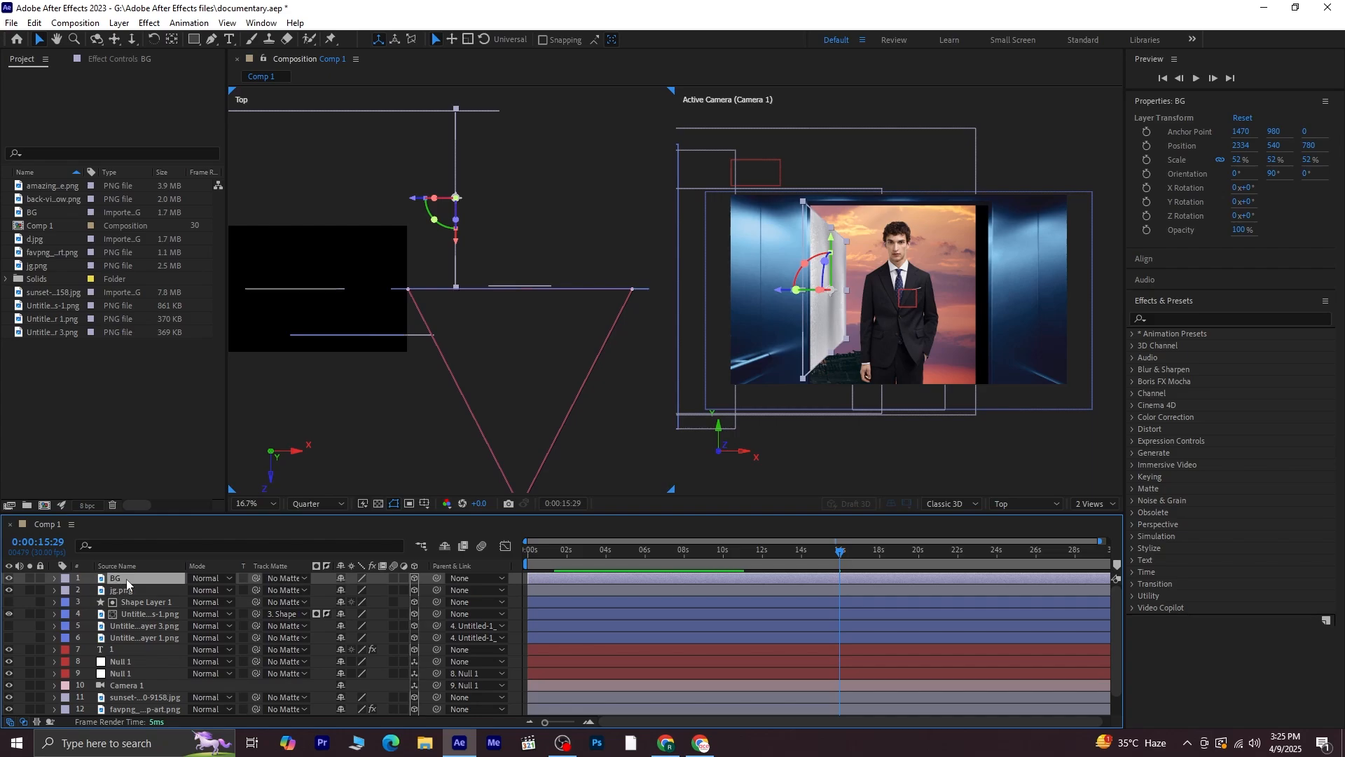
{"action": "key", "text": "ctrl+d"}
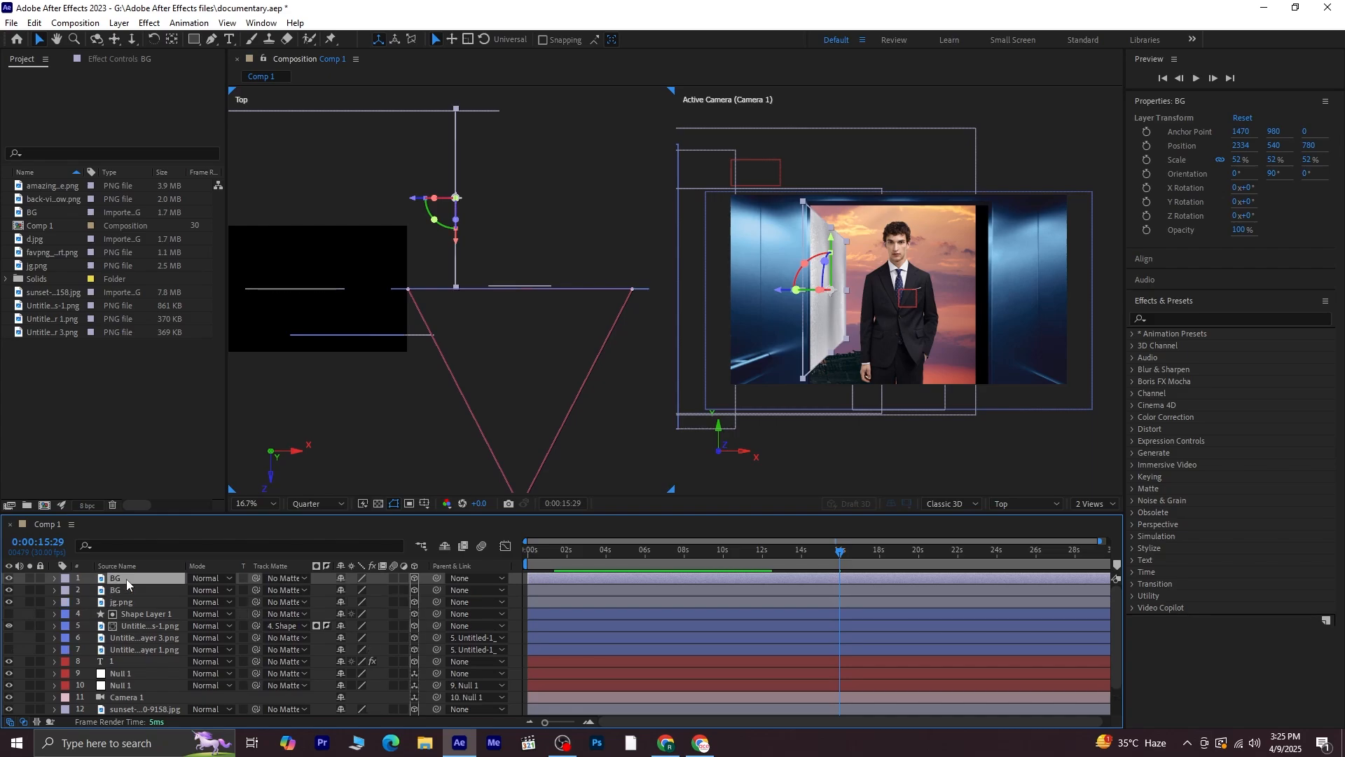
{"action": "left_click", "coordinate": [412, 201]}
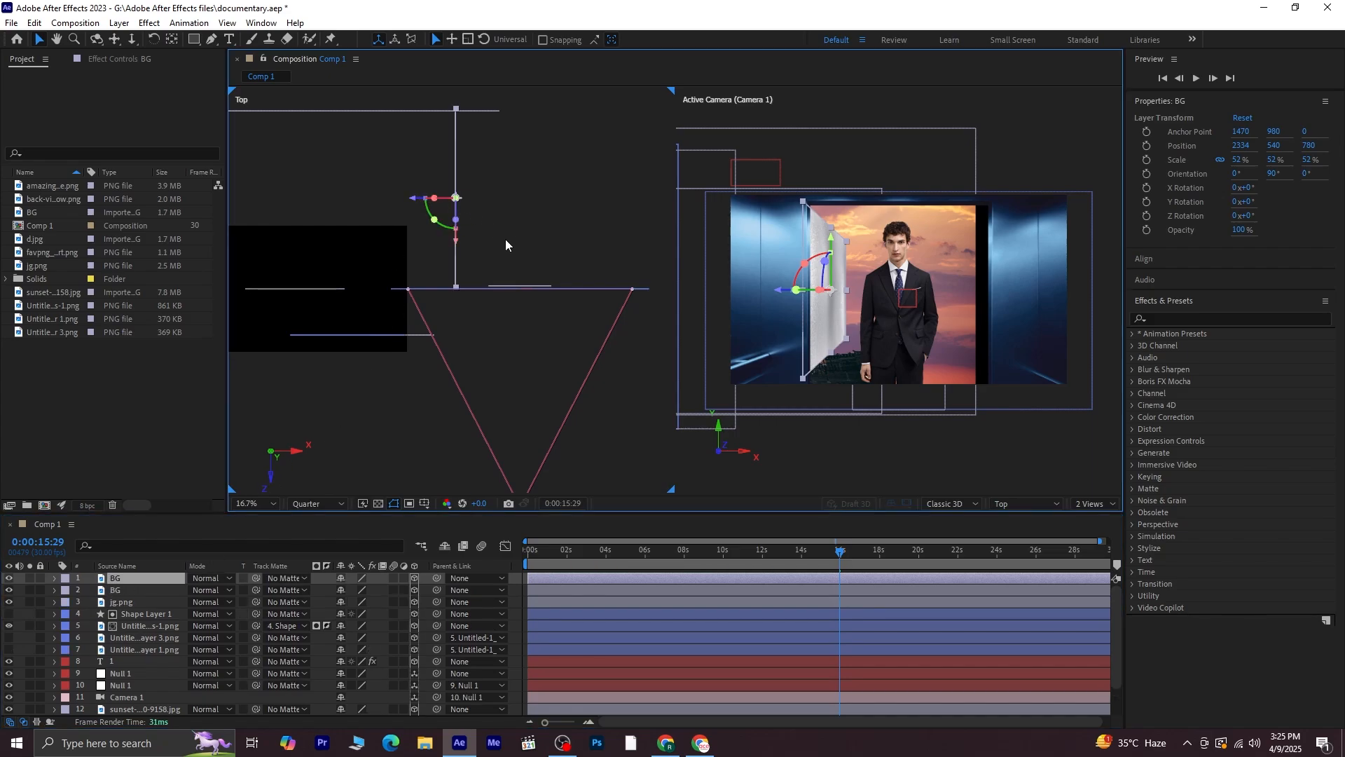
{"action": "key", "text": "p"}
{"action": "left_click_drag", "start_coordinate": [346, 596], "coordinate": [641, 559]}
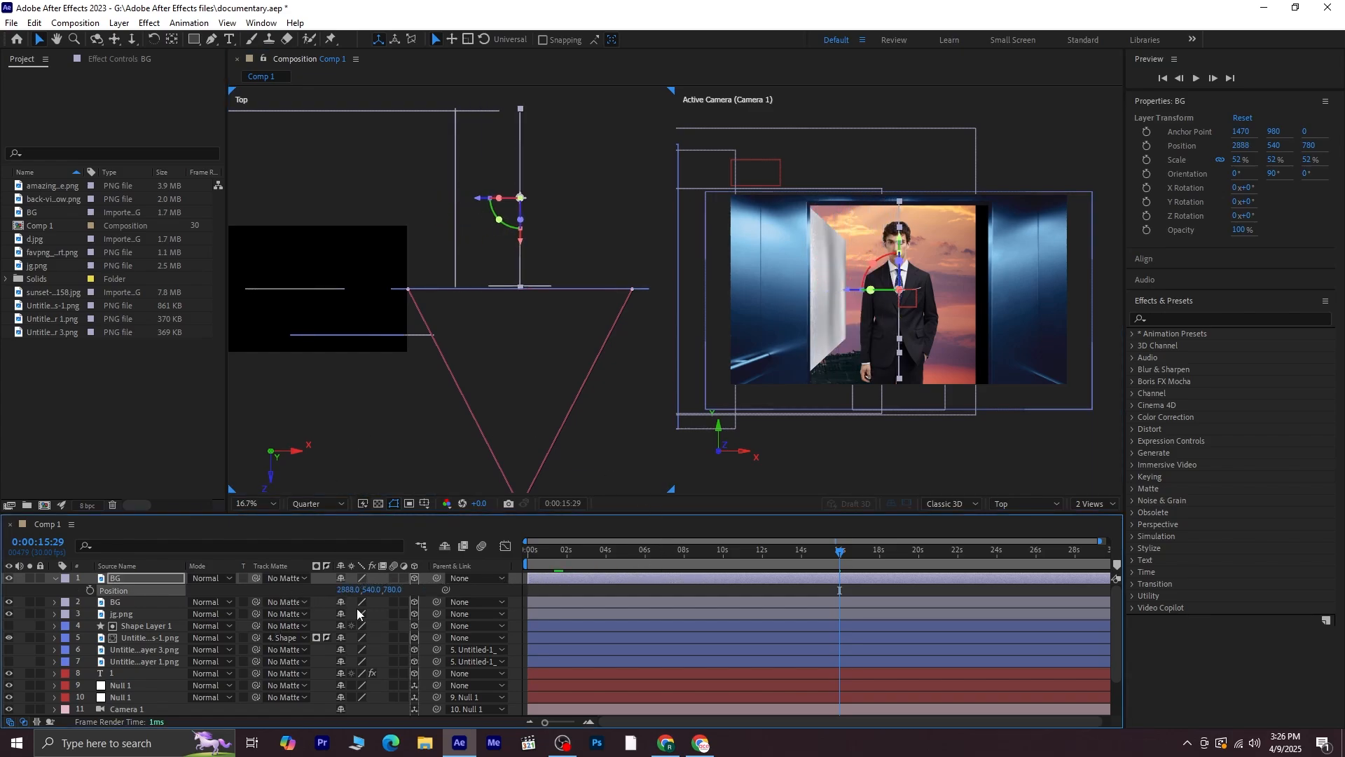
{"action": "left_click_drag", "start_coordinate": [349, 589], "coordinate": [717, 603]}
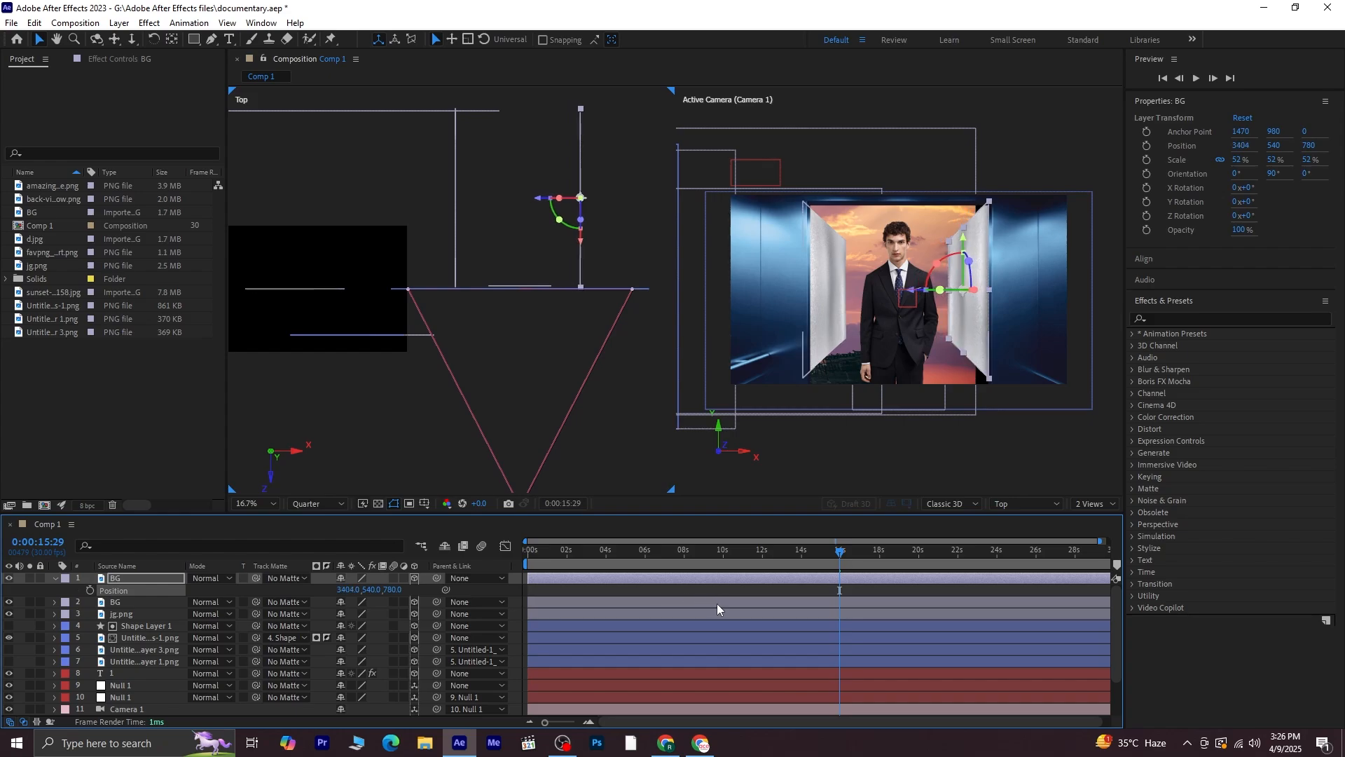
{"action": "left_click", "coordinate": [424, 276]}
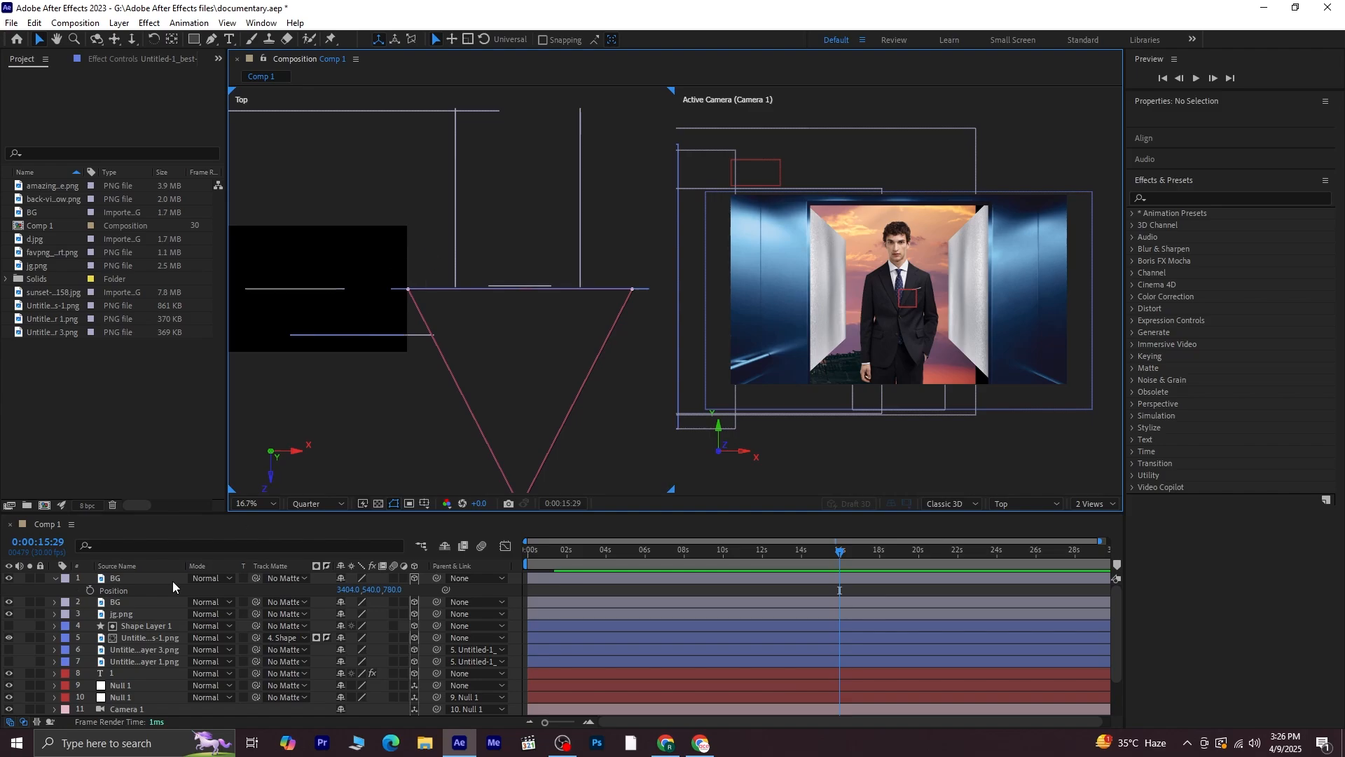
Duplicate the wall again and set the new copy's Y orientation to 0° to make a back wall
{"action": "left_click", "coordinate": [137, 580]}
{"action": "key", "text": "ctrl+d"}
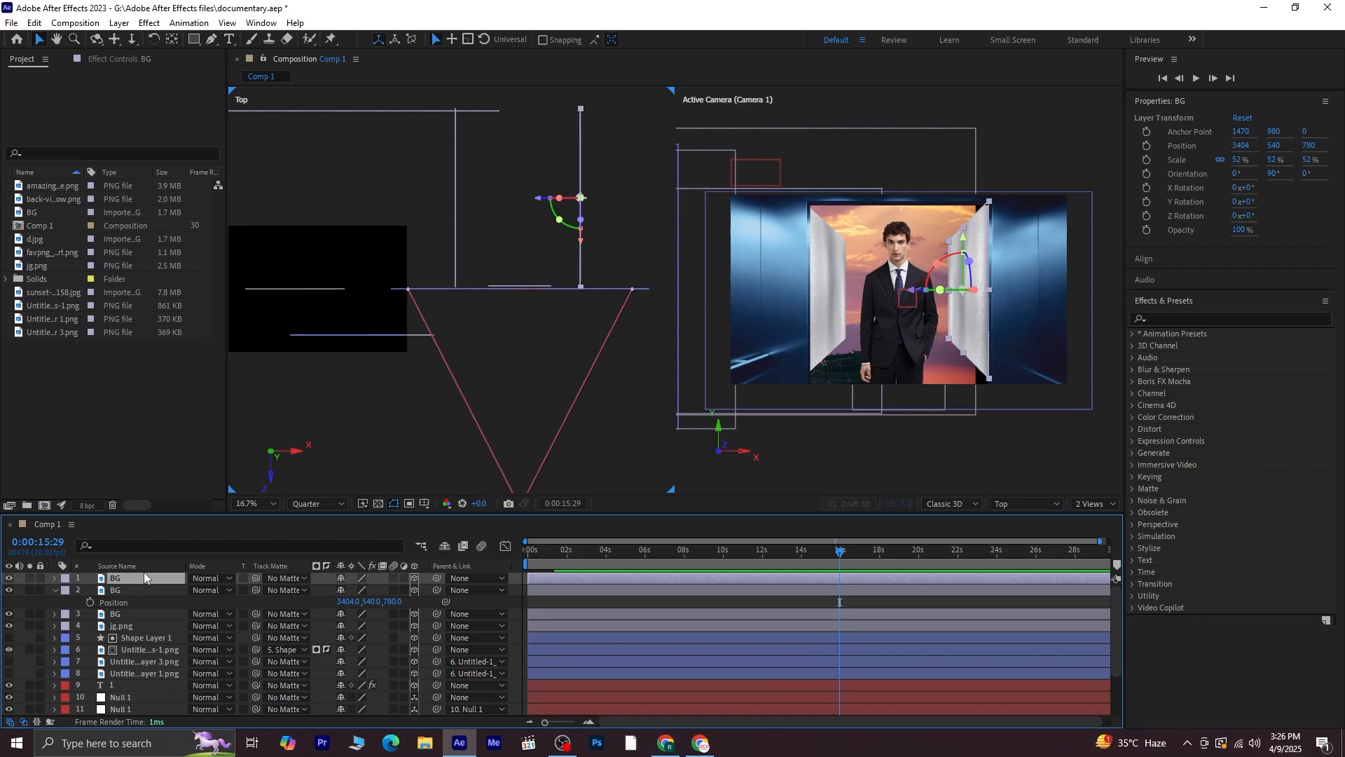
{"action": "left_click", "coordinate": [55, 590]}
{"action": "left_click", "coordinate": [155, 545]}
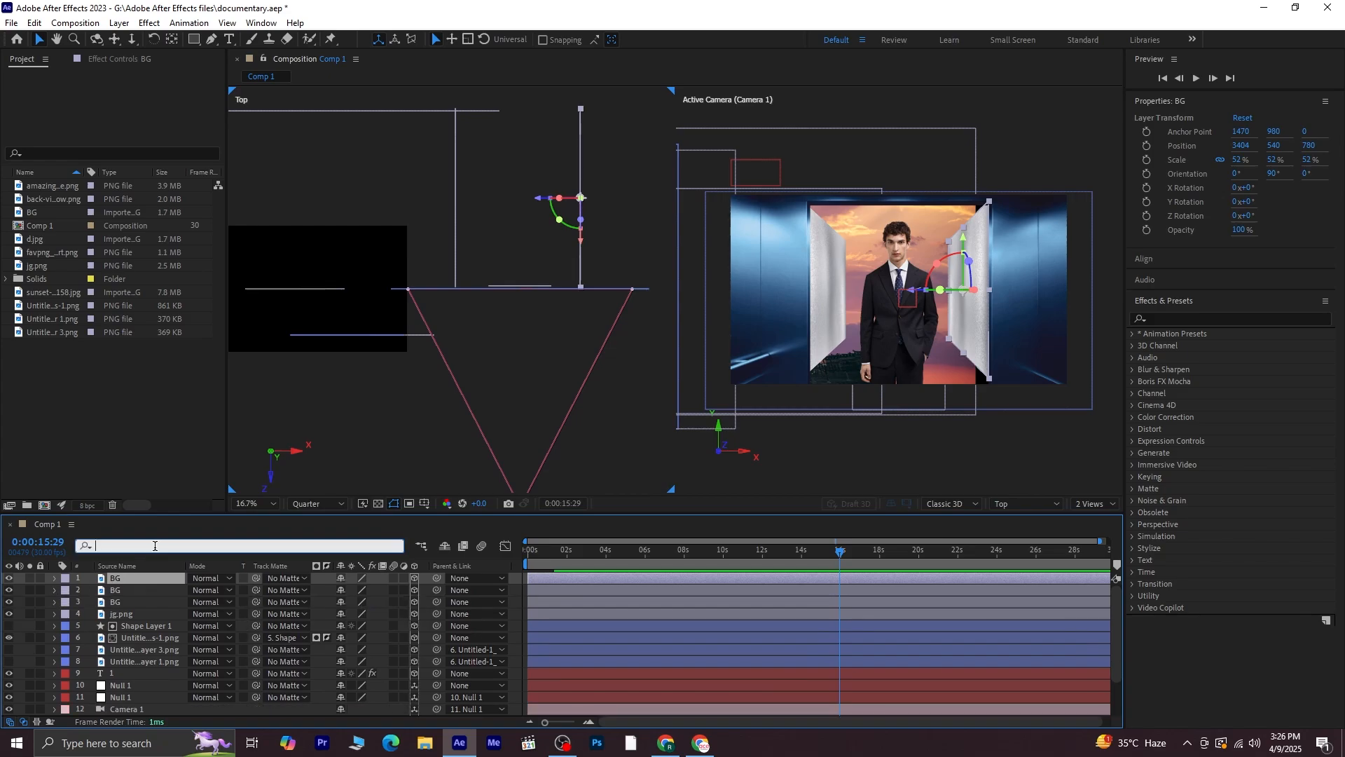
{"action": "type", "text": "ori"}
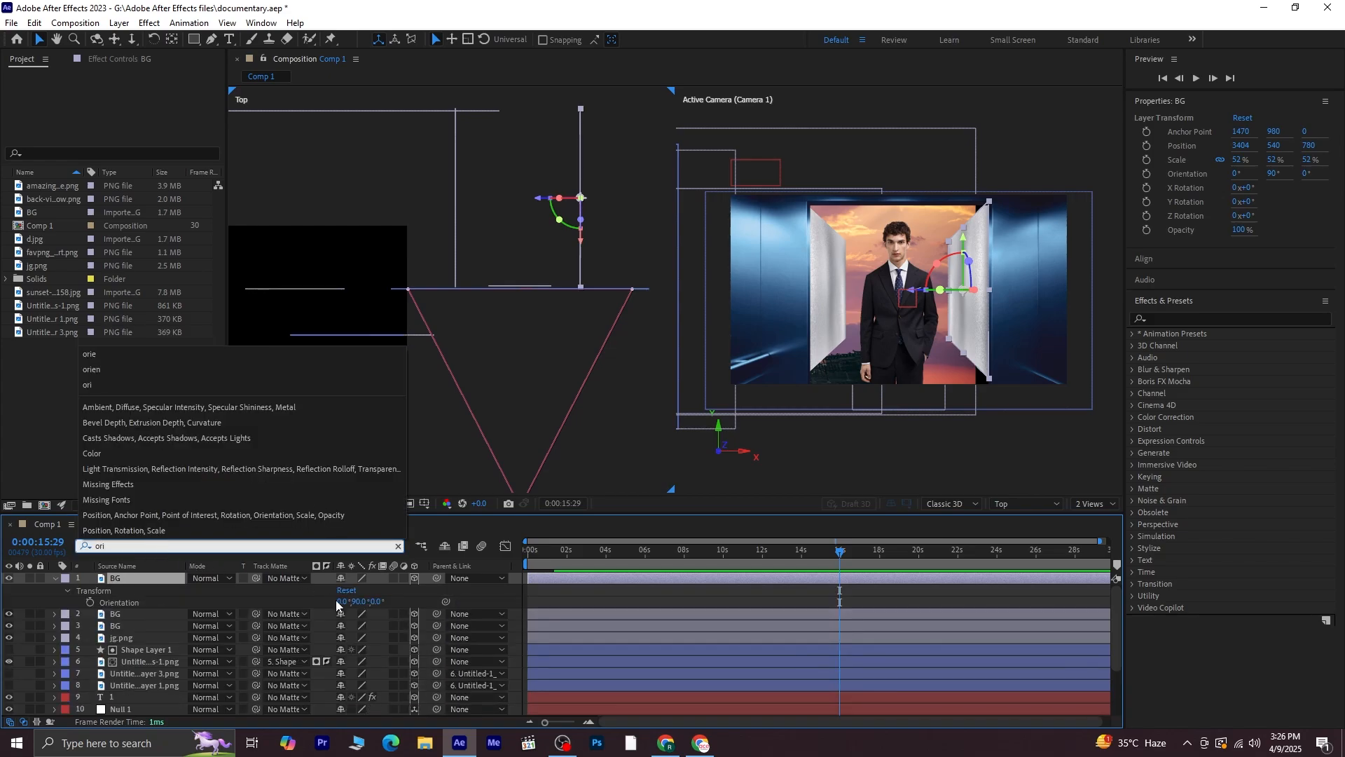
{"action": "left_click", "coordinate": [336, 602]}
{"action": "left_click", "coordinate": [359, 601]}
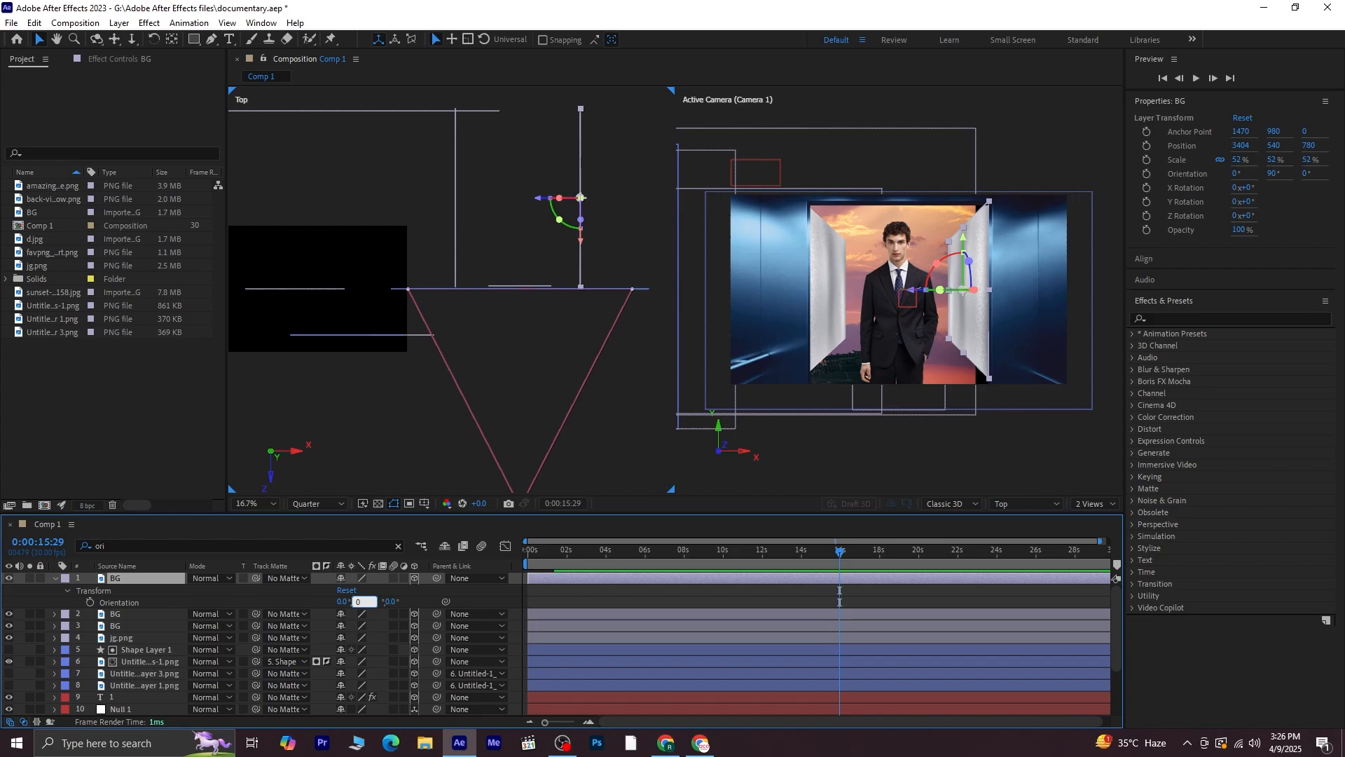
{"action": "type", "text": "0"}
{"action": "left_click", "coordinate": [372, 436]}
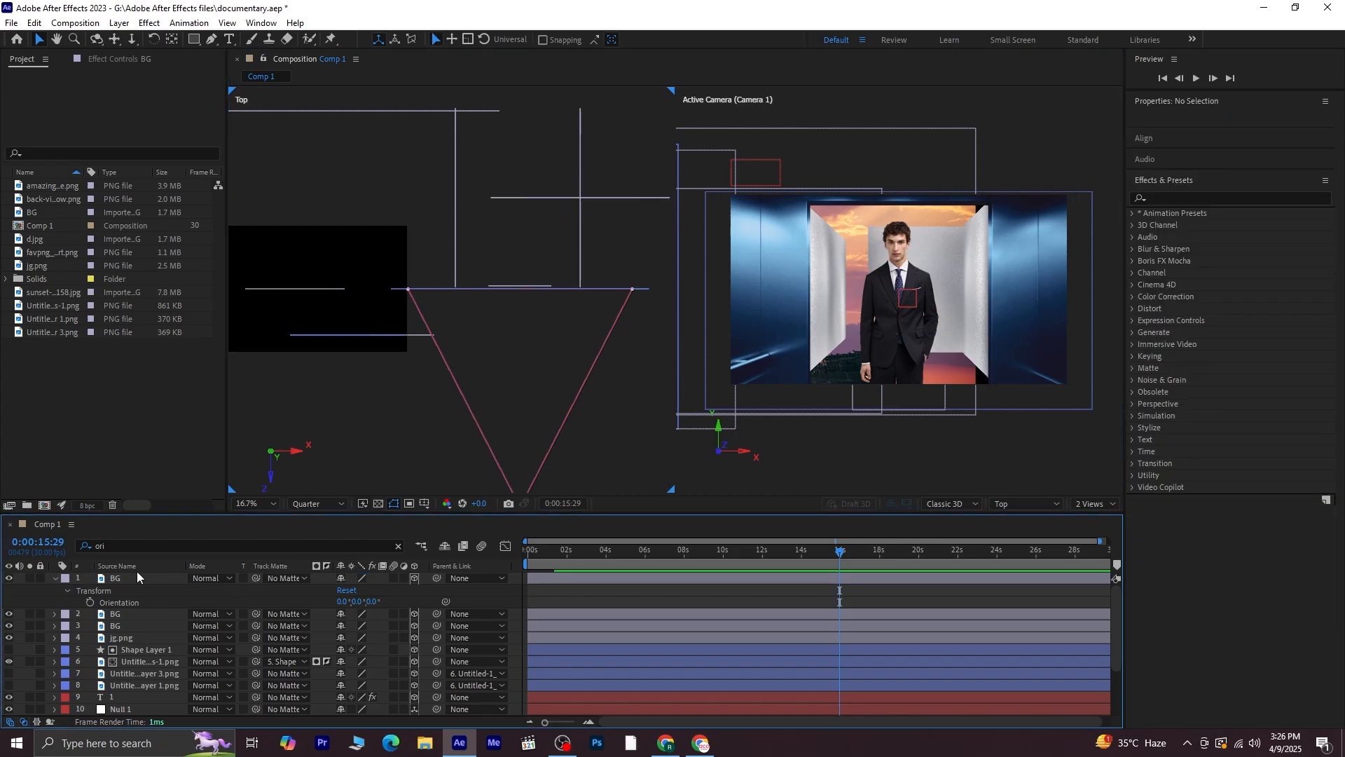
Position the back wall at 2918, 540, 1365 so it closes the space between the side walls
{"action": "left_click", "coordinate": [135, 569]}
{"action": "left_click", "coordinate": [134, 577]}
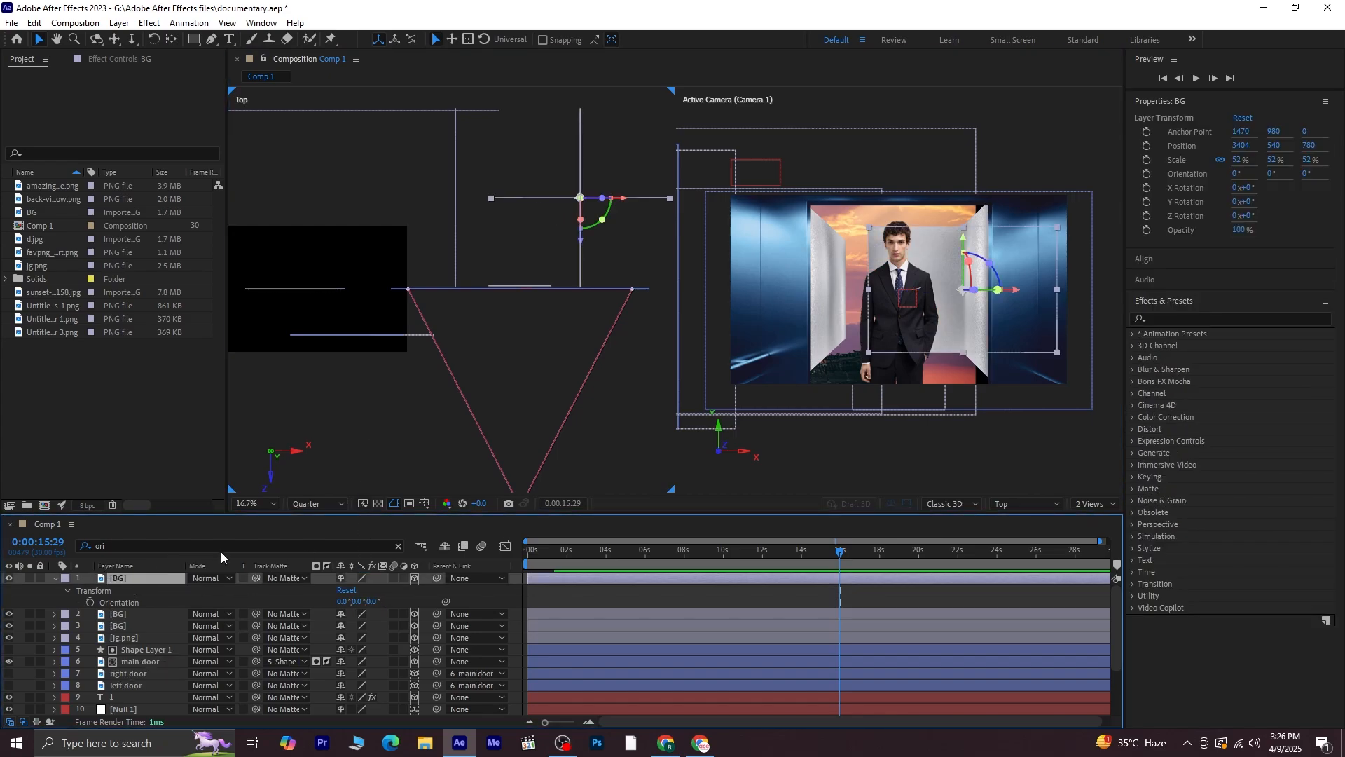
{"action": "key", "text": "p"}
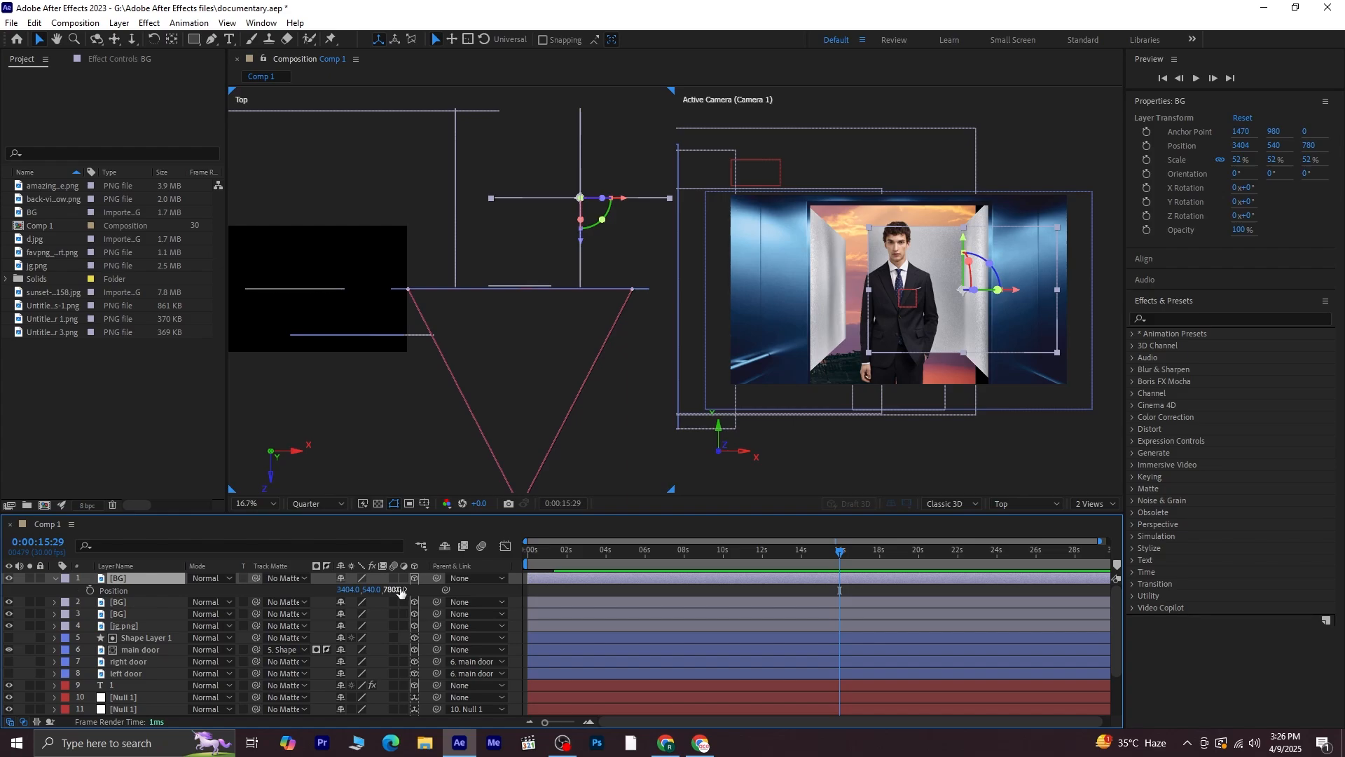
{"action": "left_click_drag", "start_coordinate": [383, 591], "coordinate": [692, 547]}
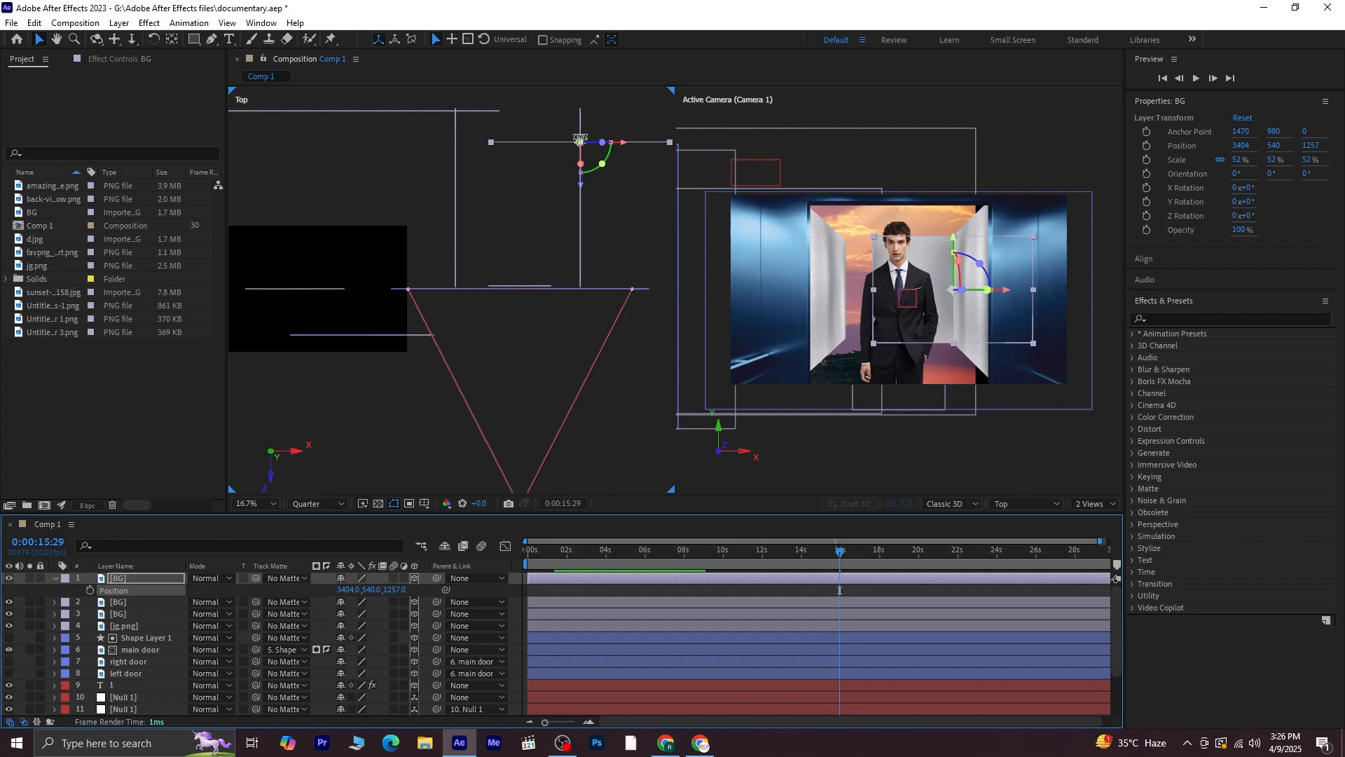
{"action": "left_click_drag", "start_coordinate": [579, 187], "coordinate": [575, 170]}
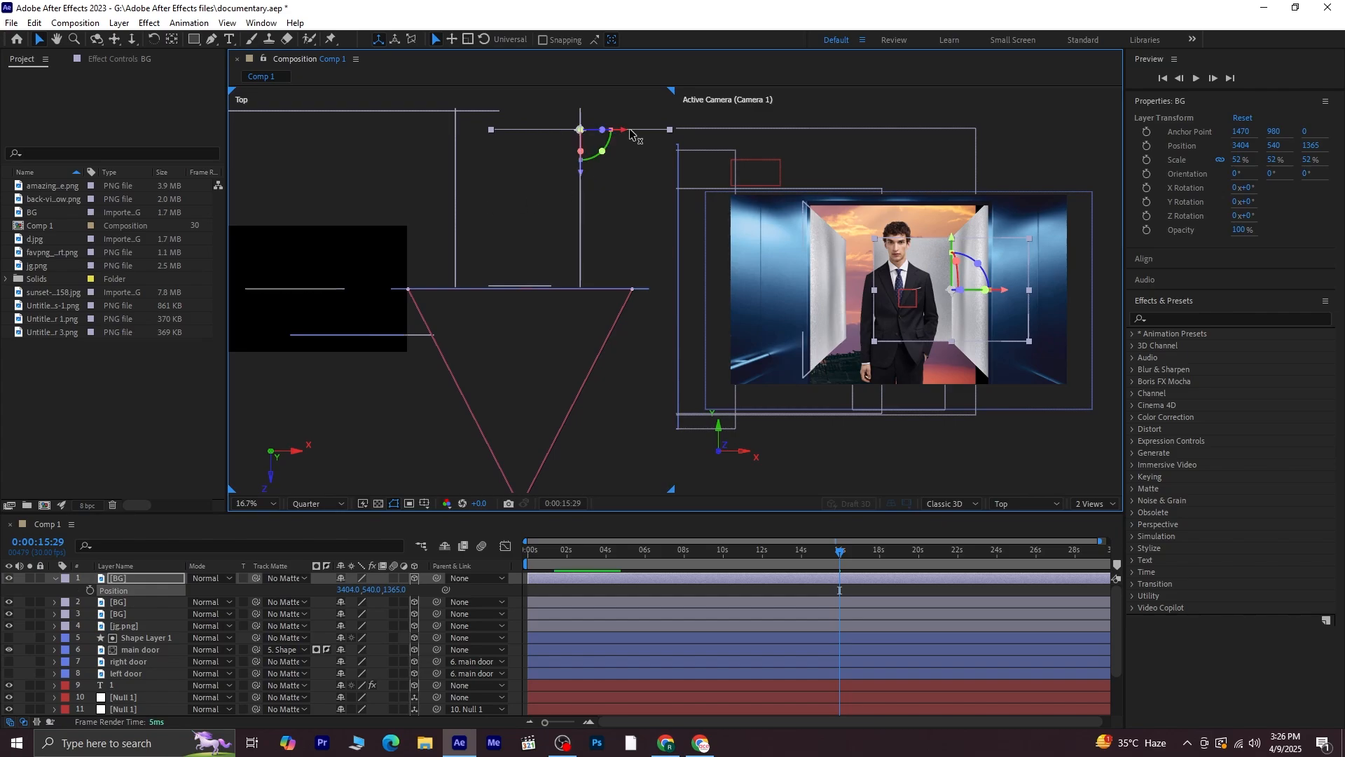
{"action": "left_click_drag", "start_coordinate": [631, 133], "coordinate": [567, 133]}
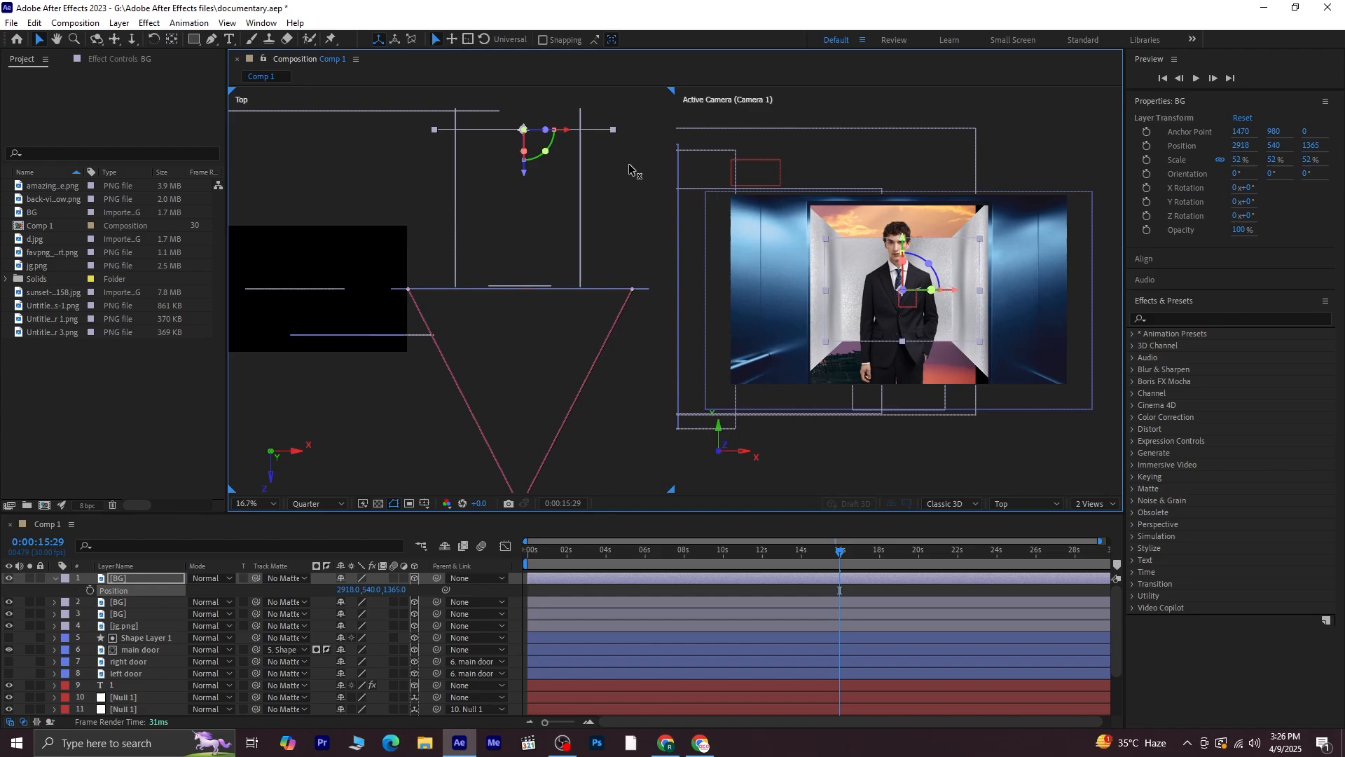
{"action": "left_click", "coordinate": [589, 195]}
Select all three BG walls and move them further back in depth, behind the man's image
{"action": "mouse_move", "coordinate": [834, 553]}
{"action": "left_mouse_down"}
{"action": "mouse_move", "coordinate": [807, 562]}
{"action": "mouse_move", "coordinate": [849, 549]}
{"action": "mouse_move", "coordinate": [818, 550]}
{"action": "left_mouse_up"}
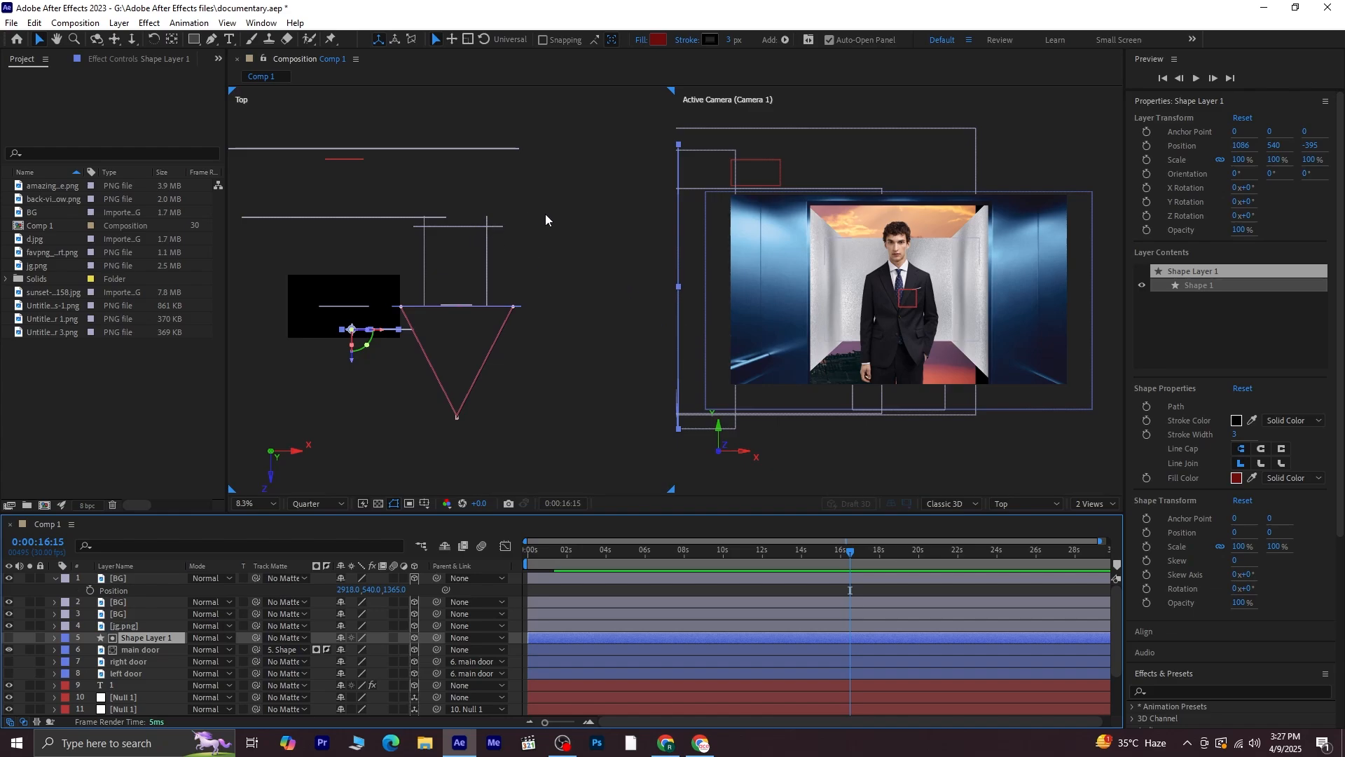
{"action": "left_click_drag", "start_coordinate": [541, 213], "coordinate": [476, 262]}
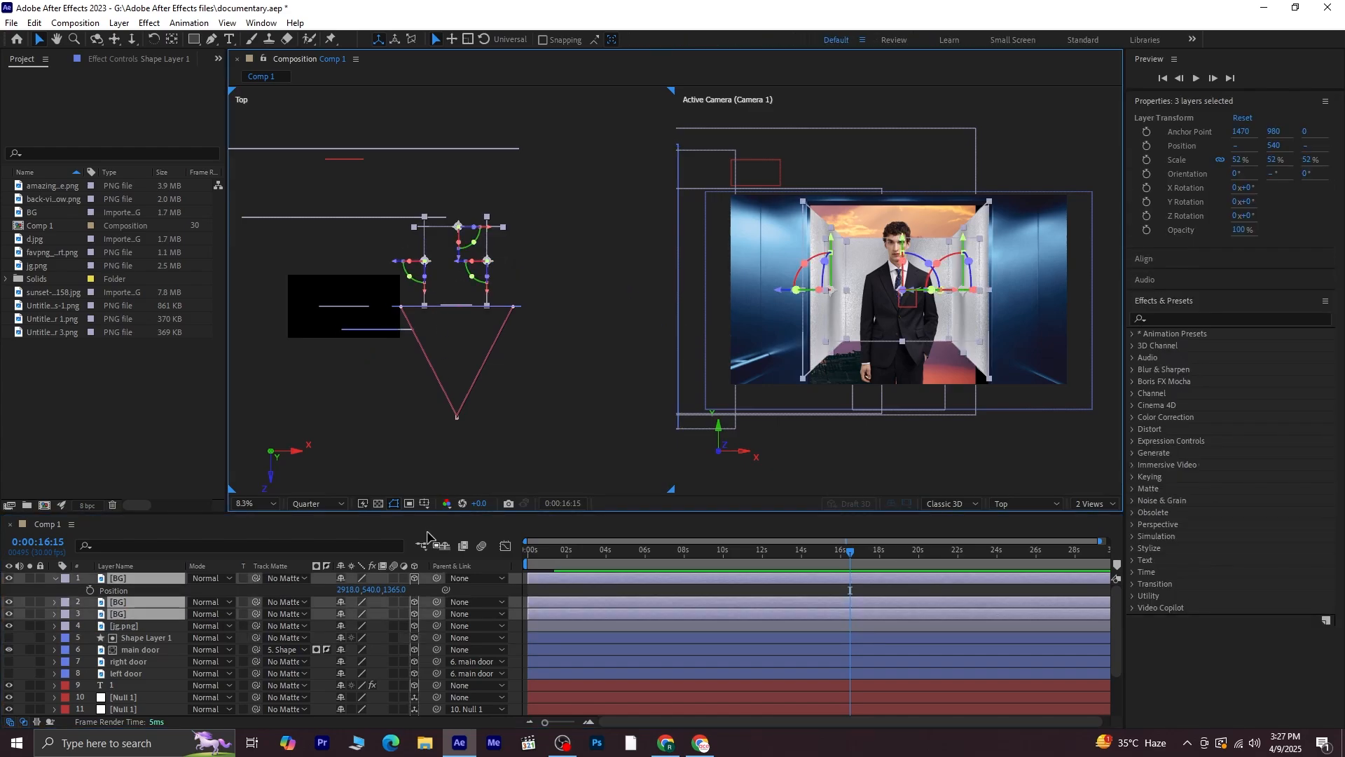
{"action": "key", "text": "p"}
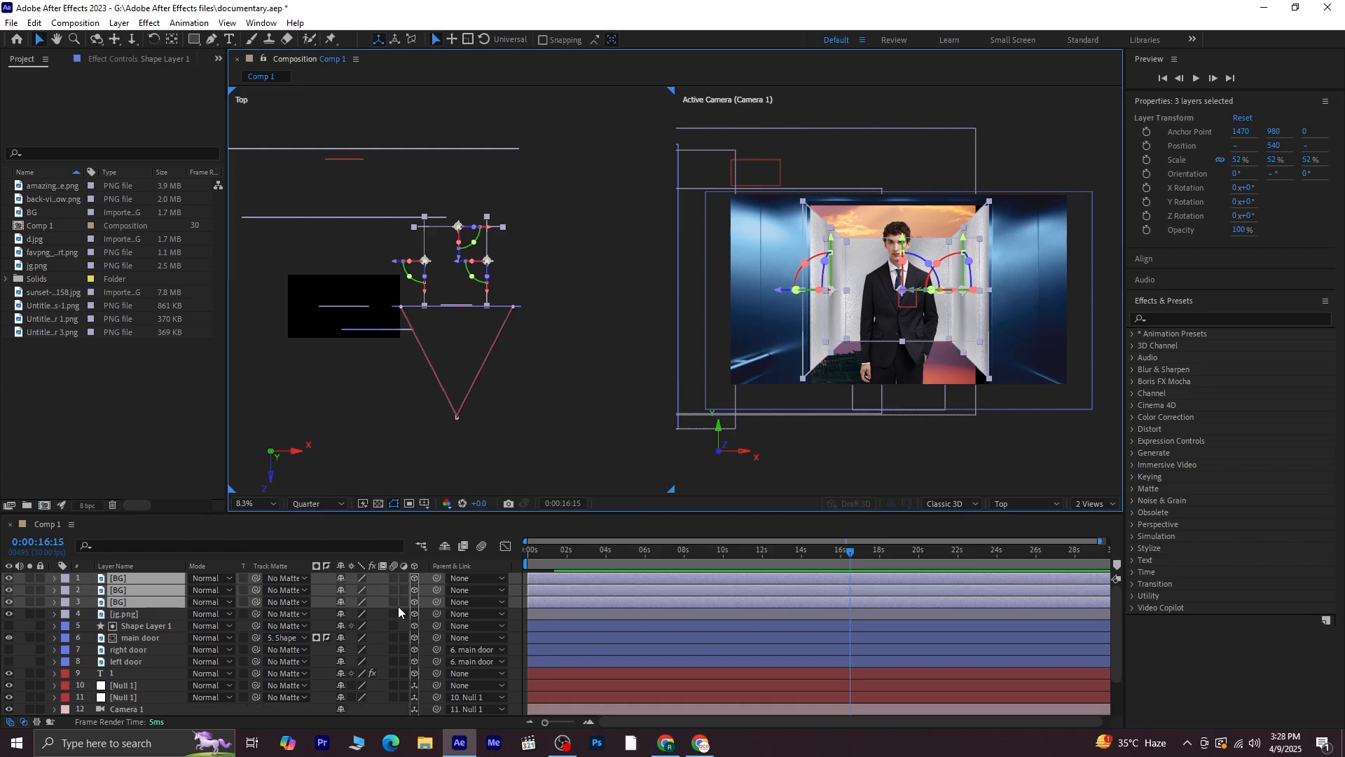
{"action": "left_click_drag", "start_coordinate": [397, 591], "coordinate": [758, 554]}
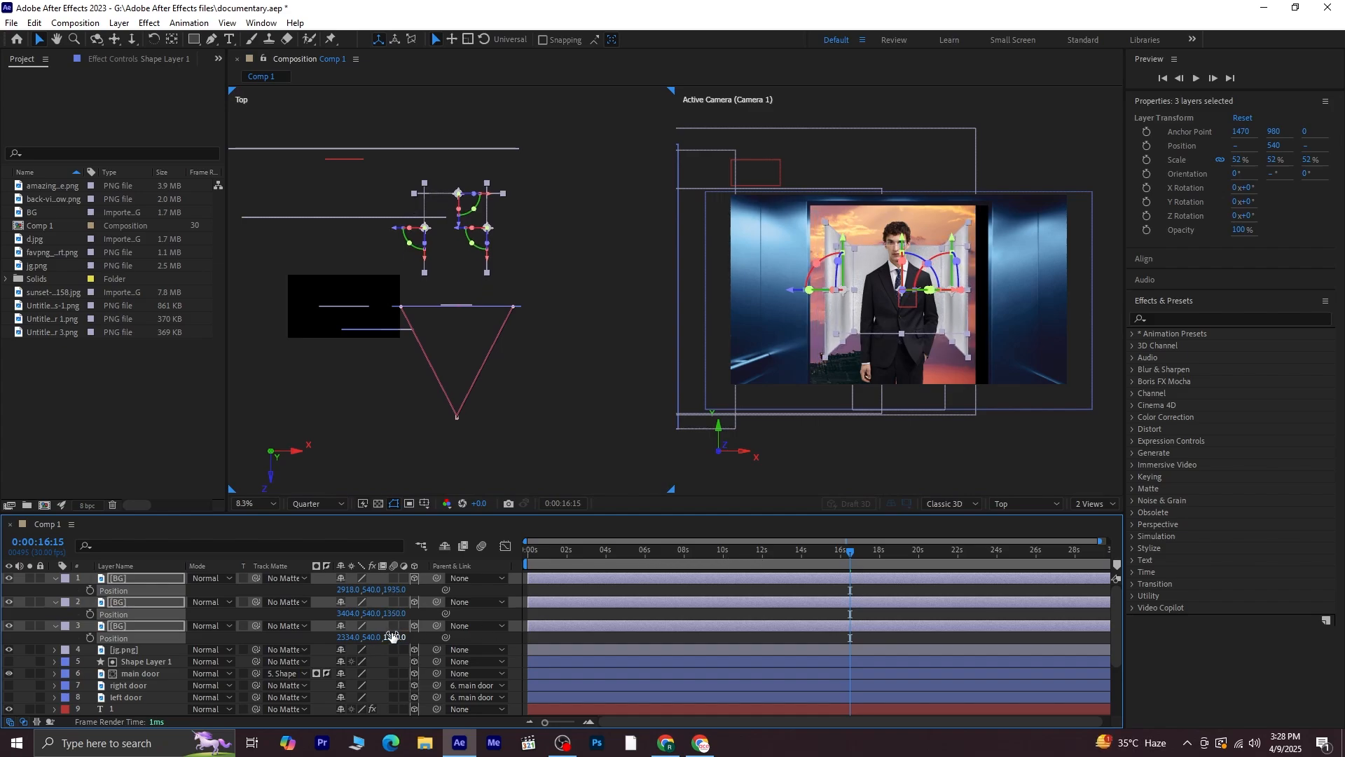
Scale the three BG walls together to 85%
{"action": "key", "text": "s"}
{"action": "left_click_drag", "start_coordinate": [390, 590], "coordinate": [411, 587]}
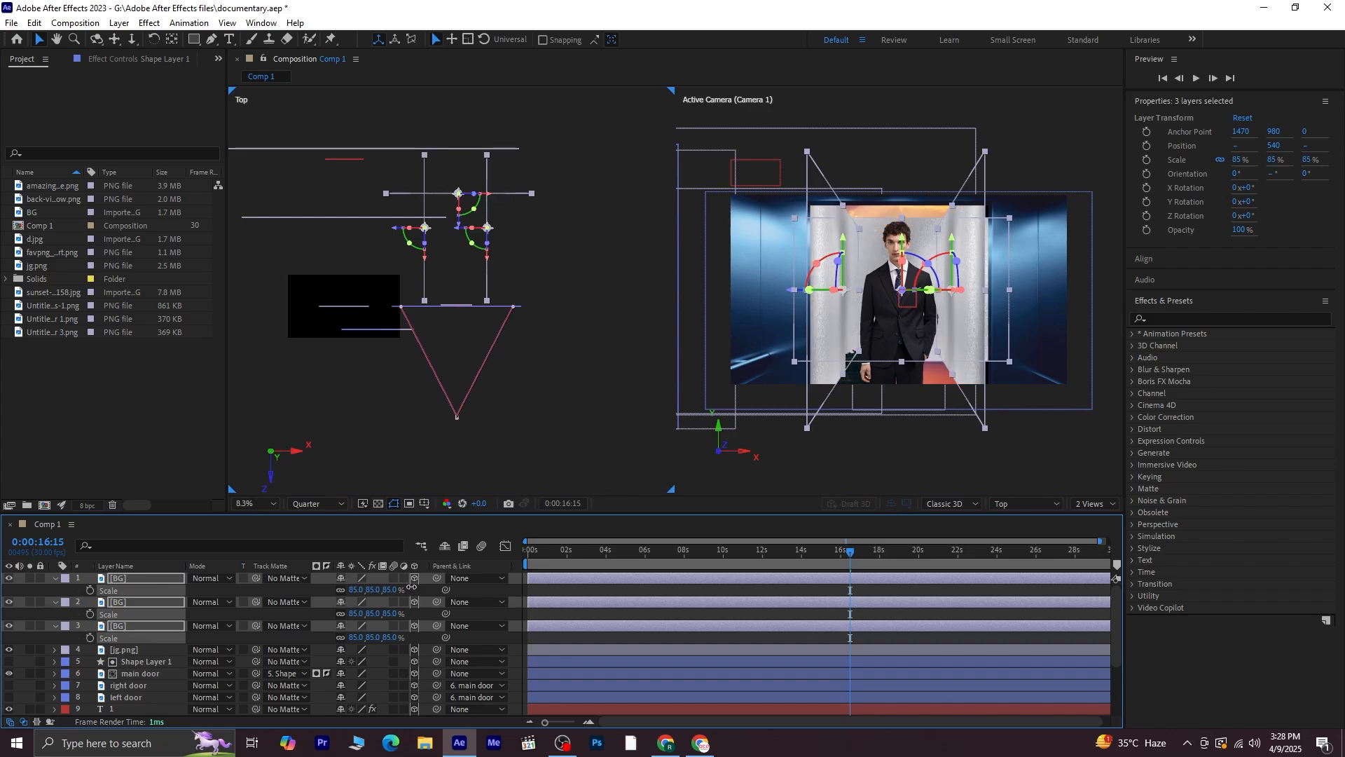
{"action": "left_click", "coordinate": [539, 403]}
Scale the back wall alone to 115%
{"action": "left_click", "coordinate": [141, 568]}
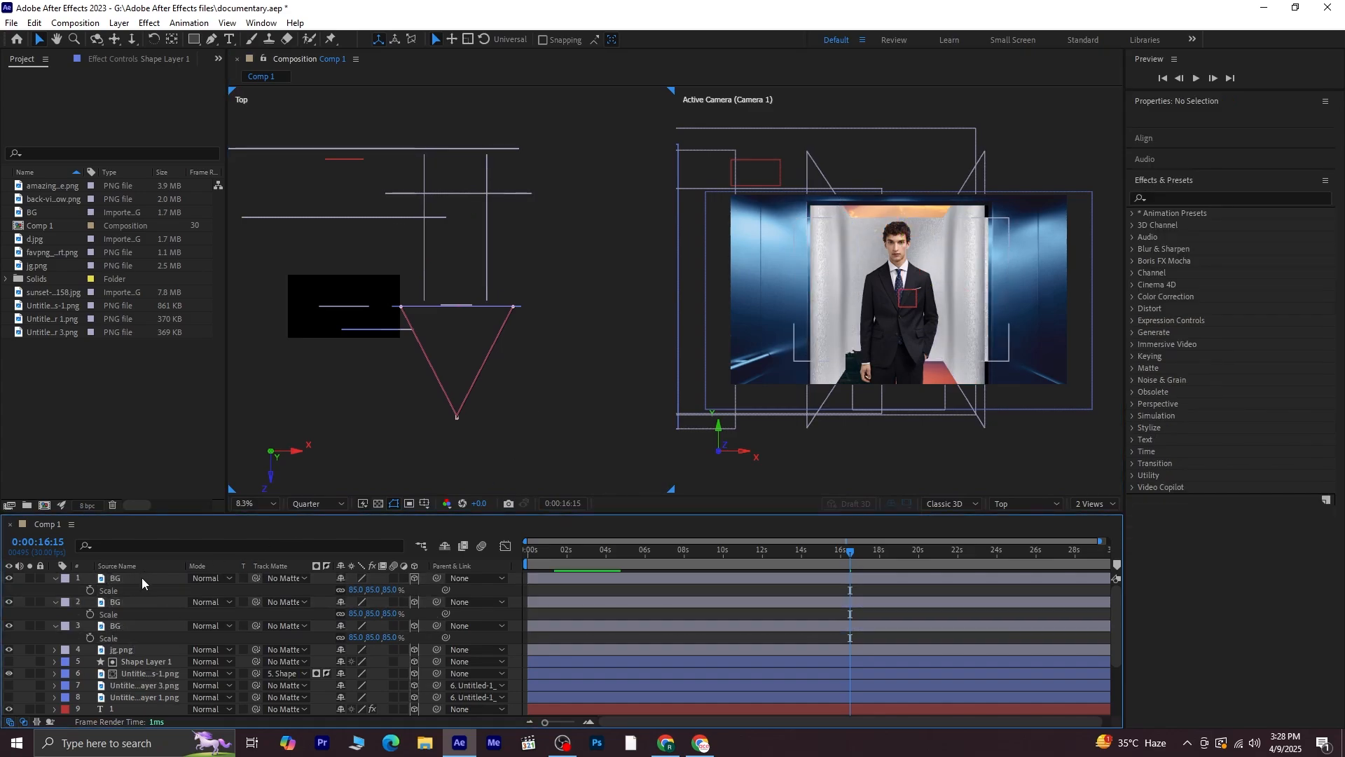
{"action": "left_click", "coordinate": [141, 578]}
{"action": "key", "text": "s"}
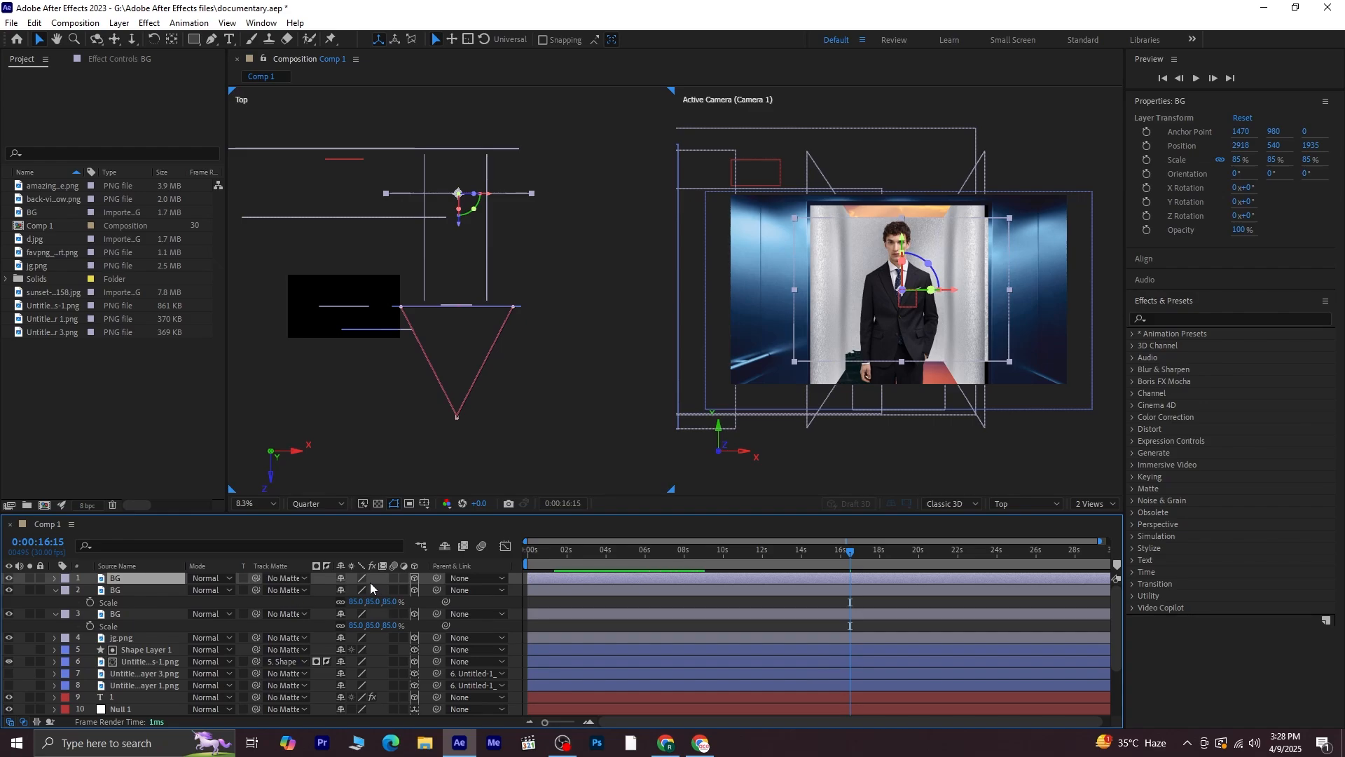
{"action": "key", "text": "s"}
{"action": "left_click_drag", "start_coordinate": [387, 590], "coordinate": [409, 590]}
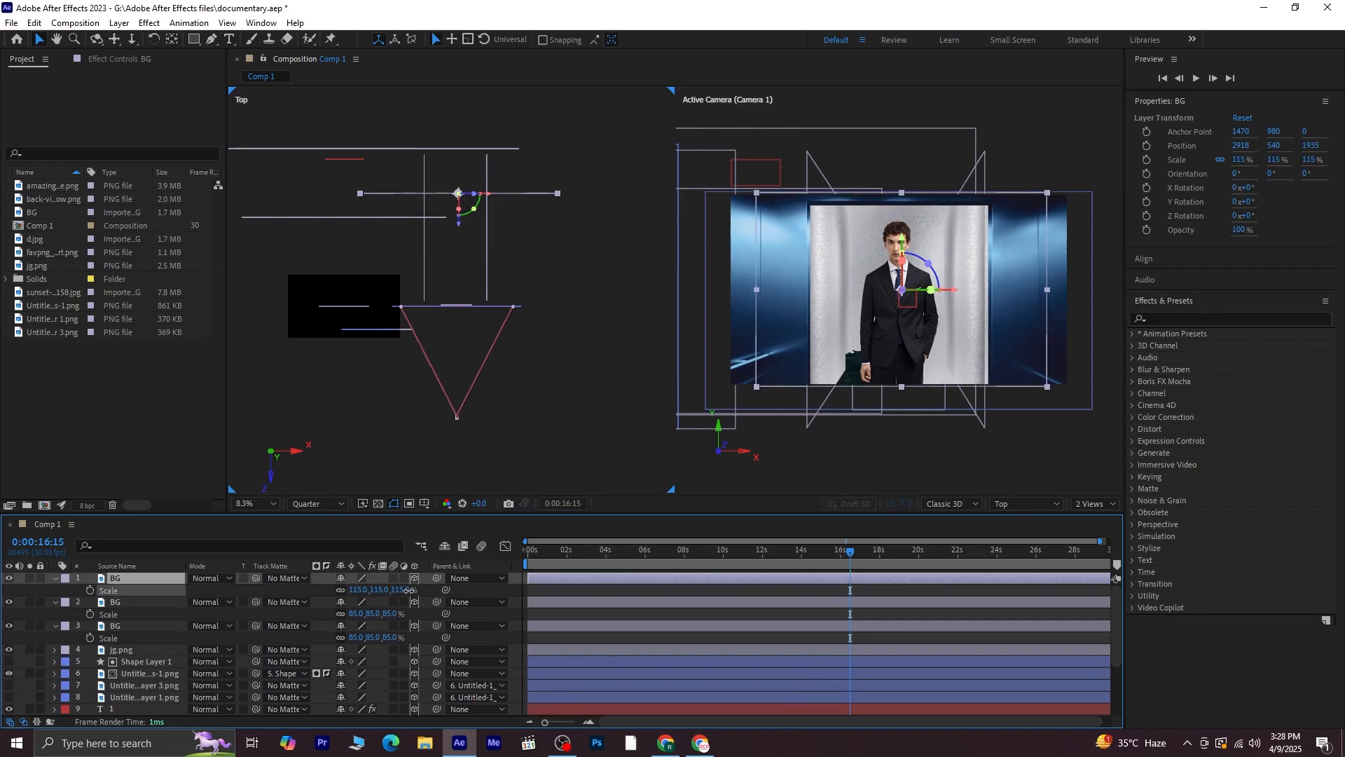
{"action": "left_click", "coordinate": [555, 302]}
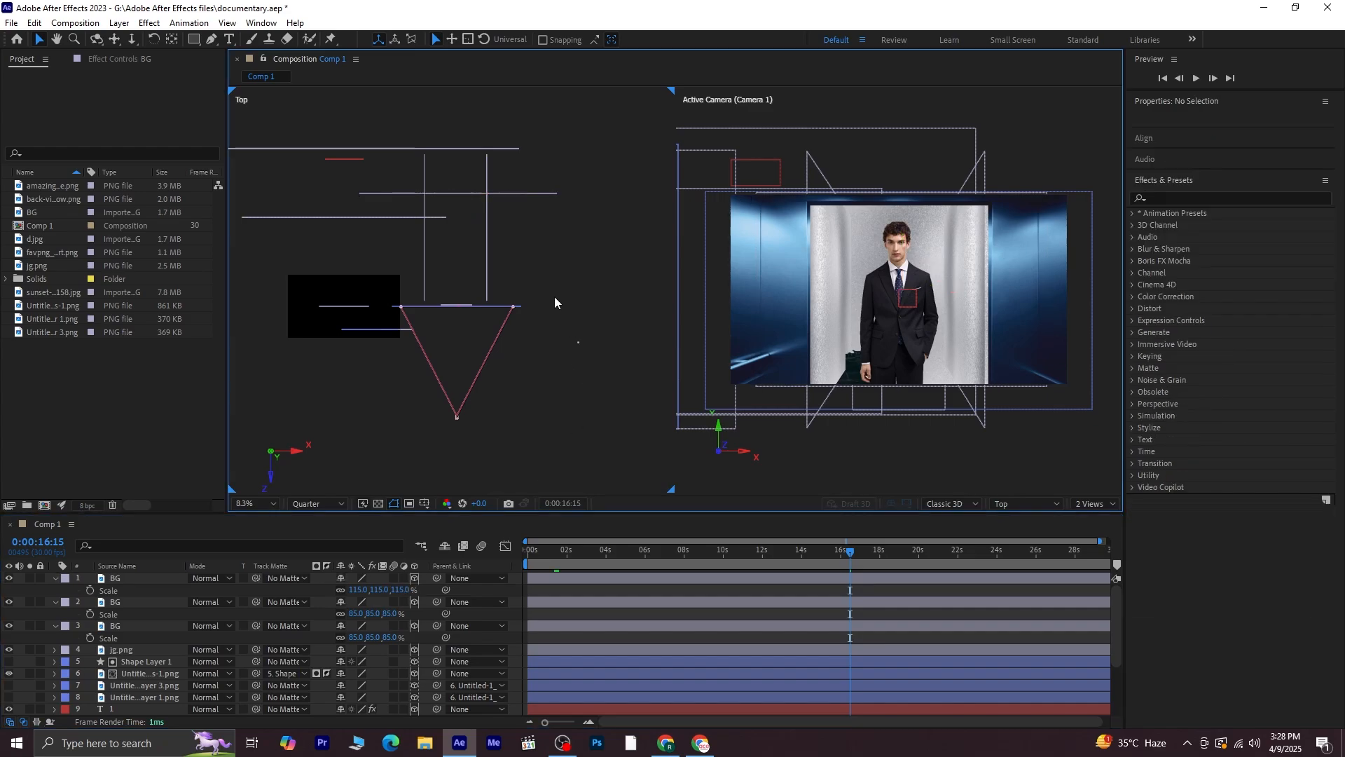
Adjust the side walls, moving the right wall out to an X position of 3512 and the left wall toward the back wall
{"action": "left_click", "coordinate": [488, 232]}
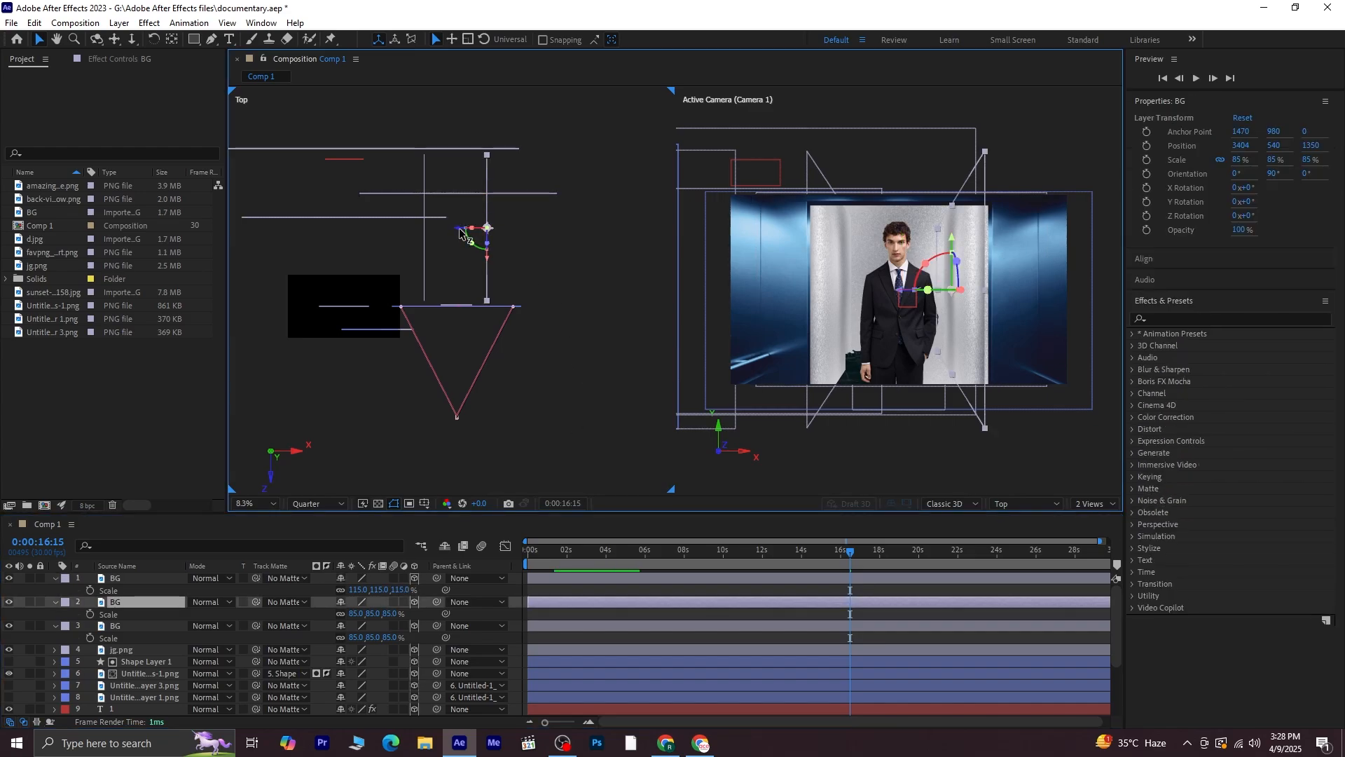
{"action": "left_click_drag", "start_coordinate": [459, 232], "coordinate": [465, 234]}
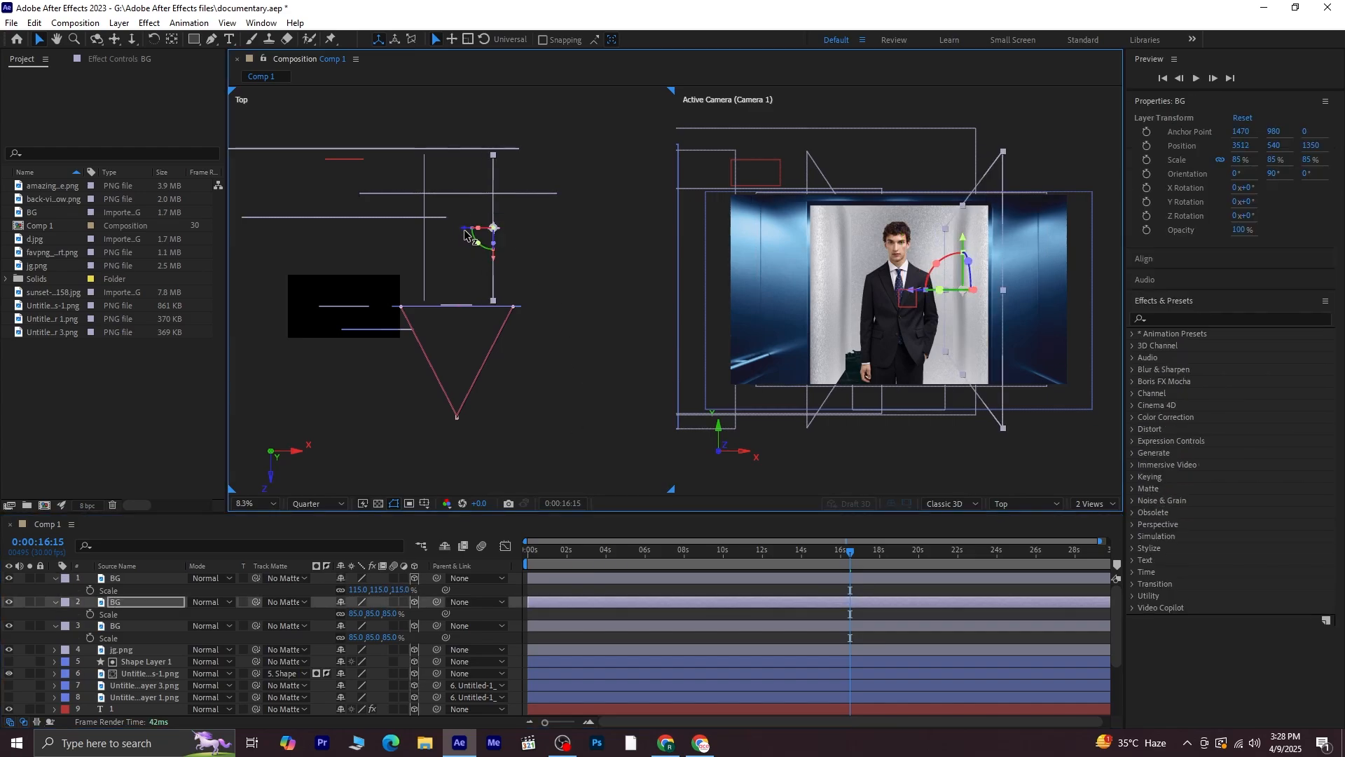
{"action": "left_click", "coordinate": [402, 248]}
{"action": "left_click", "coordinate": [429, 267]}
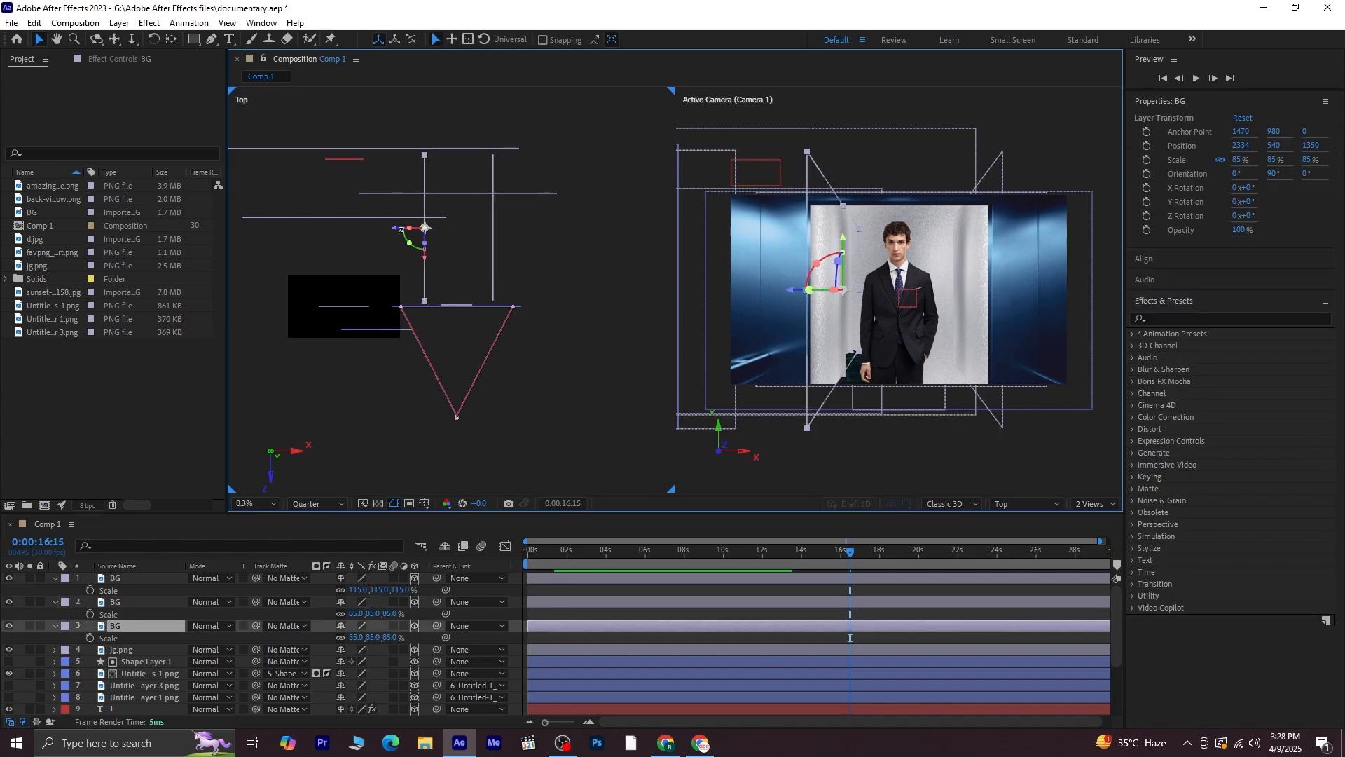
{"action": "left_click_drag", "start_coordinate": [397, 233], "coordinate": [464, 263]}
Select the back wall and return the time indicator to the start of the composition
{"action": "left_click", "coordinate": [456, 195]}
{"action": "left_click_drag", "start_coordinate": [838, 561], "coordinate": [455, 561]}
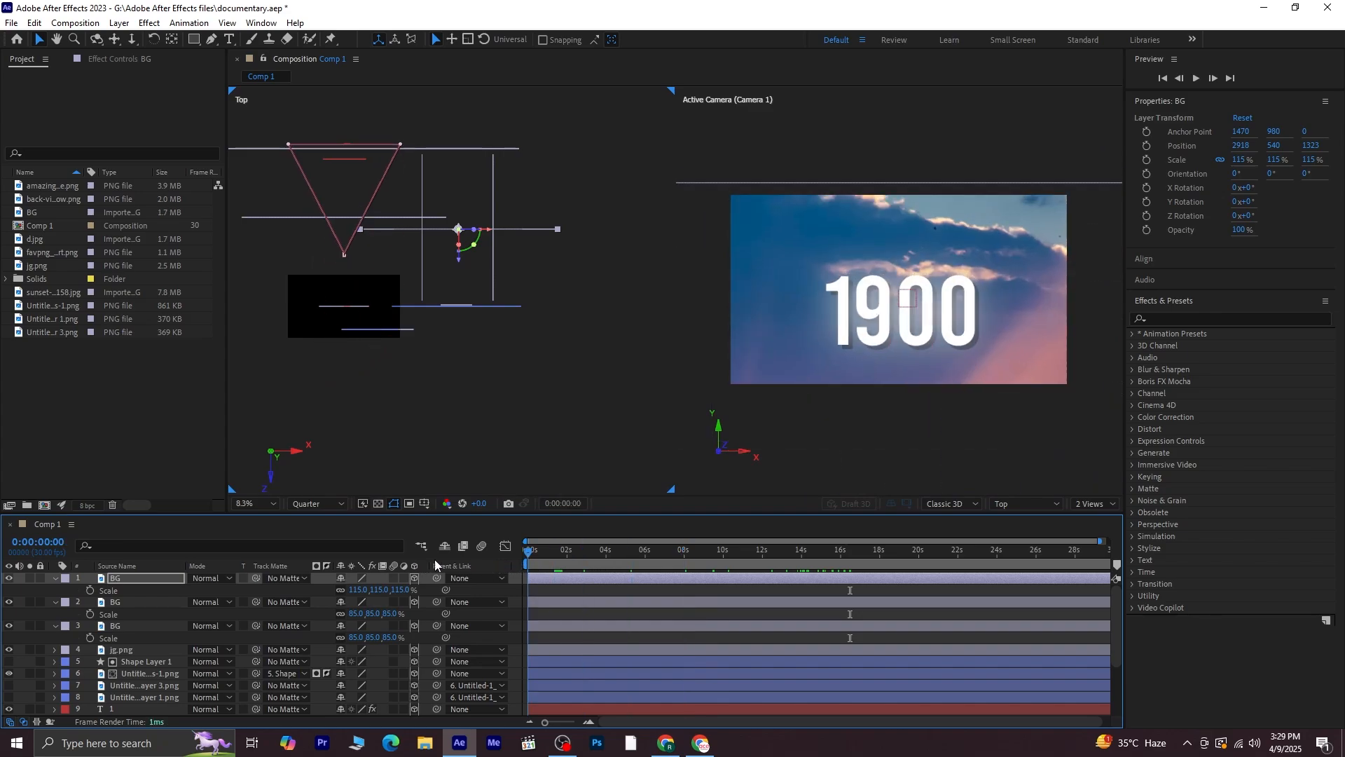
Switch the viewer to a single Active Camera view and set magnification to Fit
{"action": "left_click", "coordinate": [1095, 504]}
{"action": "left_click", "coordinate": [1086, 524]}
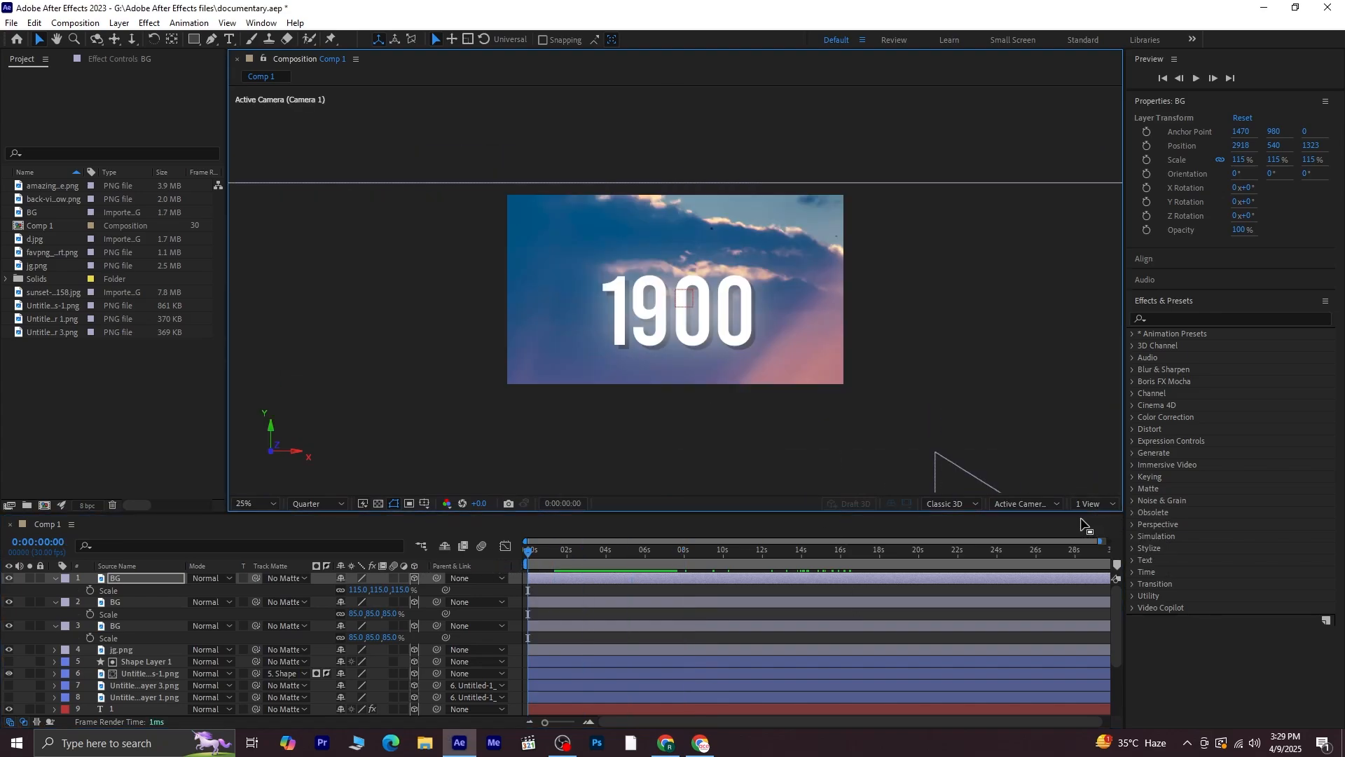
{"action": "left_click", "coordinate": [265, 502]}
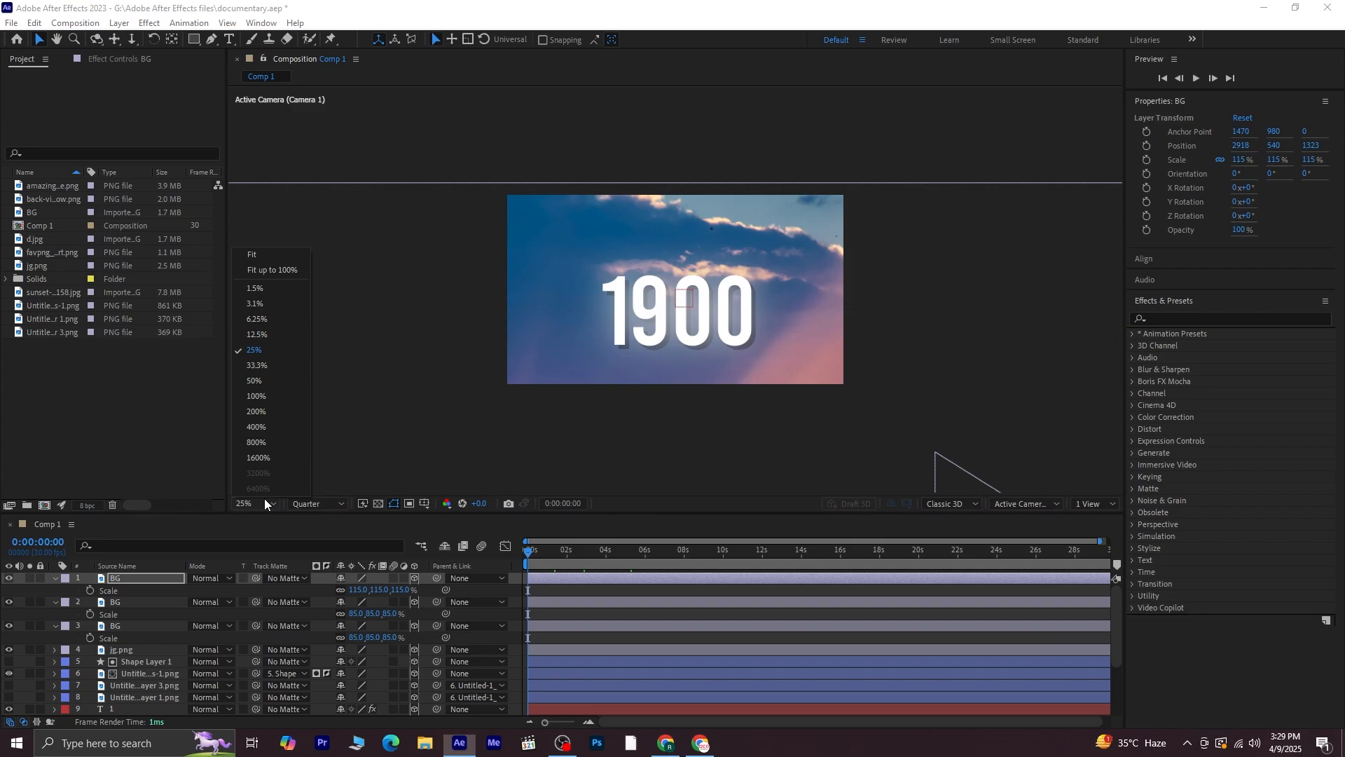
{"action": "left_click", "coordinate": [270, 255]}
Play a preview of the animation, collapsing the back wall's properties while it runs
{"action": "key", "text": "space"}
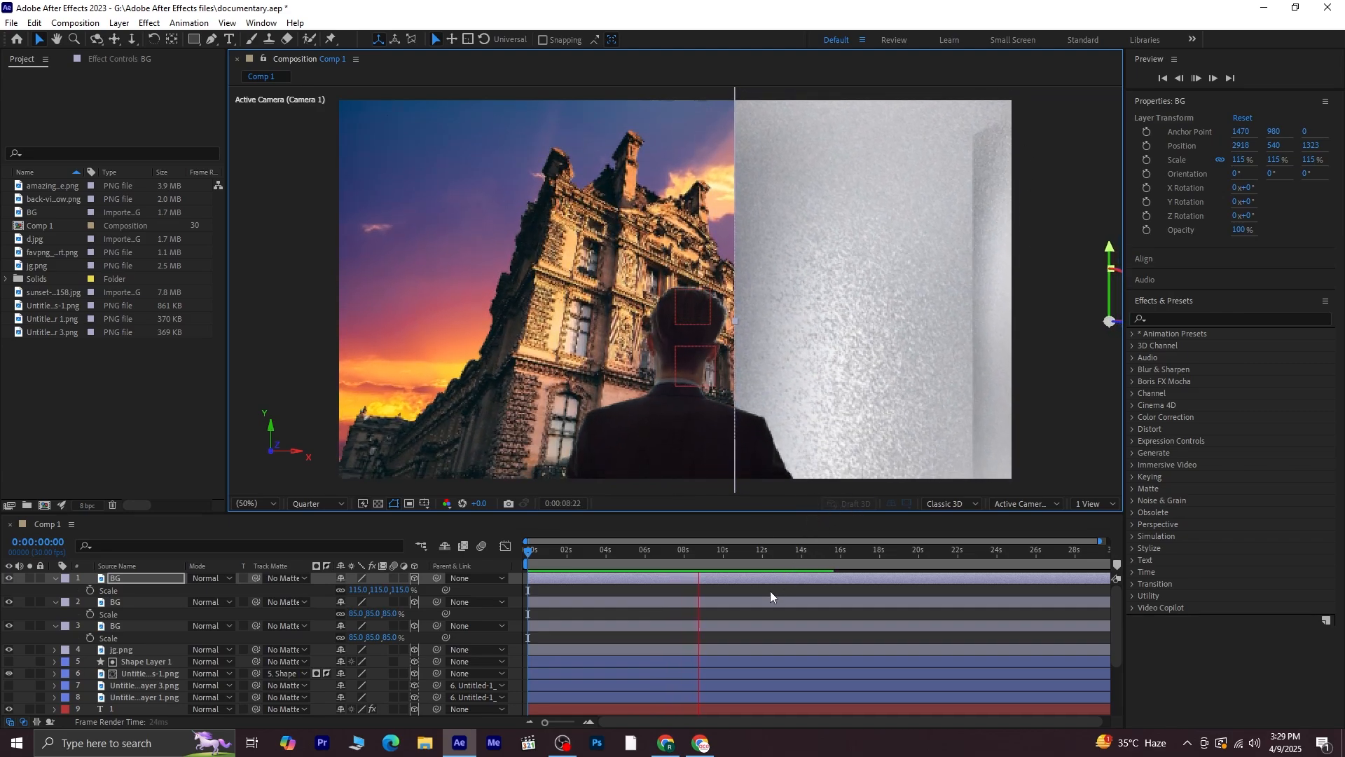
{"action": "left_click", "coordinate": [54, 578]}
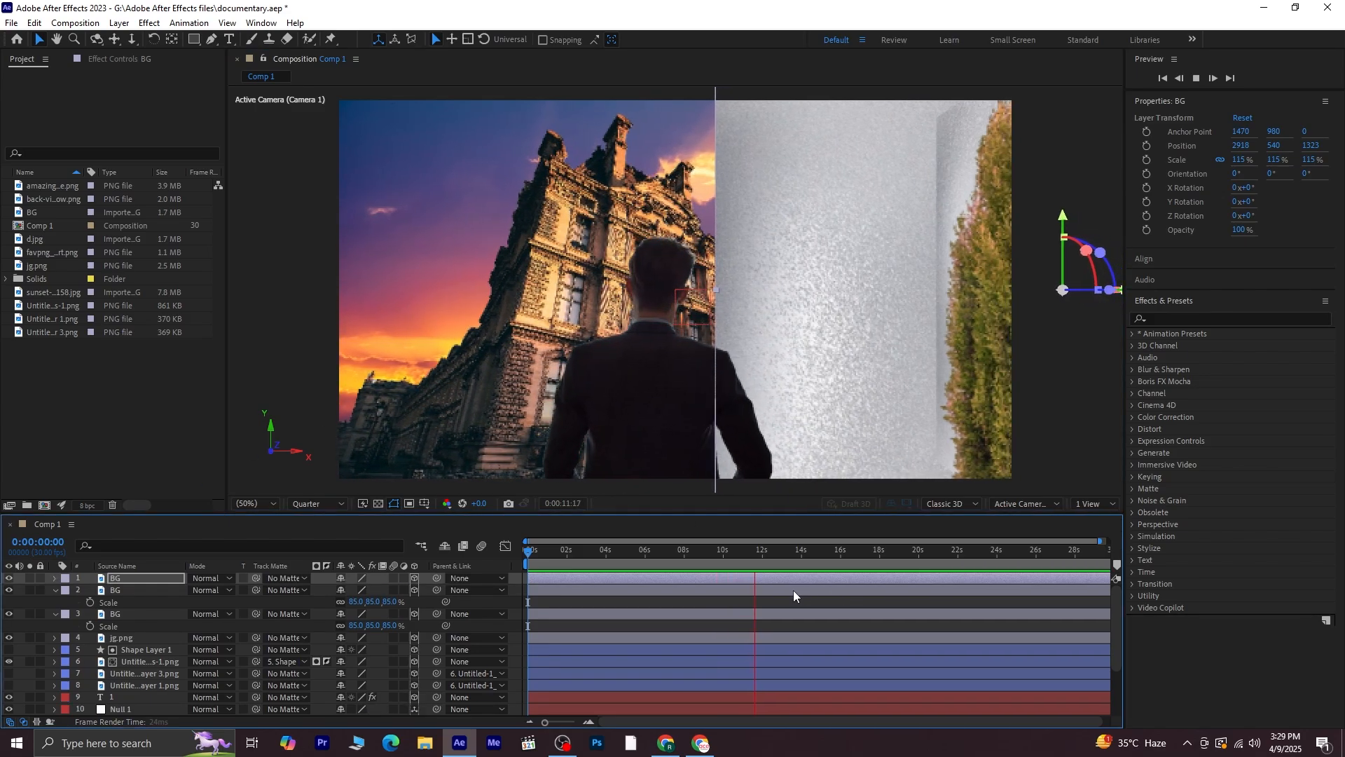
{"action": "key", "text": "space"}
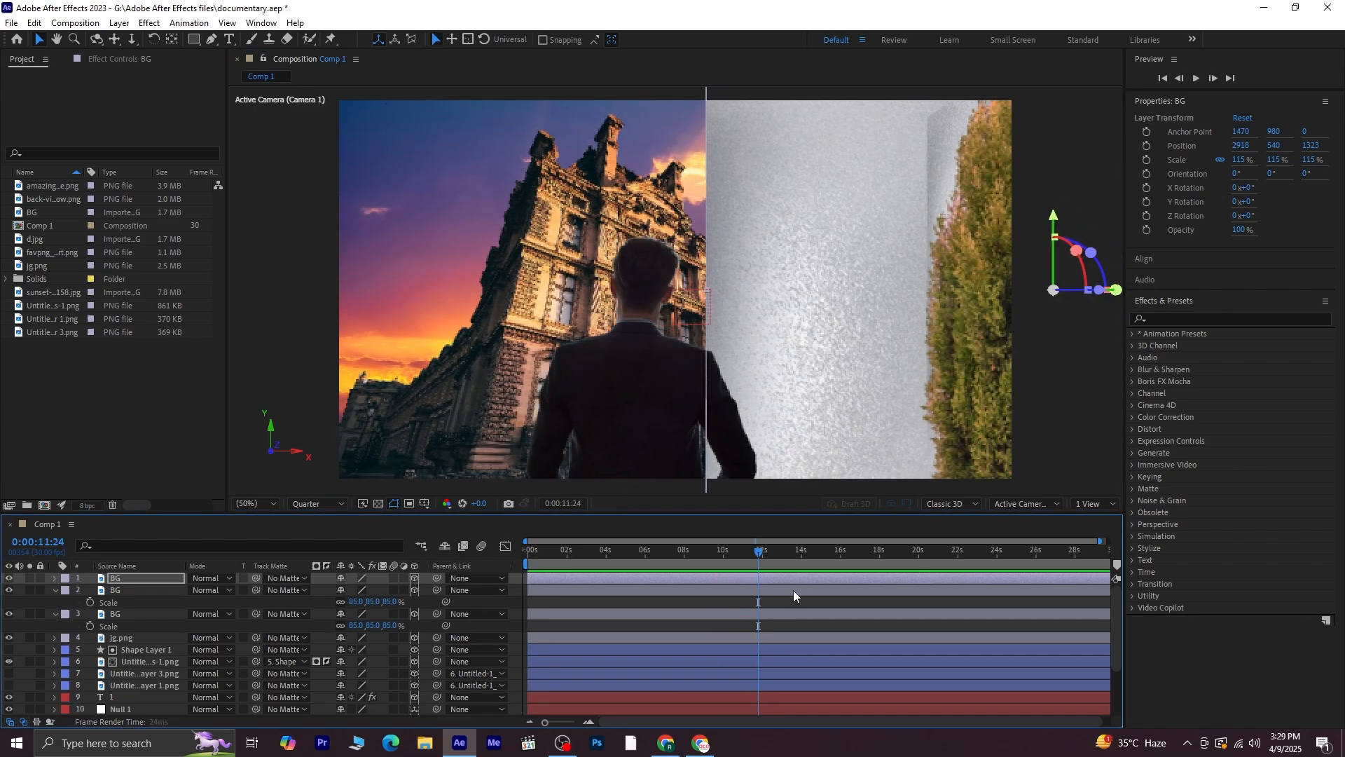
Trim the three BG layers so they begin at 0:00:12:13, then deselect them
{"action": "left_click_drag", "start_coordinate": [757, 553], "coordinate": [769, 556]}
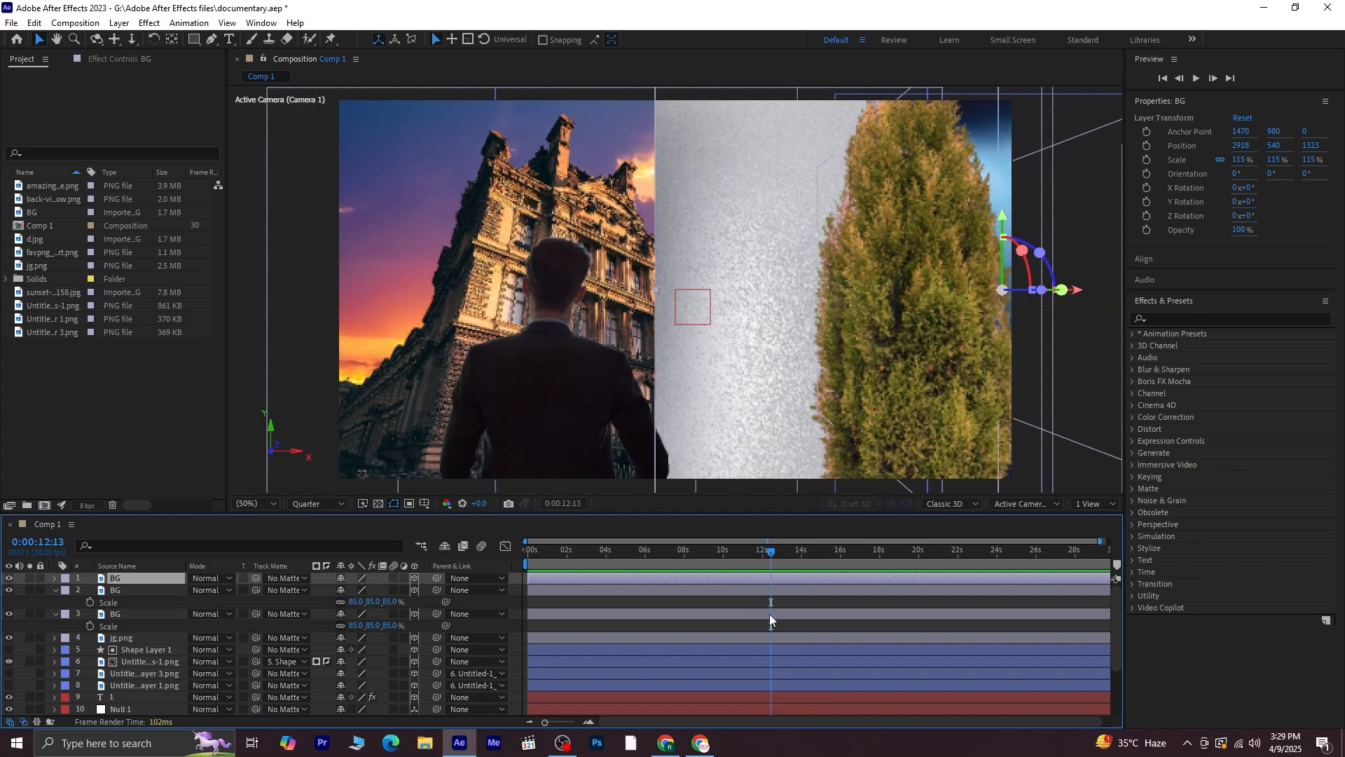
{"action": "left_click", "coordinate": [769, 615], "text": "shift"}
{"action": "key", "text": "alt+bracketleft"}
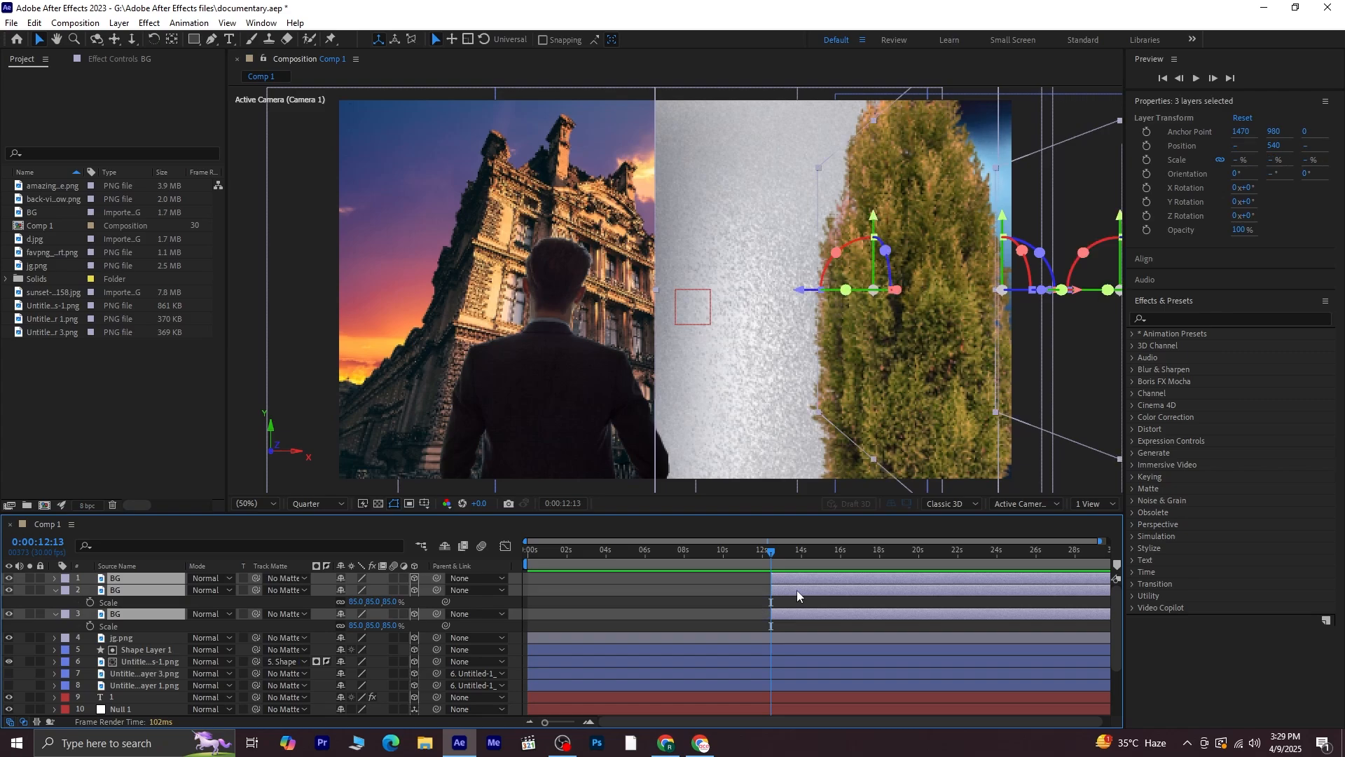
{"action": "left_click", "coordinate": [812, 604]}
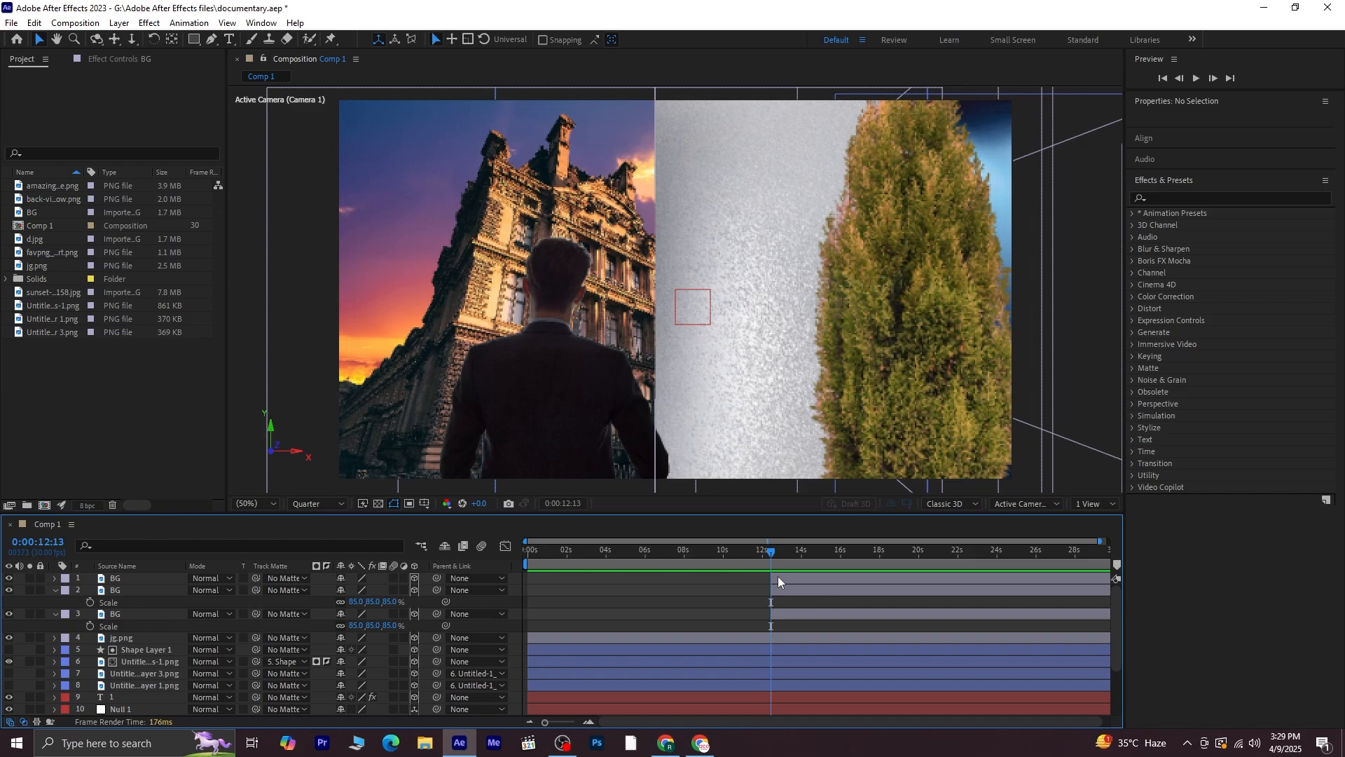
Set the track matte of the three BG layers and jg.png to Shape Layer 1
{"action": "left_click", "coordinate": [54, 591]}
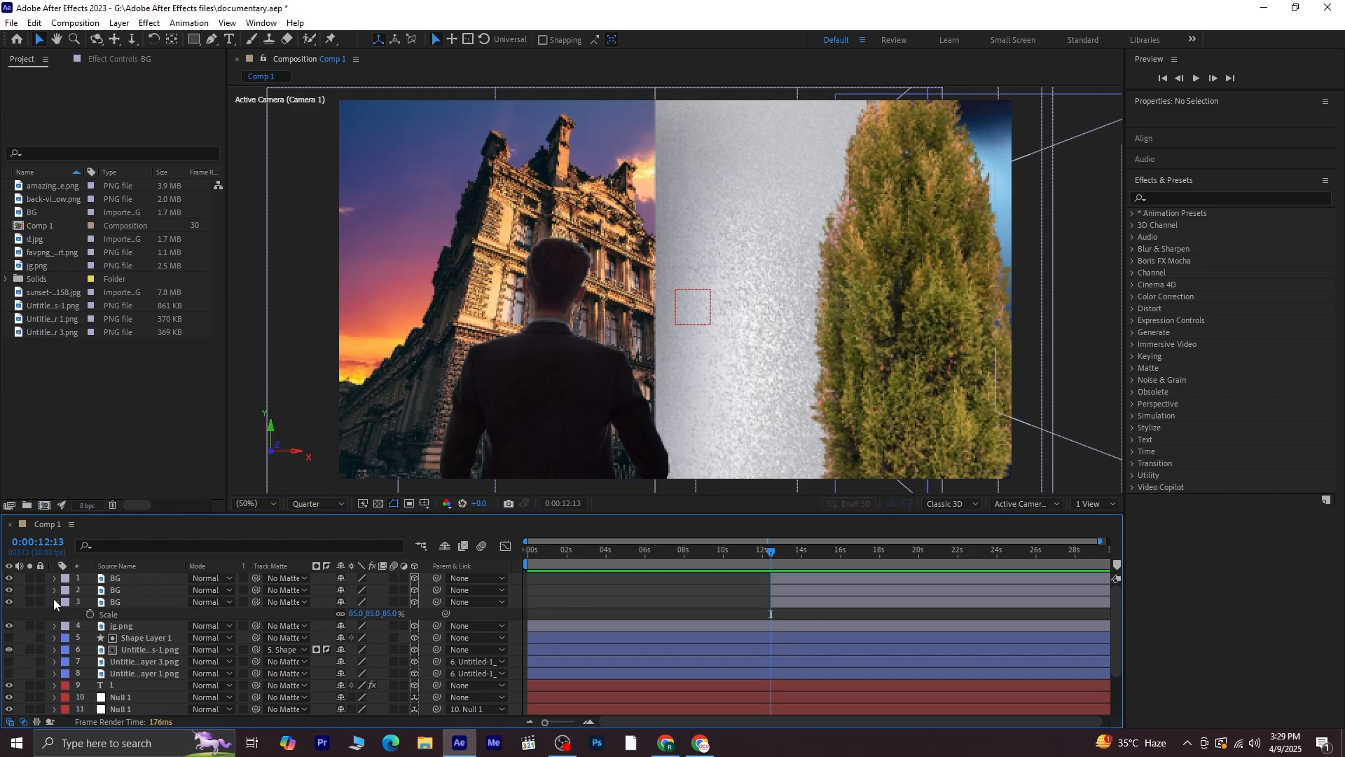
{"action": "key", "text": "ctrl+z"}
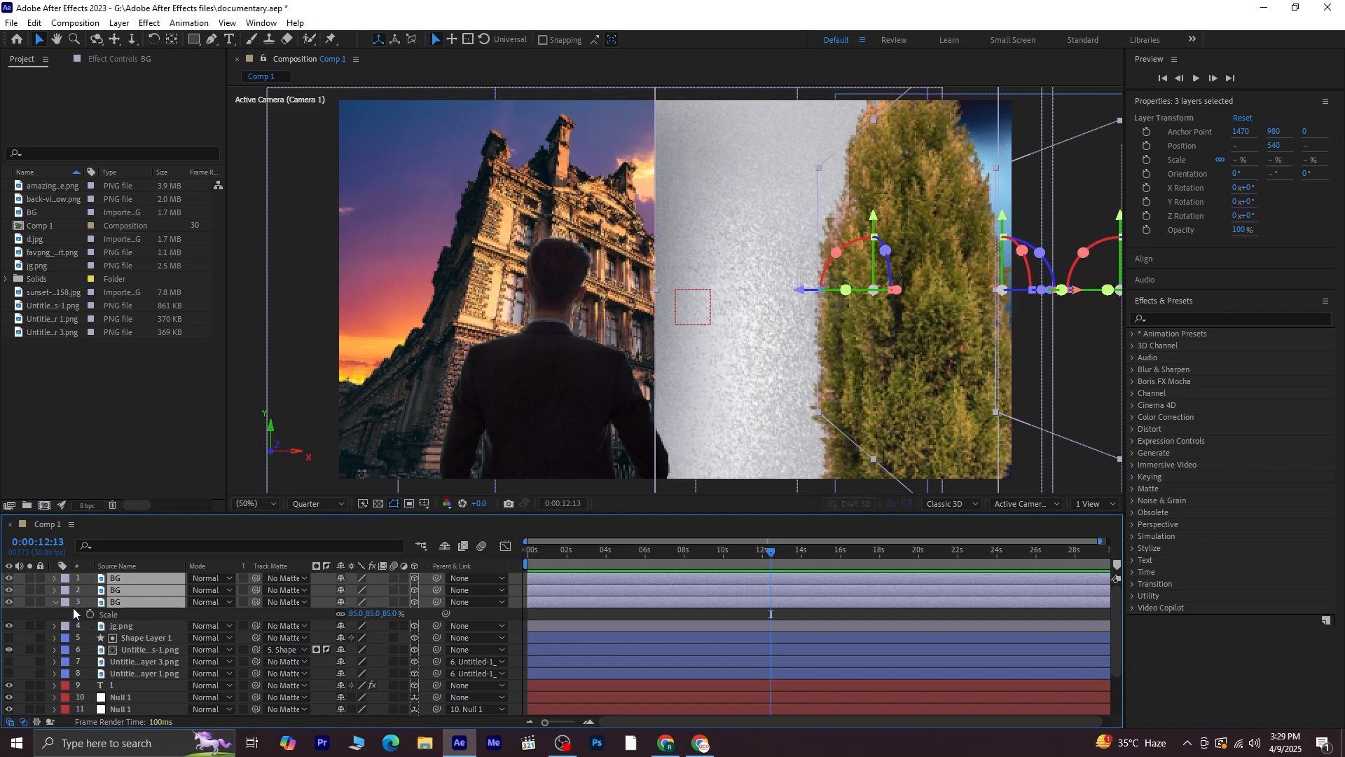
{"action": "left_click", "coordinate": [56, 602]}
{"action": "left_click", "coordinate": [121, 614], "text": "ctrl"}
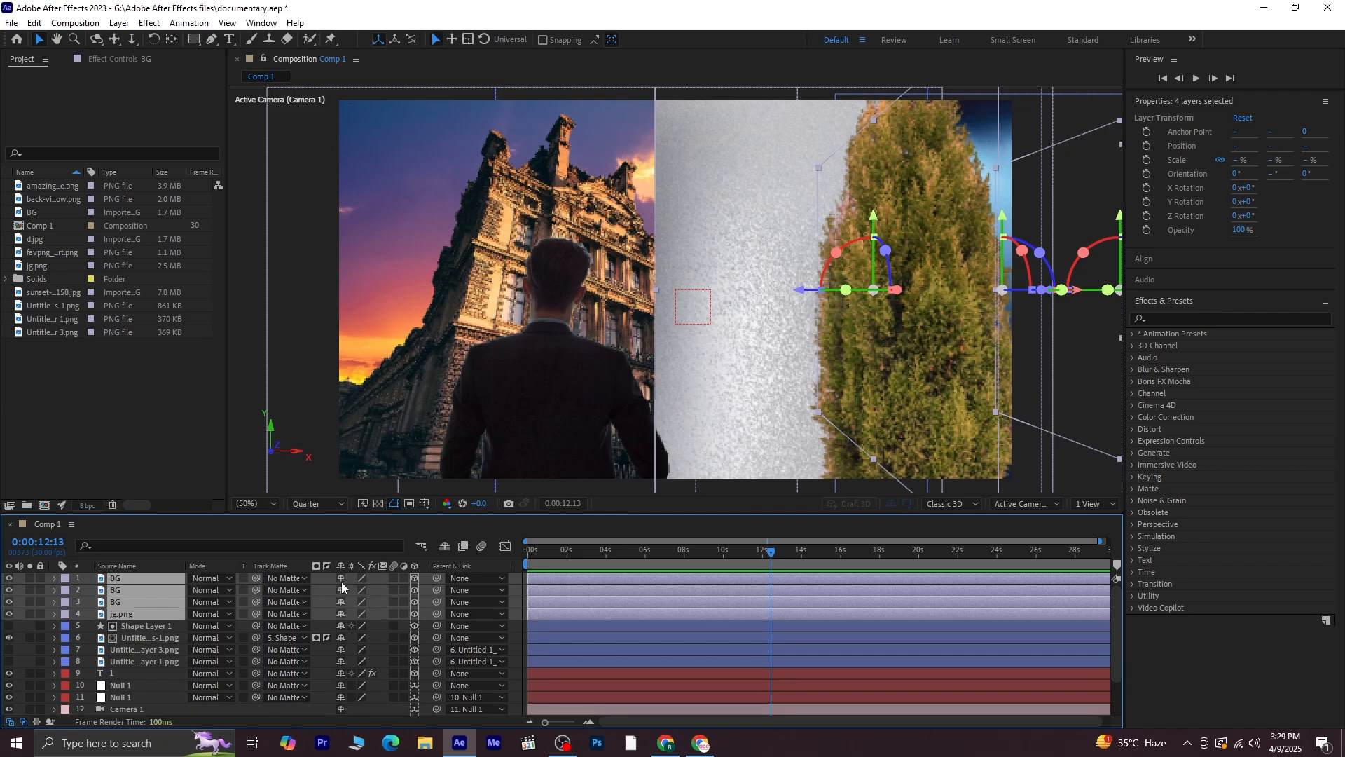
{"action": "left_click", "coordinate": [276, 578]}
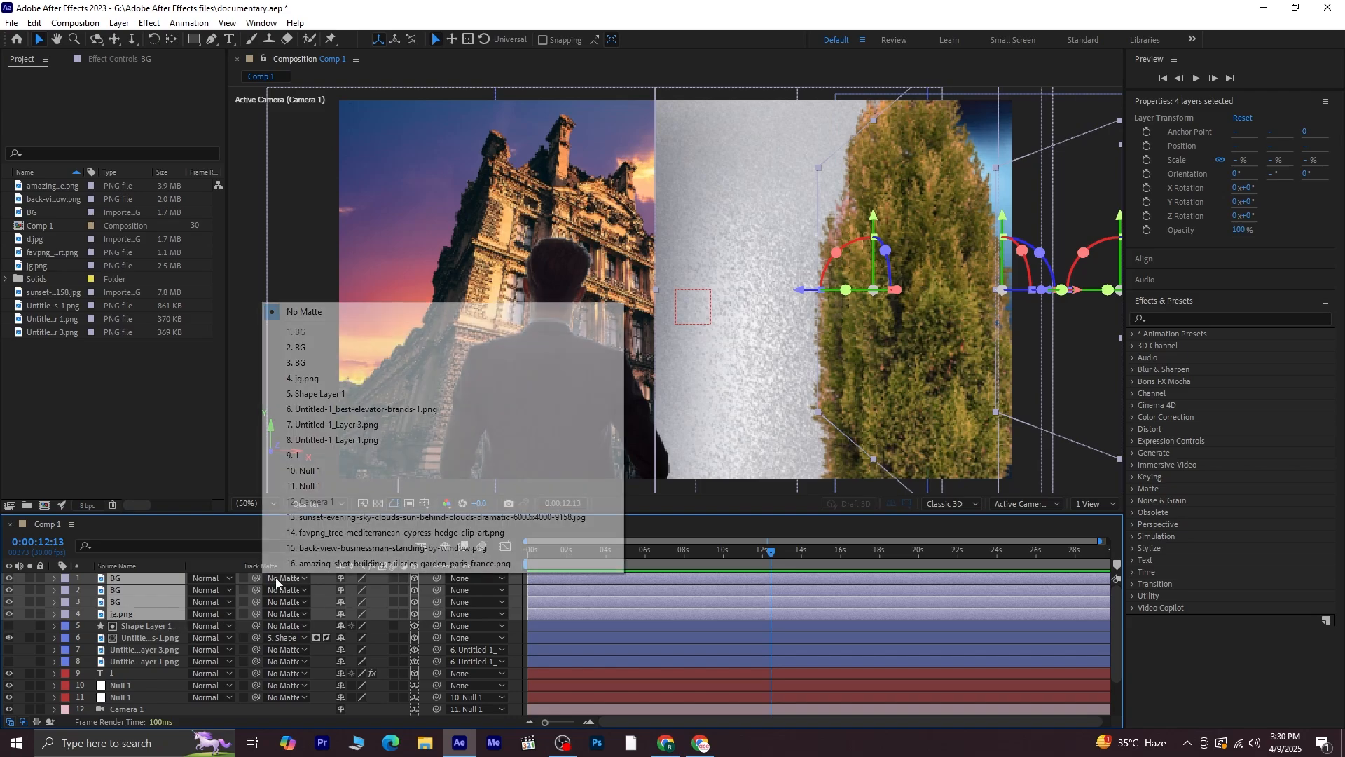
{"action": "left_click", "coordinate": [331, 394]}
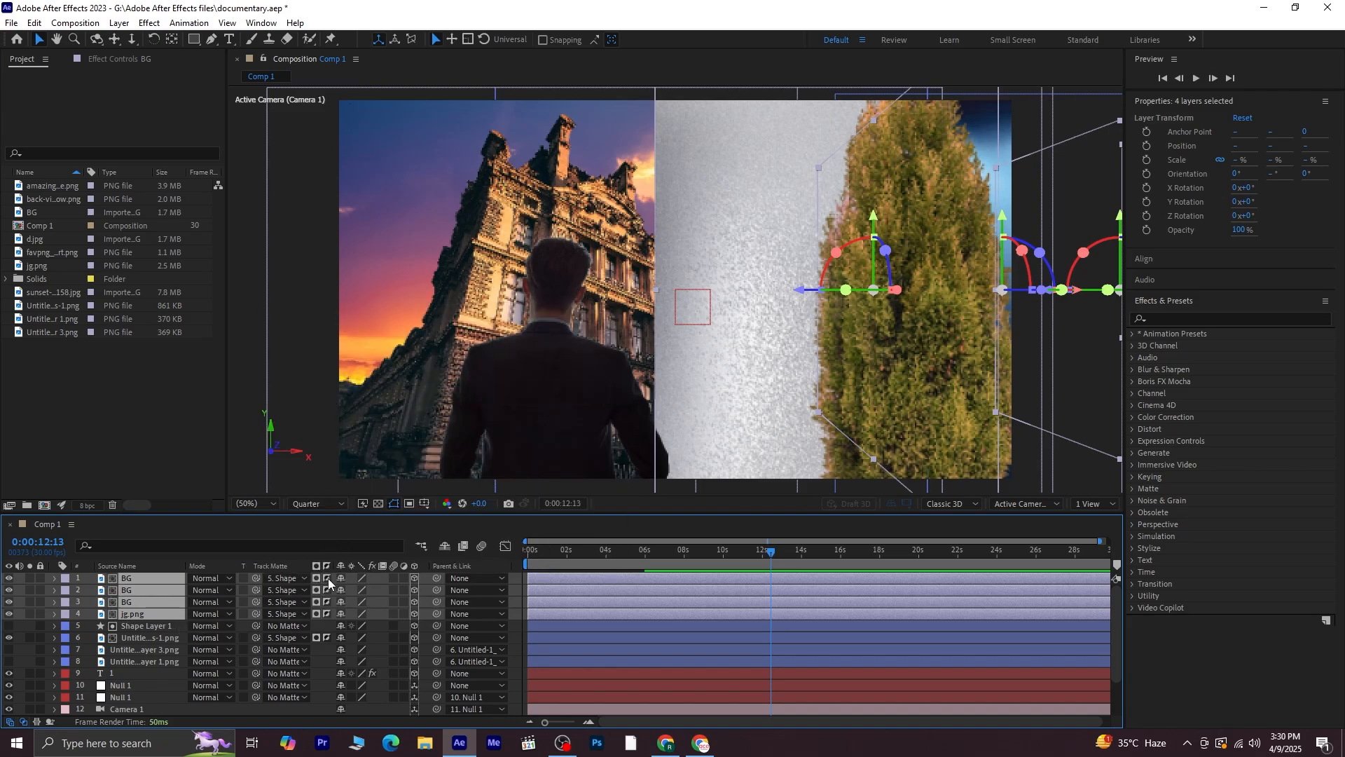
Return to the start of the composition and preview the matted transition
{"action": "left_click", "coordinate": [328, 578]}
{"action": "left_click", "coordinate": [238, 421]}
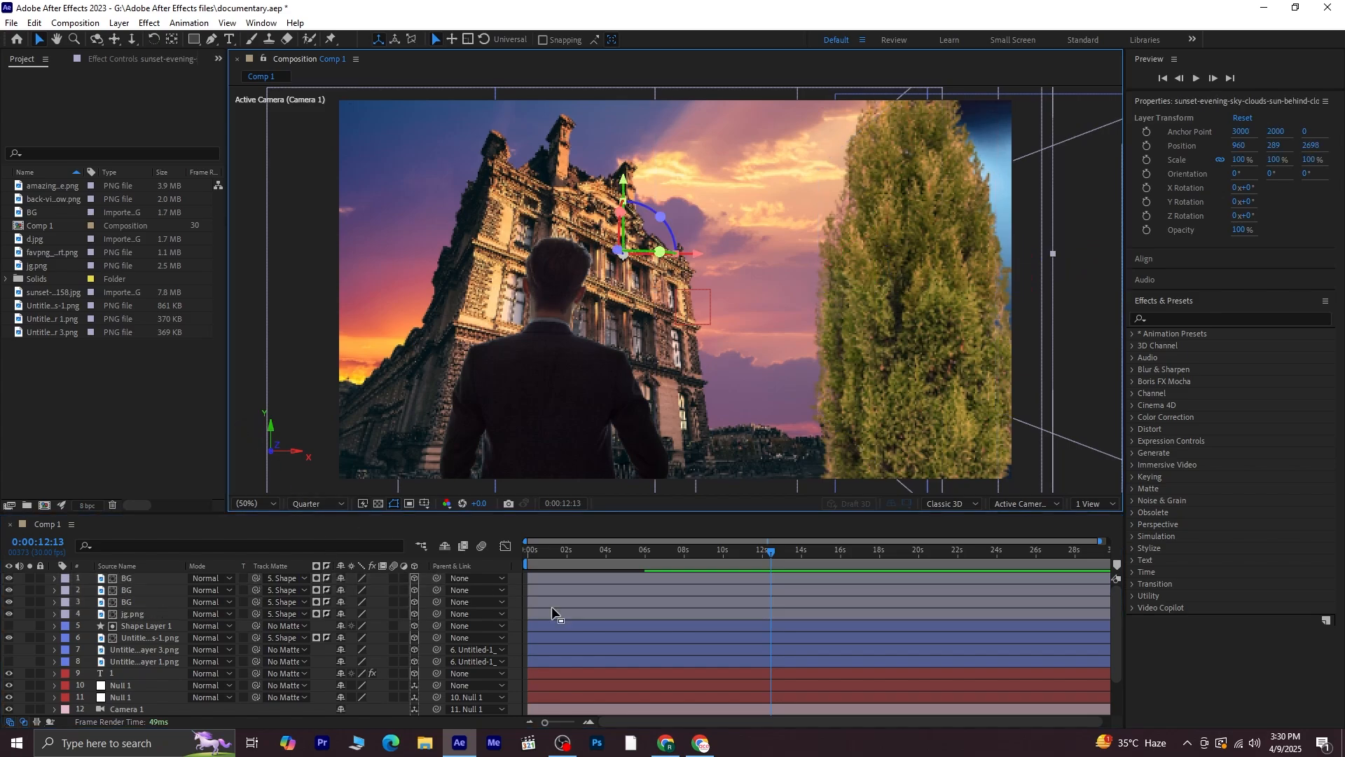
{"action": "left_click_drag", "start_coordinate": [759, 555], "coordinate": [454, 594]}
{"action": "key", "text": "space"}
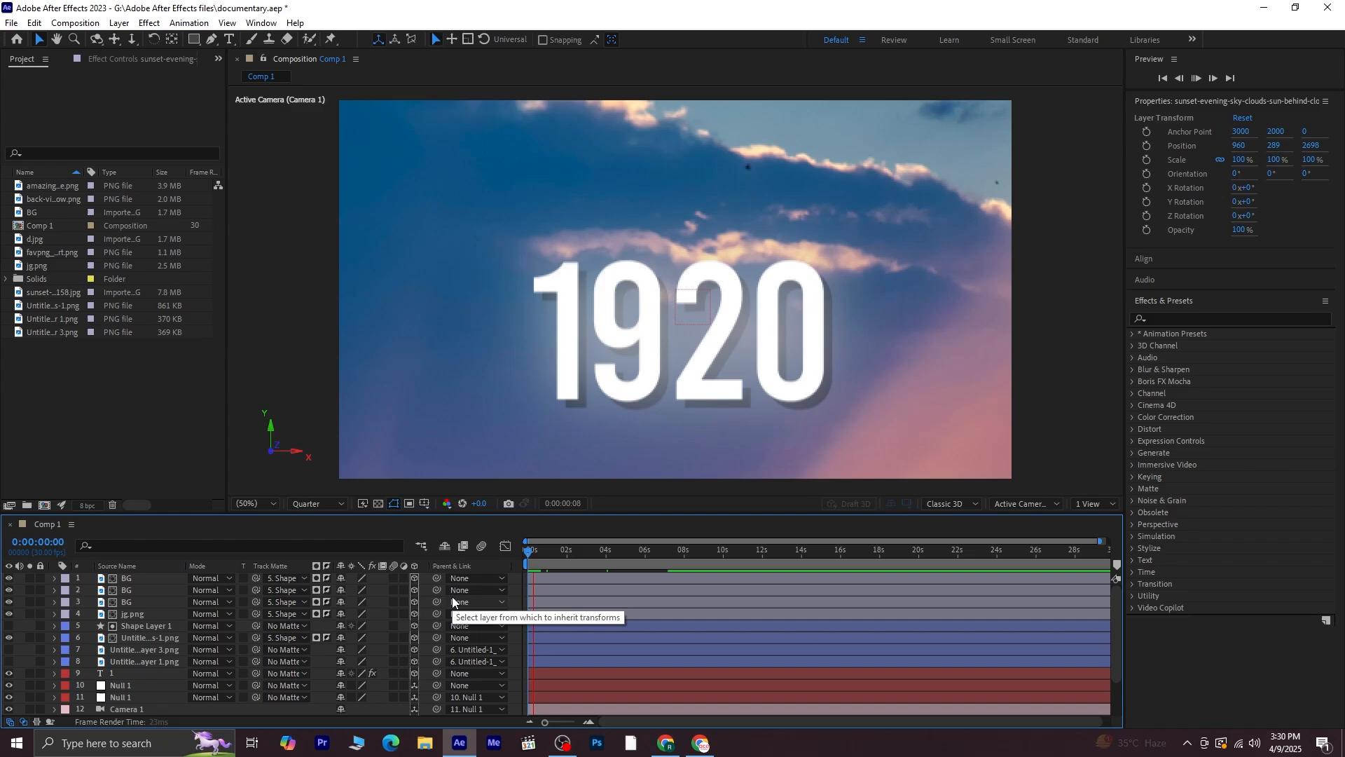